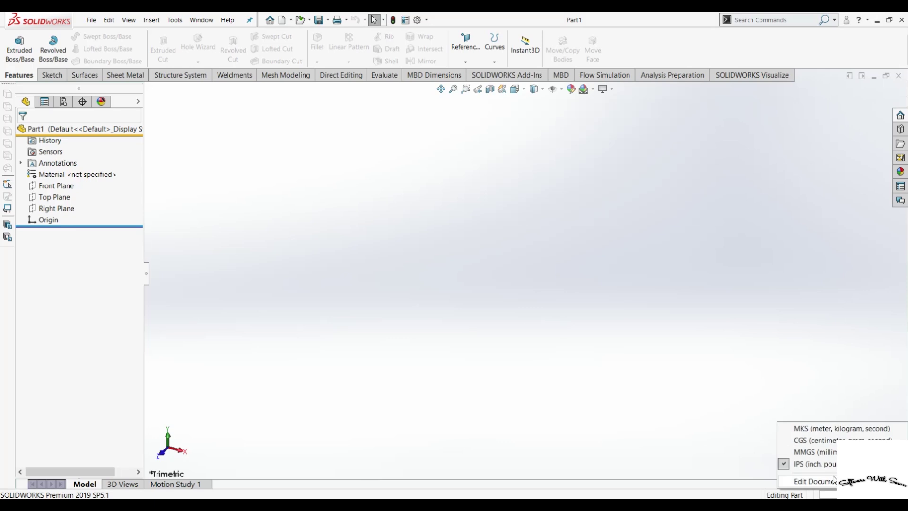
Step: Set the part units to MMGS and view the Top Plane face-on
{"action": "left_click", "coordinate": [814, 453]}
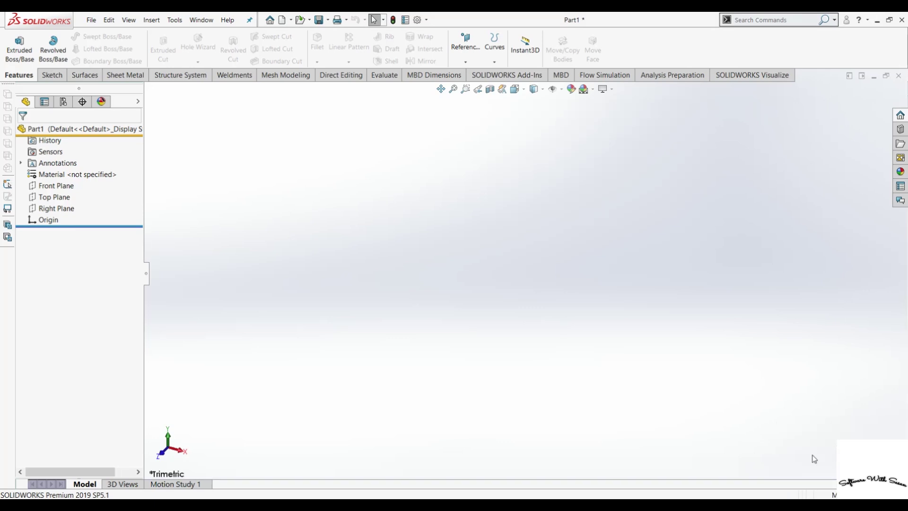
{"action": "left_click", "coordinate": [54, 196]}
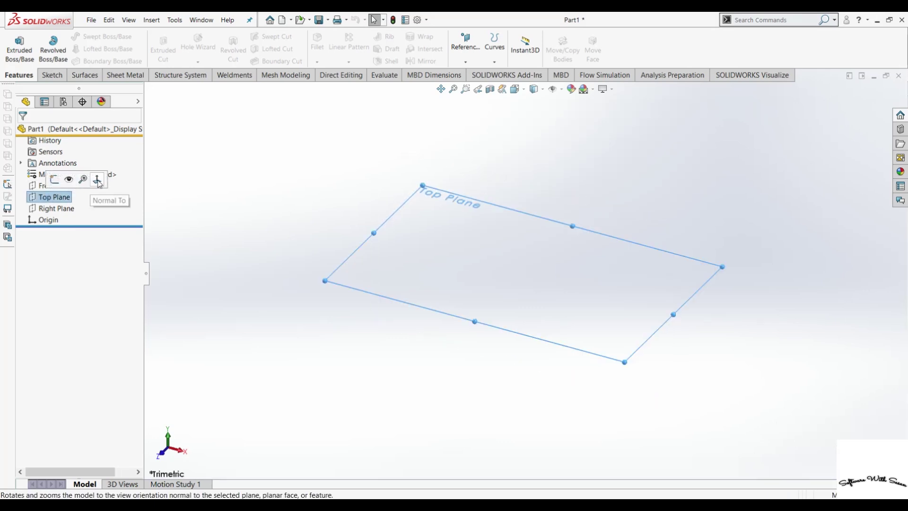
{"action": "left_click", "coordinate": [101, 184]}
Step: Raise shaded and wireframe image quality to maximum in Document Properties
{"action": "left_click", "coordinate": [419, 20]}
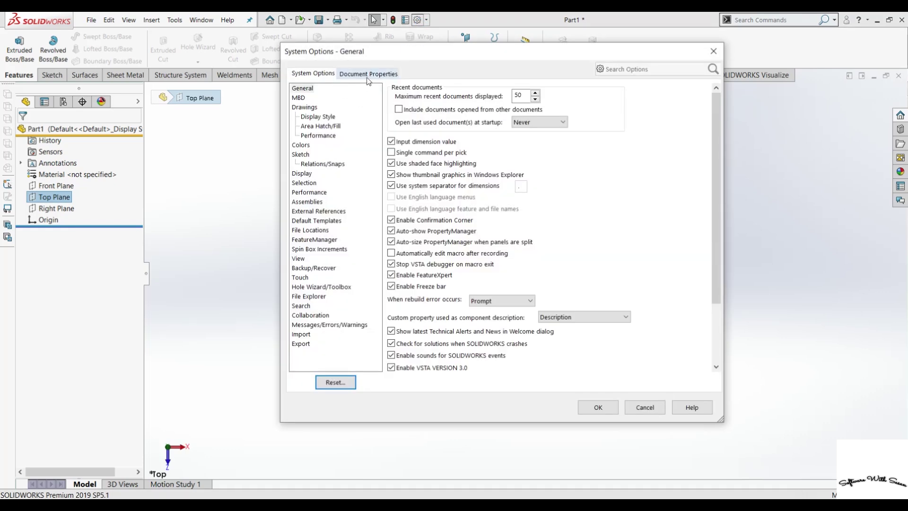
{"action": "left_click", "coordinate": [369, 74]}
{"action": "left_click", "coordinate": [317, 193]}
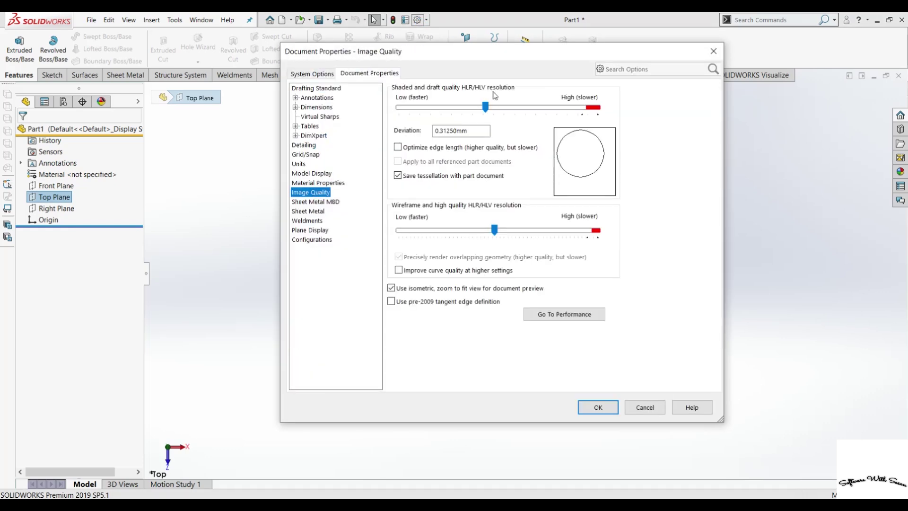
{"action": "left_click_drag", "start_coordinate": [486, 108], "coordinate": [654, 121]}
{"action": "left_click_drag", "start_coordinate": [494, 230], "coordinate": [597, 230]}
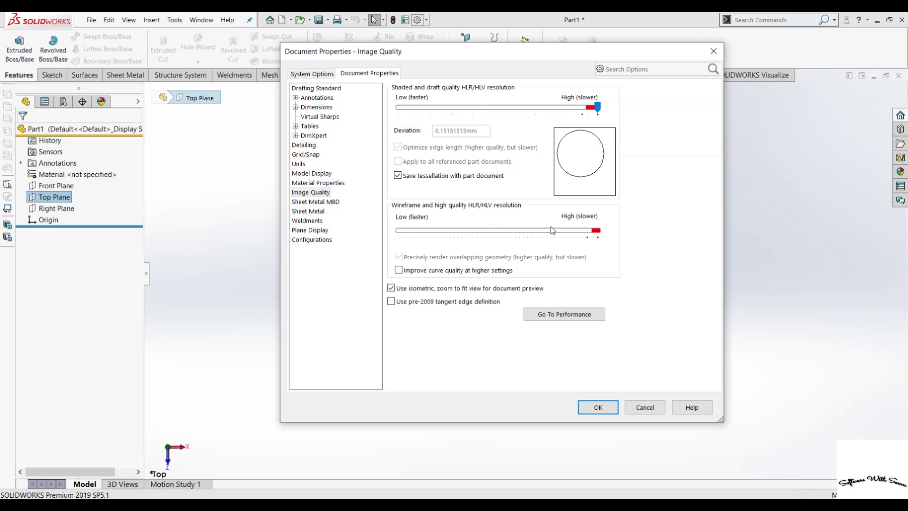
{"action": "left_click", "coordinate": [598, 408]}
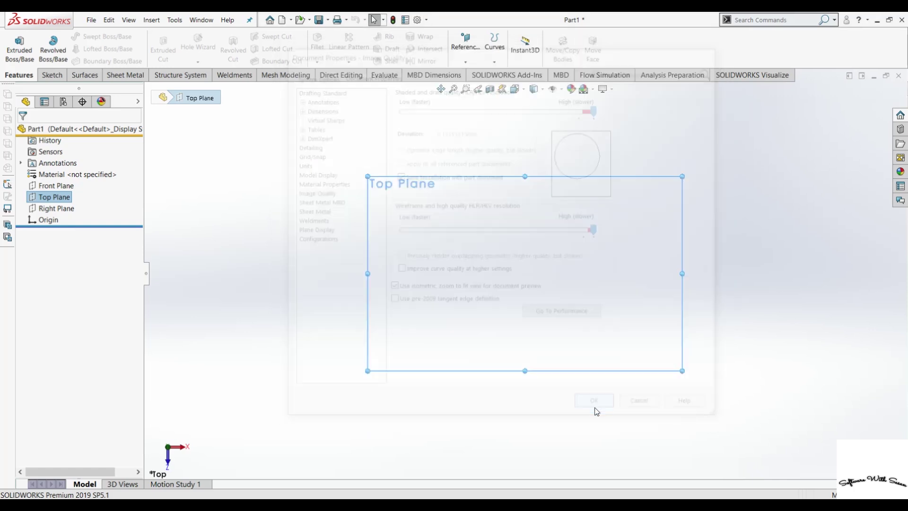
{"action": "left_click", "coordinate": [592, 89]}
Step: Apply the white background and draw an origin-centred 300 × 400 rectangle on the Top Plane
{"action": "left_click", "coordinate": [615, 112]}
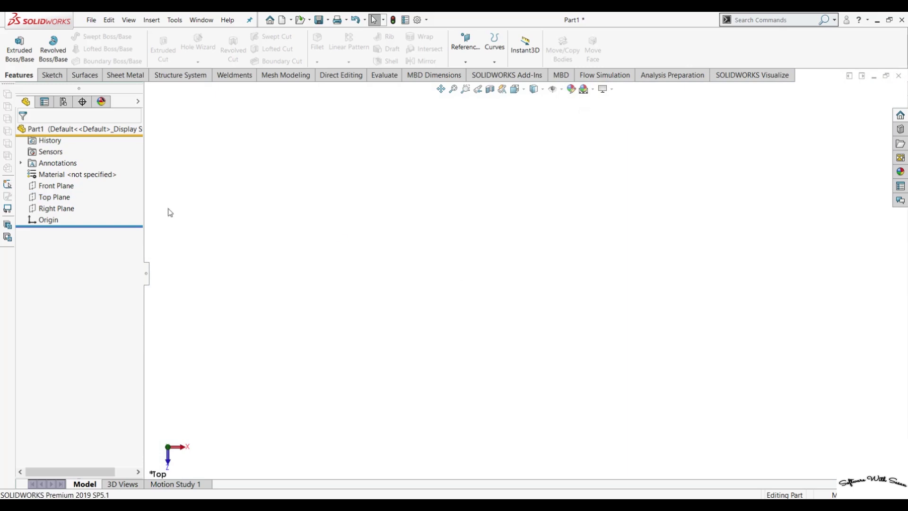
{"action": "left_click", "coordinate": [58, 197]}
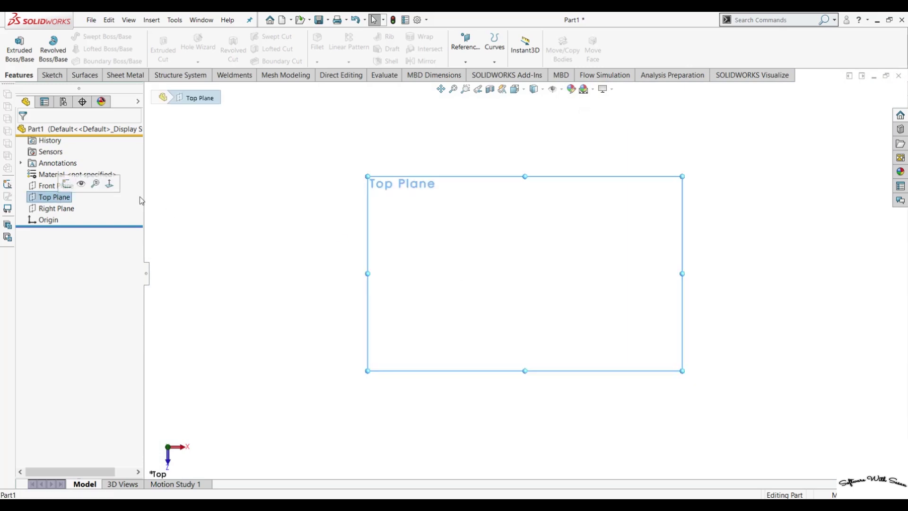
{"action": "left_click", "coordinate": [52, 75]}
{"action": "left_click", "coordinate": [88, 49]}
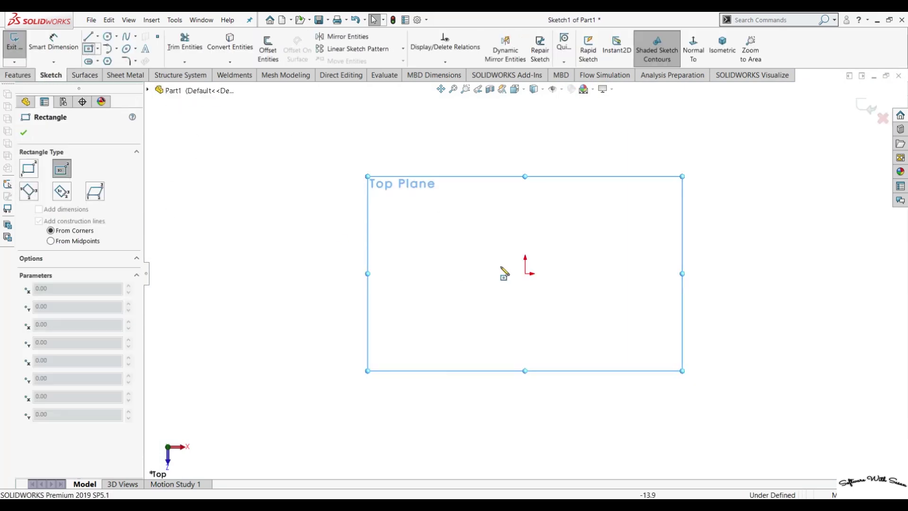
{"action": "left_click", "coordinate": [524, 273]}
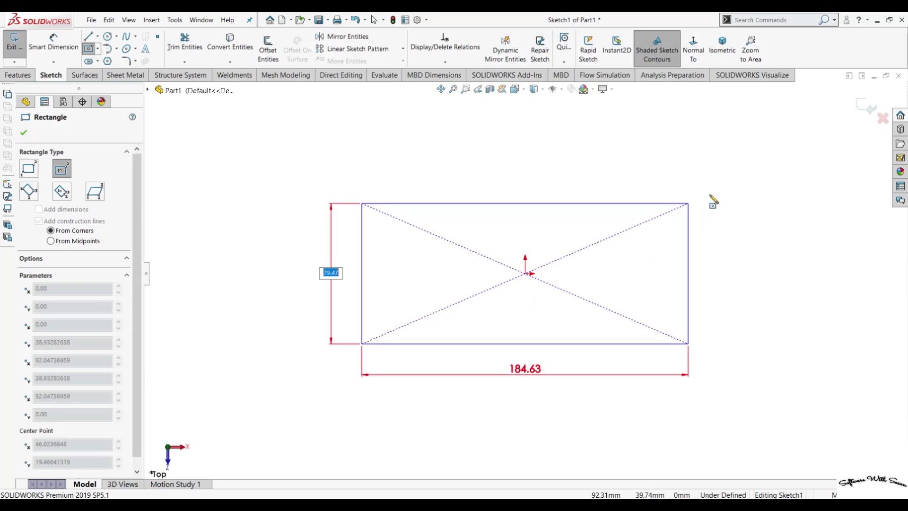
{"action": "type", "text": "300"}
{"action": "key", "text": "Return"}
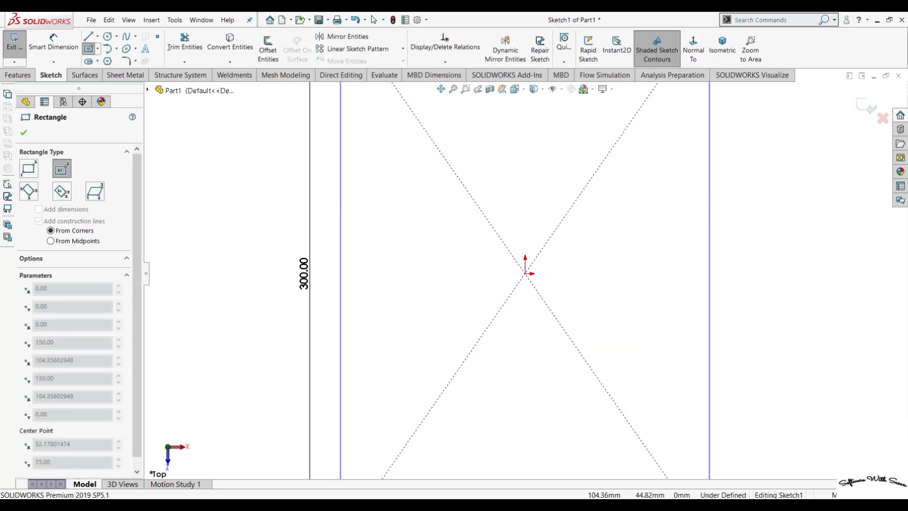
{"action": "type", "text": "400"}
{"action": "key", "text": "Return"}
{"action": "key", "text": "ctrl+7"}
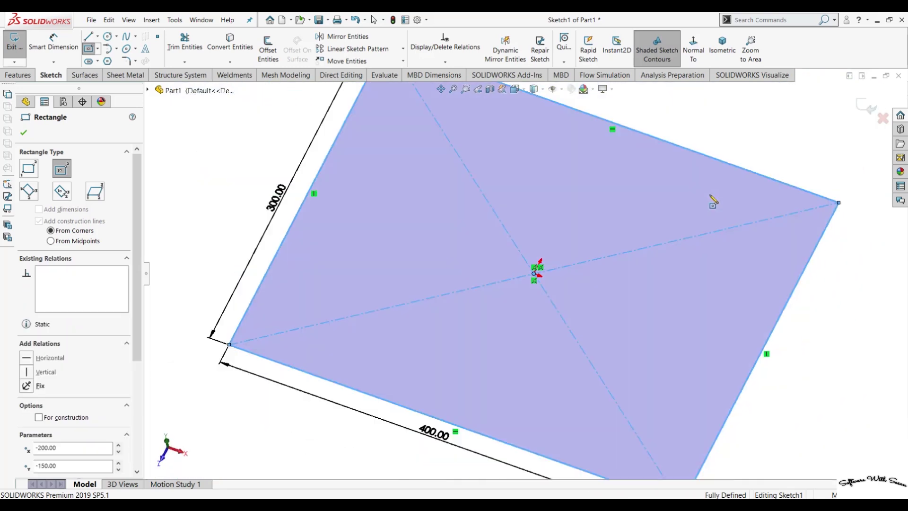
Step: Extrude the rectangle 200 mm Blind as Boss-Extrude1, discarding a trial draft
{"action": "left_click", "coordinate": [18, 75]}
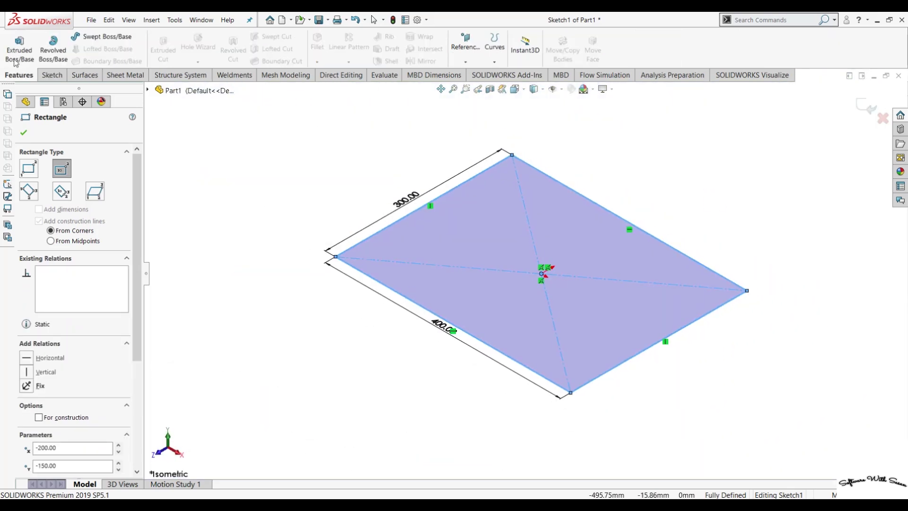
{"action": "key", "text": "Escape"}
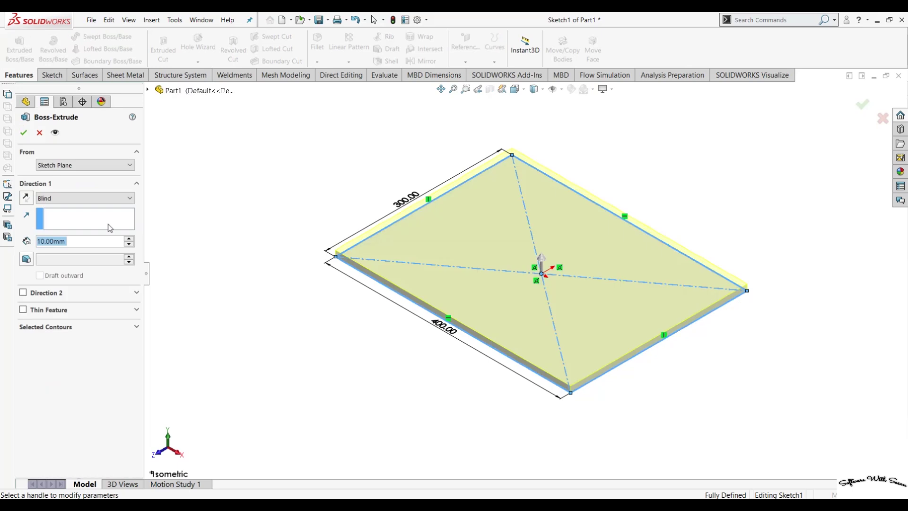
{"action": "type", "text": "200"}
{"action": "key", "text": "Return"}
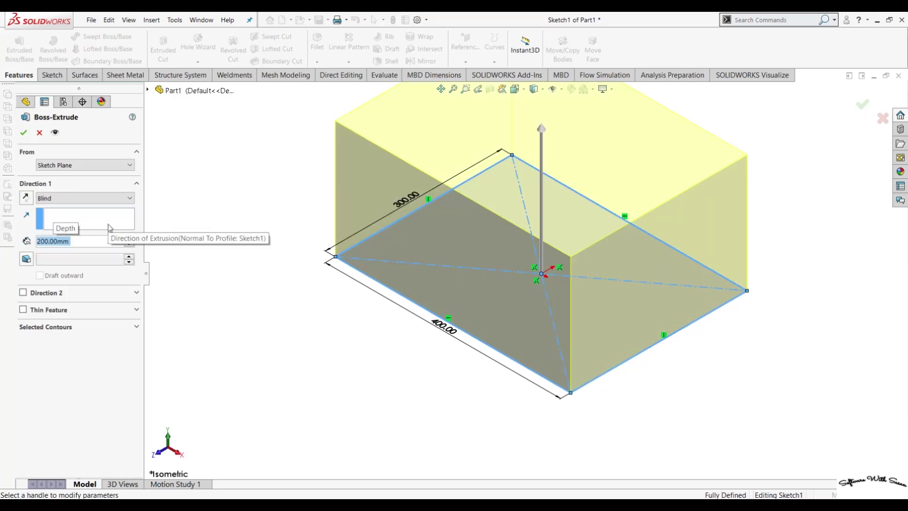
{"action": "left_click", "coordinate": [26, 259]}
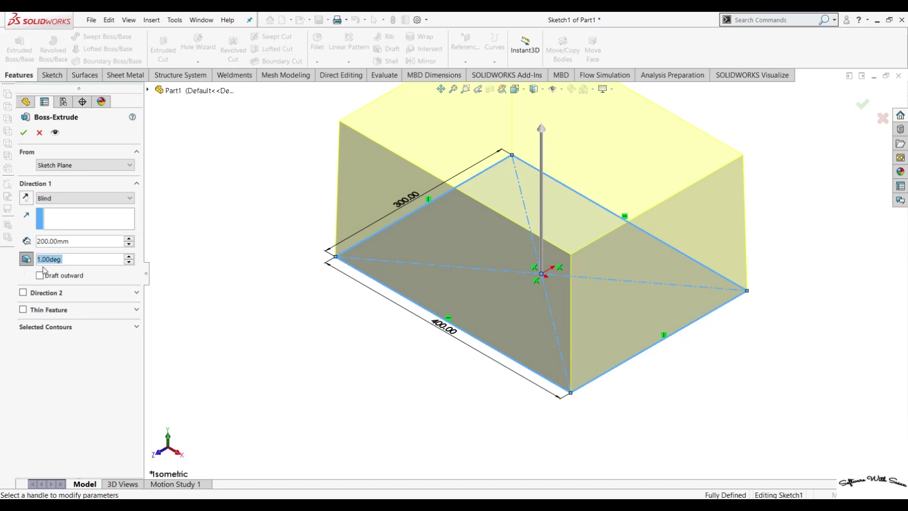
{"action": "type", "text": "1"}
{"action": "key", "text": "Escape"}
{"action": "key", "text": "Escape"}
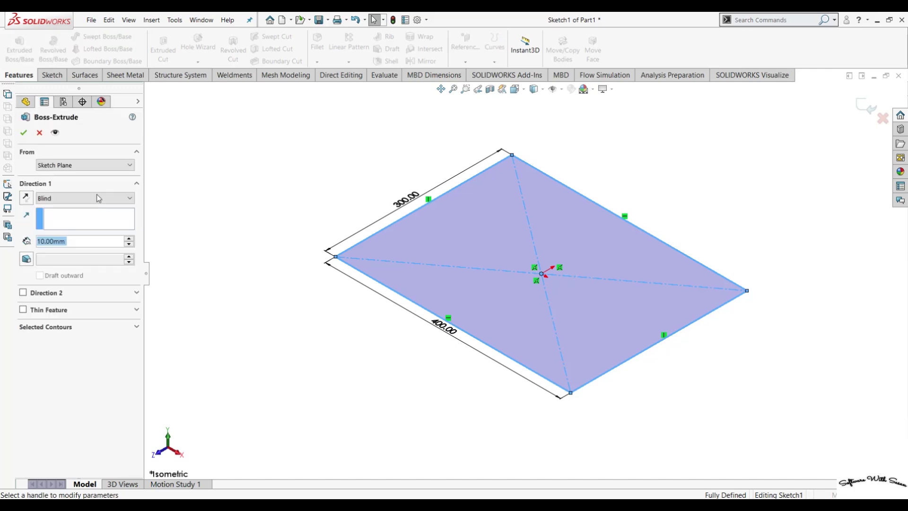
{"action": "type", "text": "200"}
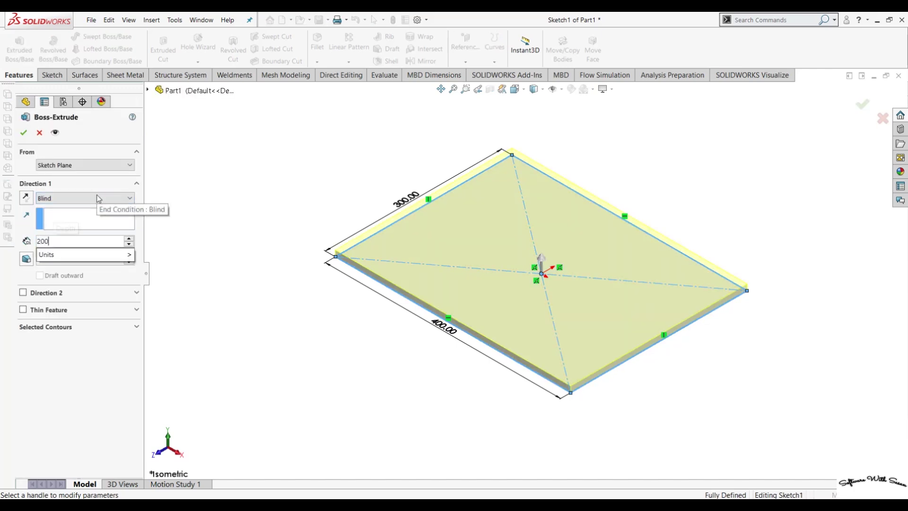
{"action": "key", "text": "Return"}
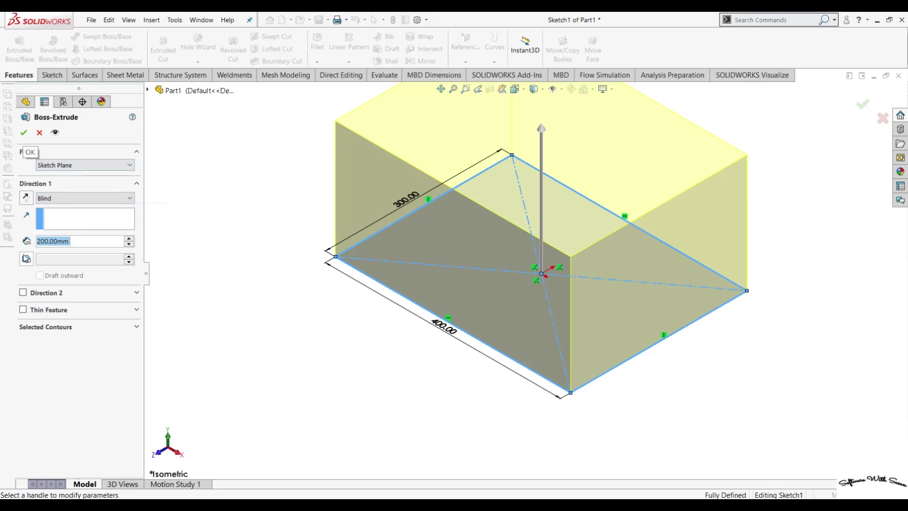
{"action": "left_click", "coordinate": [23, 132]}
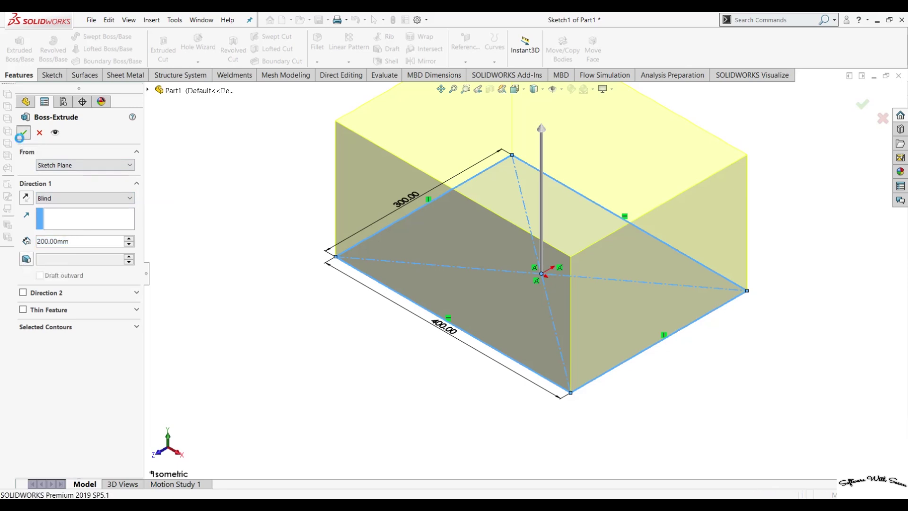
{"action": "mouse_move", "coordinate": [225, 304]}
{"action": "middle_mouse_down"}
{"action": "mouse_move", "coordinate": [256, 258]}
{"action": "mouse_move", "coordinate": [342, 282]}
{"action": "mouse_move", "coordinate": [339, 336]}
{"action": "middle_mouse_up"}
Step: Sketch a corner rectangle along the top face's right side, 100 mm wide
{"action": "left_click", "coordinate": [526, 181]}
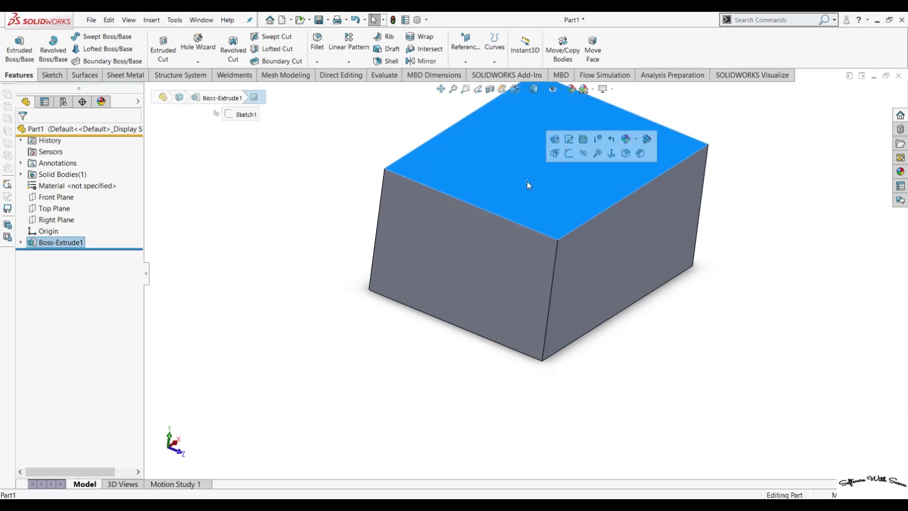
{"action": "key", "text": "ctrl+8"}
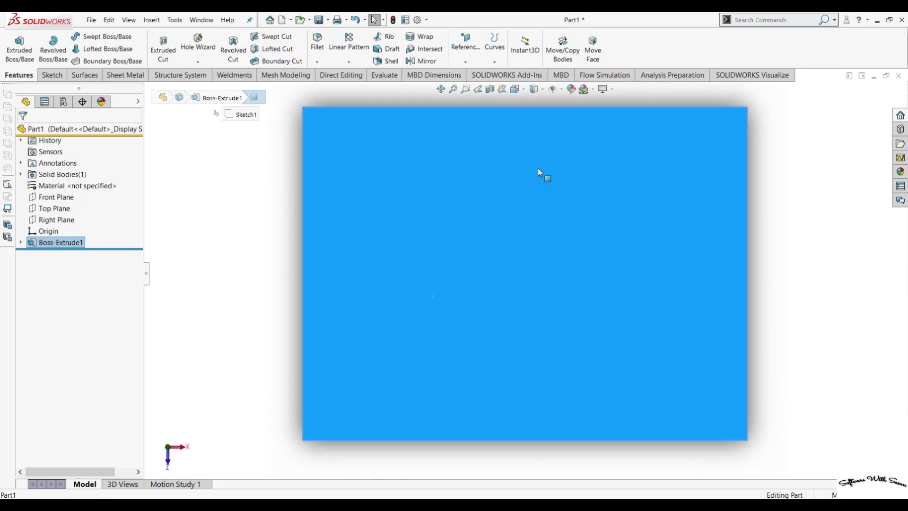
{"action": "left_click", "coordinate": [53, 74]}
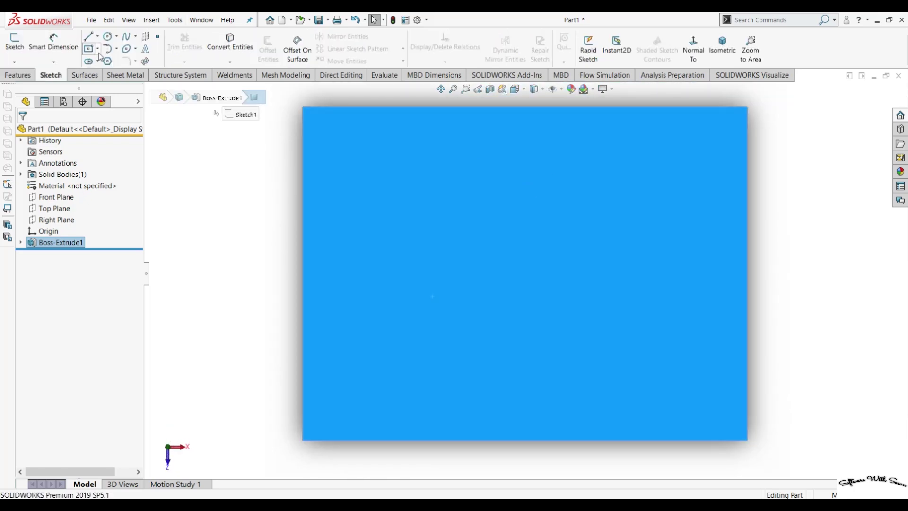
{"action": "left_click", "coordinate": [97, 49]}
{"action": "left_click", "coordinate": [101, 64]}
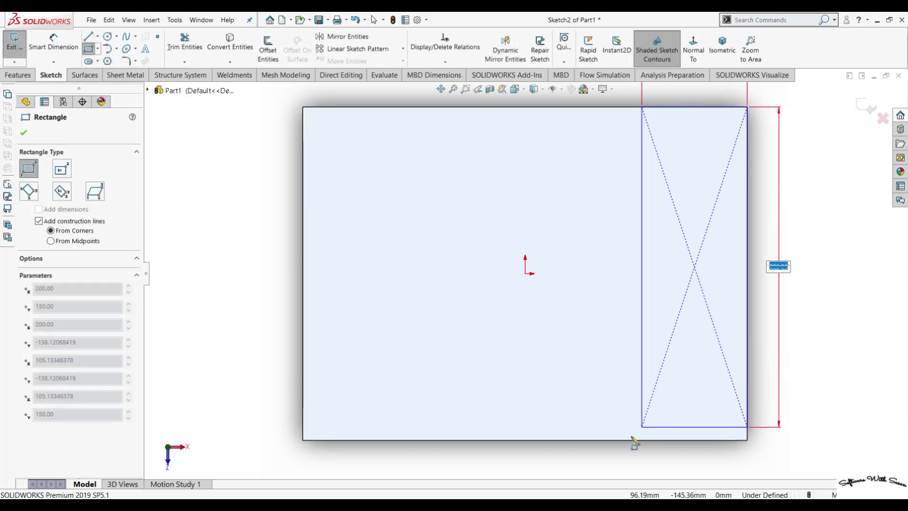
{"action": "left_click", "coordinate": [627, 441]}
{"action": "key", "text": "d"}
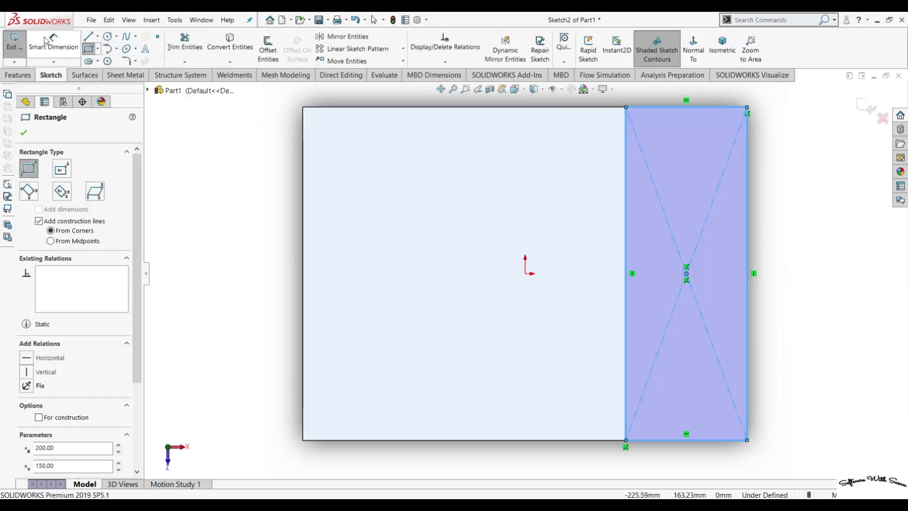
{"action": "left_click", "coordinate": [681, 441]}
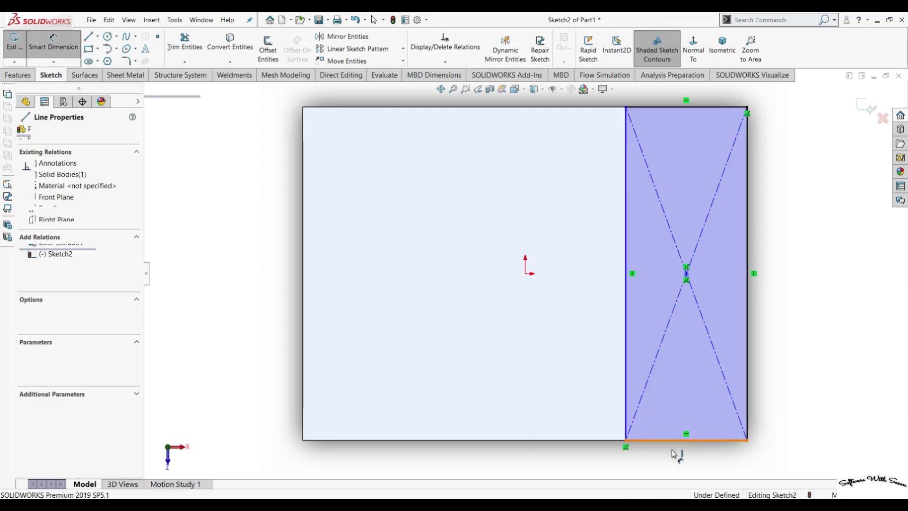
{"action": "left_click", "coordinate": [676, 468]}
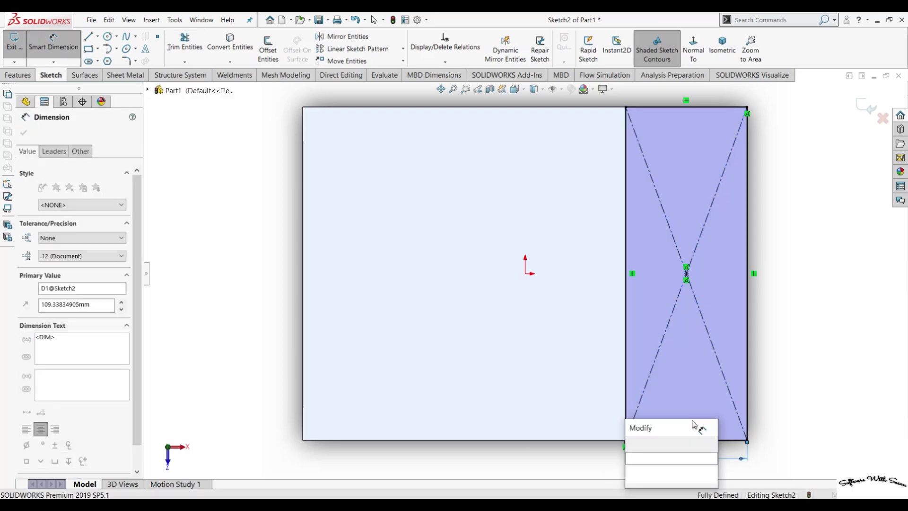
{"action": "type", "text": "100"}
{"action": "key", "text": "Return"}
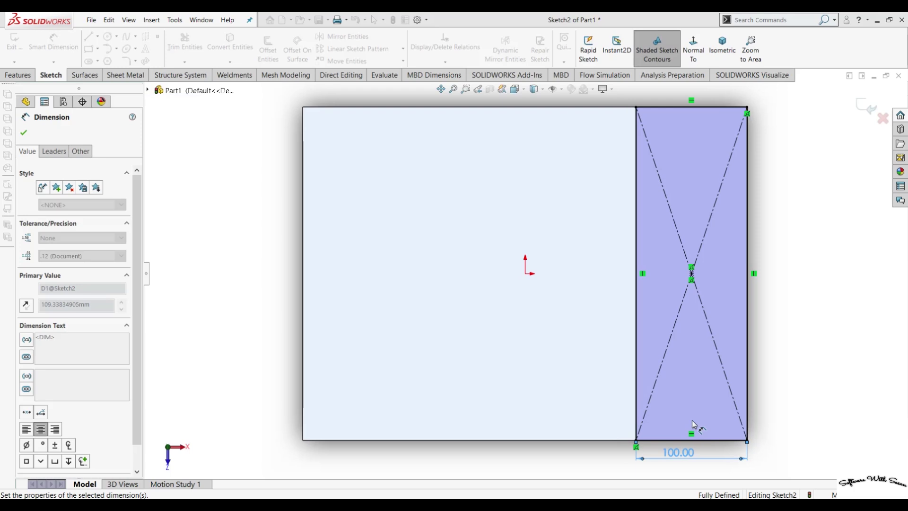
Step: Extrude the 100 mm rectangle 50 mm as a merged boss
{"action": "left_click", "coordinate": [18, 75]}
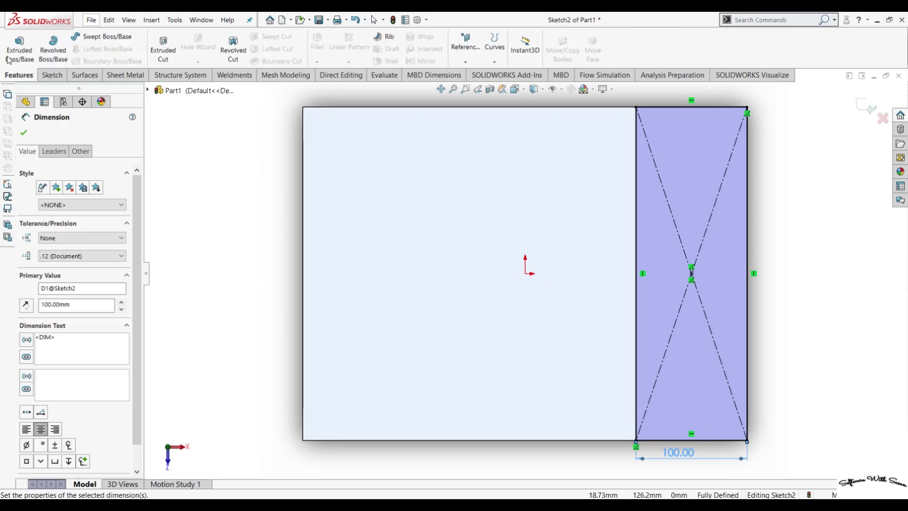
{"action": "left_click", "coordinate": [19, 53]}
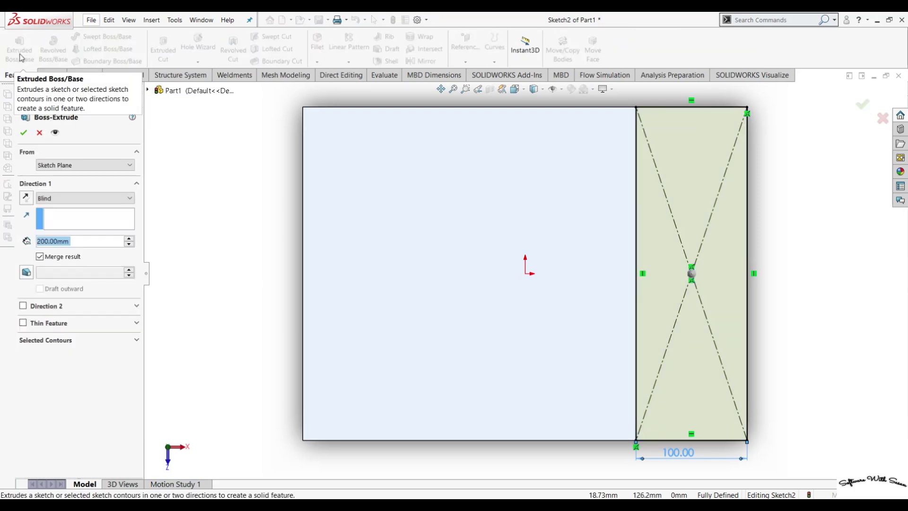
{"action": "type", "text": "50"}
{"action": "key", "text": "Return"}
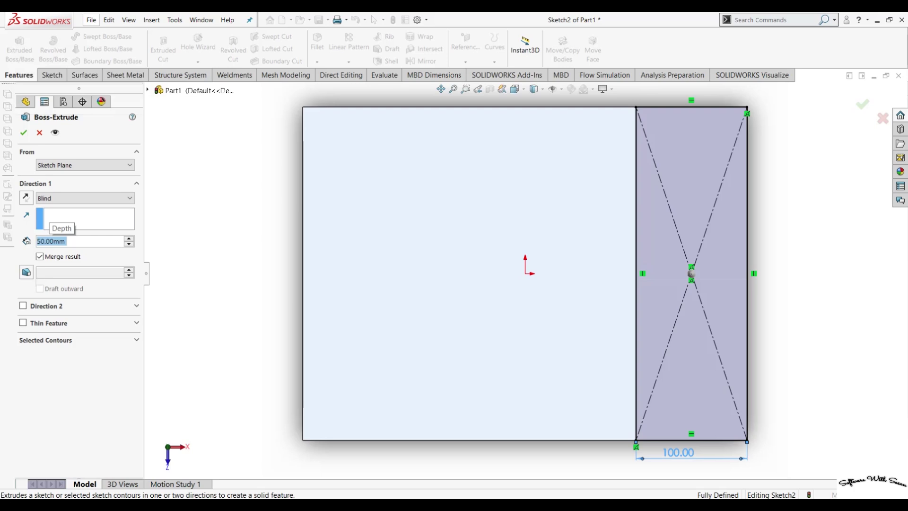
{"action": "left_click", "coordinate": [24, 132]}
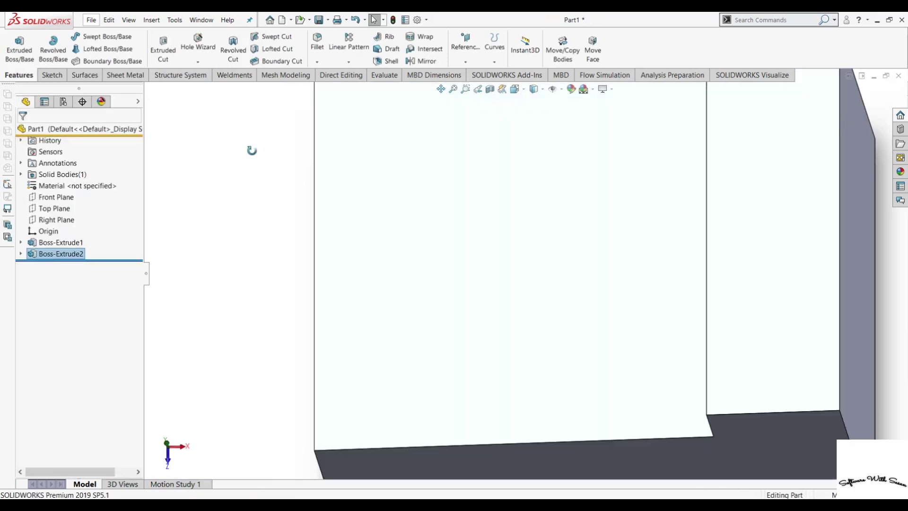
Step: Reopen the boss sketch and draw a horizontal centerline across the rectangle's midpoints
{"action": "mouse_move", "coordinate": [252, 150]}
{"action": "middle_mouse_down"}
{"action": "mouse_move", "coordinate": [370, 204]}
{"action": "mouse_move", "coordinate": [314, 132]}
{"action": "mouse_move", "coordinate": [254, 236]}
{"action": "middle_mouse_up"}
{"action": "left_click", "coordinate": [56, 253]}
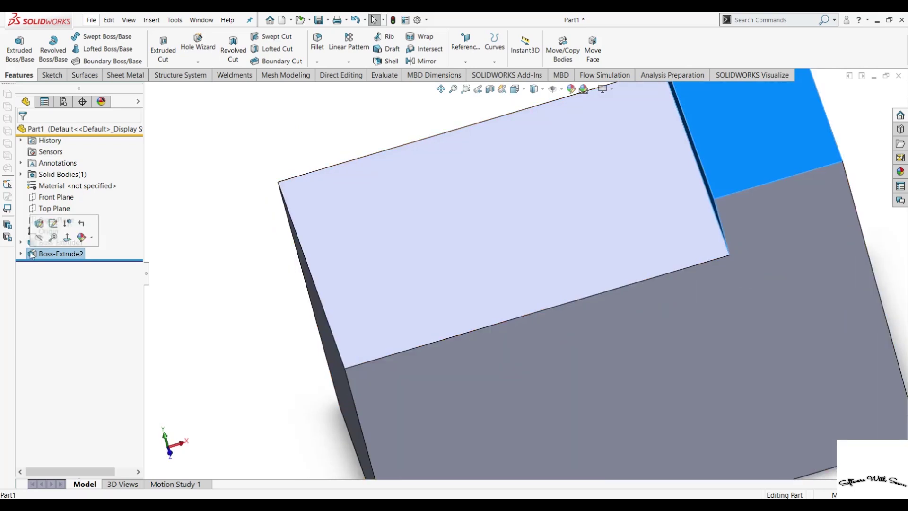
{"action": "left_click", "coordinate": [52, 223]}
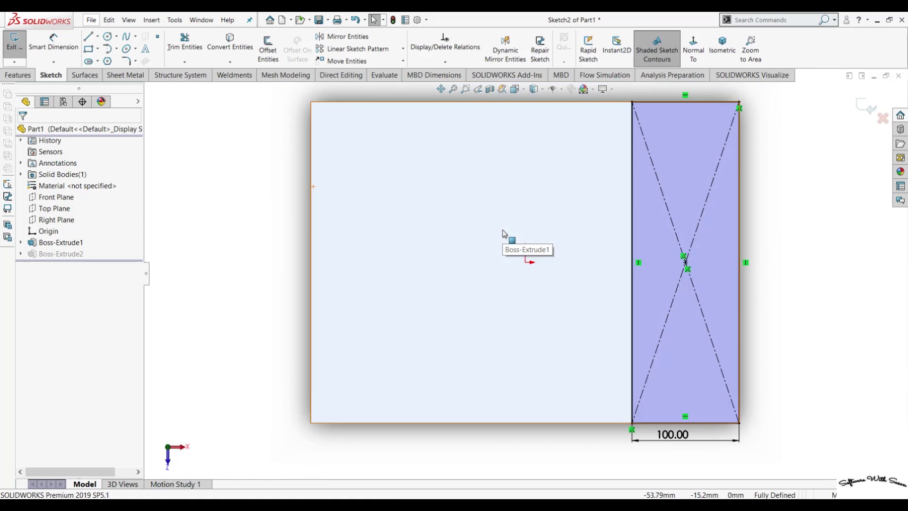
{"action": "left_click", "coordinate": [98, 49]}
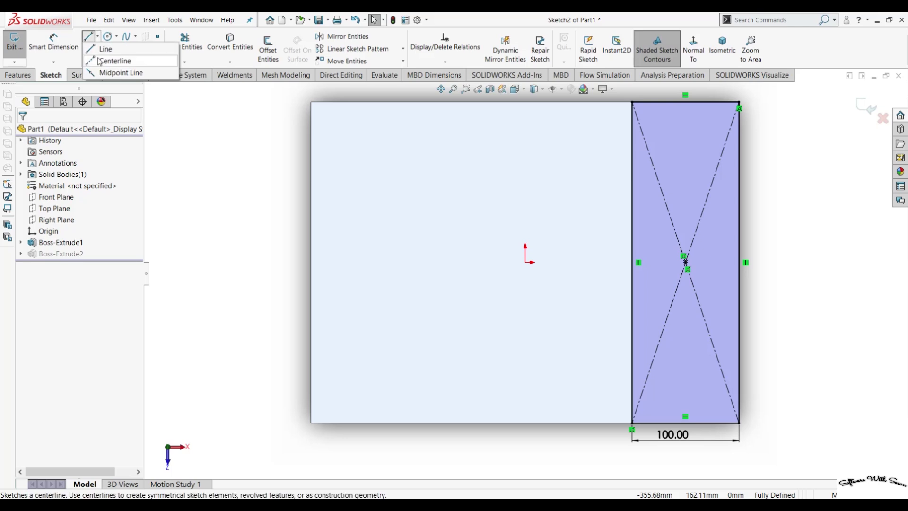
{"action": "left_click", "coordinate": [632, 263]}
{"action": "left_click", "coordinate": [739, 263]}
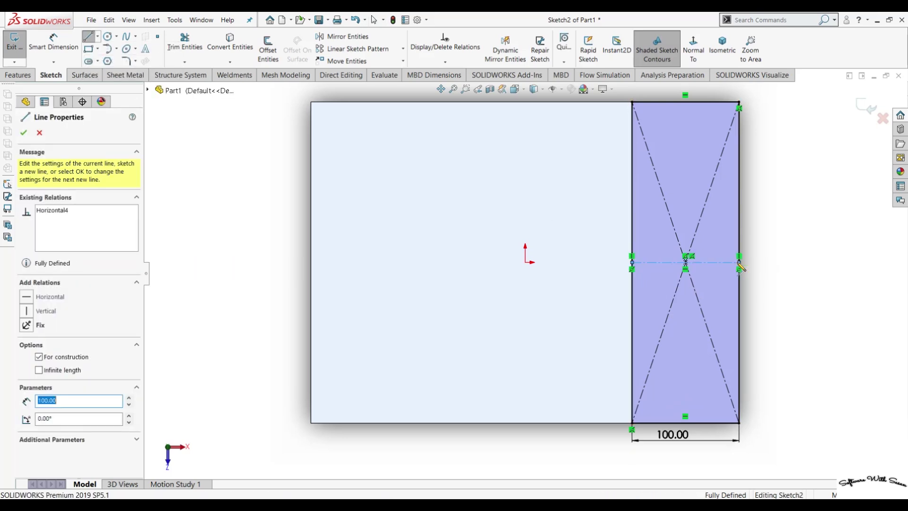
{"action": "key", "text": "Escape"}
{"action": "key", "text": "Escape"}
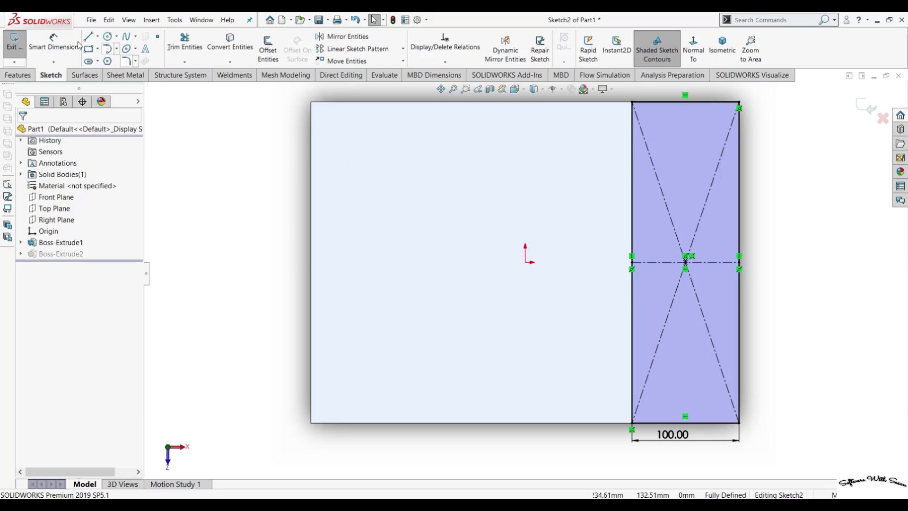
Step: Draw a horizontal line mirrored about the centerline using Dynamic Mirror
{"action": "left_click", "coordinate": [505, 48]}
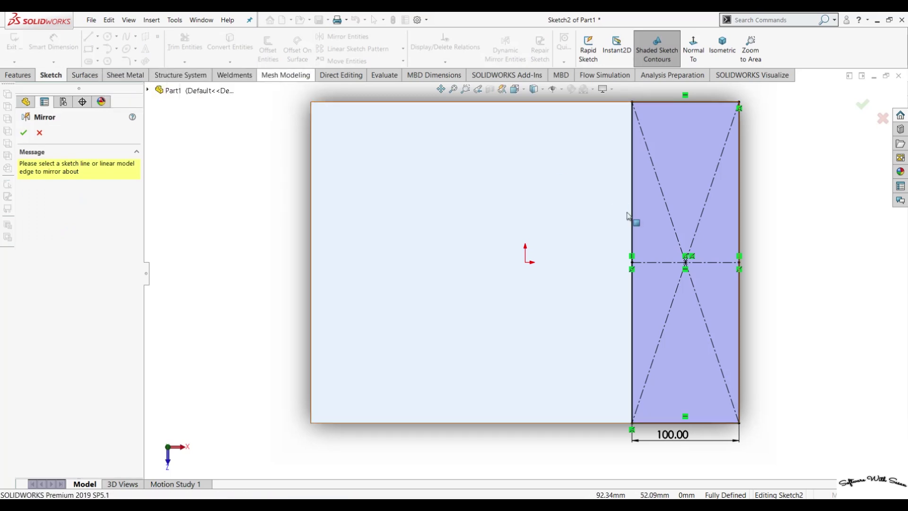
{"action": "left_click", "coordinate": [650, 264]}
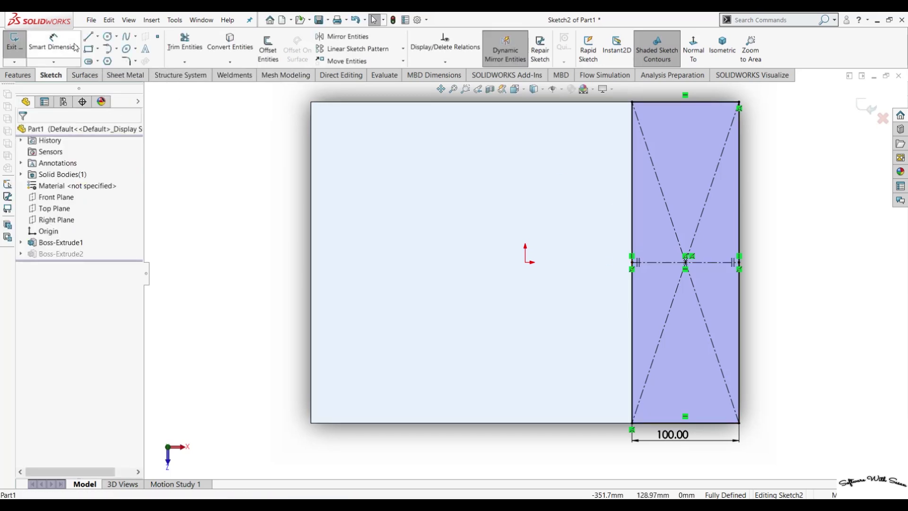
{"action": "left_click", "coordinate": [89, 38]}
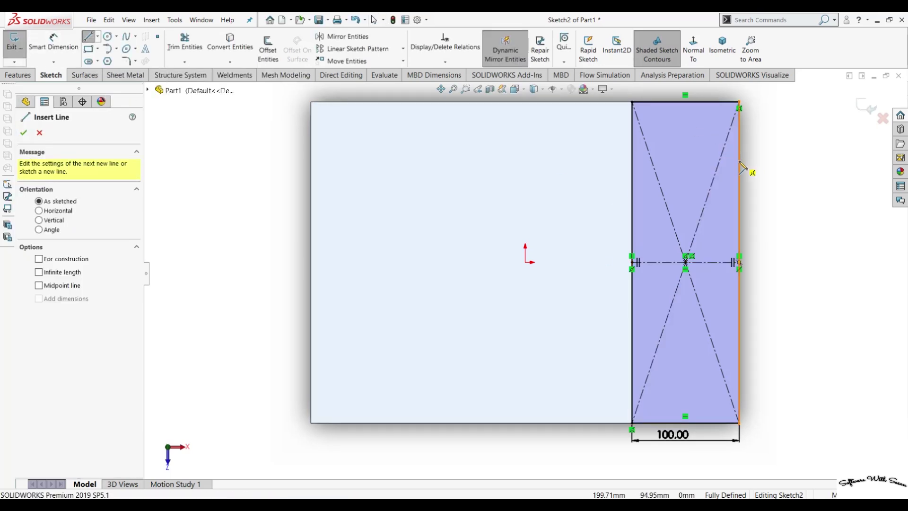
{"action": "left_click", "coordinate": [739, 161]}
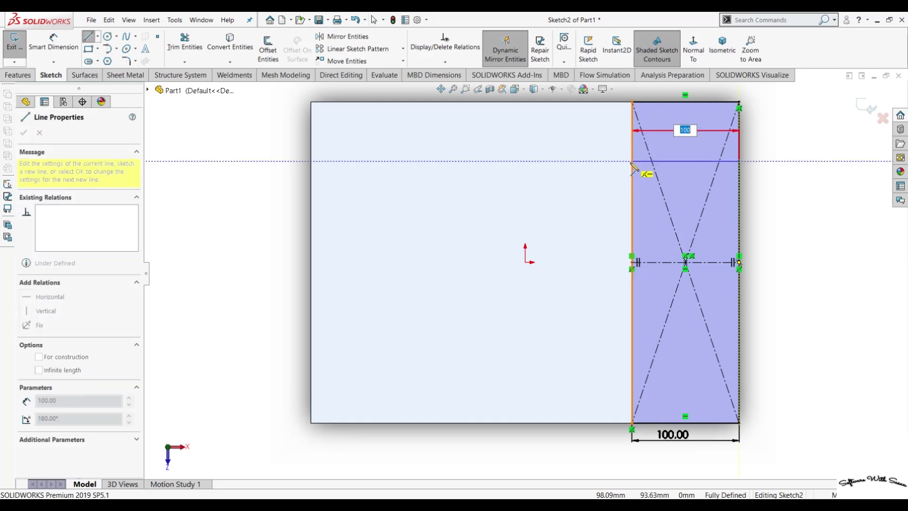
{"action": "left_click", "coordinate": [632, 161]}
{"action": "key", "text": "Escape"}
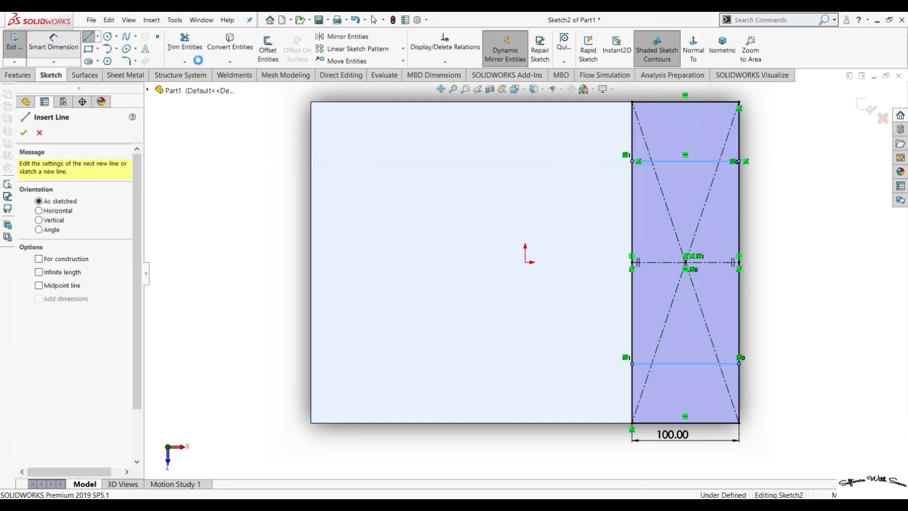
Step: Dimension the upper line 35 mm from the rectangle's top edge
{"action": "key", "text": "d"}
{"action": "left_click", "coordinate": [686, 163]}
{"action": "left_click", "coordinate": [674, 102]}
{"action": "left_click", "coordinate": [782, 129]}
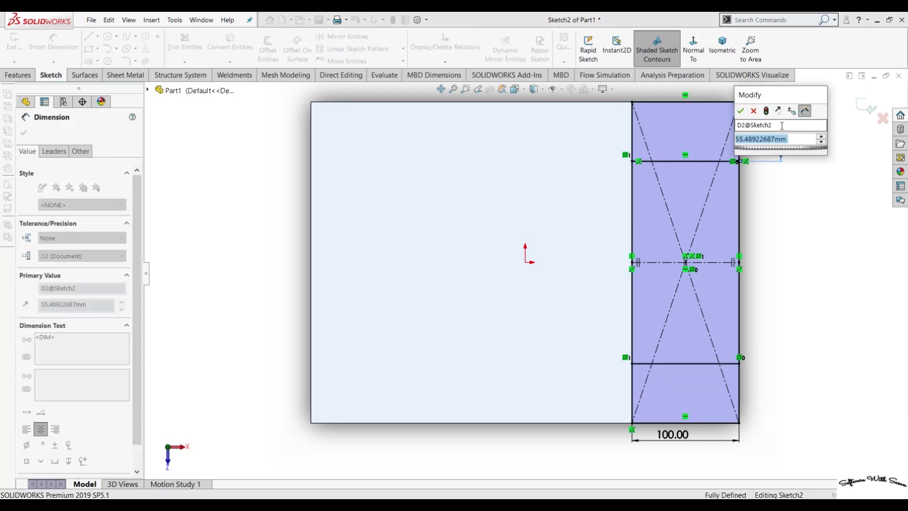
{"action": "type", "text": "35"}
{"action": "key", "text": "Return"}
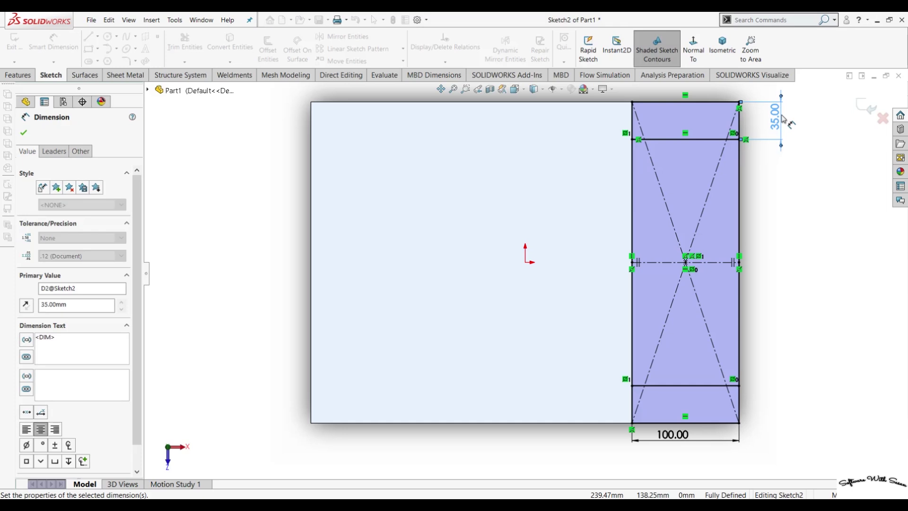
{"action": "left_click", "coordinate": [23, 134]}
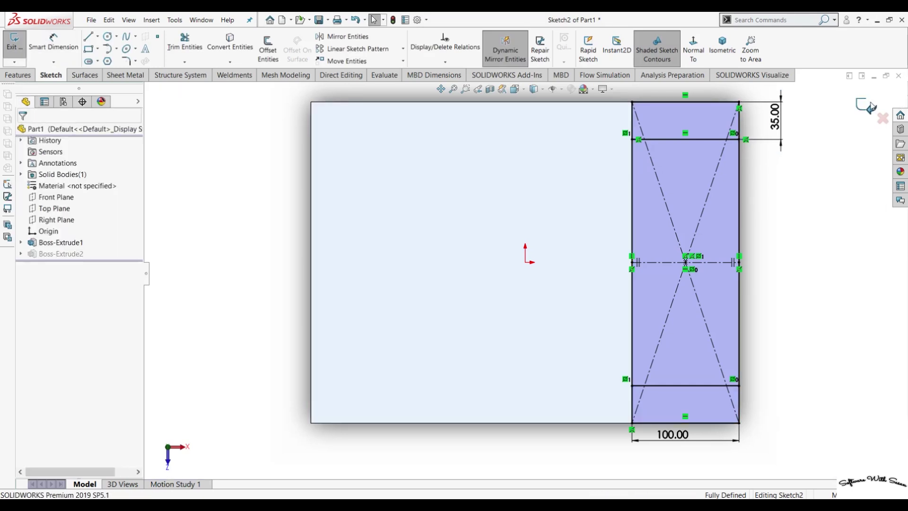
Step: Exit the sketch, dismiss the rebuild error, and orbit to a tilted view
{"action": "left_click", "coordinate": [871, 107]}
{"action": "left_click", "coordinate": [539, 308]}
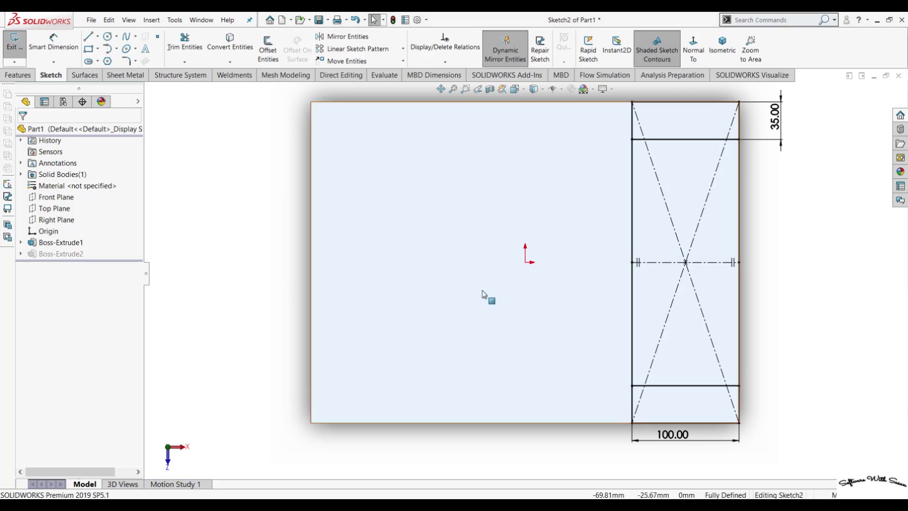
{"action": "mouse_move", "coordinate": [303, 385]}
{"action": "middle_mouse_down"}
{"action": "mouse_move", "coordinate": [326, 261]}
{"action": "mouse_move", "coordinate": [312, 305]}
{"action": "middle_mouse_up"}
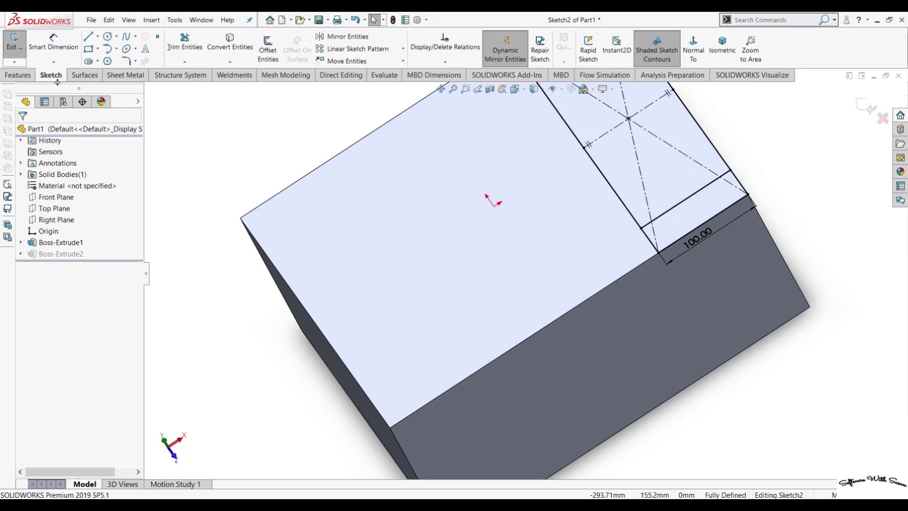
{"action": "left_click", "coordinate": [26, 76]}
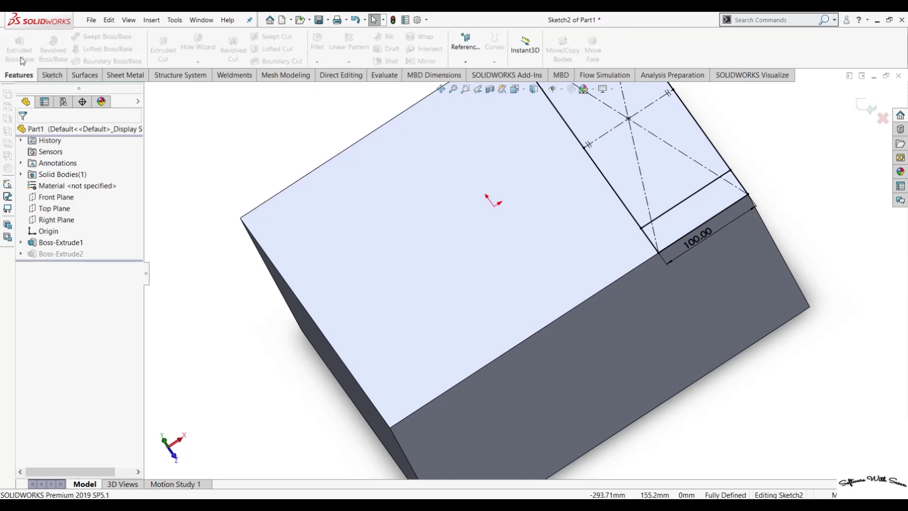
{"action": "left_click", "coordinate": [869, 108]}
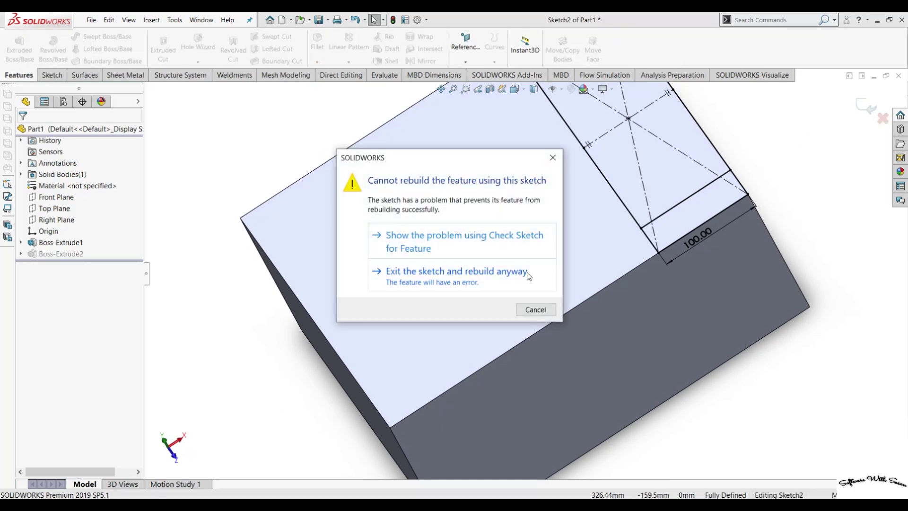
{"action": "left_click", "coordinate": [532, 310]}
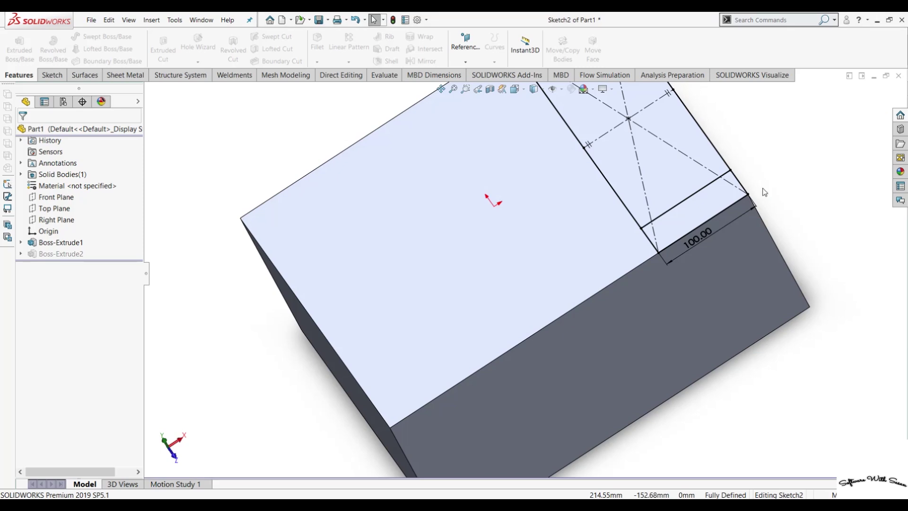
{"action": "scroll", "coordinate": [763, 189], "scroll_direction": "down", "scroll_amount": 3}
{"action": "scroll", "coordinate": [745, 192], "scroll_direction": "up", "scroll_amount": 2}
{"action": "scroll", "coordinate": [745, 192], "scroll_direction": "up", "scroll_amount": 2}
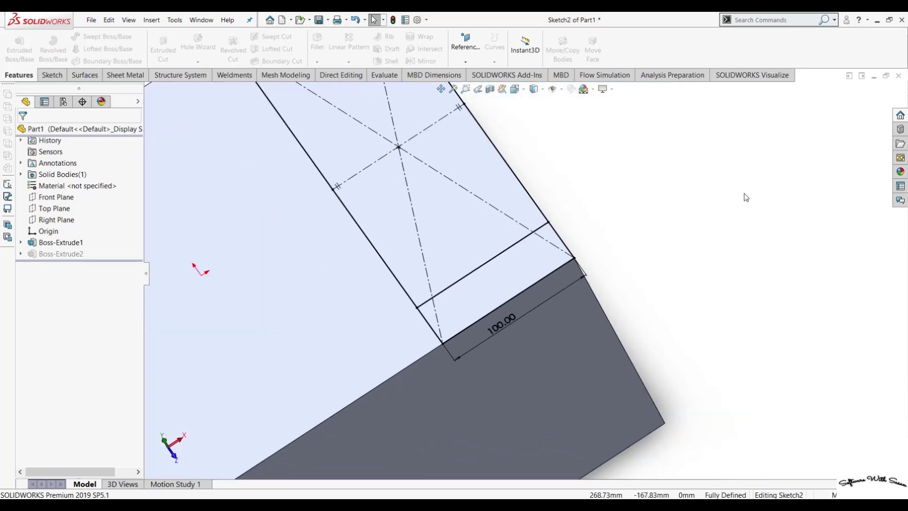
{"action": "scroll", "coordinate": [744, 193], "scroll_direction": "up", "scroll_amount": 3}
{"action": "scroll", "coordinate": [713, 214], "scroll_direction": "up", "scroll_amount": 2}
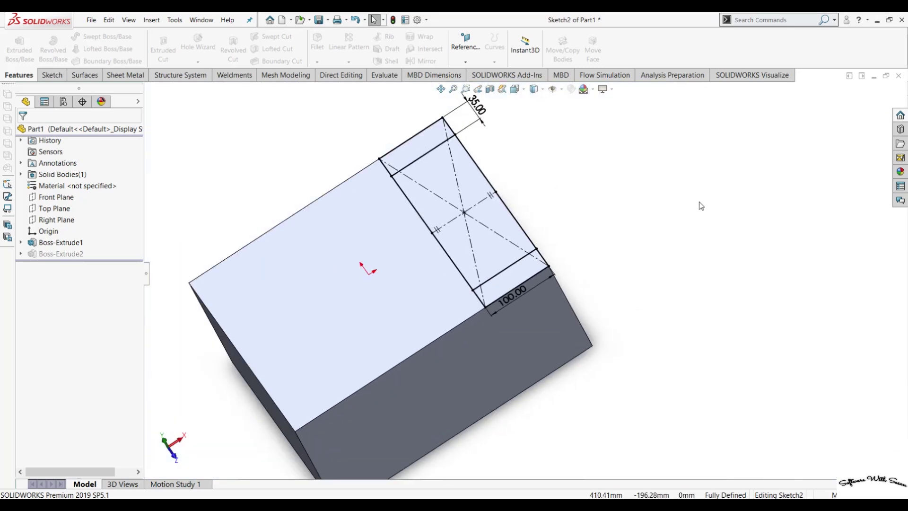
{"action": "left_click", "coordinate": [51, 75]}
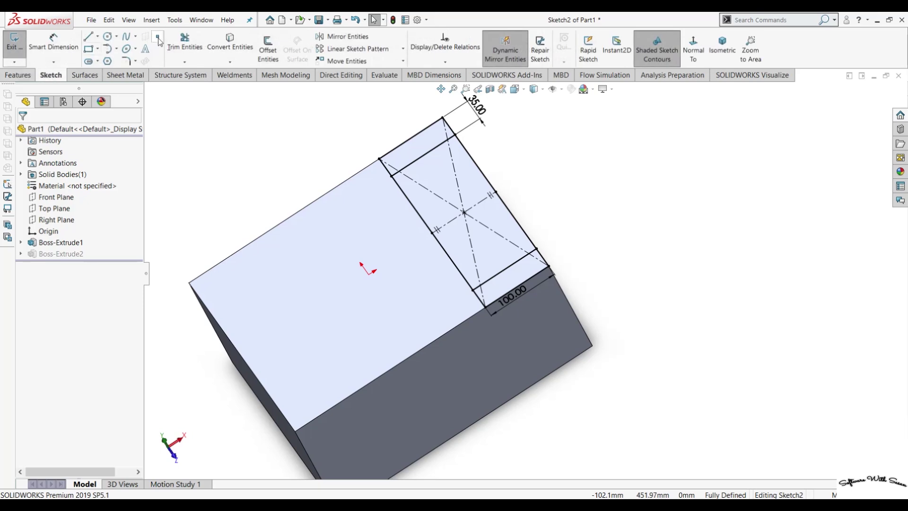
{"action": "left_click", "coordinate": [26, 44]}
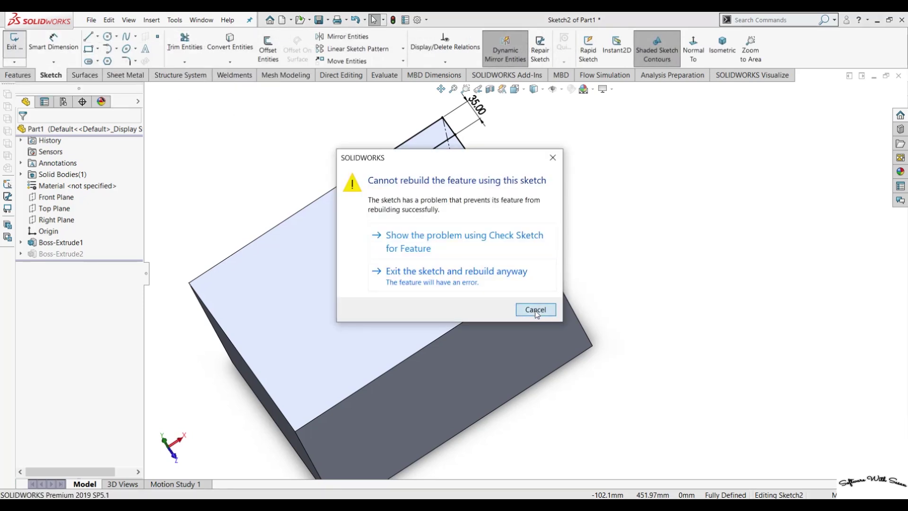
{"action": "left_click", "coordinate": [536, 309]}
Step: Power-trim the diagonals and extra lines so the sketch exits and Boss-Extrude2 rebuilds
{"action": "left_click", "coordinate": [184, 44]}
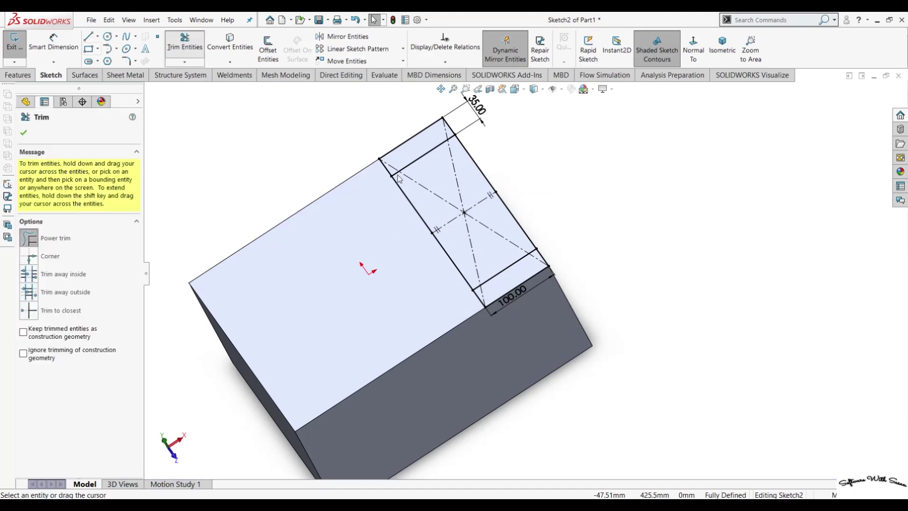
{"action": "left_click_drag", "start_coordinate": [423, 145], "coordinate": [432, 165]}
{"action": "left_click_drag", "start_coordinate": [457, 219], "coordinate": [500, 278]}
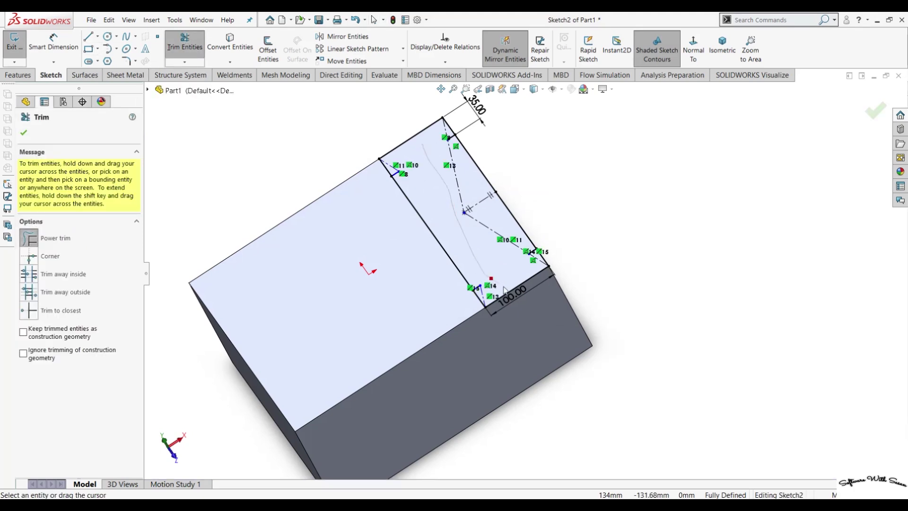
{"action": "left_click", "coordinate": [25, 134]}
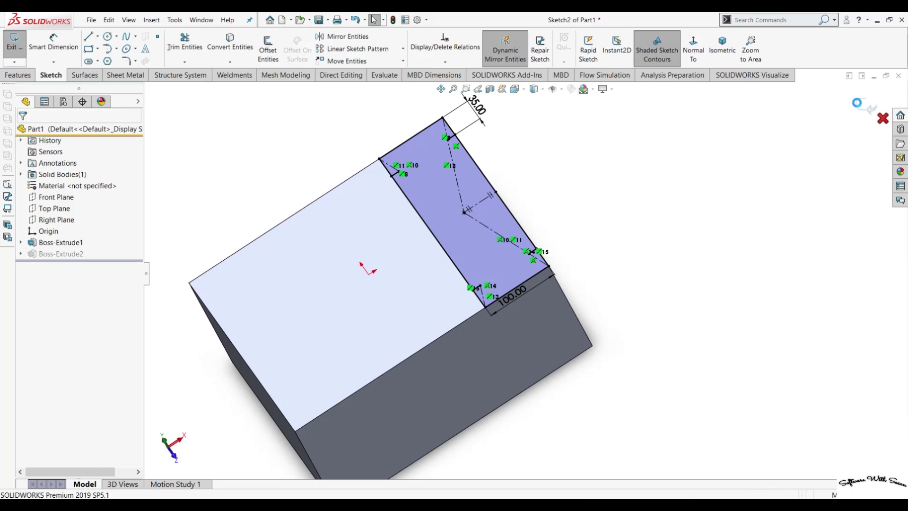
{"action": "left_click", "coordinate": [857, 103]}
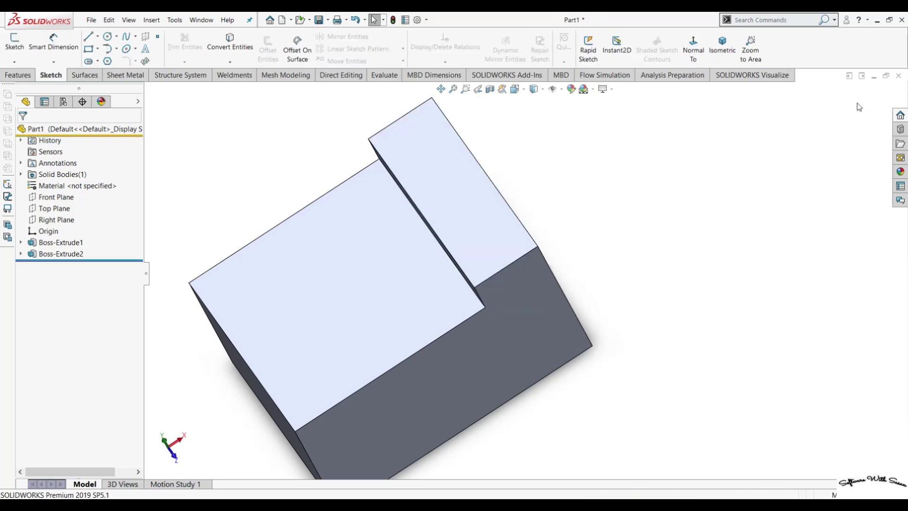
{"action": "left_click", "coordinate": [60, 254]}
{"action": "left_click", "coordinate": [81, 230]}
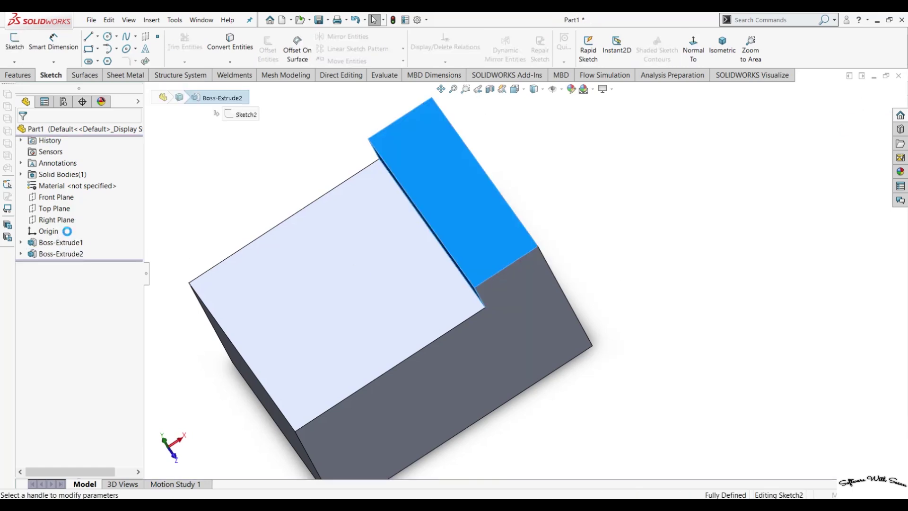
Step: Uncheck Merge result on Boss-Extrude2, keeping it a separate 50 mm body
{"action": "left_click", "coordinate": [40, 256]}
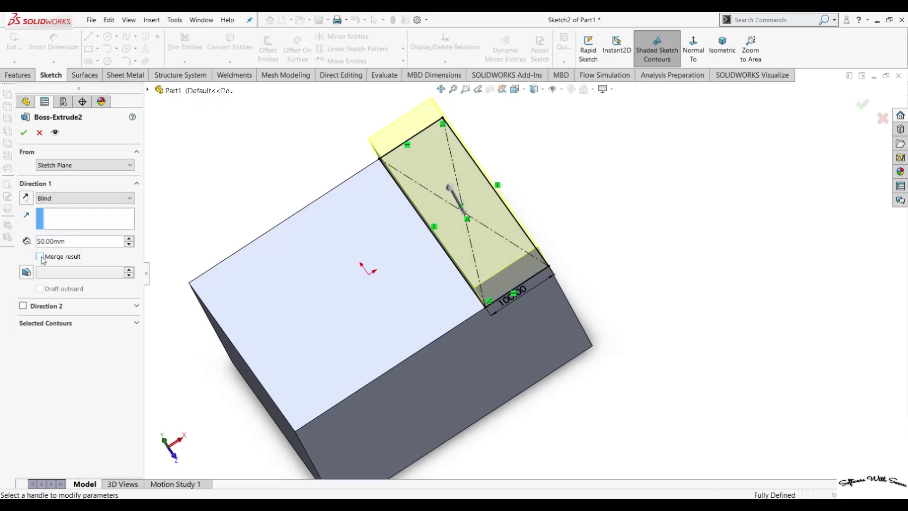
{"action": "left_click", "coordinate": [20, 134]}
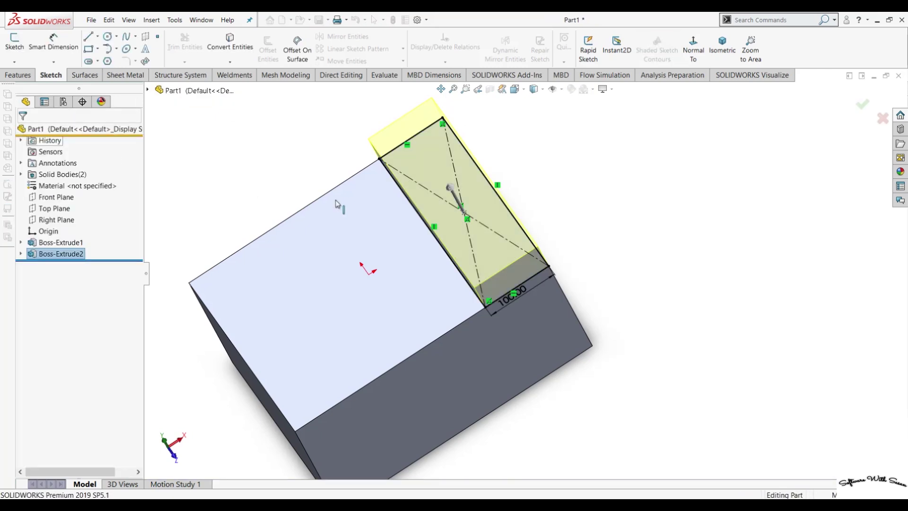
{"action": "mouse_move", "coordinate": [564, 191]}
{"action": "middle_mouse_down"}
{"action": "mouse_move", "coordinate": [604, 146]}
{"action": "mouse_move", "coordinate": [653, 184]}
{"action": "mouse_move", "coordinate": [623, 205]}
{"action": "middle_mouse_up"}
{"action": "left_click", "coordinate": [361, 167]}
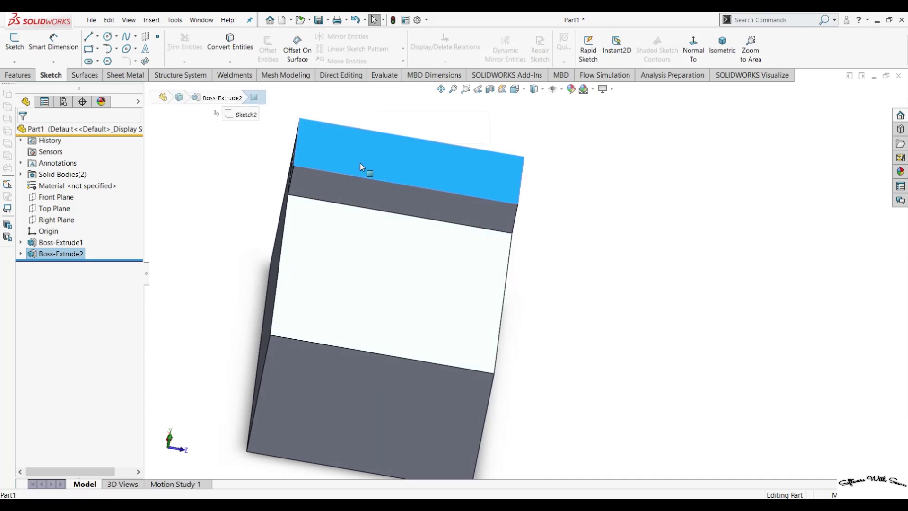
Step: Sketch a corner rectangle on the face's right strip, viewed normal to it
{"action": "key", "text": "ctrl+8"}
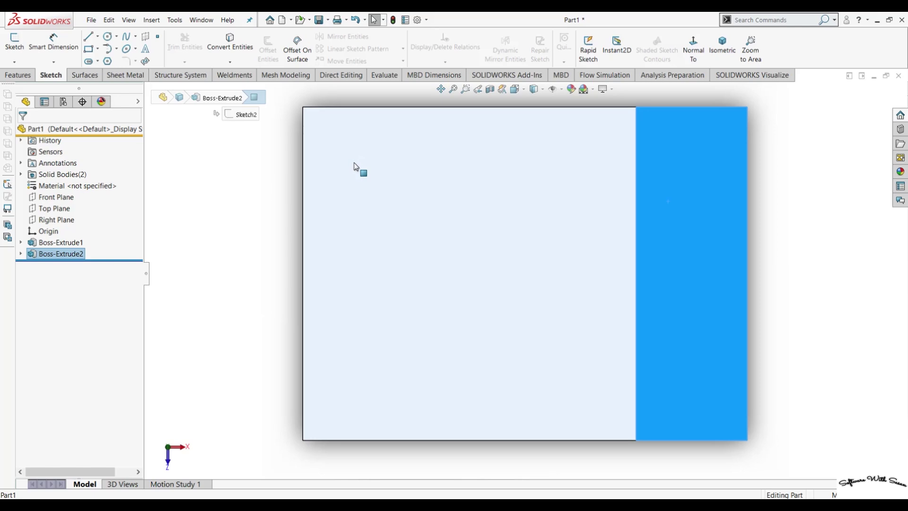
{"action": "left_click", "coordinate": [93, 50]}
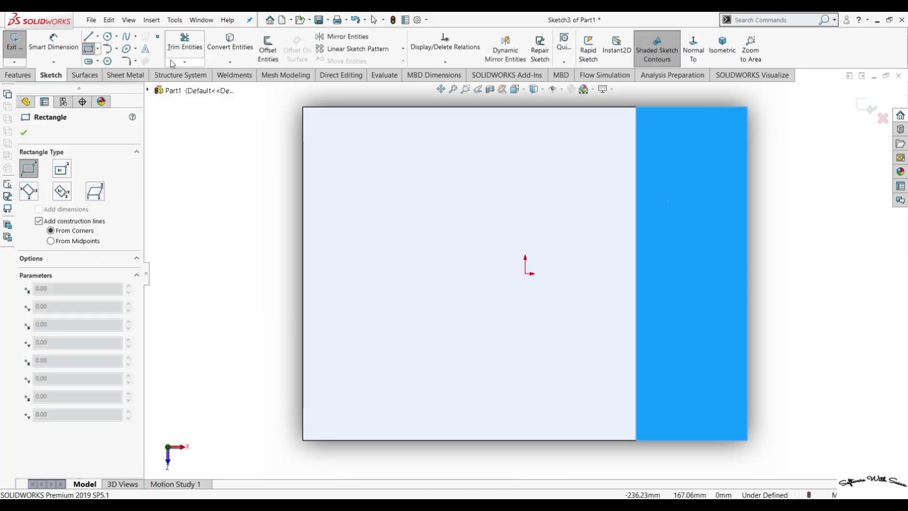
{"action": "left_click", "coordinate": [747, 158]}
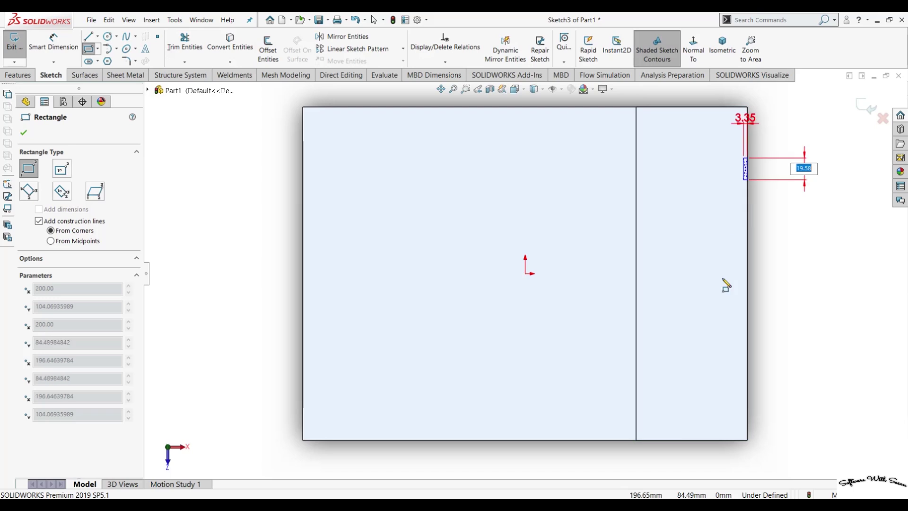
{"action": "left_click", "coordinate": [637, 407]}
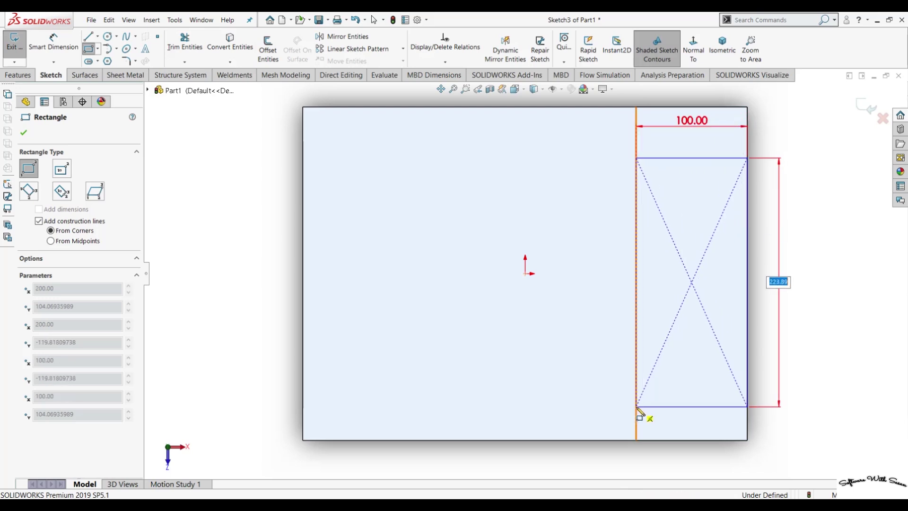
Step: Dimension the rectangle's top and bottom gaps to the face edges at 35 mm each
{"action": "left_click", "coordinate": [54, 43]}
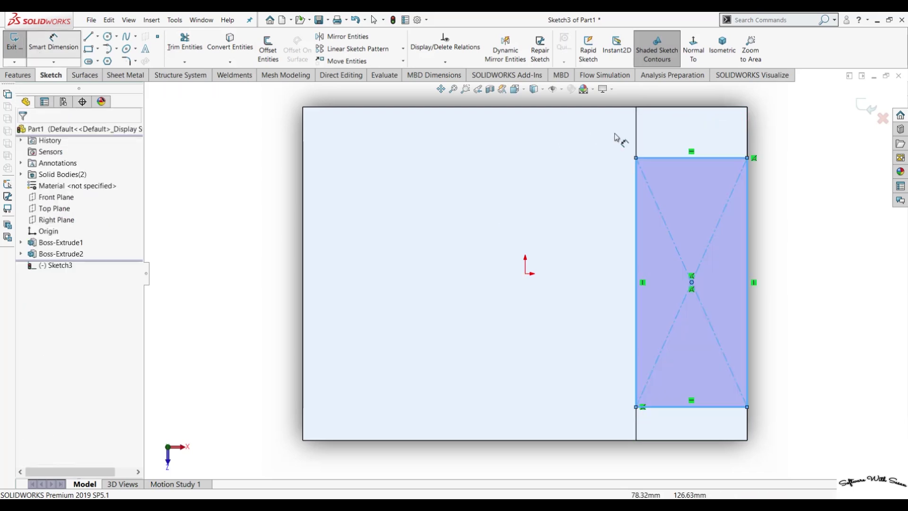
{"action": "left_click", "coordinate": [664, 158]}
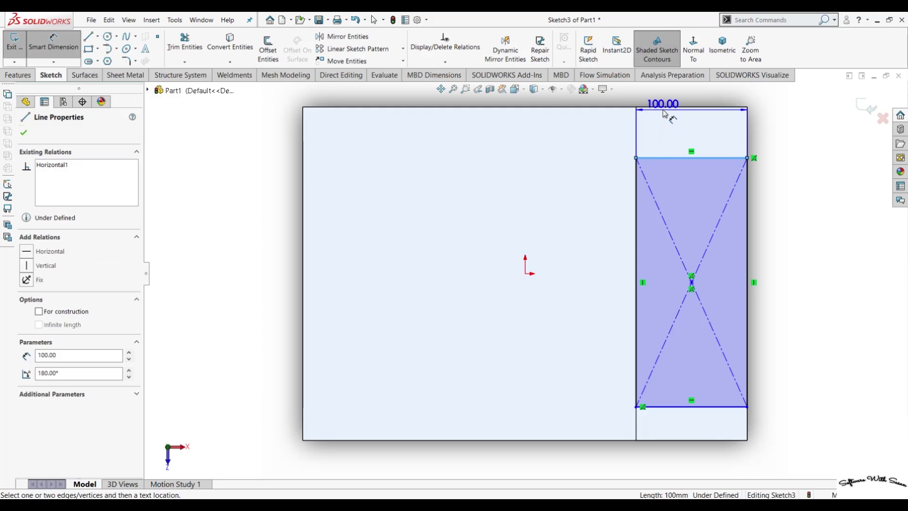
{"action": "left_click", "coordinate": [667, 109]}
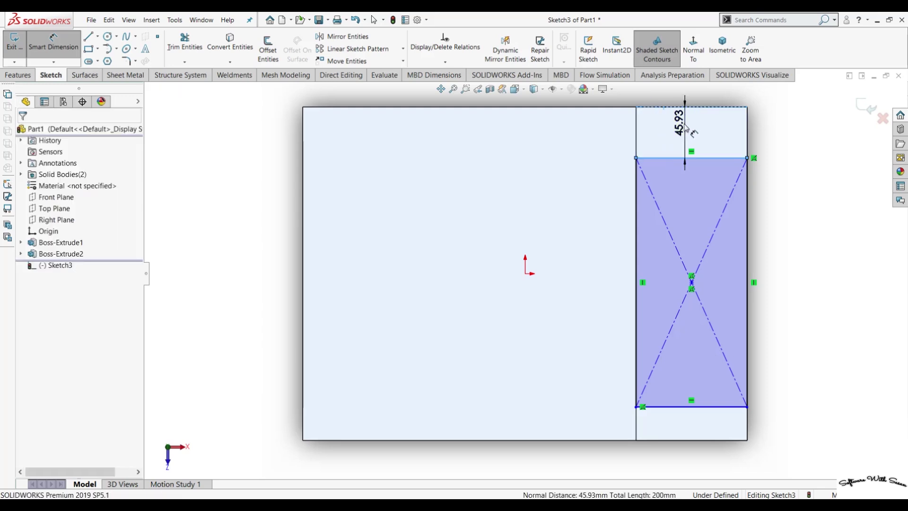
{"action": "left_click", "coordinate": [685, 124]}
{"action": "type", "text": "35"}
{"action": "key", "text": "Return"}
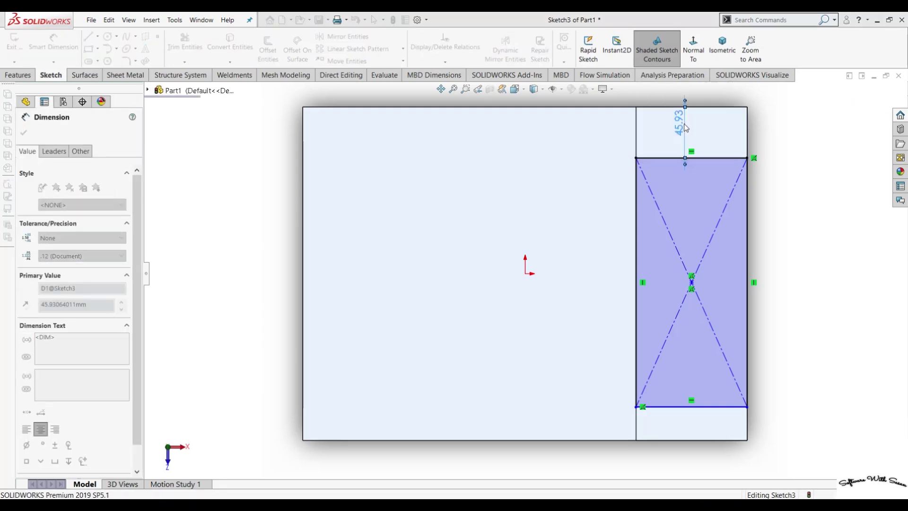
{"action": "left_click", "coordinate": [711, 440]}
{"action": "left_click", "coordinate": [717, 408]}
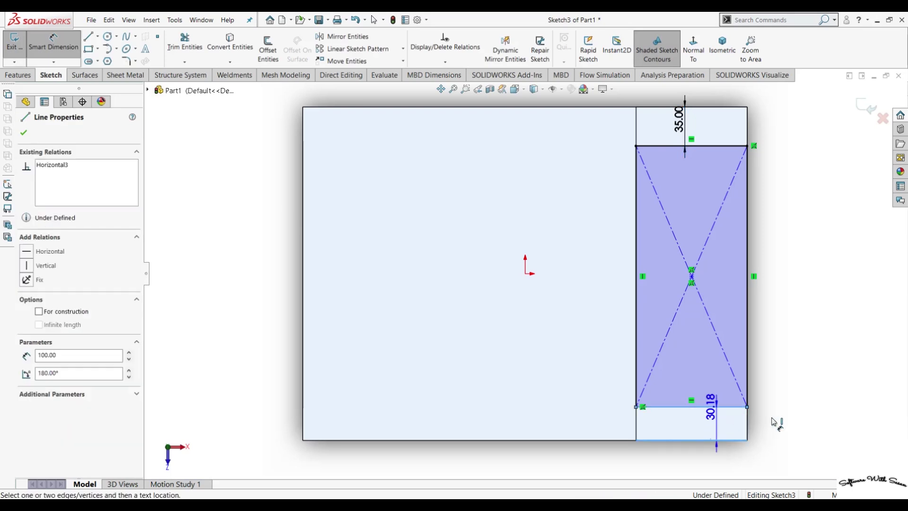
{"action": "double_click", "coordinate": [787, 417]}
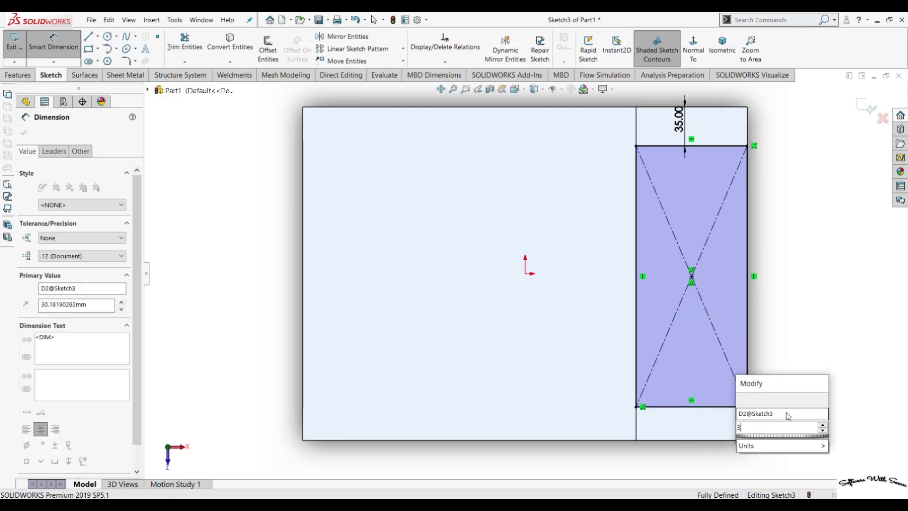
{"action": "type", "text": "35"}
{"action": "key", "text": "Return"}
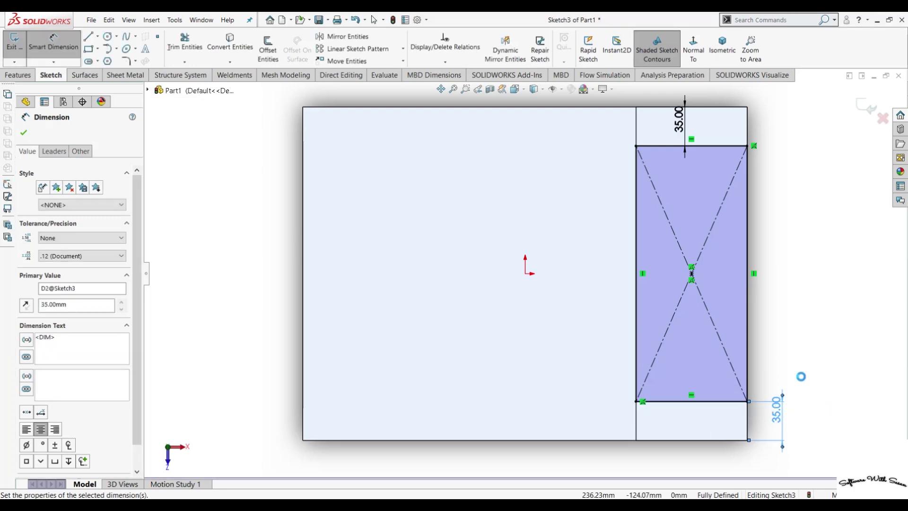
{"action": "left_click", "coordinate": [19, 76]}
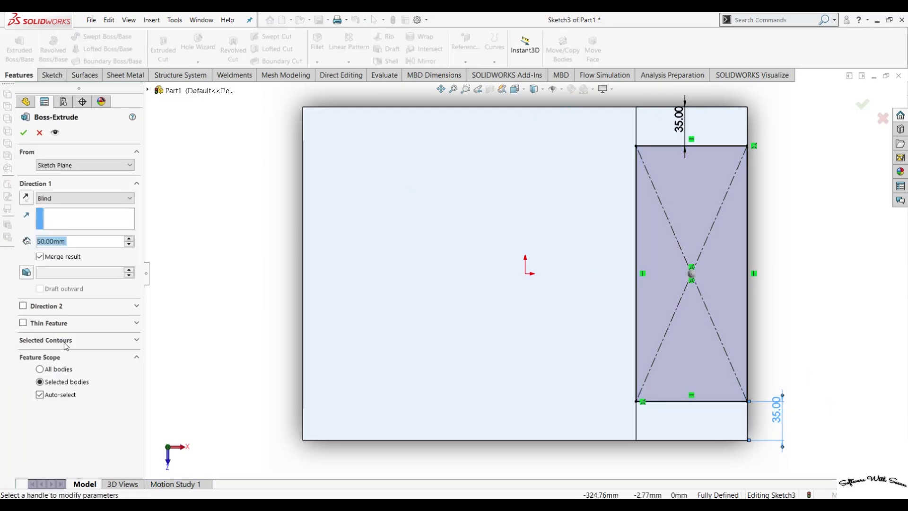
Step: Extrude Sketch3's top and bottom strip regions 70 mm as Boss-Extrude3
{"action": "left_click", "coordinate": [66, 346]}
{"action": "left_click", "coordinate": [715, 135]}
{"action": "left_click", "coordinate": [683, 428]}
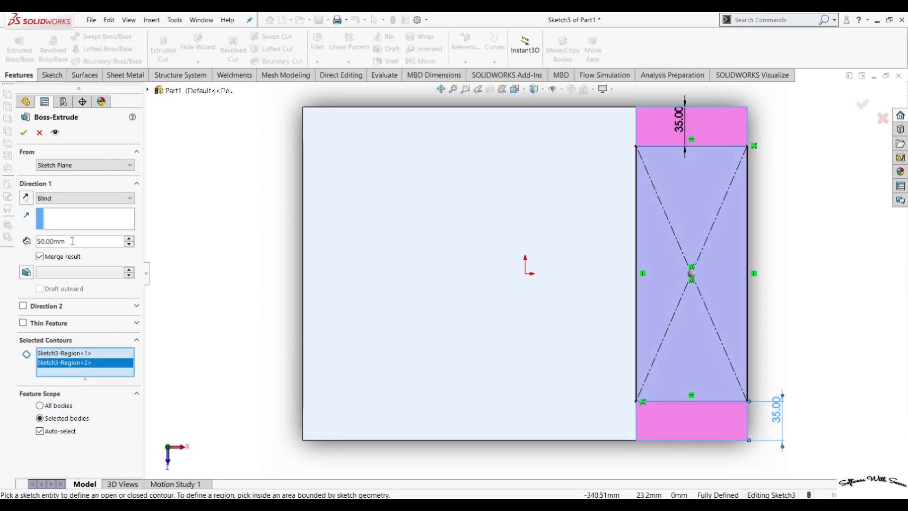
{"action": "type", "text": "70"}
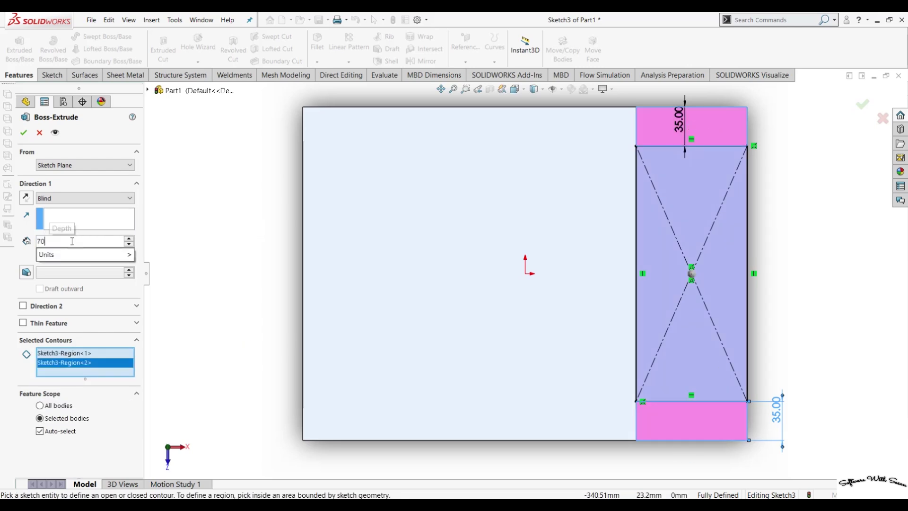
{"action": "key", "text": "Return"}
{"action": "left_click", "coordinate": [24, 133]}
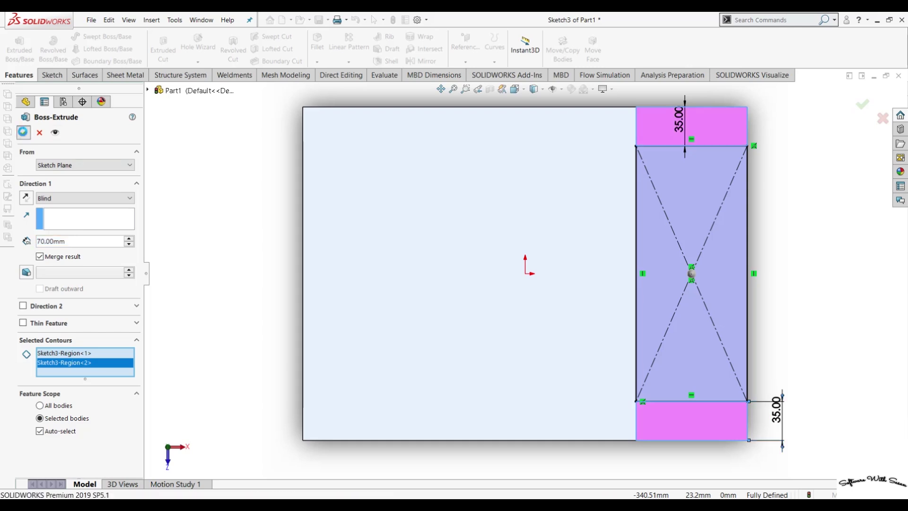
{"action": "mouse_move", "coordinate": [199, 274]}
{"action": "middle_mouse_down"}
{"action": "mouse_move", "coordinate": [369, 203]}
{"action": "mouse_move", "coordinate": [420, 199]}
{"action": "mouse_move", "coordinate": [318, 227]}
{"action": "middle_mouse_up"}
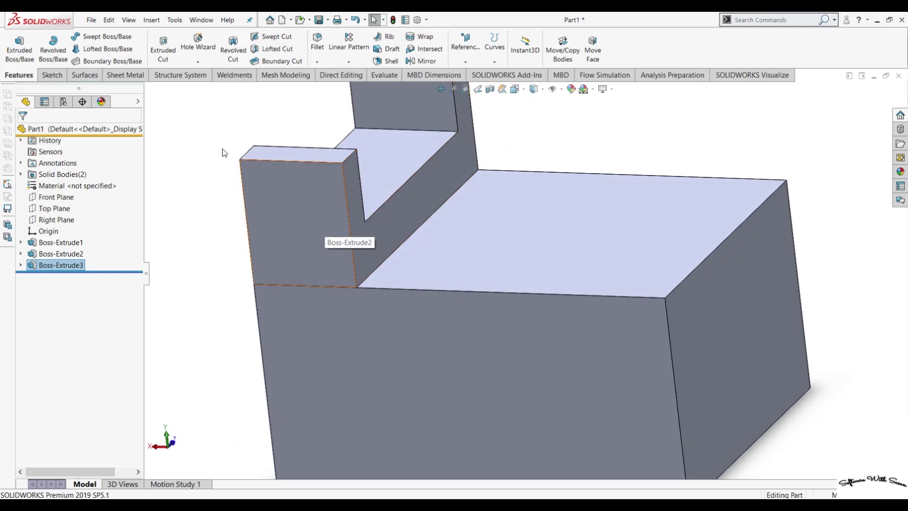
Step: Sketch a diagonal line on the boss end face from inner edge to outer top corner
{"action": "left_click", "coordinate": [51, 74]}
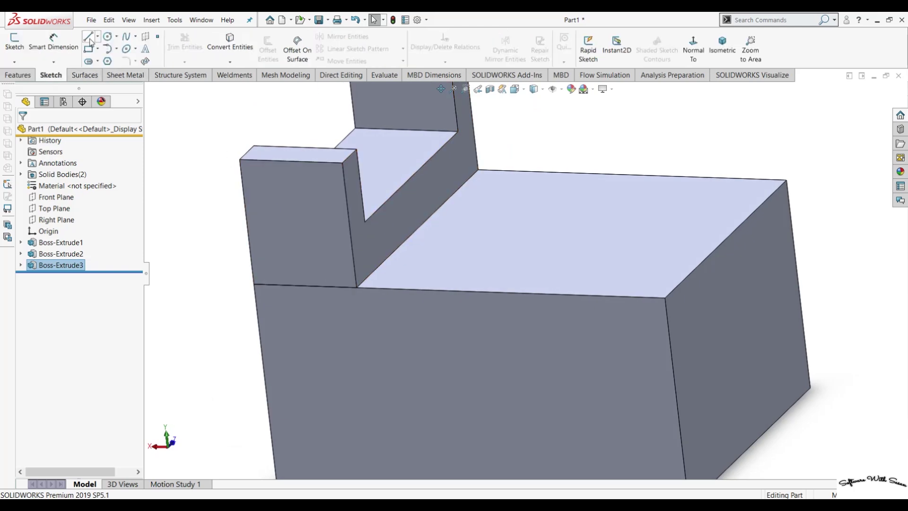
{"action": "left_click", "coordinate": [346, 237]}
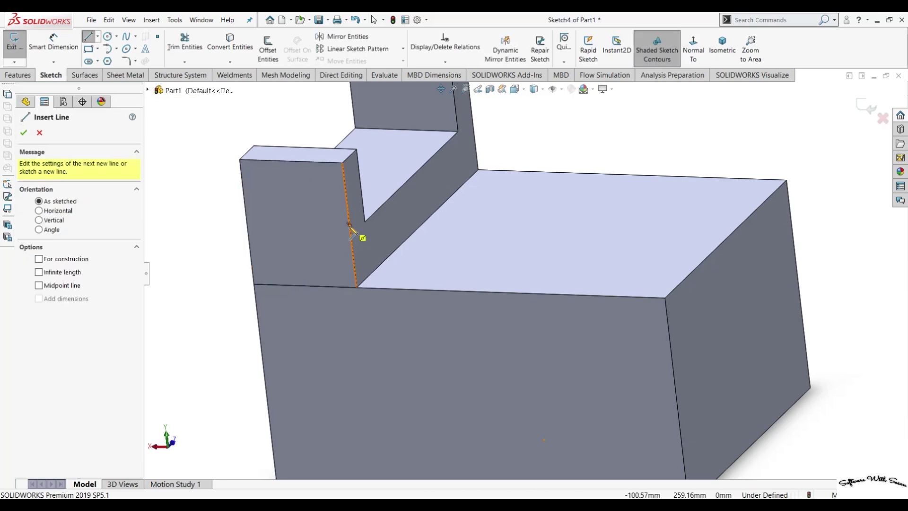
{"action": "left_click", "coordinate": [350, 225]}
{"action": "left_click", "coordinate": [240, 160]}
Step: Cut the triangular region Through All to bevel both boss tops as Cut-Extrude1
{"action": "left_click", "coordinate": [10, 76]}
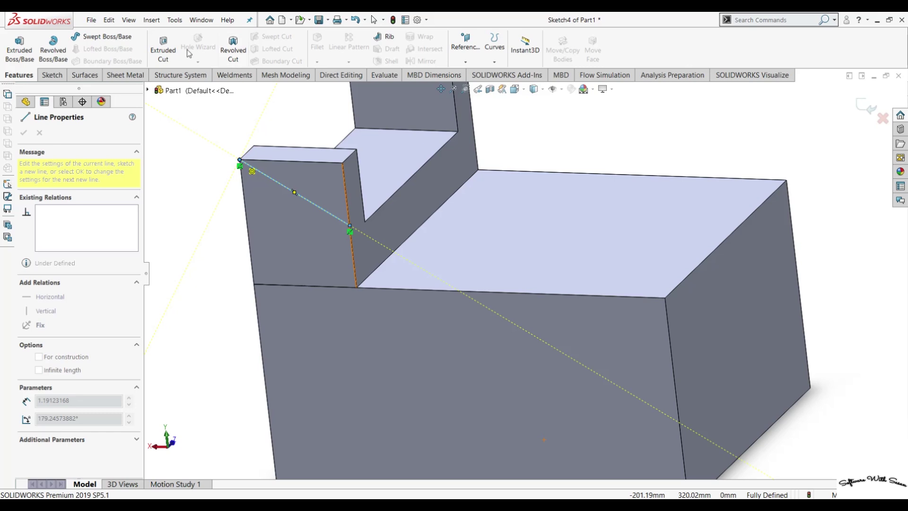
{"action": "left_click", "coordinate": [166, 55]}
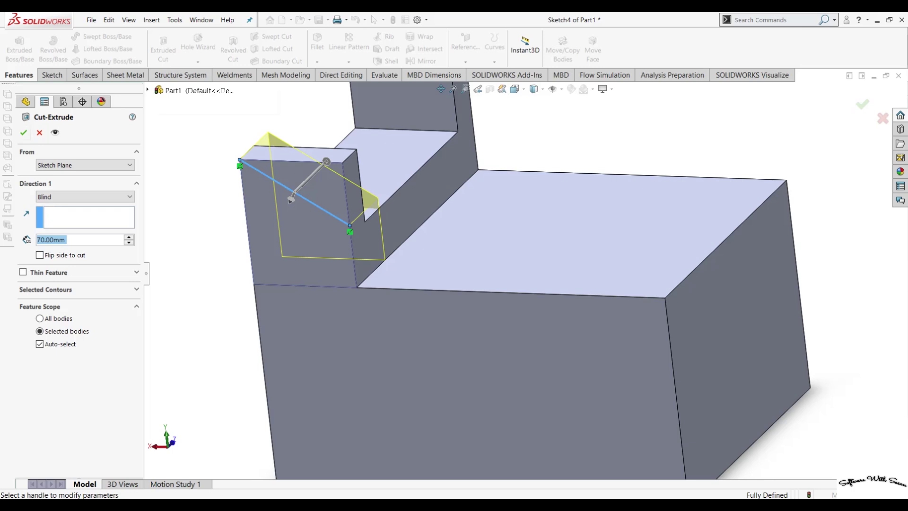
{"action": "left_click", "coordinate": [62, 289]}
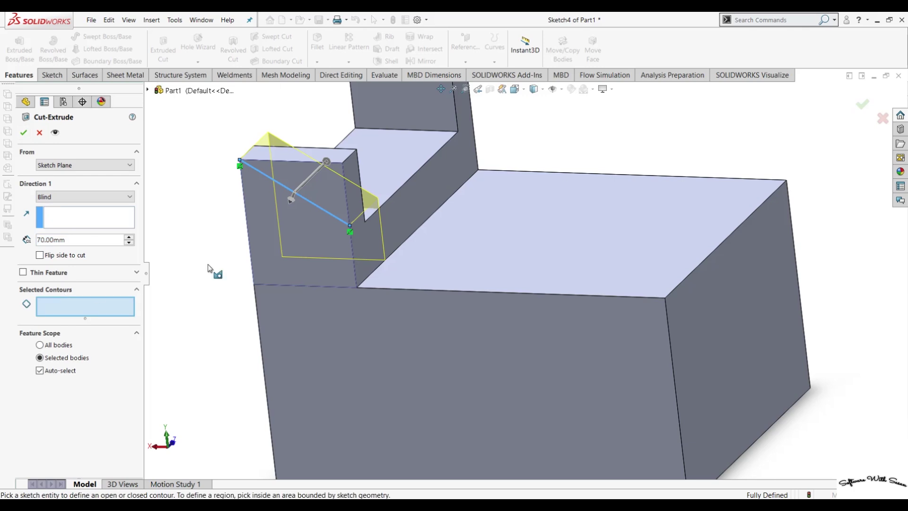
{"action": "left_click", "coordinate": [324, 187]}
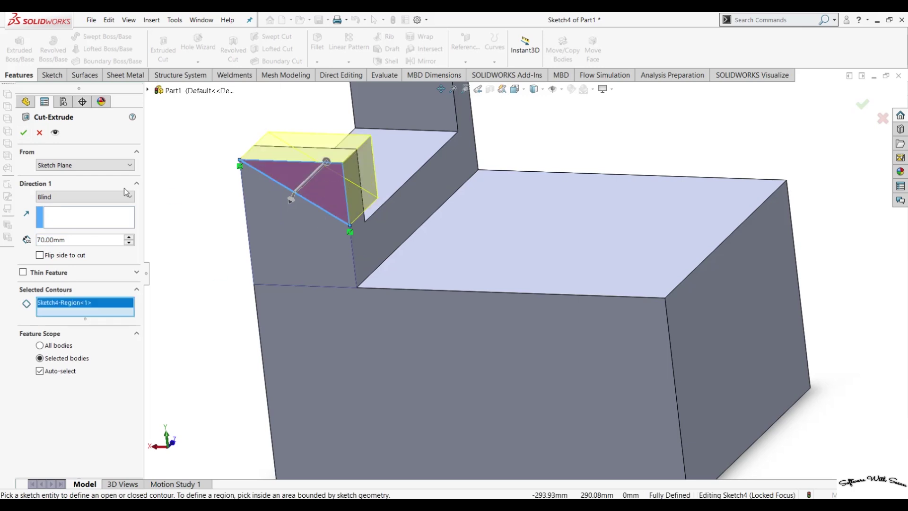
{"action": "left_click", "coordinate": [54, 196]}
{"action": "left_click", "coordinate": [64, 216]}
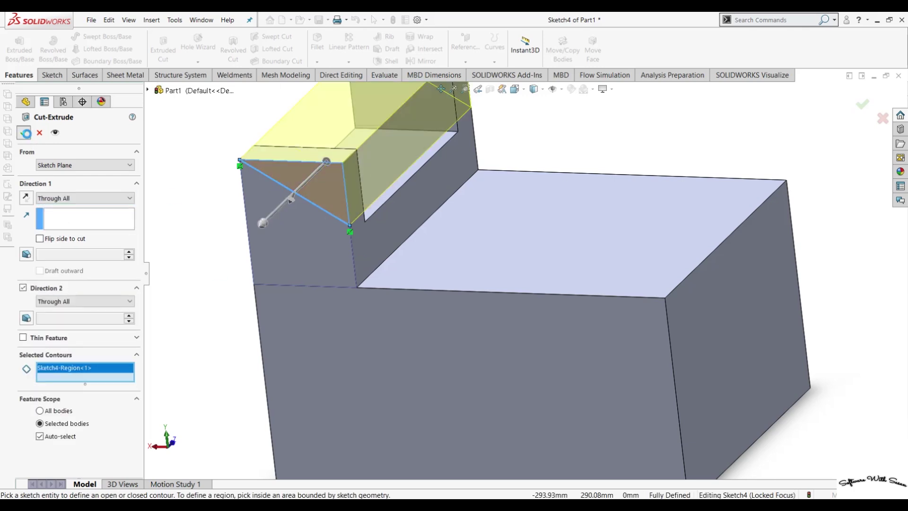
{"action": "left_click", "coordinate": [26, 133]}
{"action": "mouse_move", "coordinate": [194, 215]}
{"action": "middle_mouse_down"}
{"action": "mouse_move", "coordinate": [153, 165]}
{"action": "mouse_move", "coordinate": [169, 213]}
{"action": "mouse_move", "coordinate": [151, 219]}
{"action": "middle_mouse_up"}
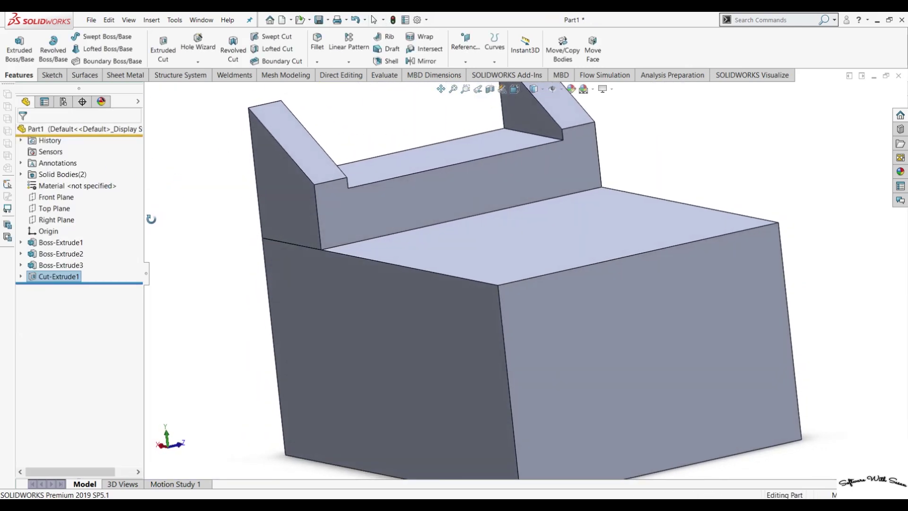
{"action": "left_click", "coordinate": [448, 251]}
Step: Sketch a rectangle about 76 mm wide on the face, its bottom line collinear with the block edge
{"action": "key", "text": "ctrl+8"}
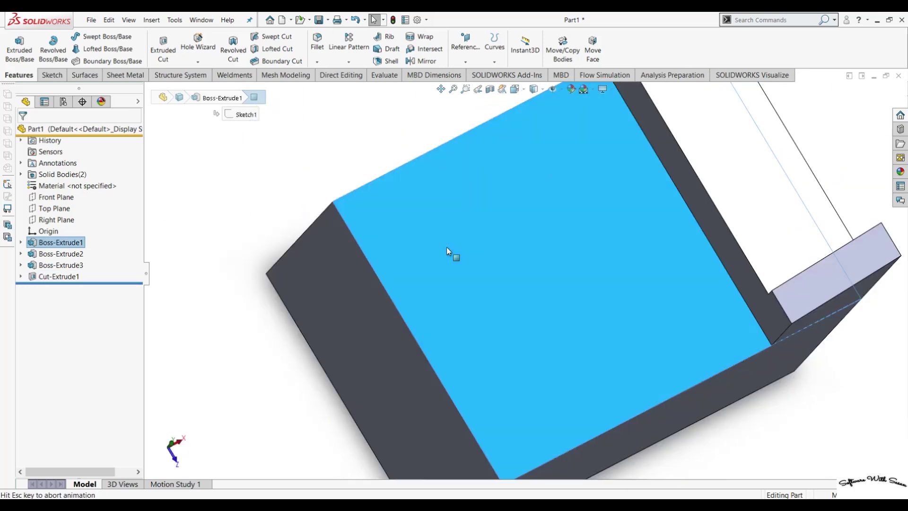
{"action": "left_click", "coordinate": [51, 74]}
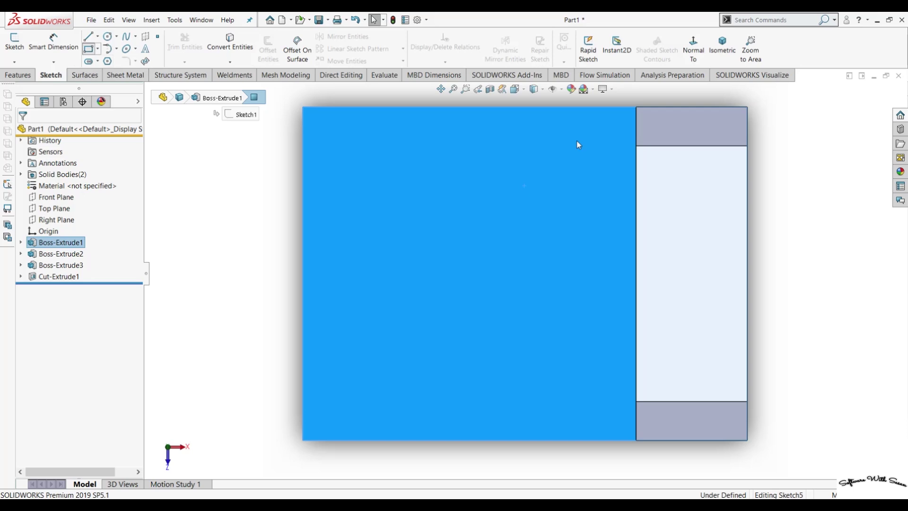
{"action": "key", "text": "r"}
{"action": "left_click_drag", "start_coordinate": [636, 146], "coordinate": [599, 282]}
{"action": "left_click_drag", "start_coordinate": [586, 378], "coordinate": [554, 420]}
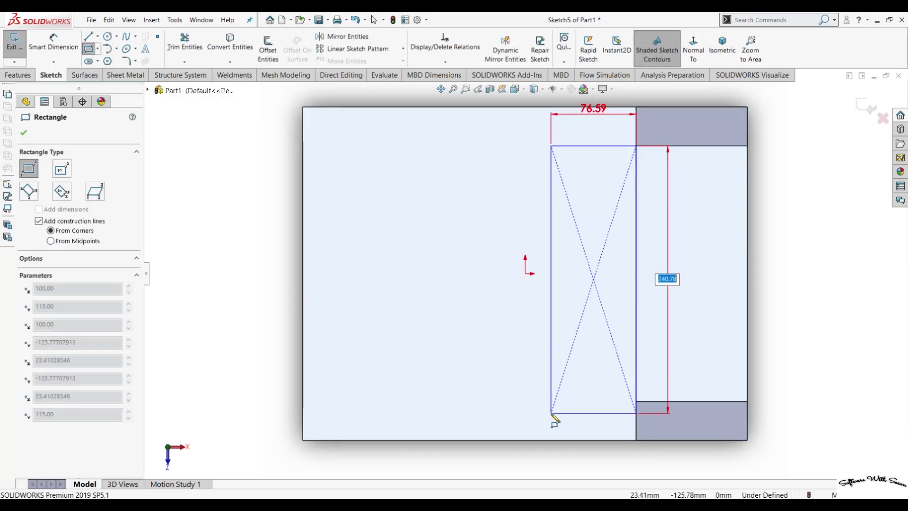
{"action": "left_click", "coordinate": [552, 413]}
{"action": "key", "text": "Escape"}
{"action": "left_click", "coordinate": [647, 404]}
{"action": "left_click", "coordinate": [610, 413], "text": "ctrl"}
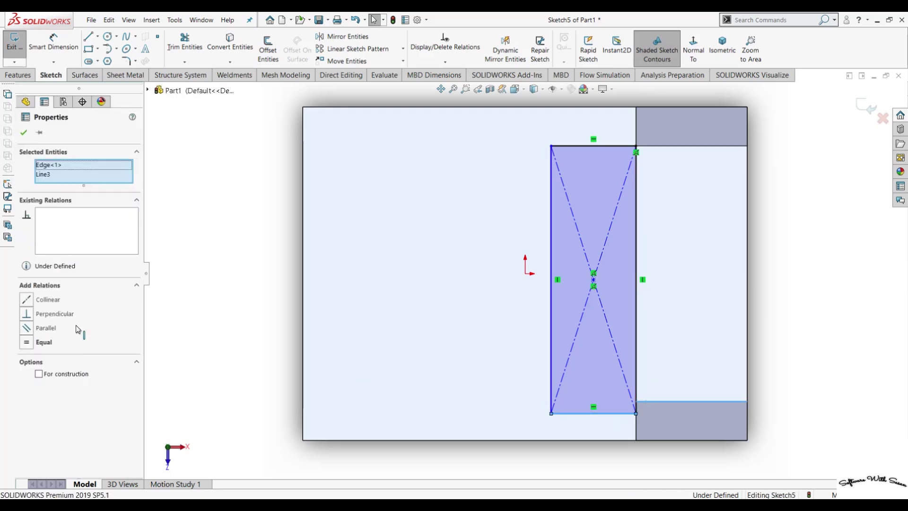
{"action": "left_click", "coordinate": [27, 299]}
{"action": "left_click", "coordinate": [279, 304]}
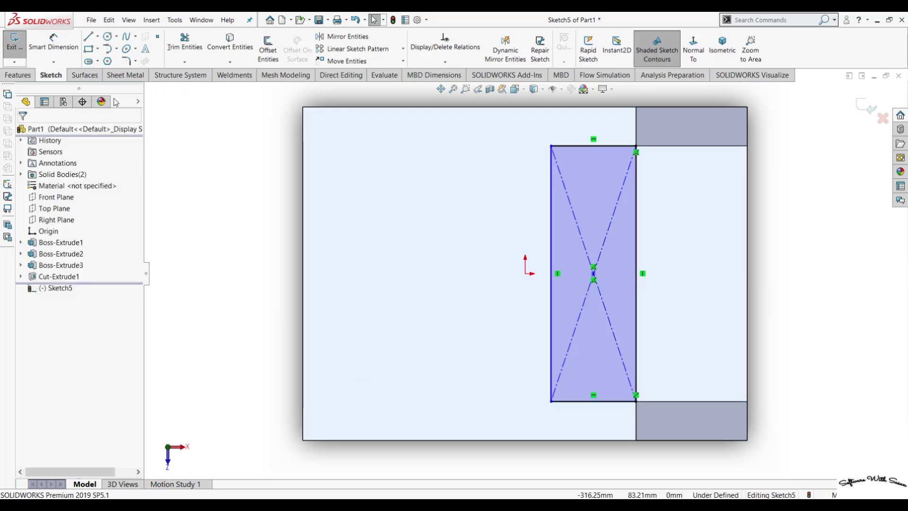
Step: Add a horizontal centerline across the rectangle's mid-height and use it as the Dynamic Mirror axis
{"action": "left_click", "coordinate": [97, 37]}
{"action": "left_click", "coordinate": [119, 60]}
{"action": "left_click", "coordinate": [552, 273]}
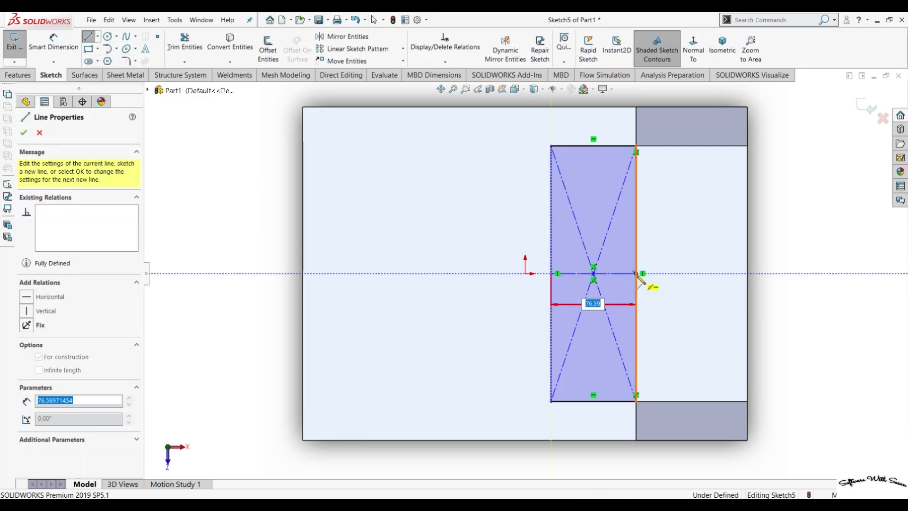
{"action": "left_click", "coordinate": [636, 273]}
{"action": "key", "text": "Escape"}
{"action": "key", "text": "Escape"}
{"action": "left_click", "coordinate": [505, 50]}
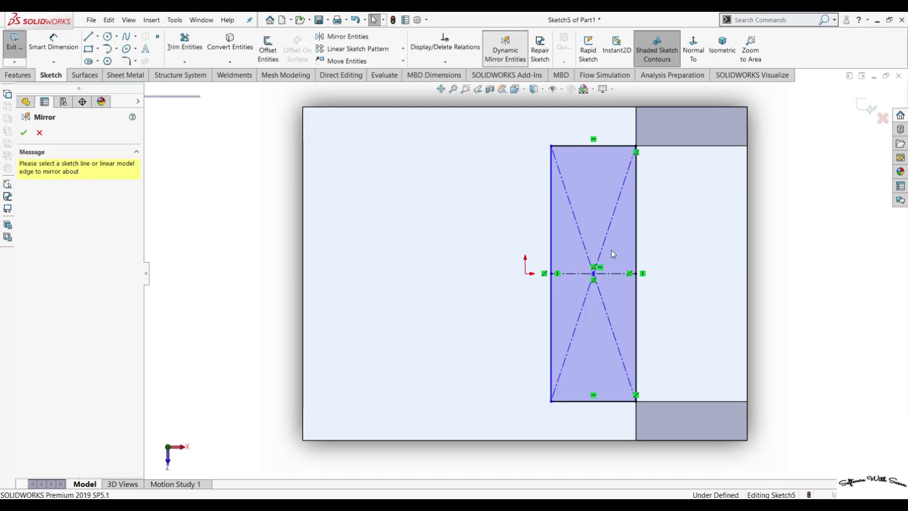
{"action": "left_click", "coordinate": [582, 275]}
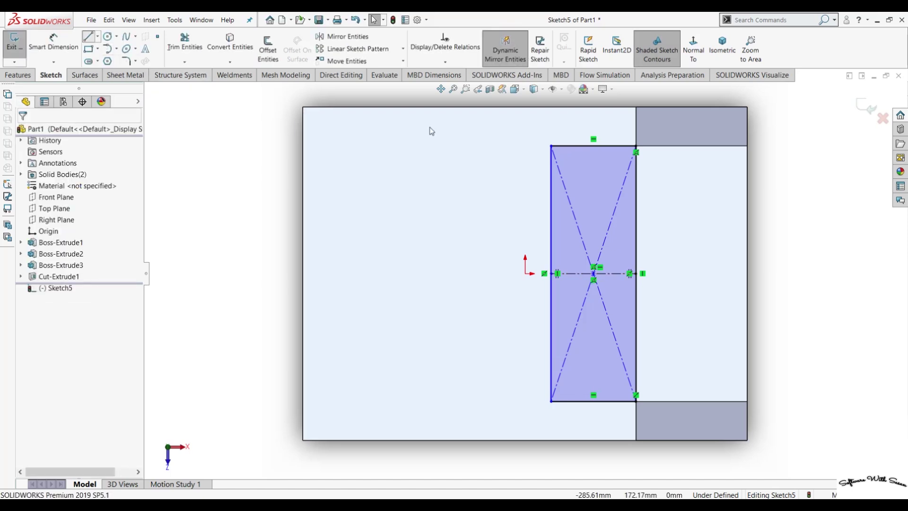
Step: Draw a mirrored horizontal line across the rectangle, dimensioned 22 mm from the top edge
{"action": "key", "text": "l"}
{"action": "left_click", "coordinate": [552, 195]}
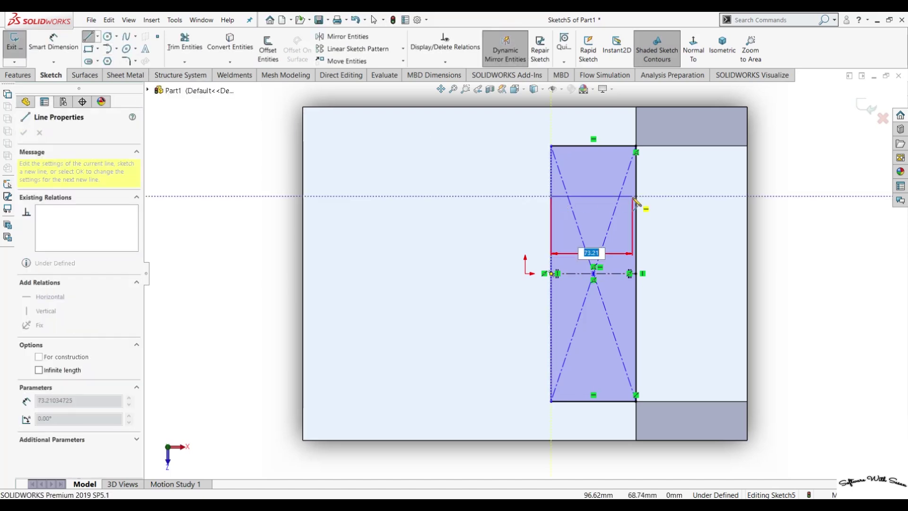
{"action": "left_click", "coordinate": [634, 199]}
{"action": "left_click", "coordinate": [54, 45]}
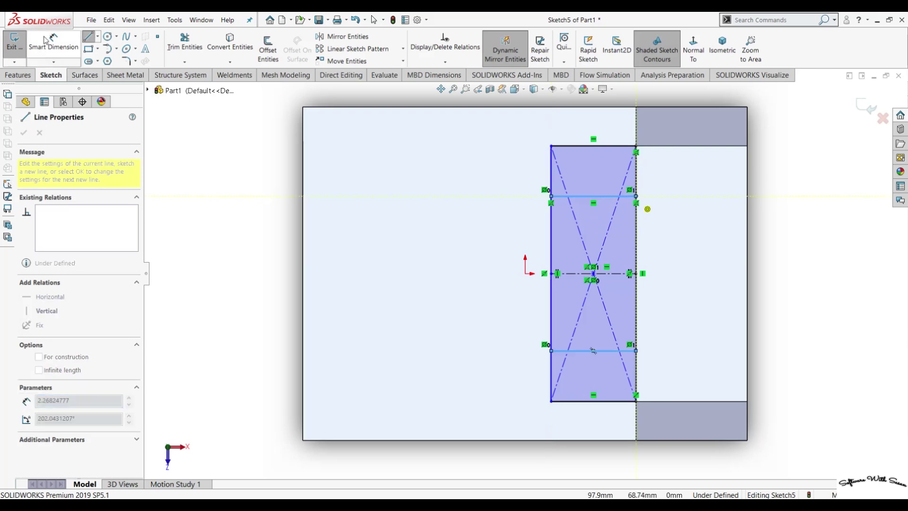
{"action": "left_click", "coordinate": [596, 146]}
{"action": "left_click", "coordinate": [607, 168]}
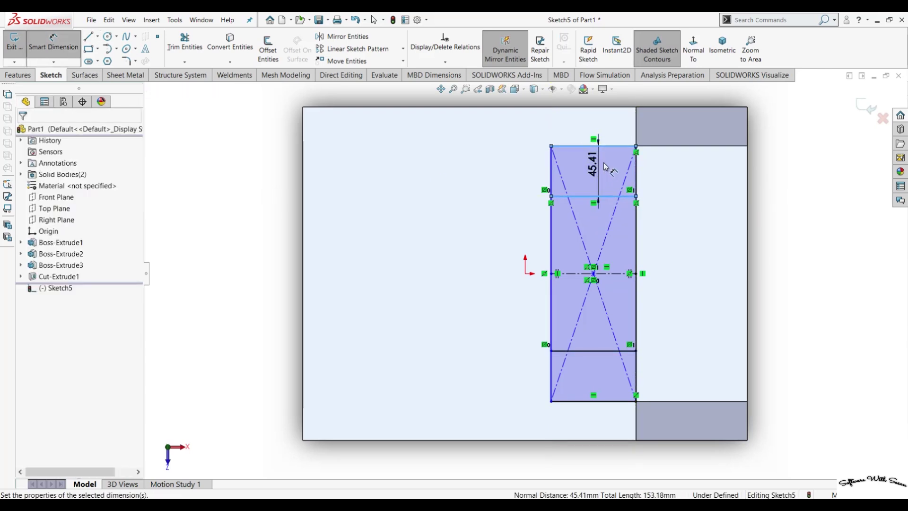
{"action": "type", "text": "25"}
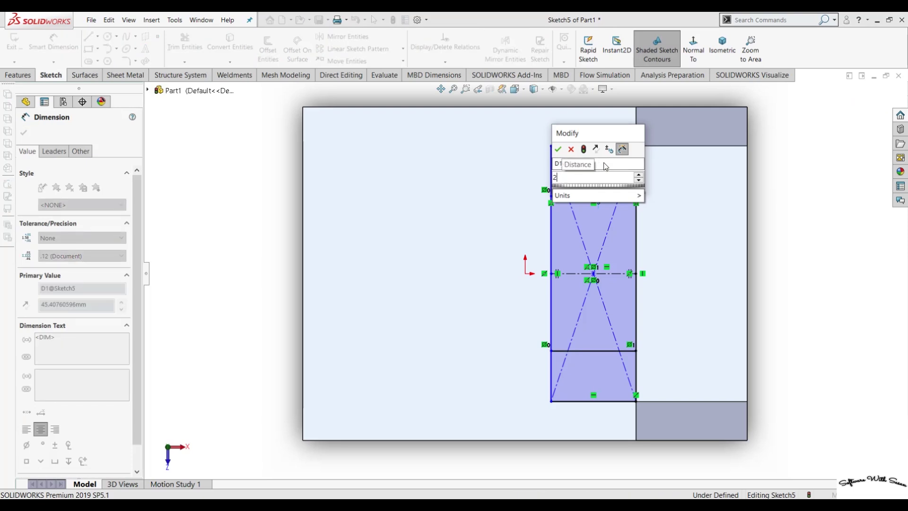
{"action": "key", "text": "Return"}
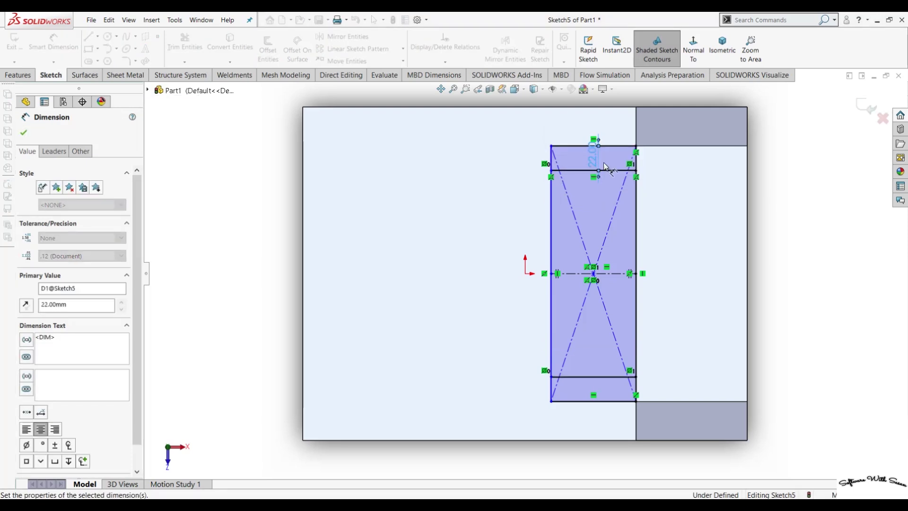
{"action": "left_click", "coordinate": [29, 76]}
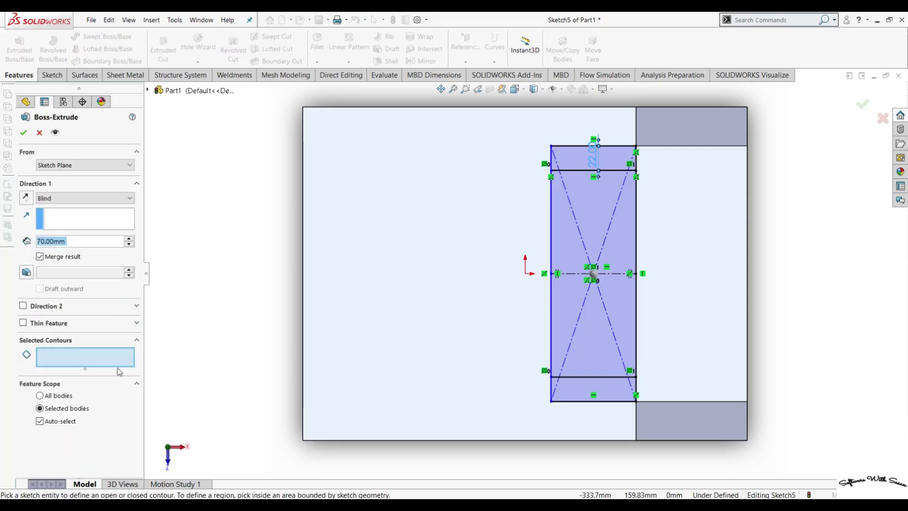
Step: Extrude the top and bottom 22 mm strips Up To Surface, ending on the block's right face
{"action": "left_click", "coordinate": [620, 156]}
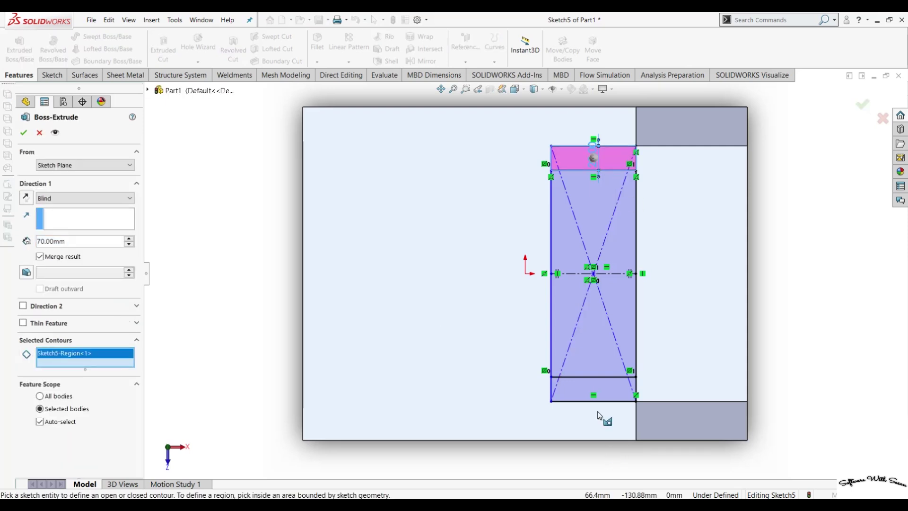
{"action": "left_click", "coordinate": [595, 391]}
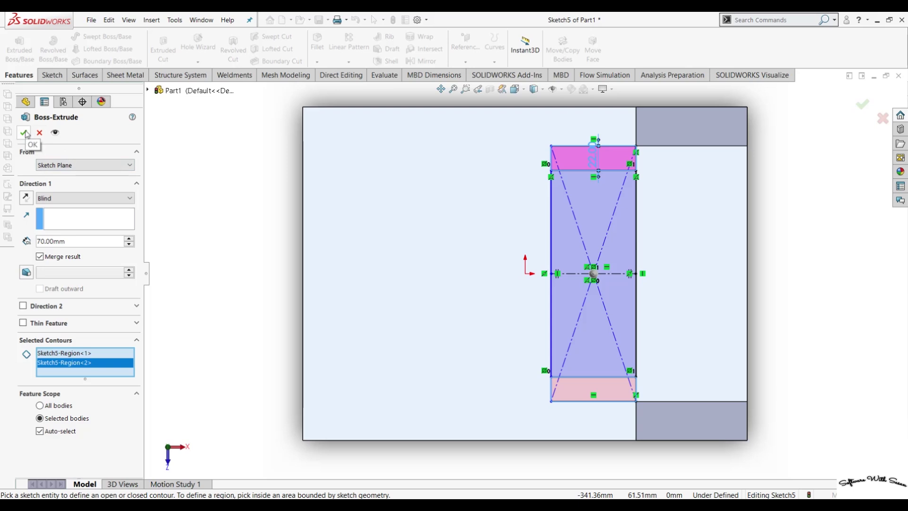
{"action": "left_click", "coordinate": [65, 197]}
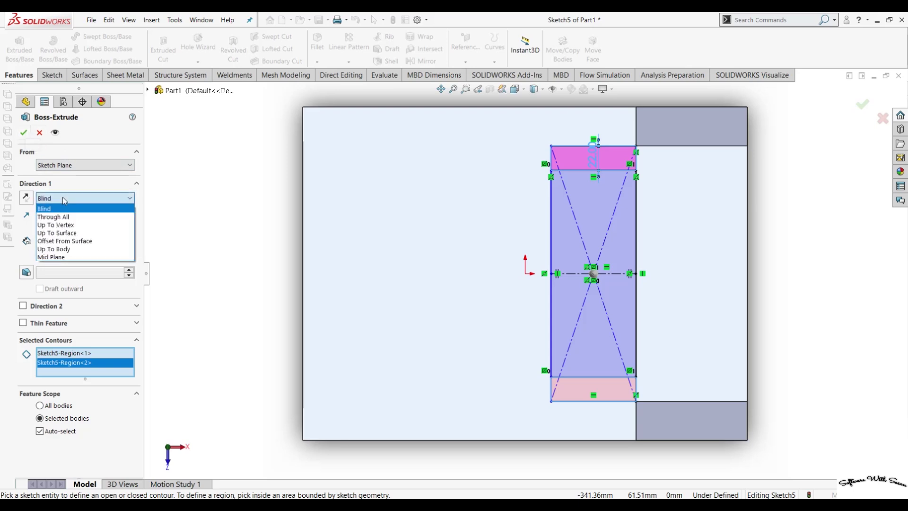
{"action": "left_click", "coordinate": [65, 233]}
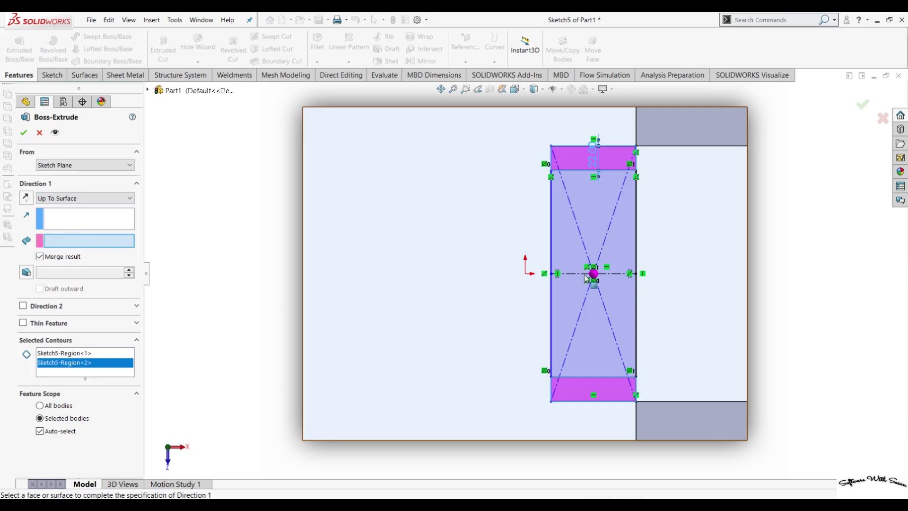
{"action": "left_click", "coordinate": [701, 320]}
{"action": "middle_click_drag", "start_coordinate": [701, 320], "coordinate": [324, 186]}
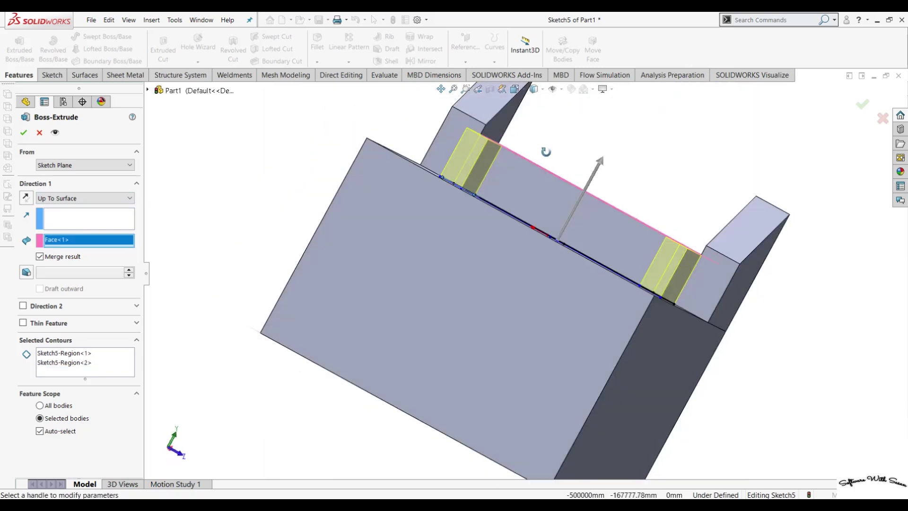
{"action": "left_click", "coordinate": [26, 134]}
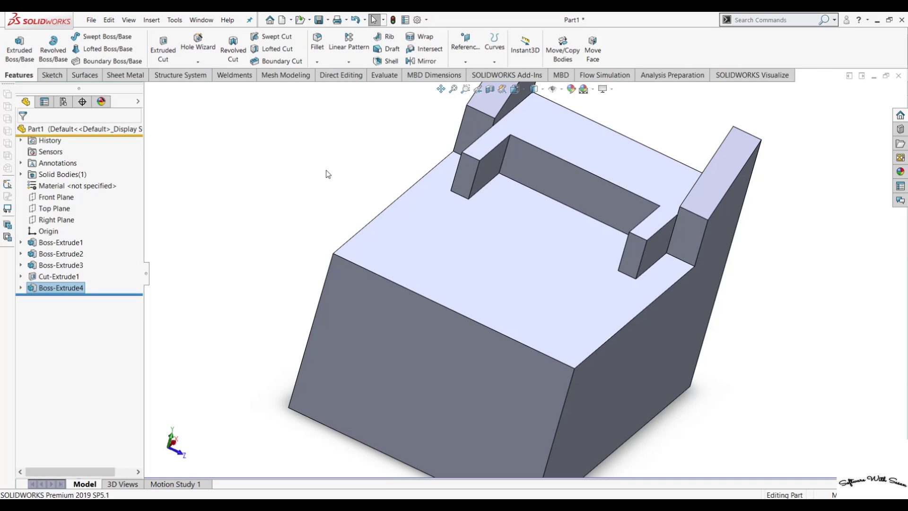
{"action": "scroll", "coordinate": [325, 173], "scroll_direction": "down", "scroll_amount": 5}
Step: Sketch a diagonal line across the rib's side face, corner to corner
{"action": "left_click", "coordinate": [293, 168]}
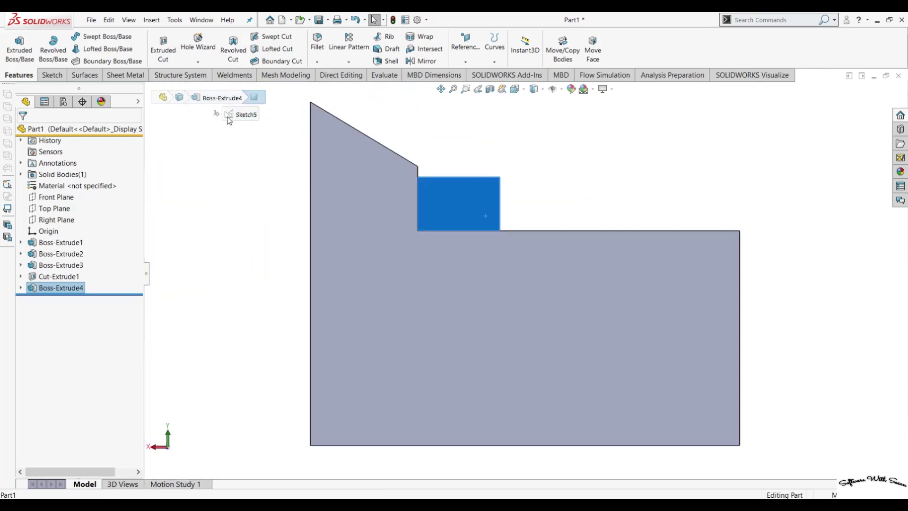
{"action": "left_click", "coordinate": [241, 115]}
{"action": "left_click", "coordinate": [87, 37]}
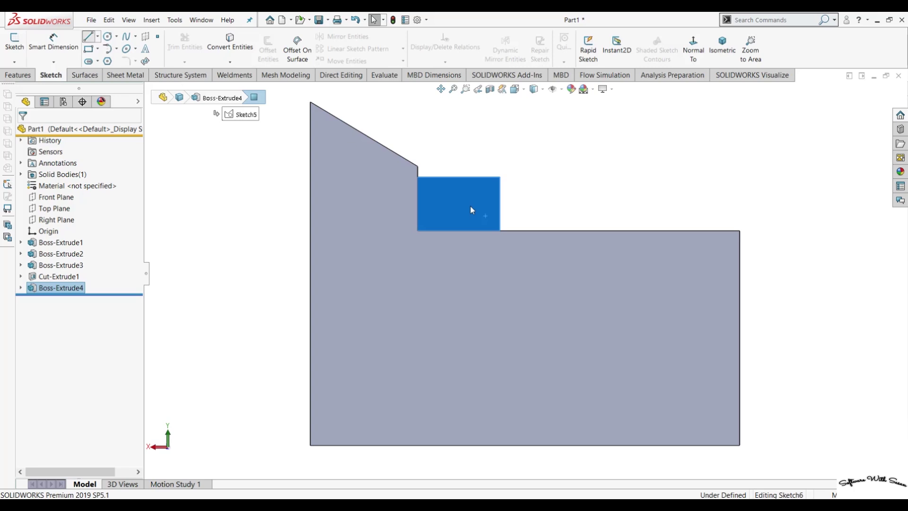
{"action": "left_click", "coordinate": [500, 231]}
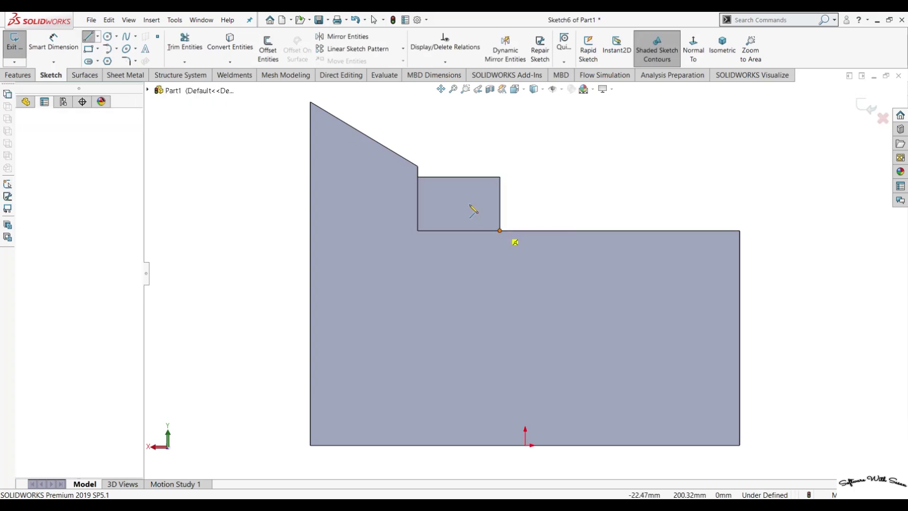
{"action": "left_click", "coordinate": [417, 176]}
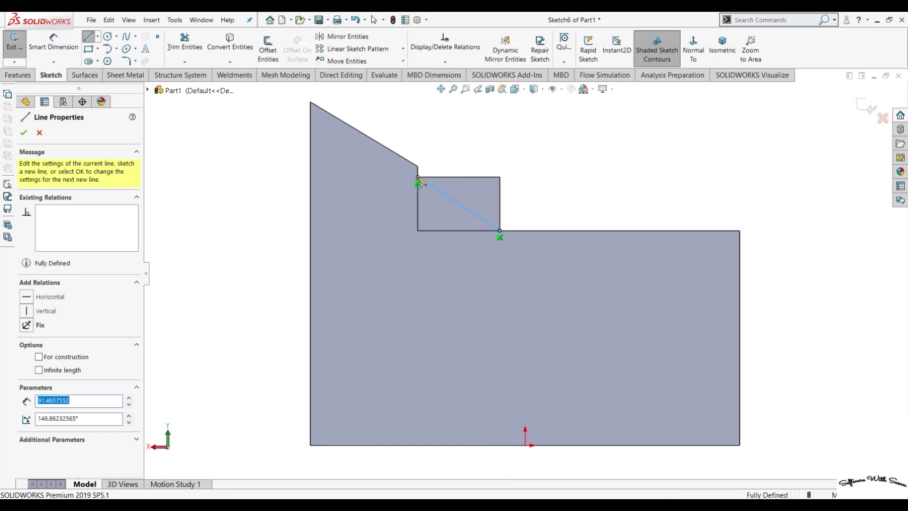
Step: Cut along the diagonal with a Through All extruded cut to slope both ribs
{"action": "left_click", "coordinate": [21, 75]}
{"action": "left_click", "coordinate": [163, 48]}
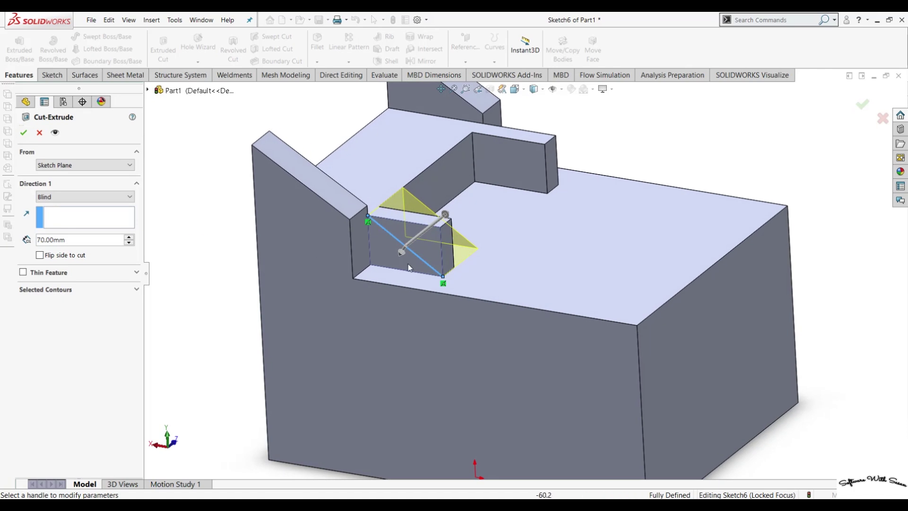
{"action": "left_click", "coordinate": [85, 196]}
{"action": "left_click", "coordinate": [54, 211]}
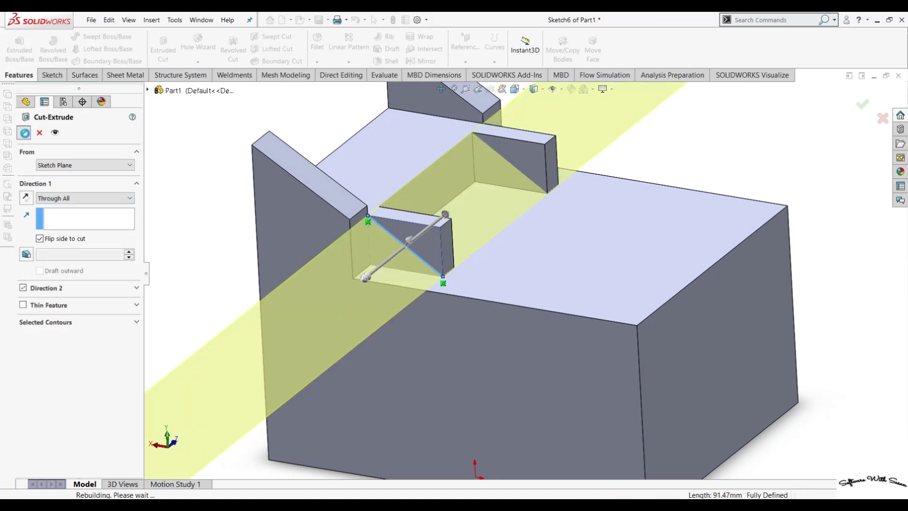
{"action": "mouse_move", "coordinate": [202, 263]}
{"action": "middle_mouse_down"}
{"action": "mouse_move", "coordinate": [142, 248]}
{"action": "mouse_move", "coordinate": [166, 298]}
{"action": "middle_mouse_up"}
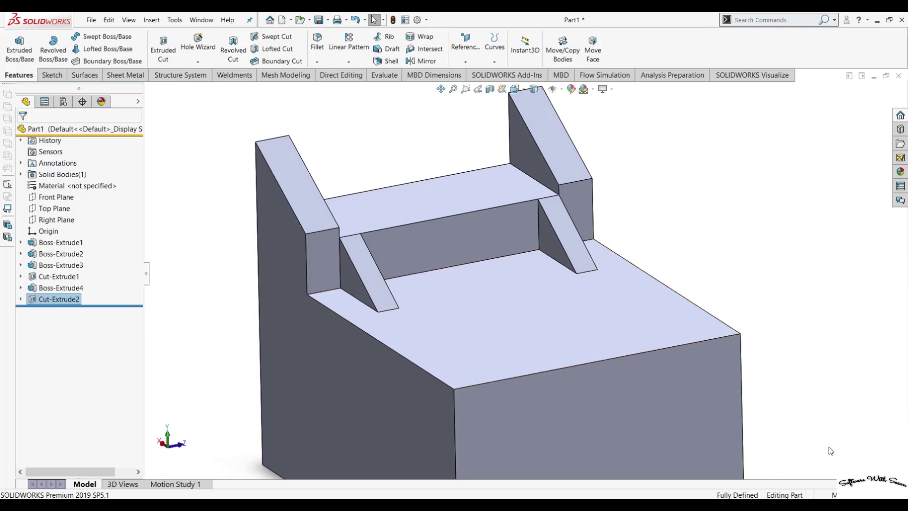
{"action": "scroll", "coordinate": [375, 339], "scroll_direction": "up", "scroll_amount": 3}
Step: Sketch a 200 mm diameter circle on the Right Plane, centred above the ribs
{"action": "mouse_move", "coordinate": [375, 339]}
{"action": "middle_mouse_down"}
{"action": "mouse_move", "coordinate": [308, 300]}
{"action": "mouse_move", "coordinate": [292, 324]}
{"action": "middle_mouse_up"}
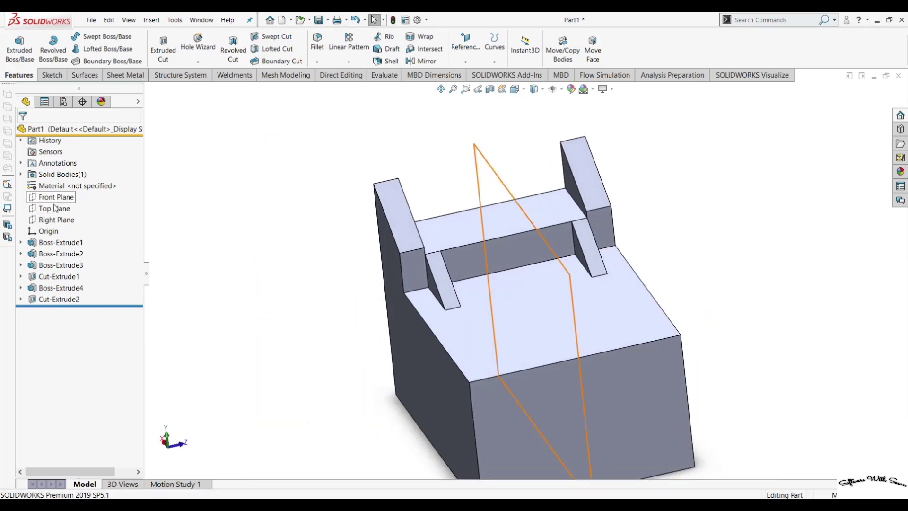
{"action": "left_click", "coordinate": [55, 221]}
{"action": "key", "text": "ctrl+8"}
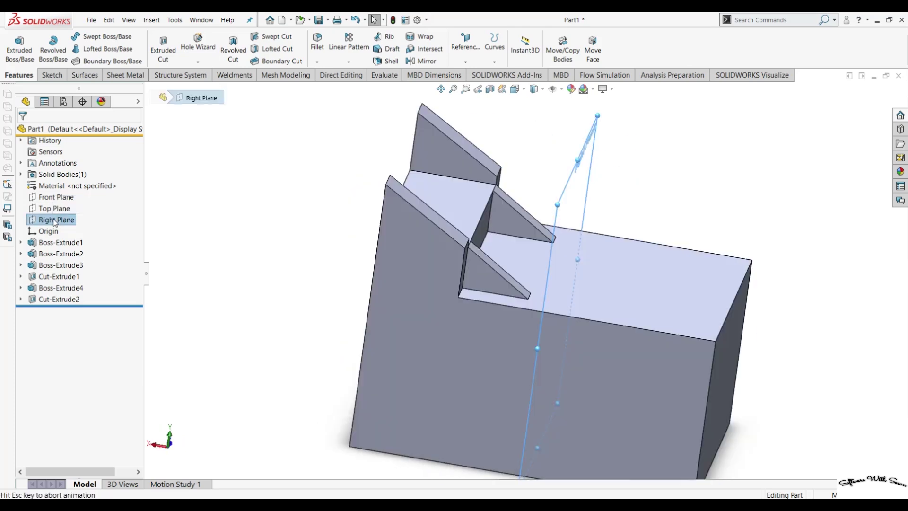
{"action": "key", "text": "ctrl+8"}
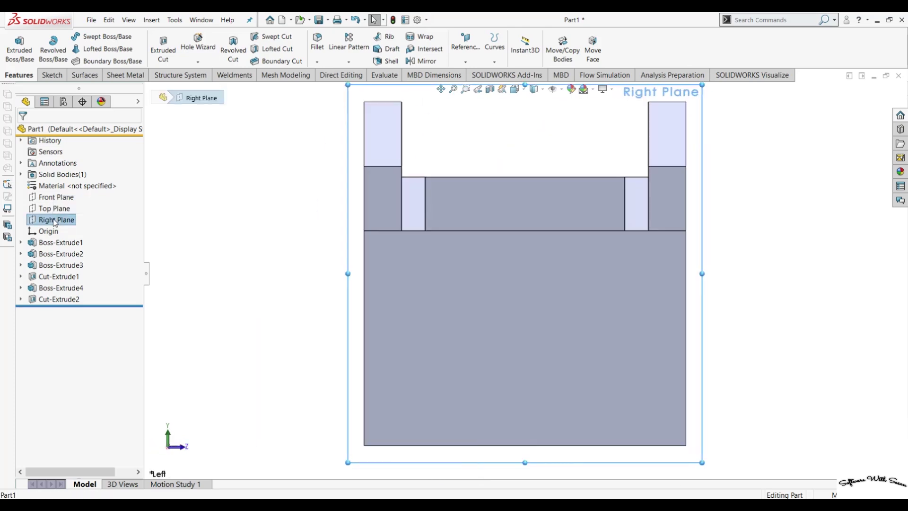
{"action": "left_click", "coordinate": [58, 77]}
{"action": "left_click", "coordinate": [108, 37]}
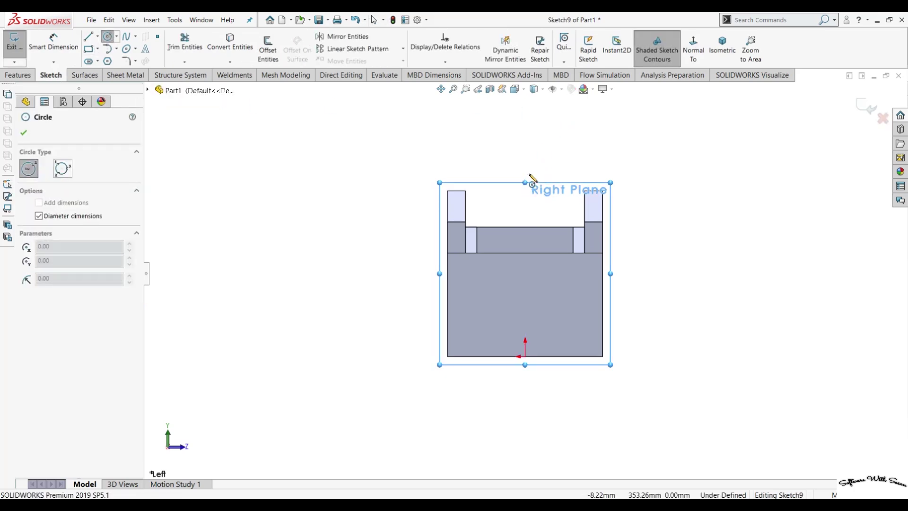
{"action": "left_click_drag", "start_coordinate": [525, 172], "coordinate": [541, 157]}
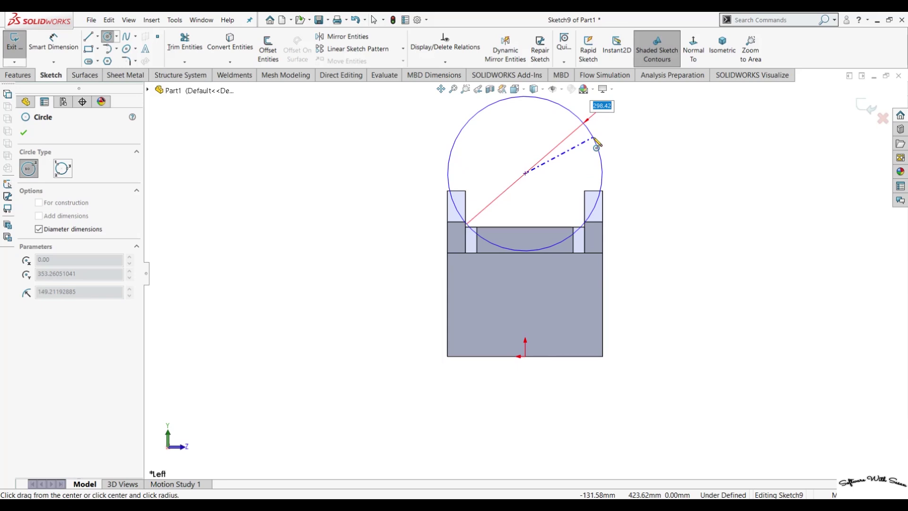
{"action": "type", "text": "0"}
{"action": "key", "text": "Return"}
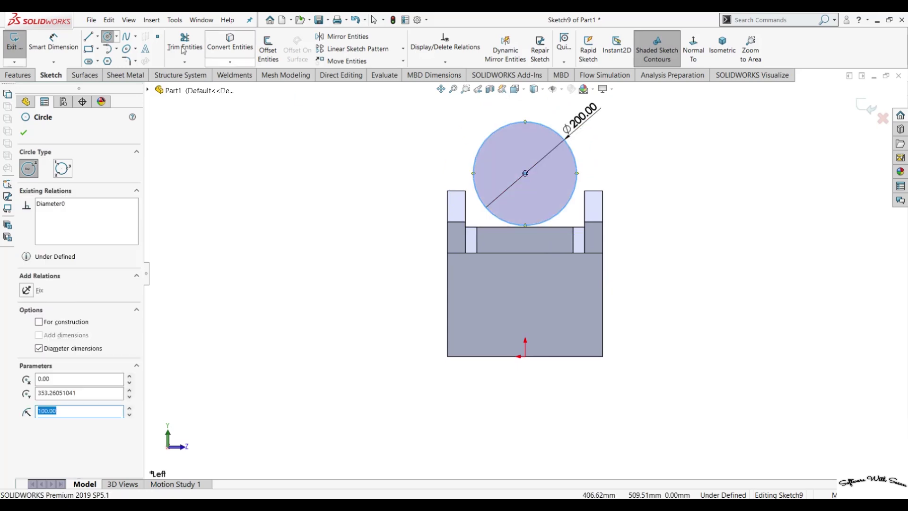
Step: Extrude the circle Mid Plane into a cylinder and view its end face Normal To
{"action": "left_click", "coordinate": [18, 75]}
{"action": "left_click", "coordinate": [19, 48]}
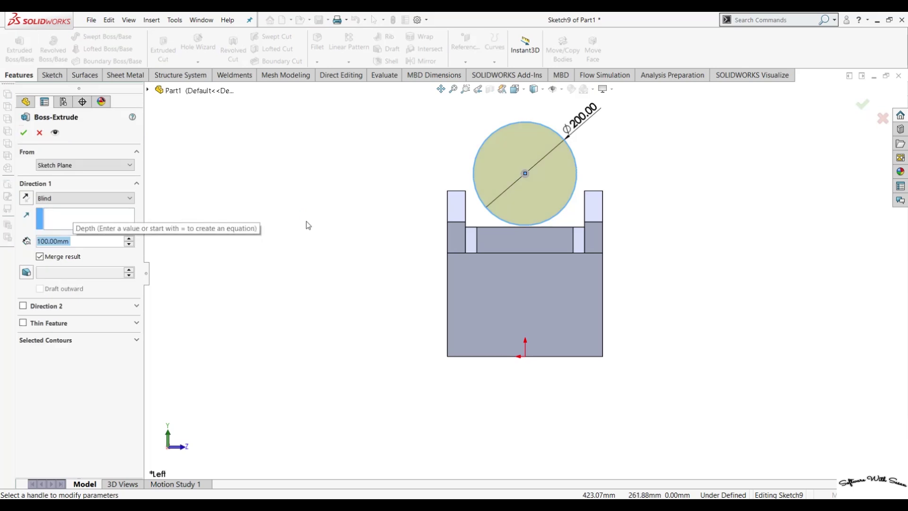
{"action": "left_click", "coordinate": [83, 198]}
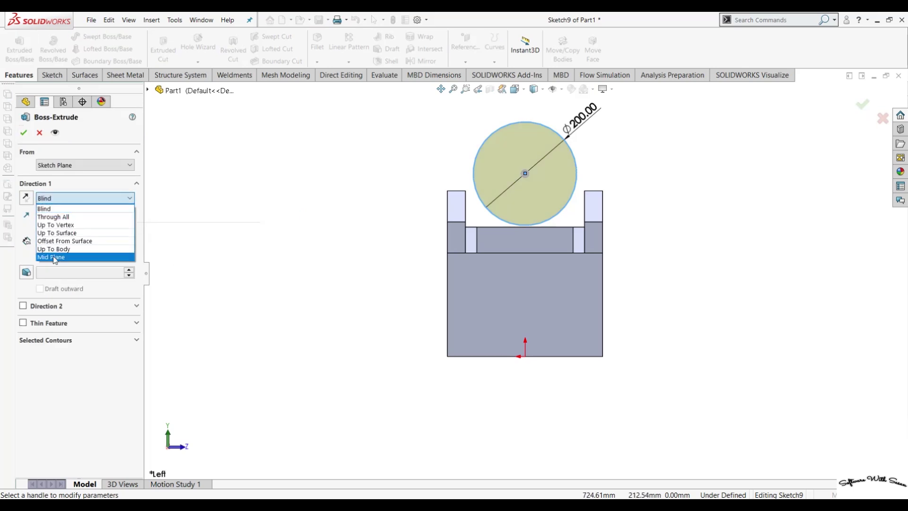
{"action": "left_click", "coordinate": [50, 255]}
{"action": "left_click", "coordinate": [23, 133]}
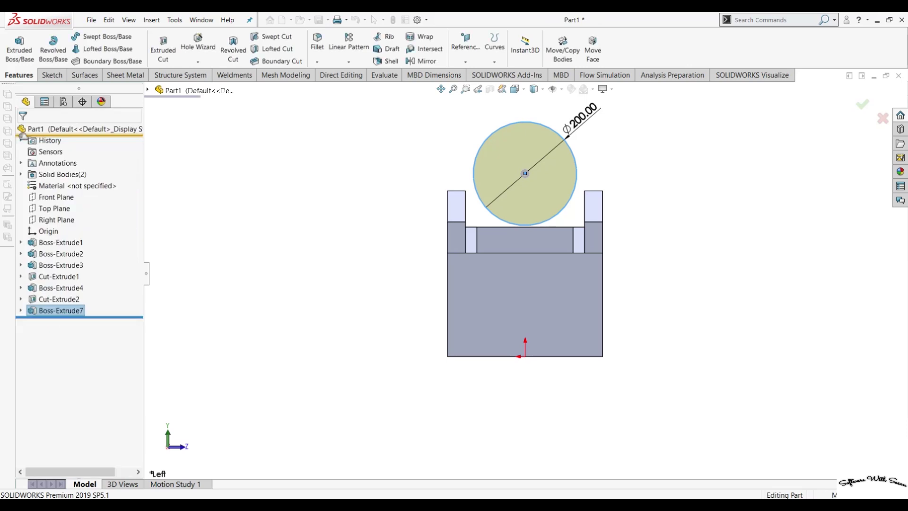
{"action": "mouse_move", "coordinate": [301, 258]}
{"action": "middle_mouse_down"}
{"action": "mouse_move", "coordinate": [324, 259]}
{"action": "mouse_move", "coordinate": [379, 324]}
{"action": "mouse_move", "coordinate": [400, 370]}
{"action": "middle_mouse_up"}
{"action": "left_click", "coordinate": [526, 188]}
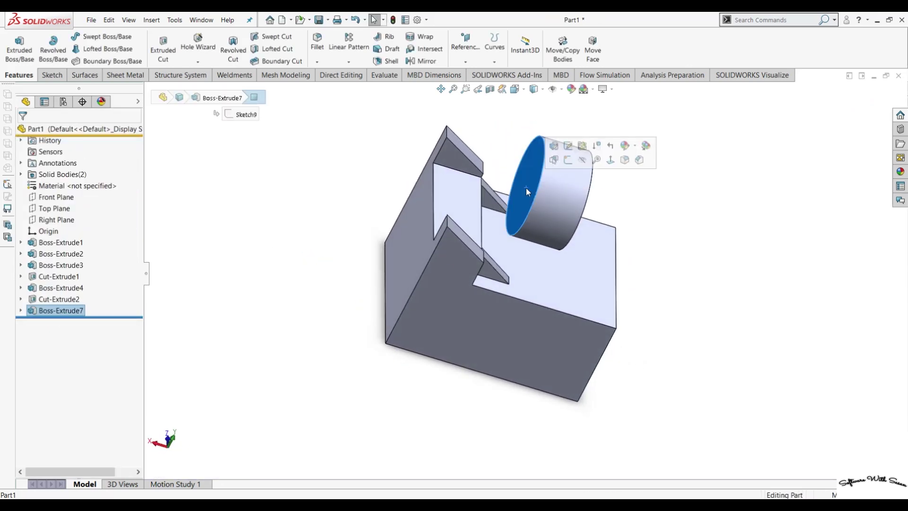
{"action": "key", "text": "ctrl+8"}
{"action": "key", "text": "ctrl+8"}
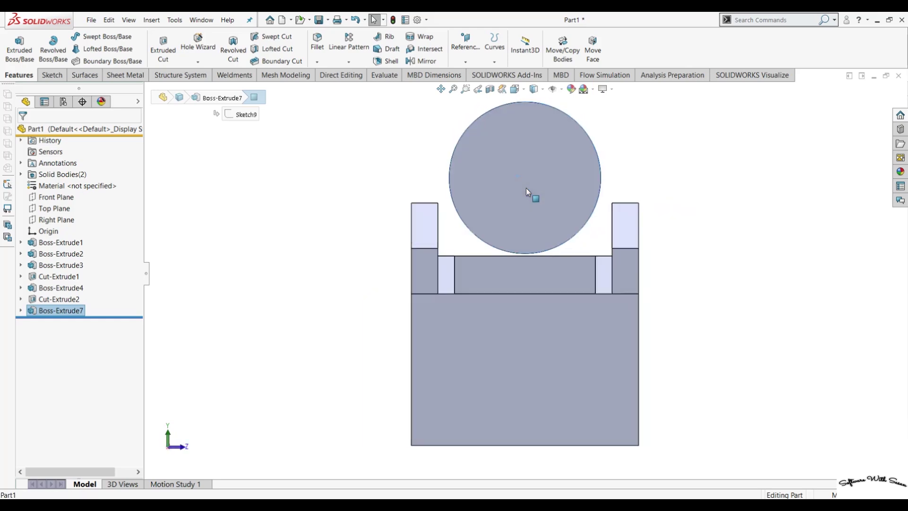
Step: Draw a 150 mm midpoint line centred on the block's top edge
{"action": "left_click", "coordinate": [52, 75]}
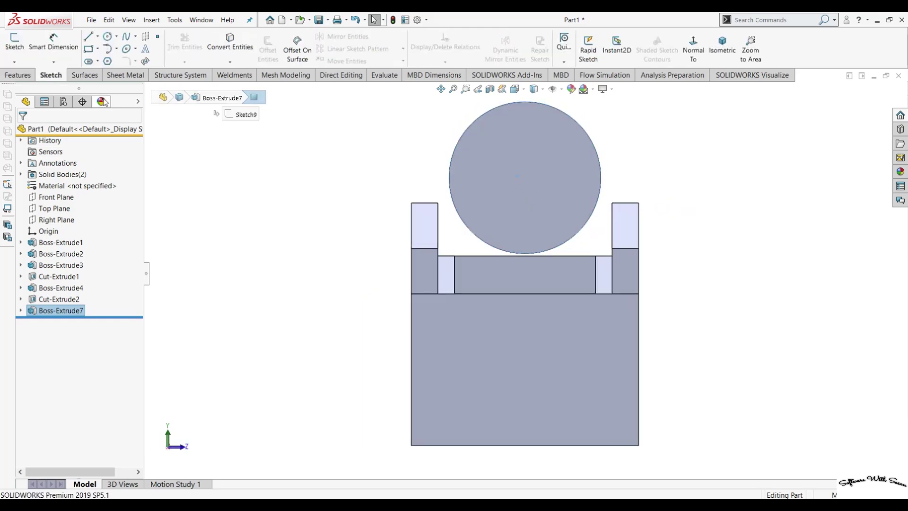
{"action": "left_click", "coordinate": [88, 38]}
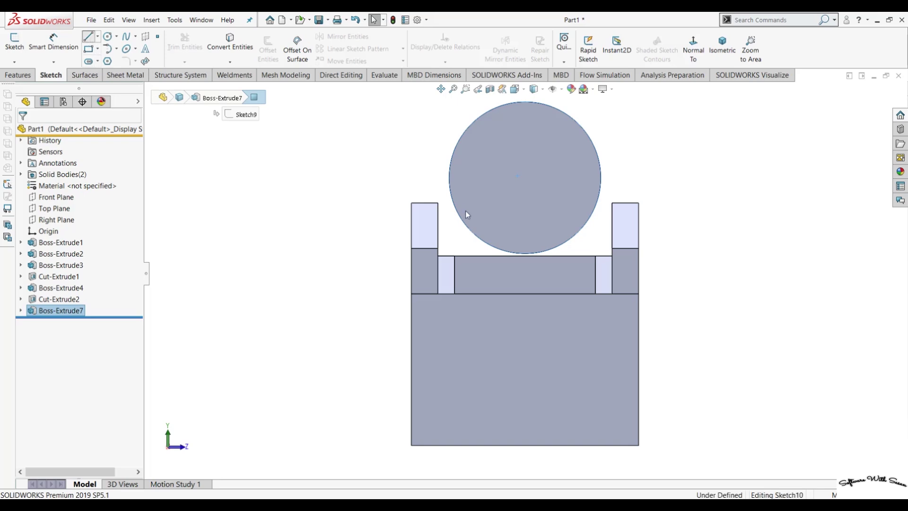
{"action": "left_click", "coordinate": [98, 36]}
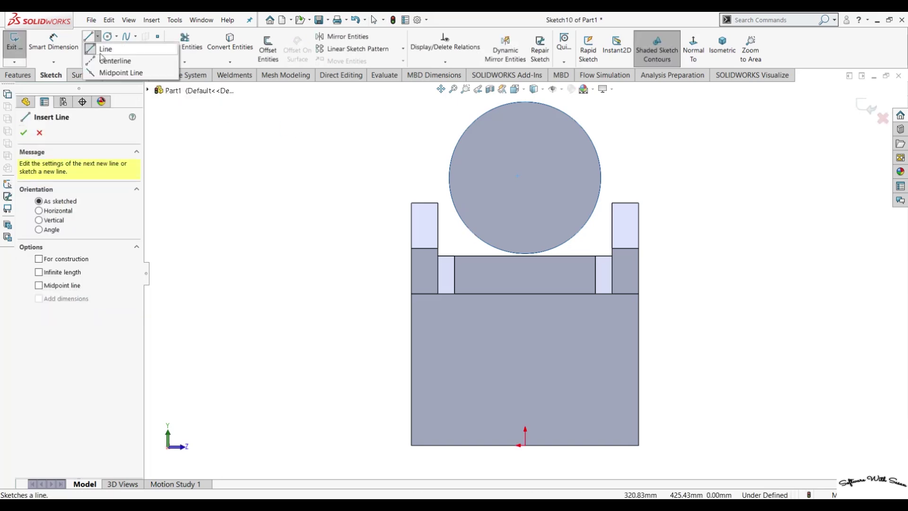
{"action": "key", "text": "Escape"}
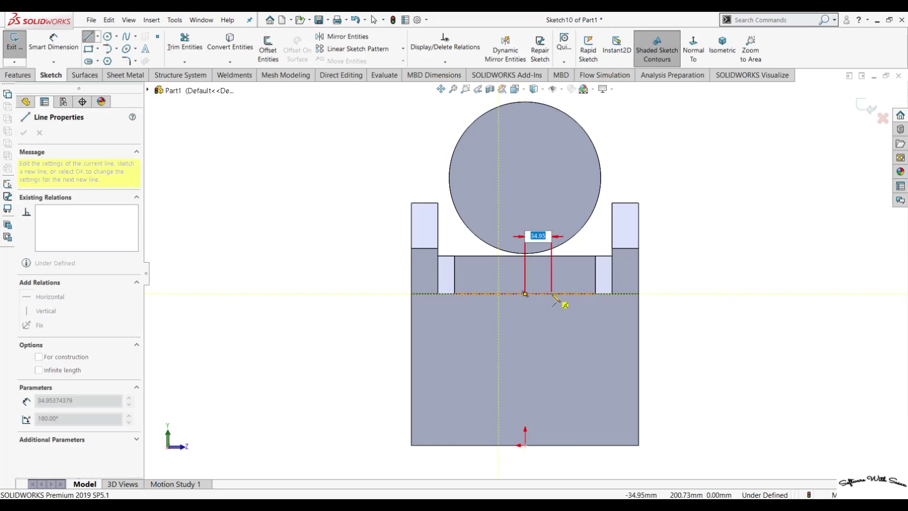
{"action": "key", "text": "Return"}
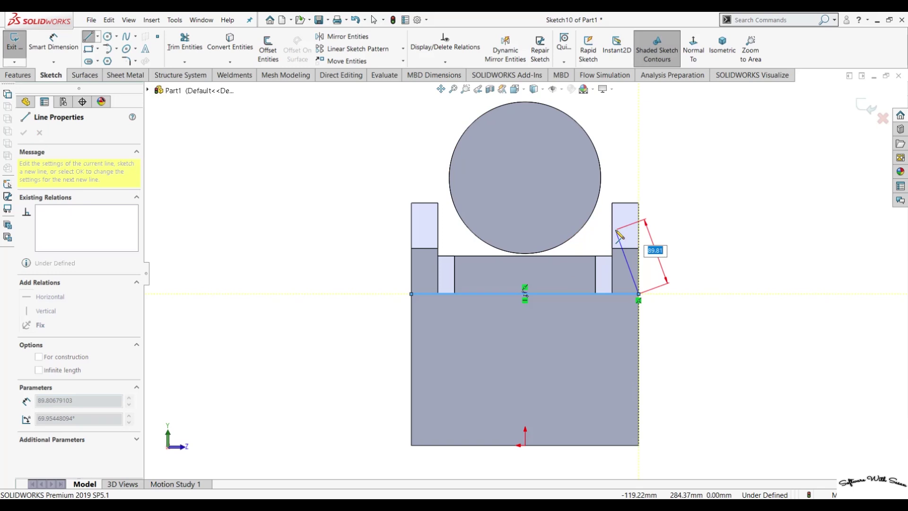
{"action": "key", "text": "Escape"}
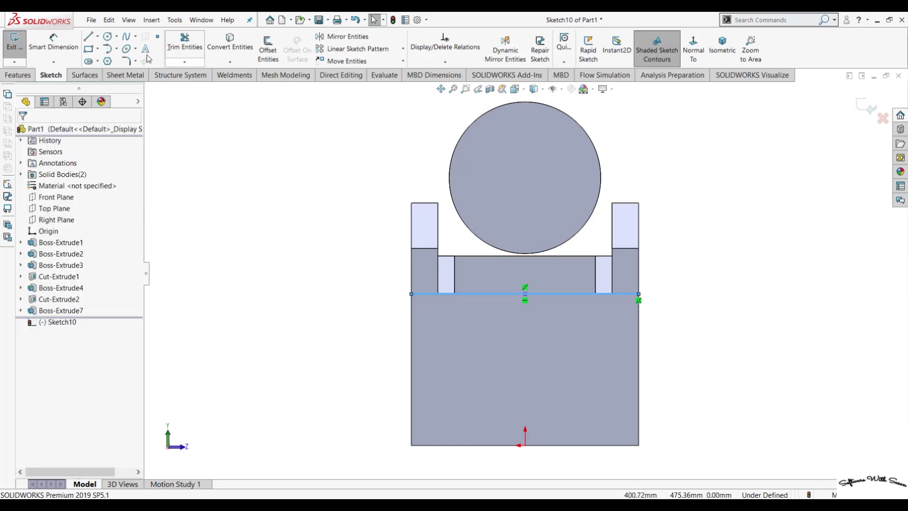
{"action": "left_click", "coordinate": [184, 42]}
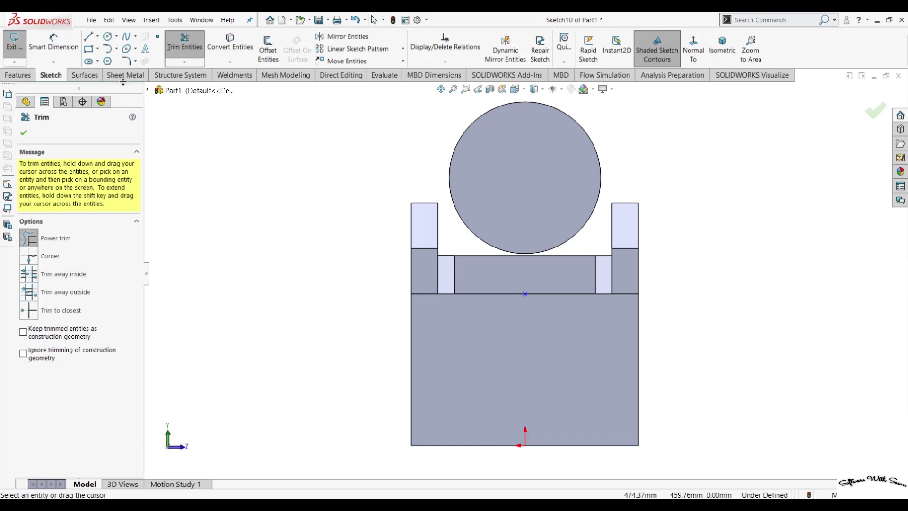
{"action": "left_click", "coordinate": [97, 37]}
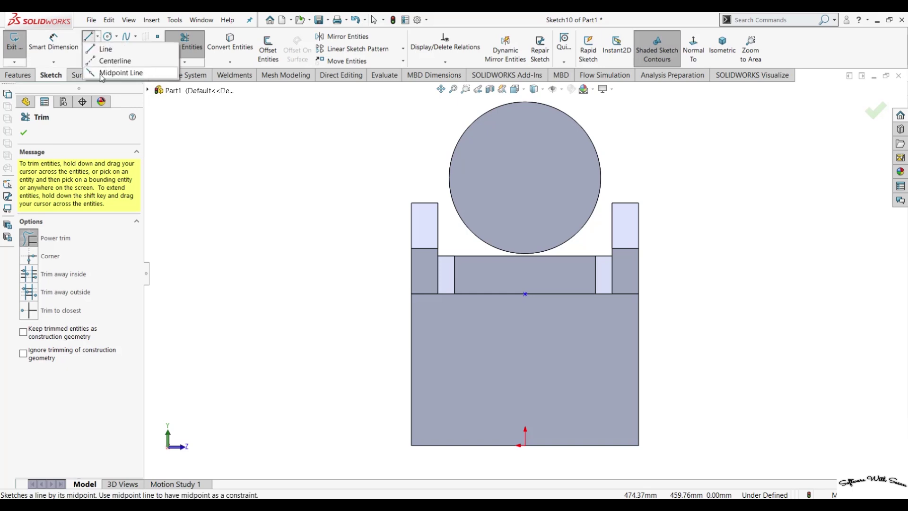
{"action": "left_click", "coordinate": [124, 80]}
{"action": "left_click", "coordinate": [525, 294]}
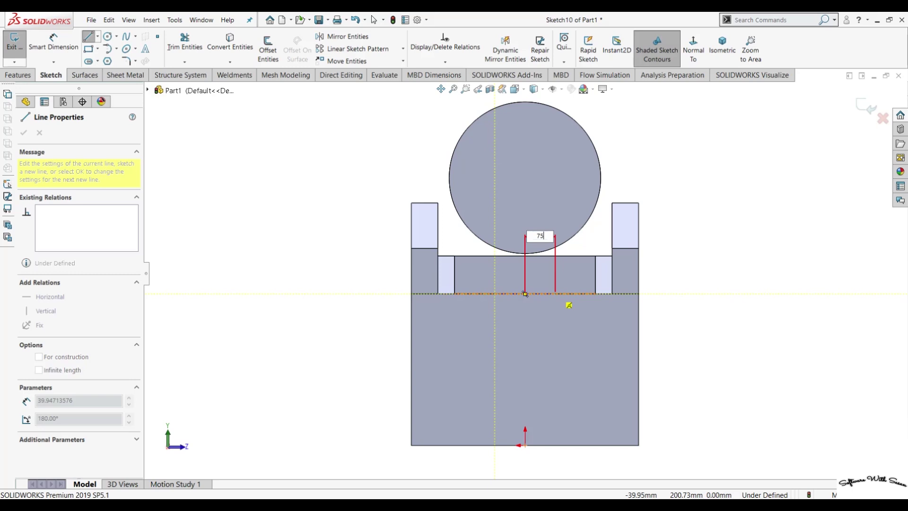
{"action": "key", "text": "Return"}
Step: Draw two vertical lines from the base line's ends up to the circle
{"action": "left_click", "coordinate": [581, 294]}
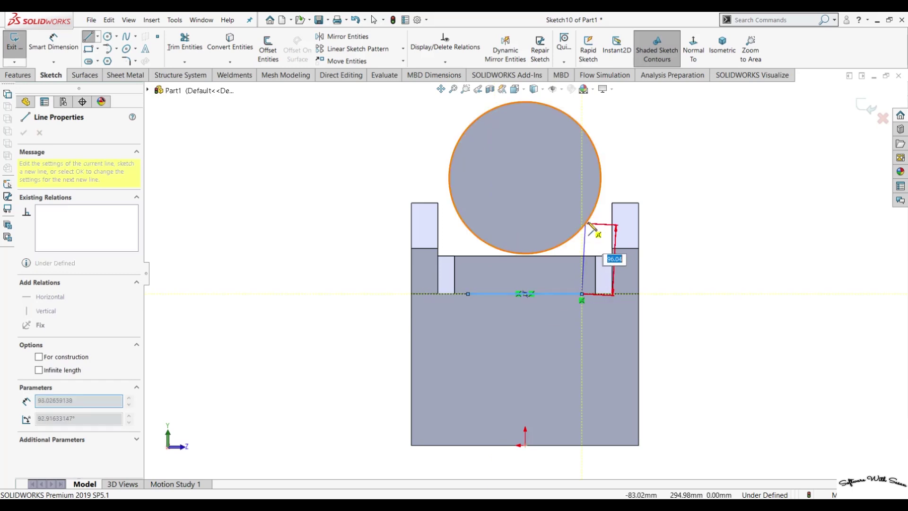
{"action": "left_click", "coordinate": [583, 229]}
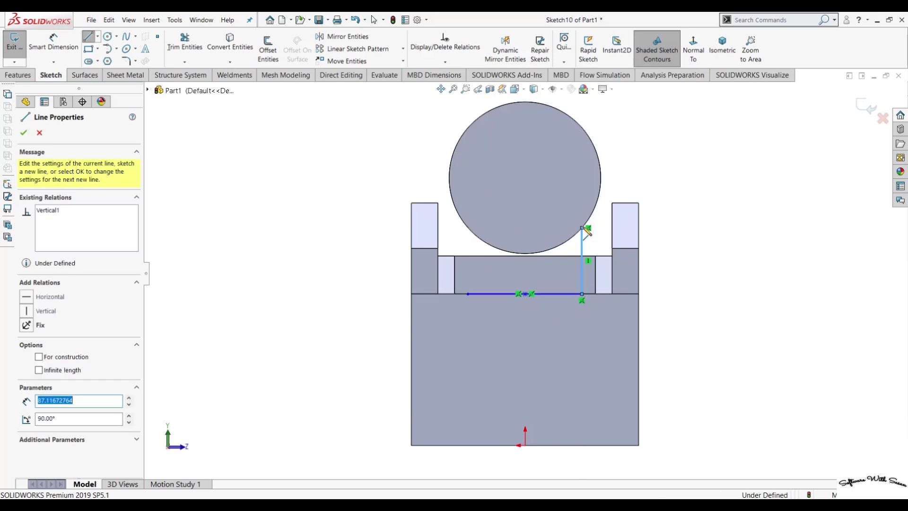
{"action": "key", "text": "Escape"}
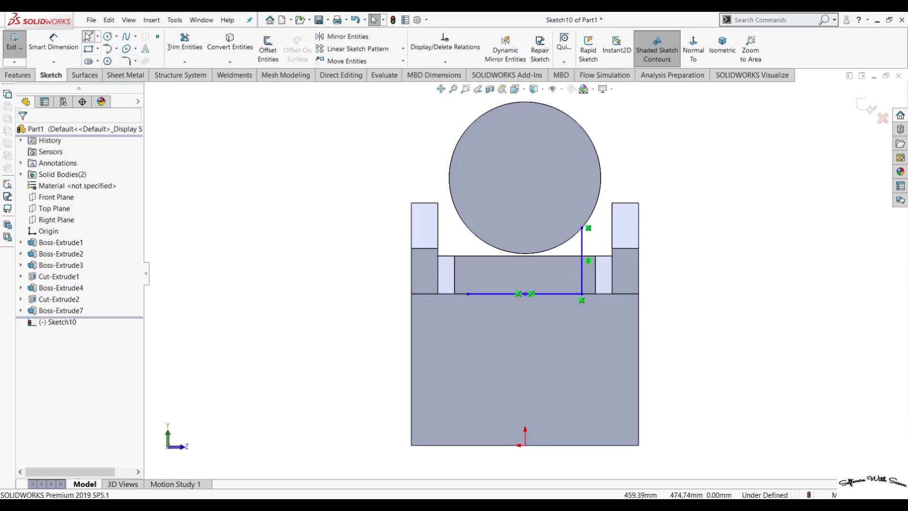
{"action": "key", "text": "l"}
{"action": "left_click", "coordinate": [468, 293]}
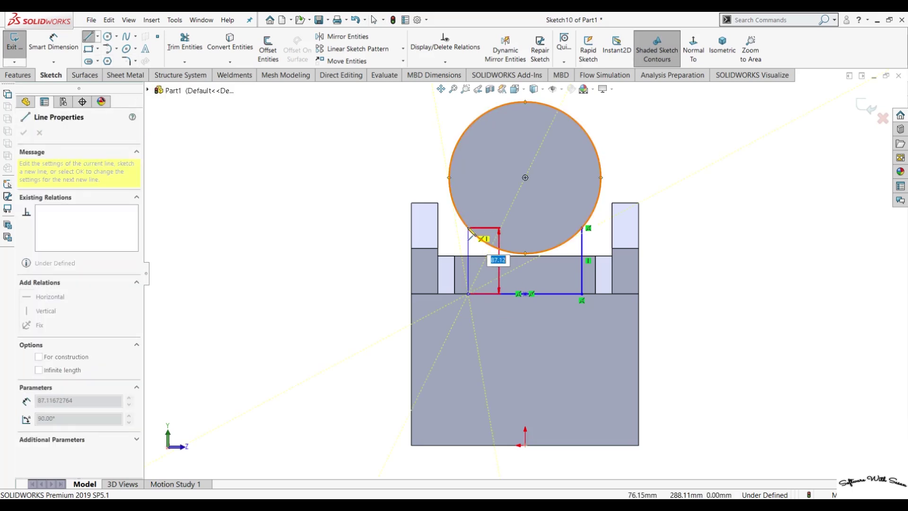
{"action": "left_click", "coordinate": [468, 229]}
{"action": "key", "text": "Escape"}
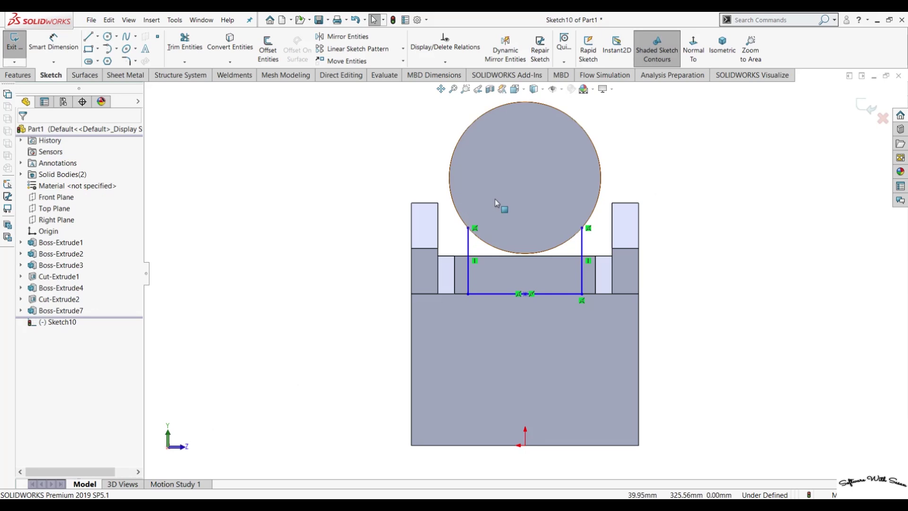
Step: Convert the cylinder's circular edge, trim the arc outside the profile, and go isometric
{"action": "left_click", "coordinate": [238, 46]}
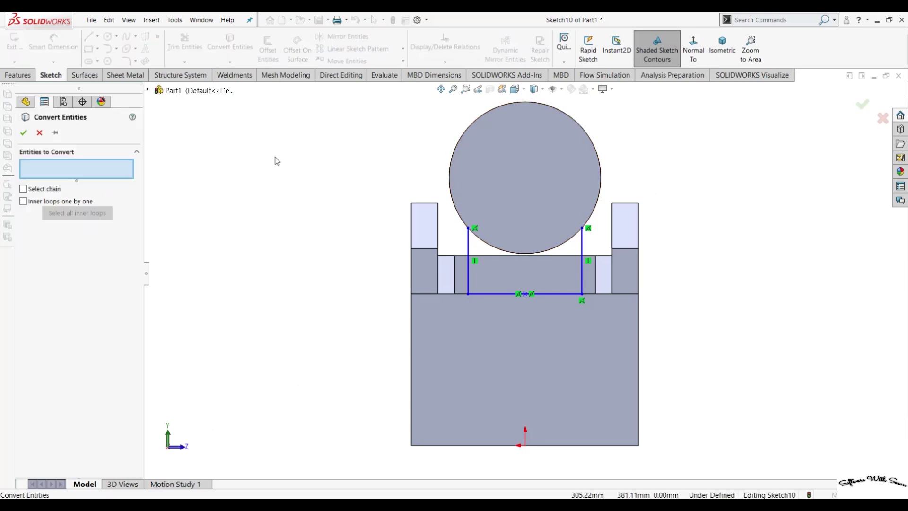
{"action": "left_click", "coordinate": [474, 190]}
{"action": "left_click", "coordinate": [23, 133]}
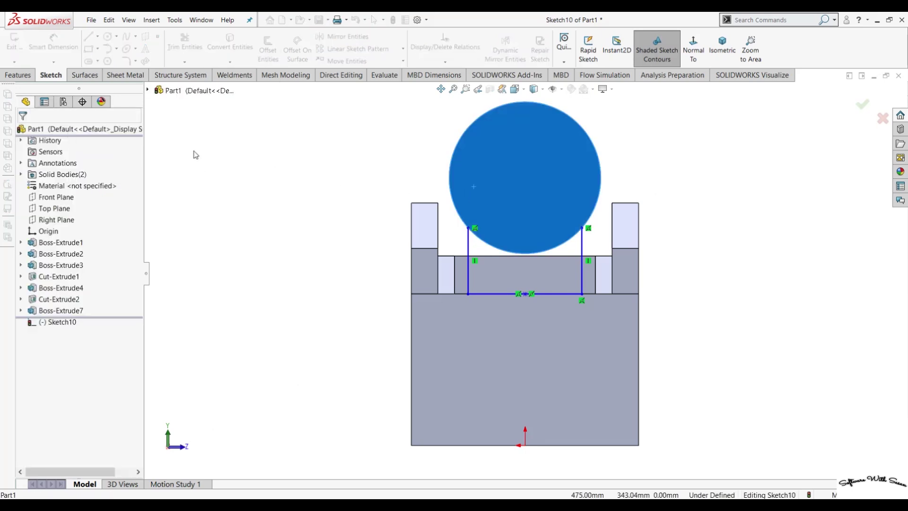
{"action": "left_click", "coordinate": [193, 47]}
{"action": "left_click_drag", "start_coordinate": [395, 126], "coordinate": [520, 169]}
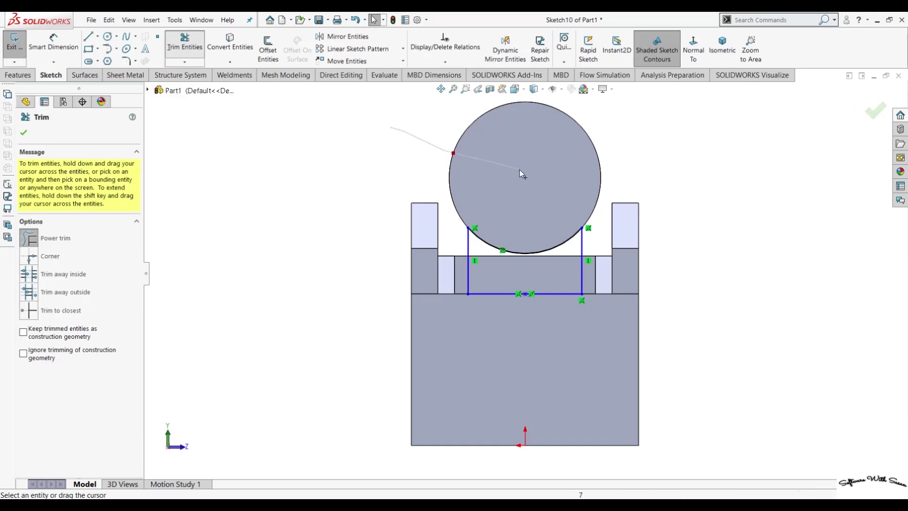
{"action": "key", "text": "ctrl+shift+z"}
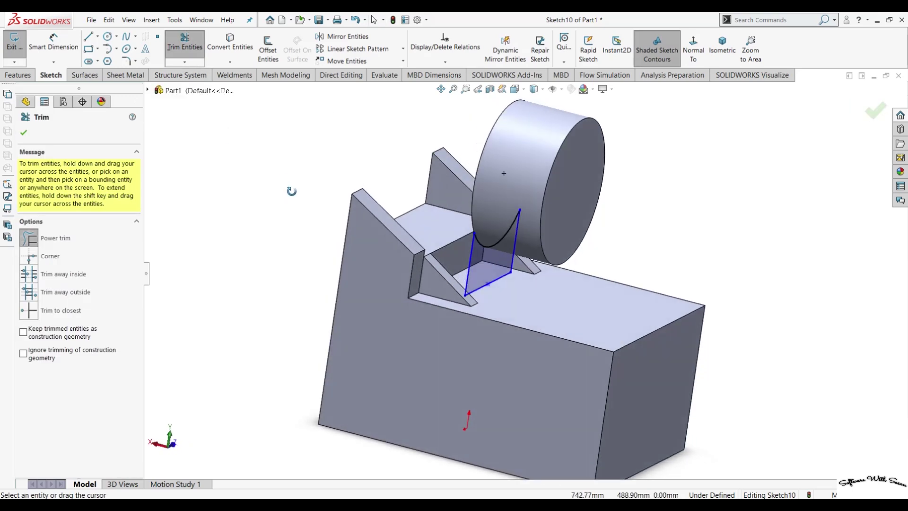
Step: Extrude the profile 60 mm in the reversed direction toward the cylinder to form a web
{"action": "left_click", "coordinate": [18, 75]}
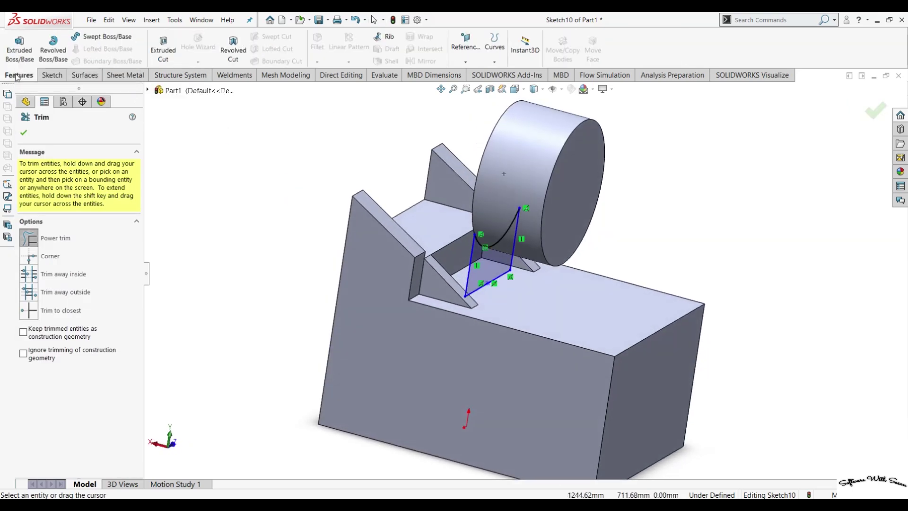
{"action": "key", "text": "Escape"}
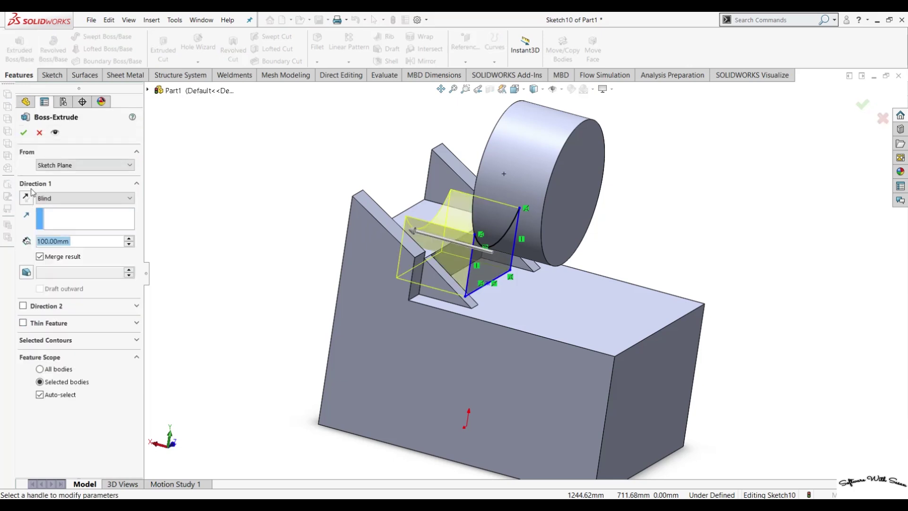
{"action": "left_click", "coordinate": [26, 198]}
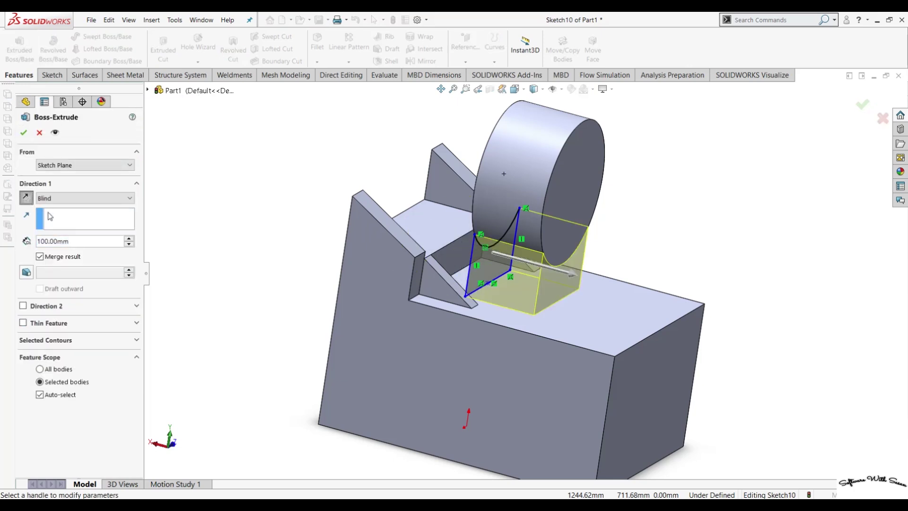
{"action": "left_click", "coordinate": [128, 244]}
{"action": "left_click", "coordinate": [129, 244]}
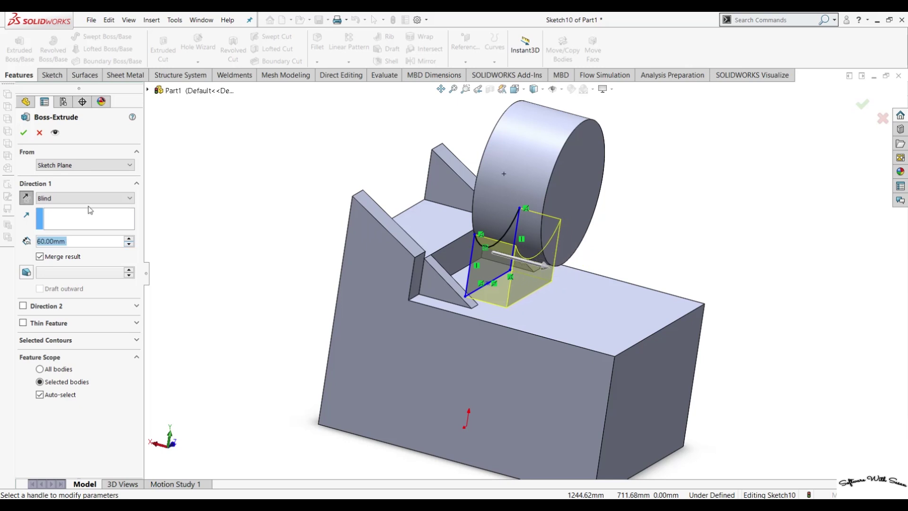
{"action": "left_click", "coordinate": [23, 133]}
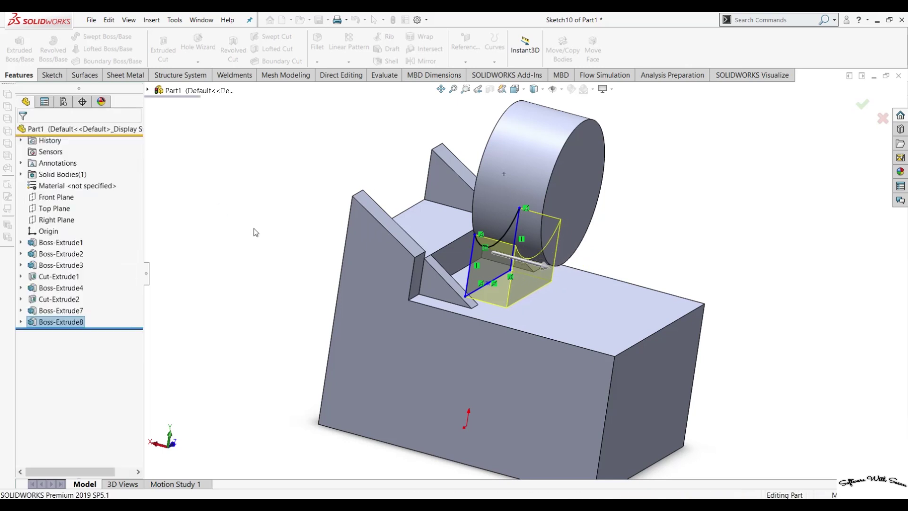
{"action": "middle_click_drag", "start_coordinate": [255, 234], "coordinate": [127, 203]}
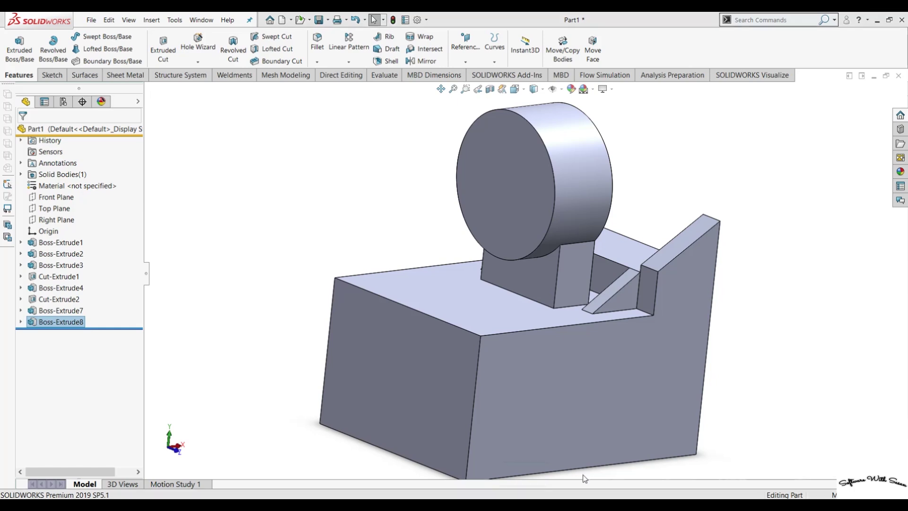
Step: Turn the view face-on to the cylinder's circular end face, ready for sketching
{"action": "mouse_move", "coordinate": [357, 223]}
{"action": "middle_mouse_down"}
{"action": "mouse_move", "coordinate": [402, 208]}
{"action": "mouse_move", "coordinate": [572, 377]}
{"action": "mouse_move", "coordinate": [515, 201]}
{"action": "middle_mouse_up"}
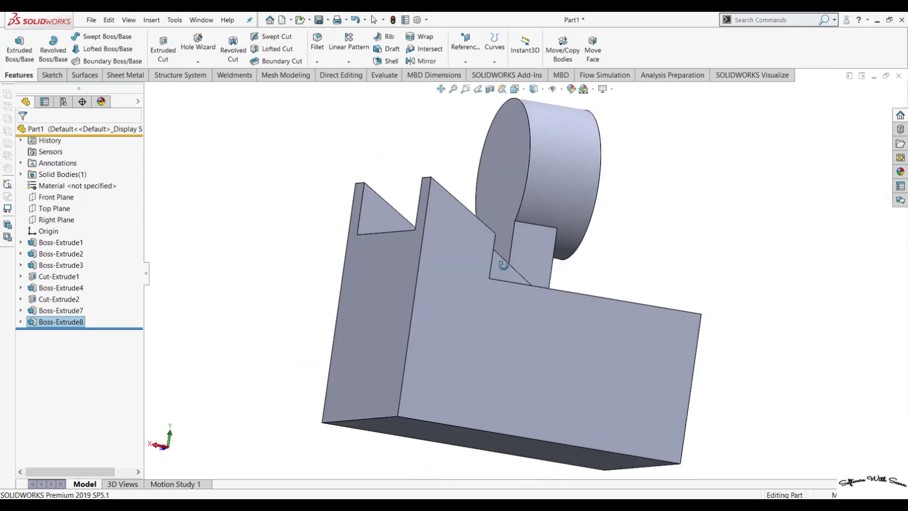
{"action": "left_click", "coordinate": [515, 200]}
{"action": "key", "text": "ctrl+8"}
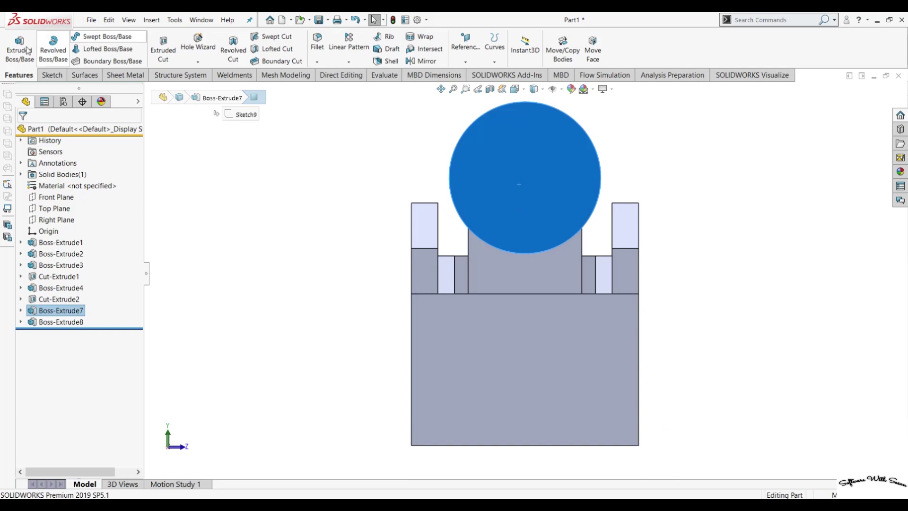
{"action": "left_click", "coordinate": [53, 76]}
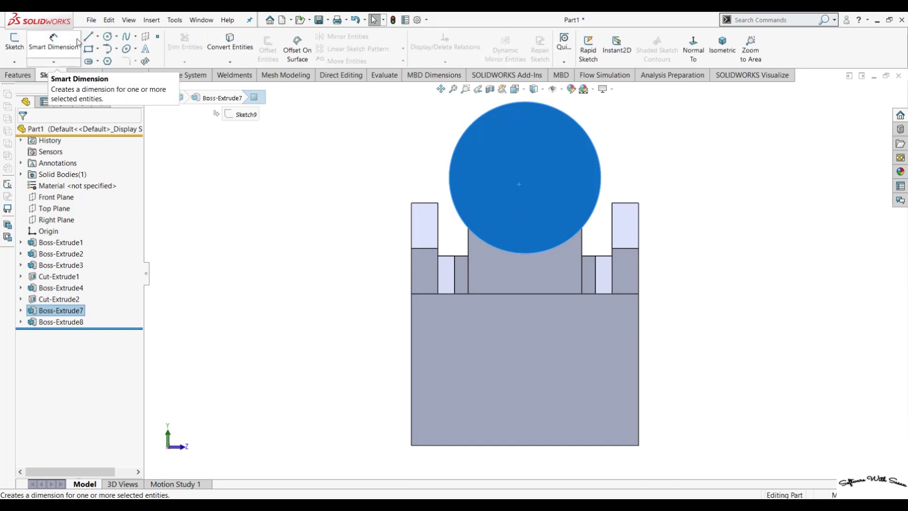
Step: Draw a 400 mm horizontal centerline running left from the cylinder's centre
{"action": "left_click", "coordinate": [98, 36]}
{"action": "left_click", "coordinate": [113, 60]}
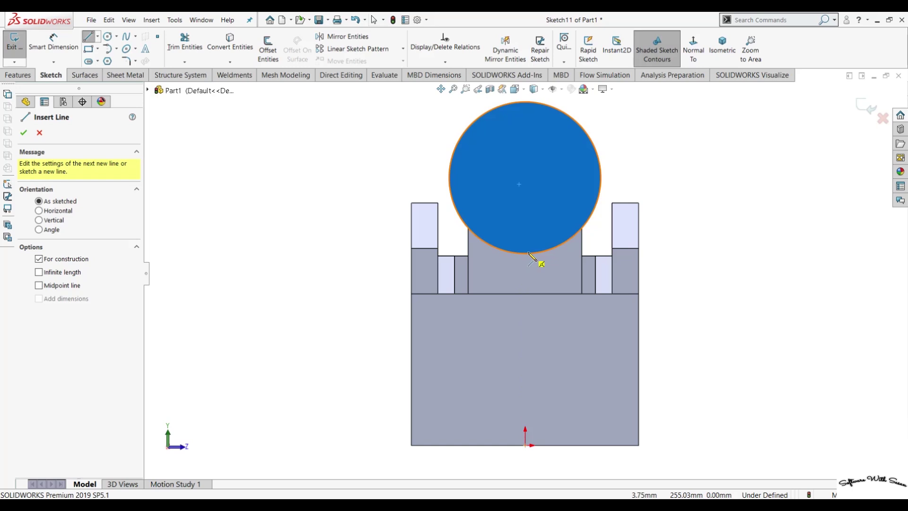
{"action": "left_click", "coordinate": [525, 178]}
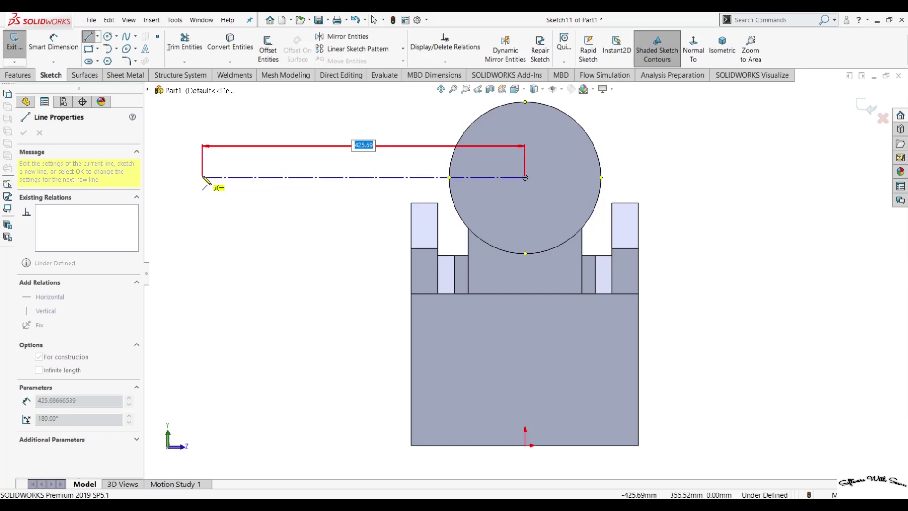
{"action": "type", "text": "400"}
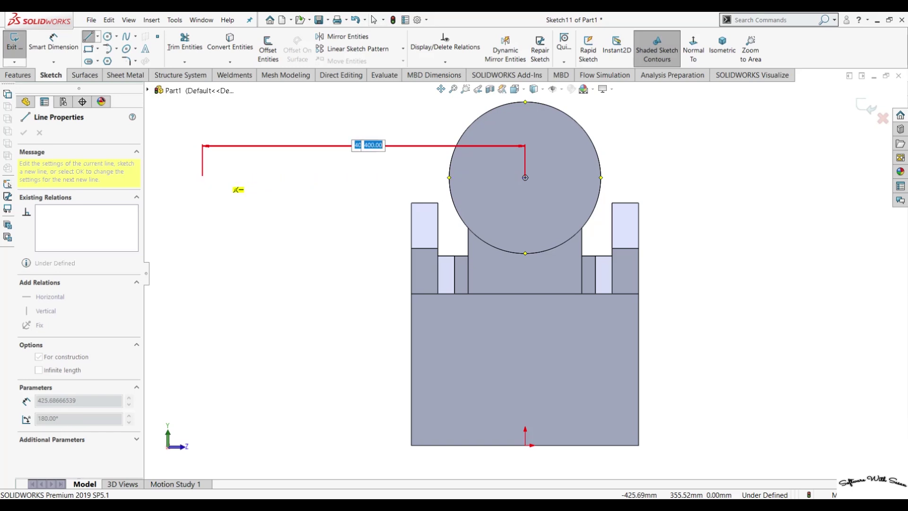
{"action": "key", "text": "Return"}
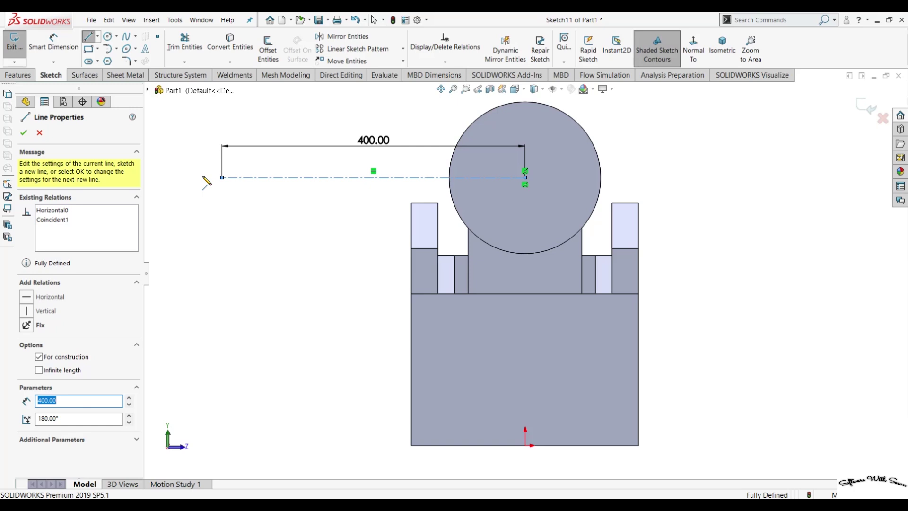
{"action": "key", "text": "Escape"}
{"action": "key", "text": "Escape"}
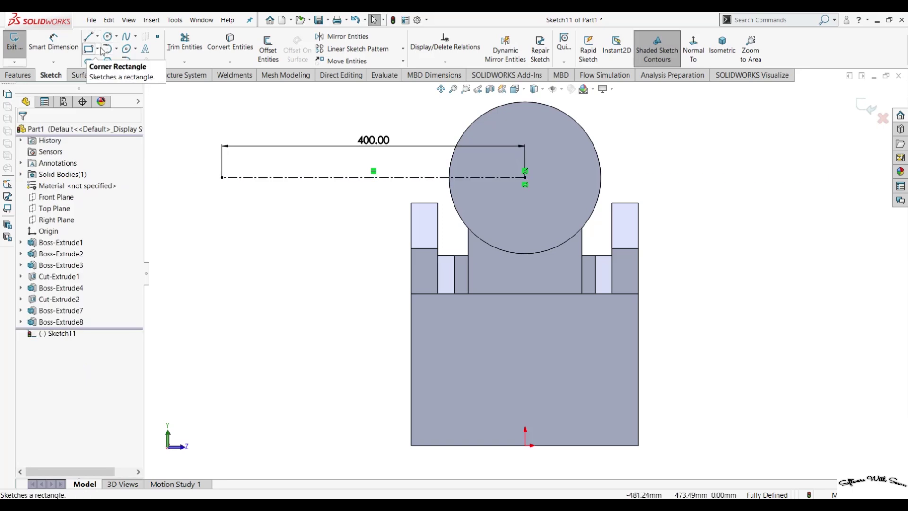
Step: Sketch a centre-point straight slot at the centerline's left end, length 120 and width 60 mm
{"action": "left_click", "coordinate": [96, 68]}
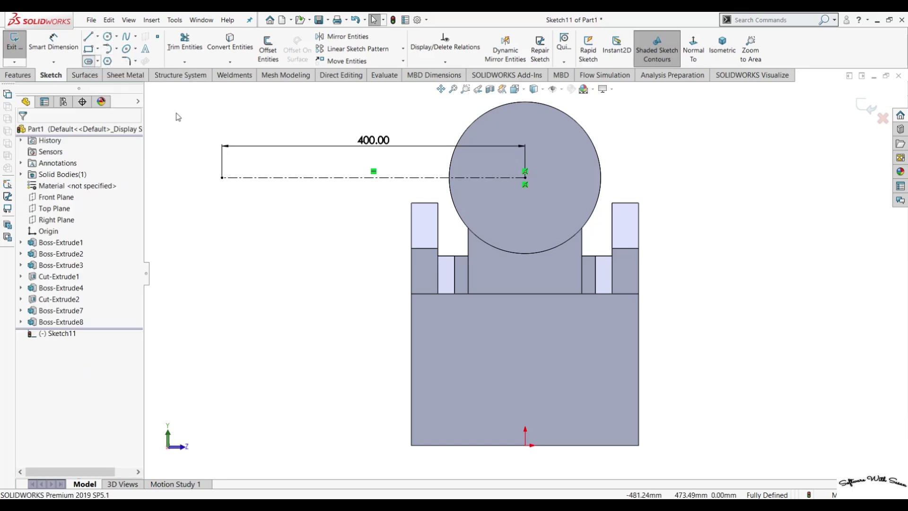
{"action": "left_click", "coordinate": [222, 177]}
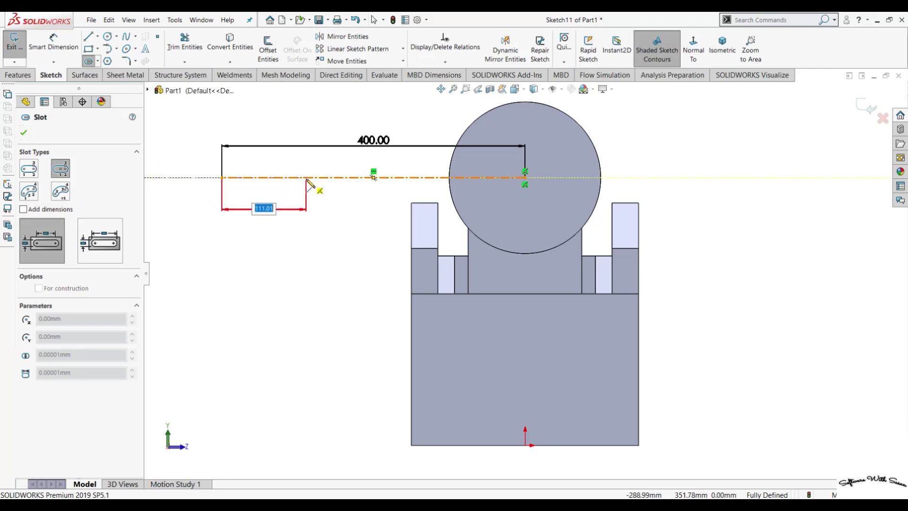
{"action": "type", "text": "60"}
{"action": "key", "text": "Return"}
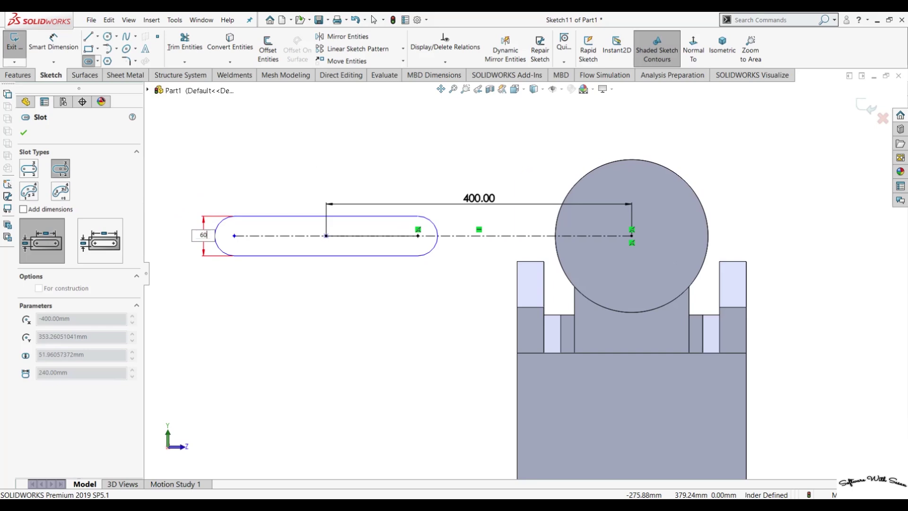
{"action": "key", "text": "Return"}
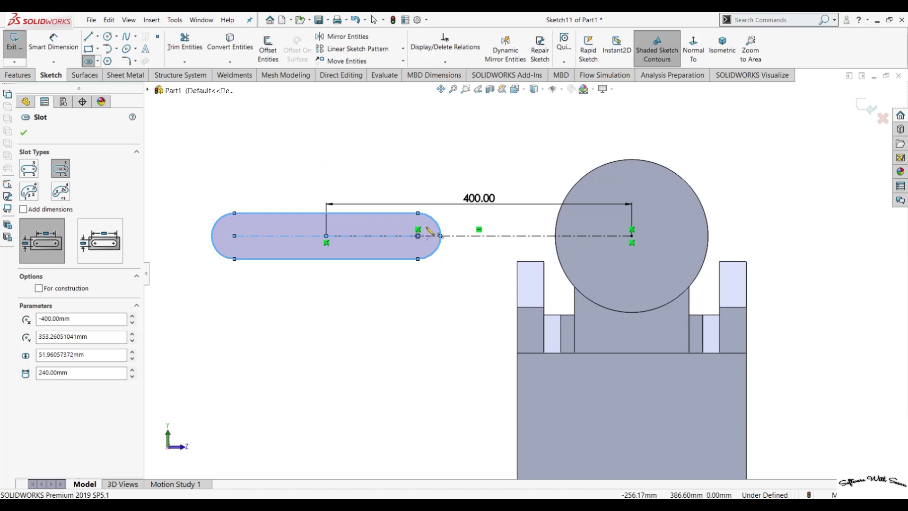
{"action": "key", "text": "Escape"}
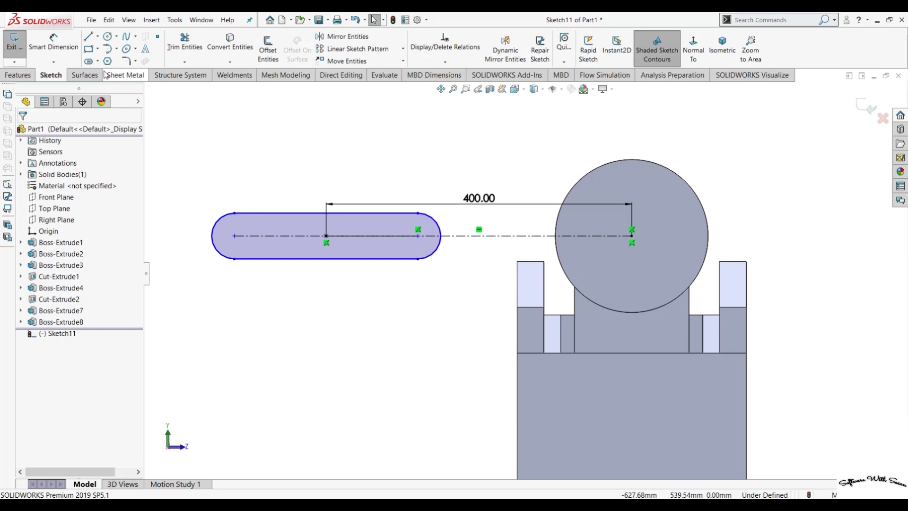
Step: Add a Ø20 mm circle centred at each end of the slot
{"action": "left_click", "coordinate": [109, 37]}
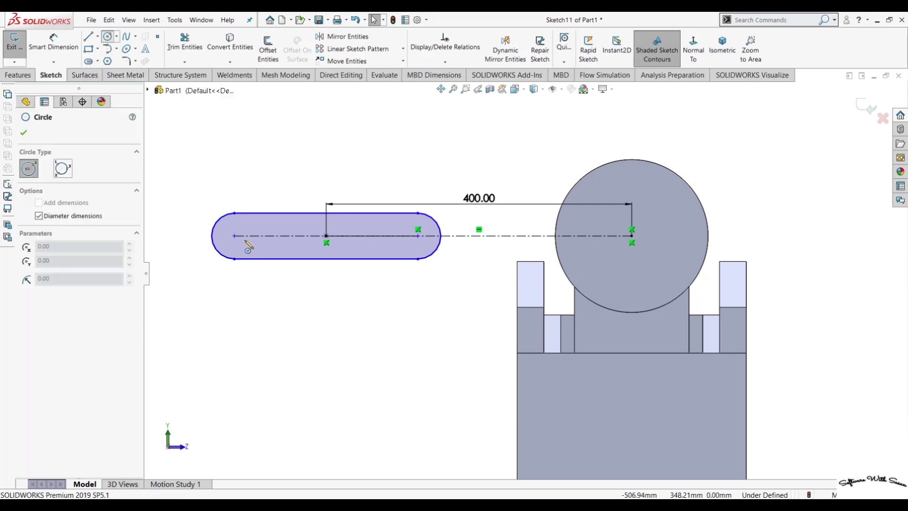
{"action": "left_click", "coordinate": [234, 235]}
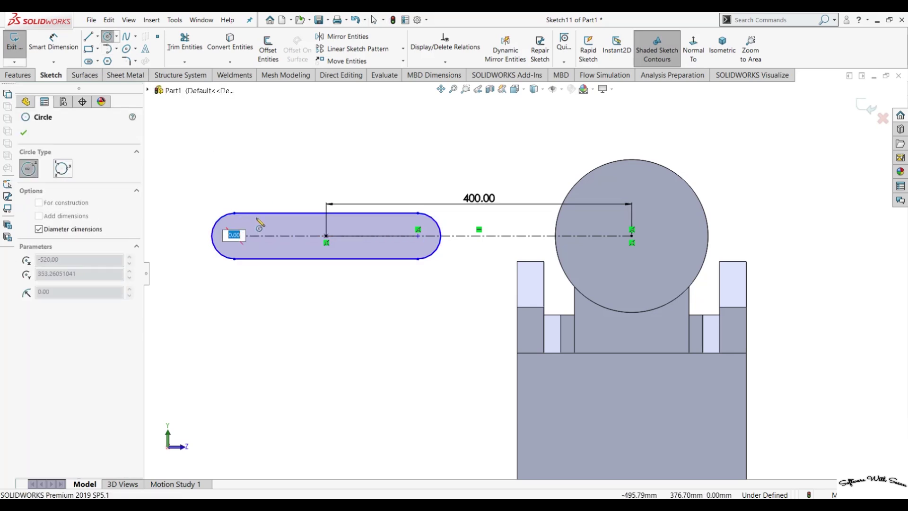
{"action": "type", "text": "0"}
{"action": "key", "text": "Return"}
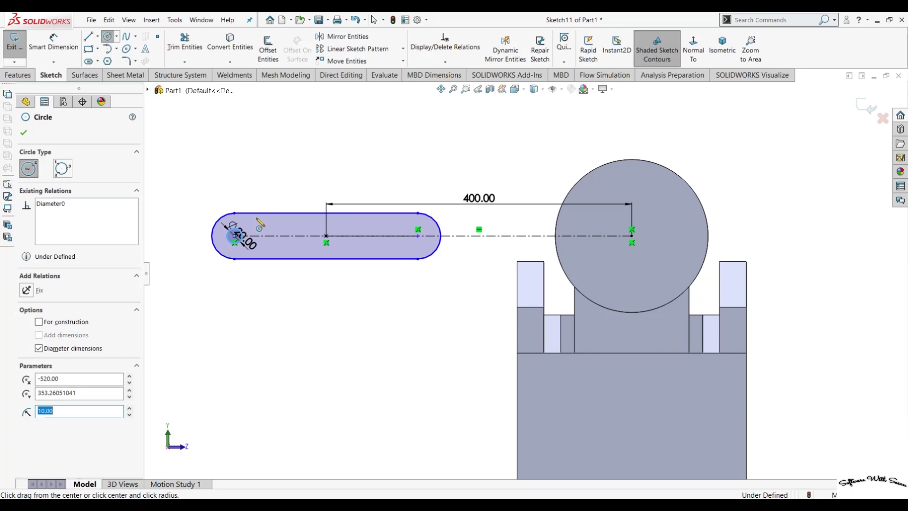
{"action": "left_click", "coordinate": [418, 235]}
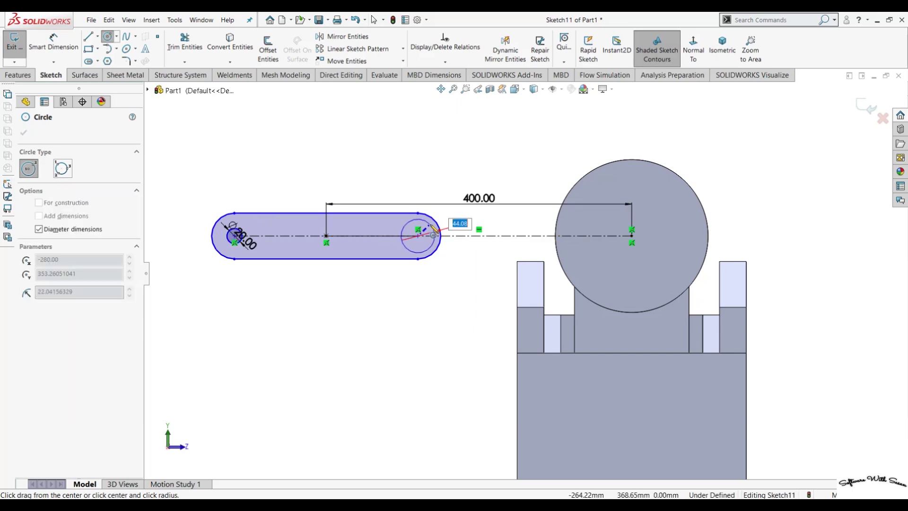
{"action": "type", "text": "0"}
{"action": "key", "text": "Return"}
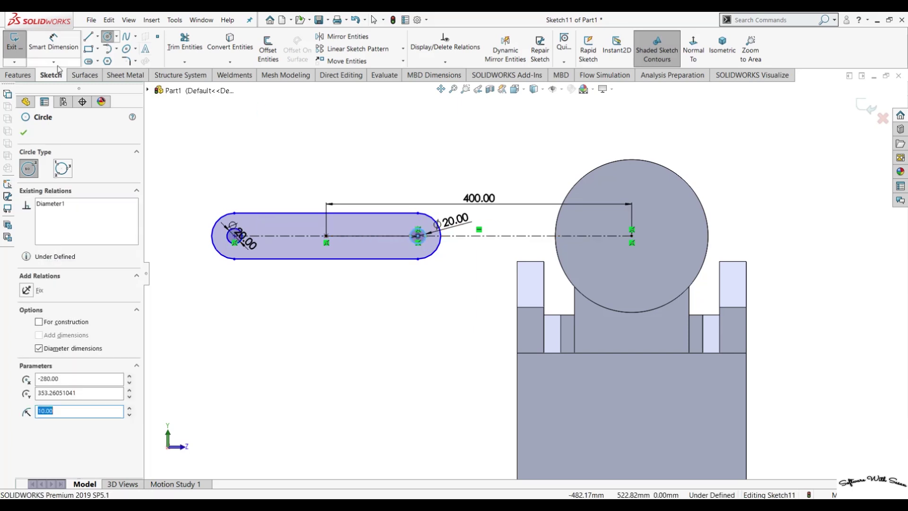
{"action": "left_click", "coordinate": [12, 76]}
{"action": "left_click", "coordinate": [19, 47]}
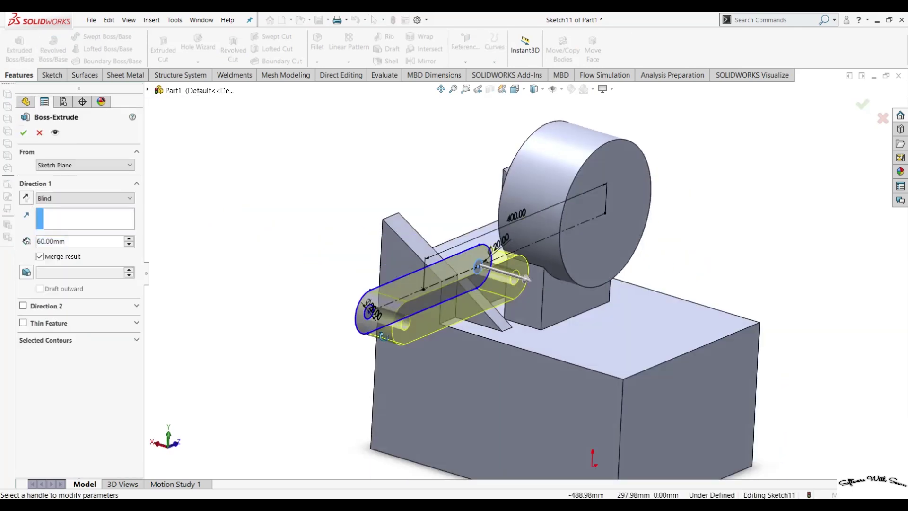
Step: Extrude the slot sketch 60 mm Mid Plane into the link arm, then view its face Normal To
{"action": "left_click", "coordinate": [61, 196]}
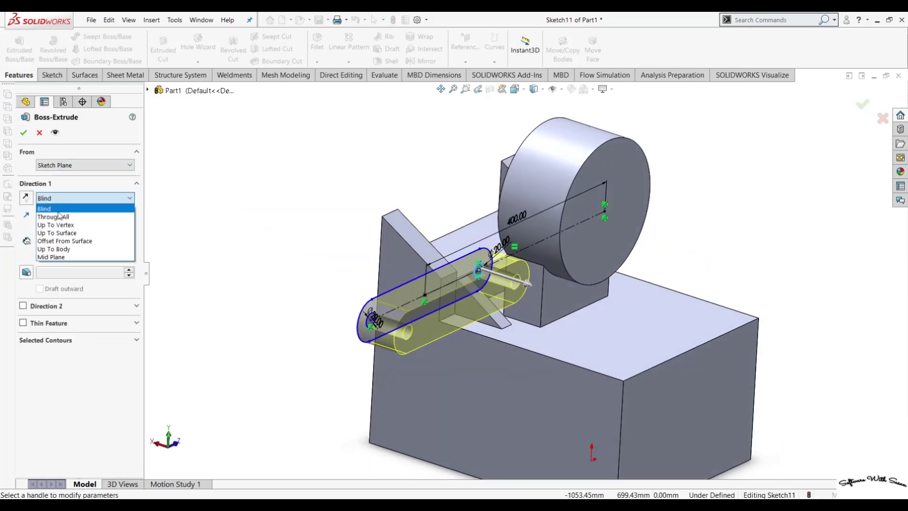
{"action": "left_click", "coordinate": [52, 258]}
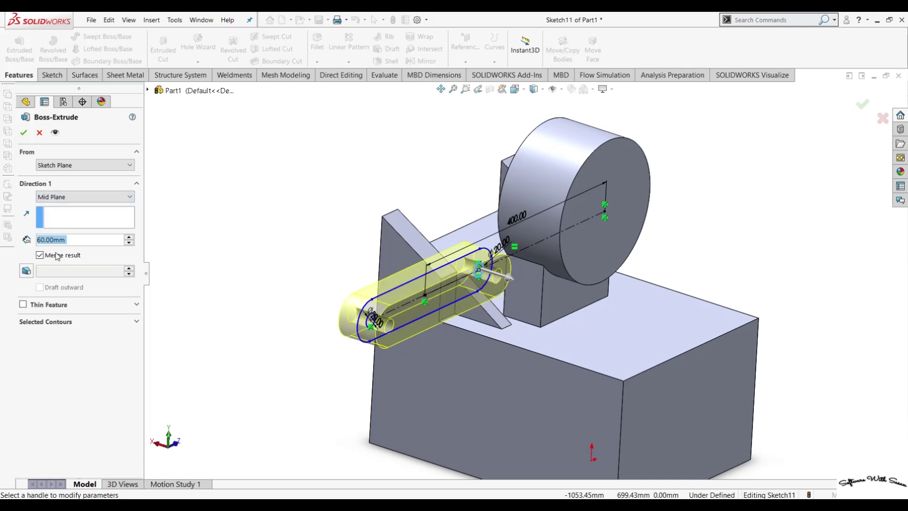
{"action": "left_click", "coordinate": [23, 133]}
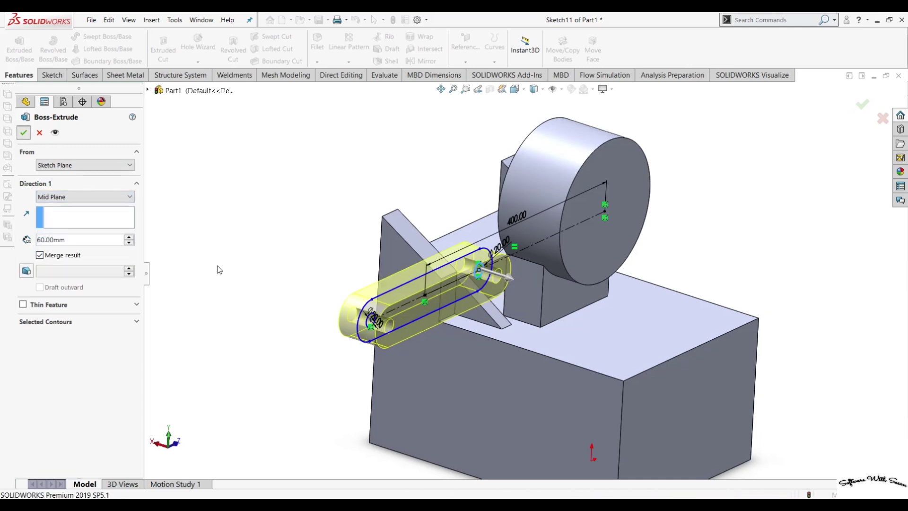
{"action": "key", "text": "ctrl+3"}
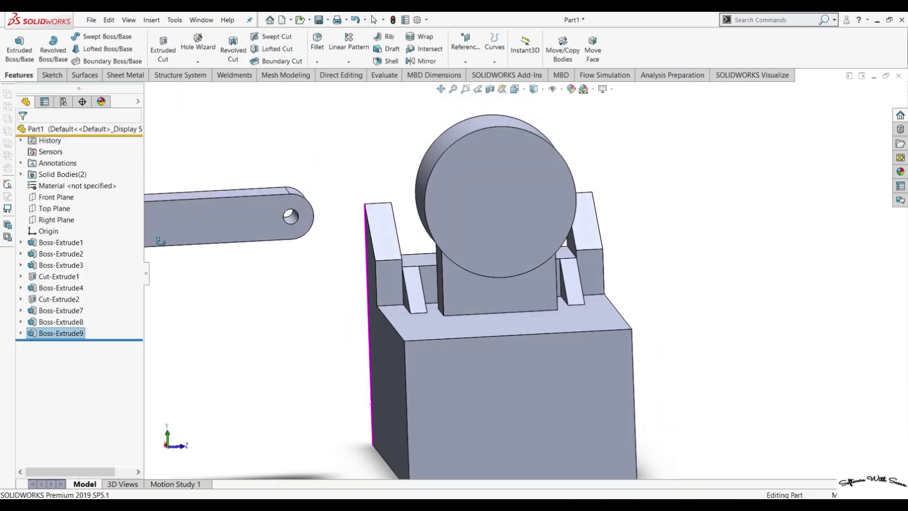
{"action": "left_click", "coordinate": [233, 282]}
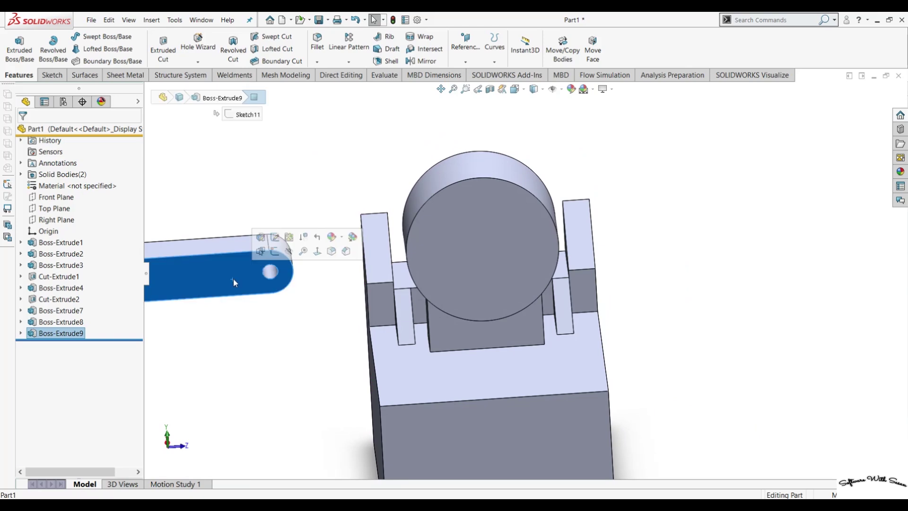
{"action": "key", "text": "ctrl+8"}
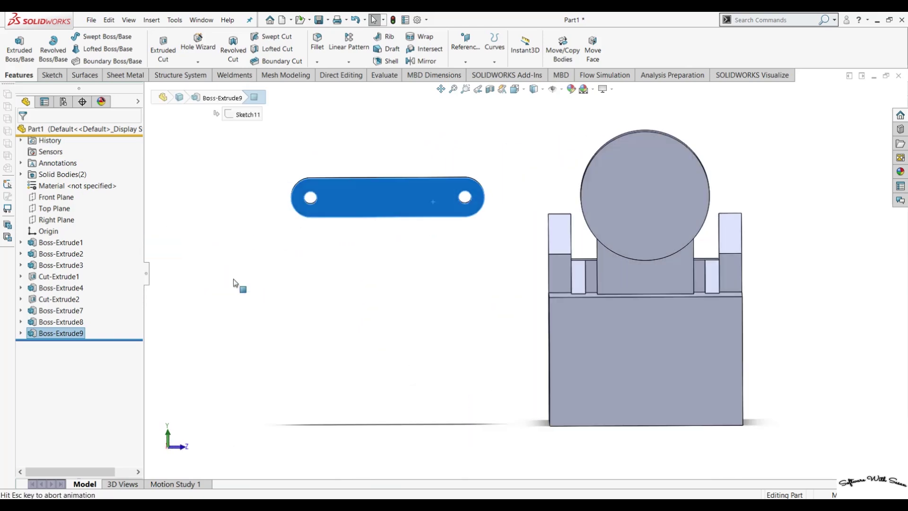
Step: Sketch upper and lower horizontal lines from the arm end to the cylinder outline
{"action": "left_click", "coordinate": [51, 75]}
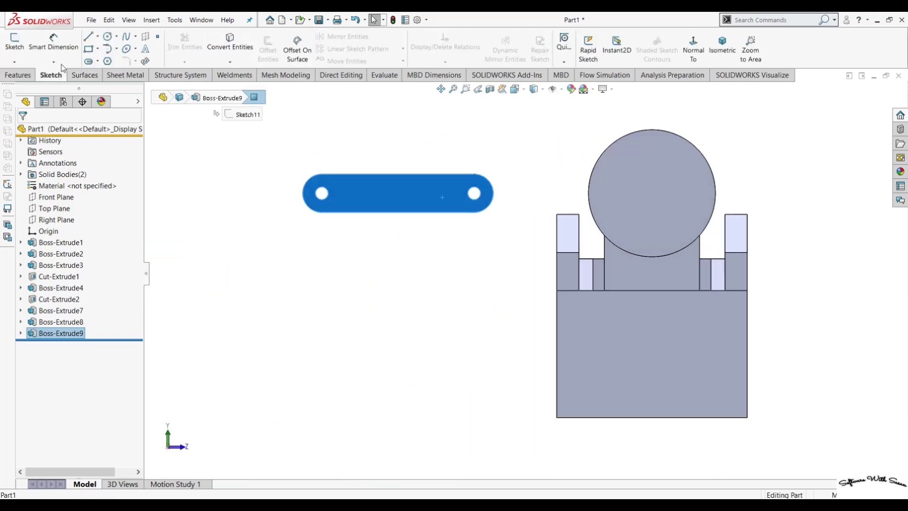
{"action": "left_click", "coordinate": [88, 36]}
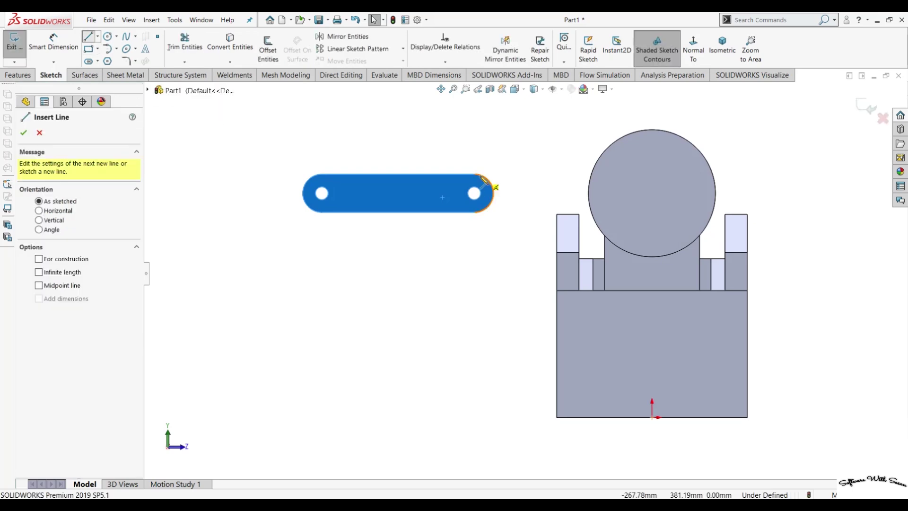
{"action": "left_click", "coordinate": [475, 174]}
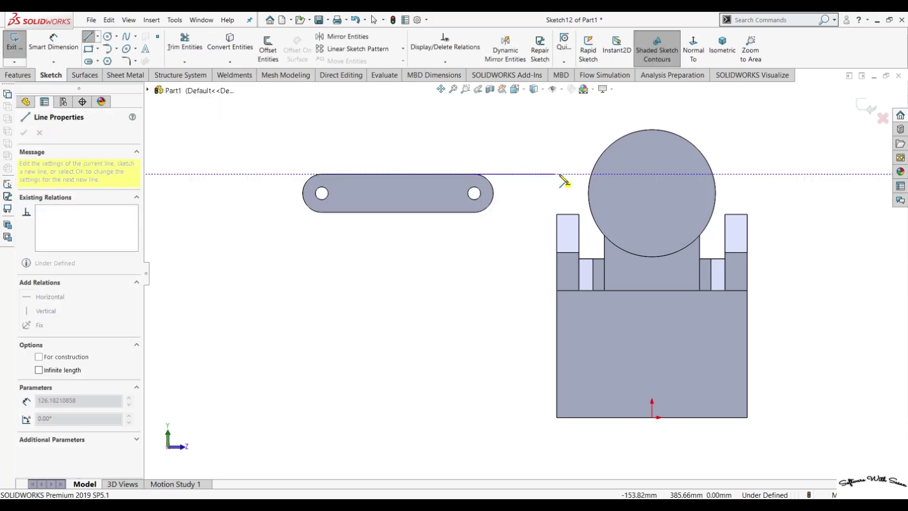
{"action": "left_click", "coordinate": [591, 174]}
{"action": "key", "text": "Escape"}
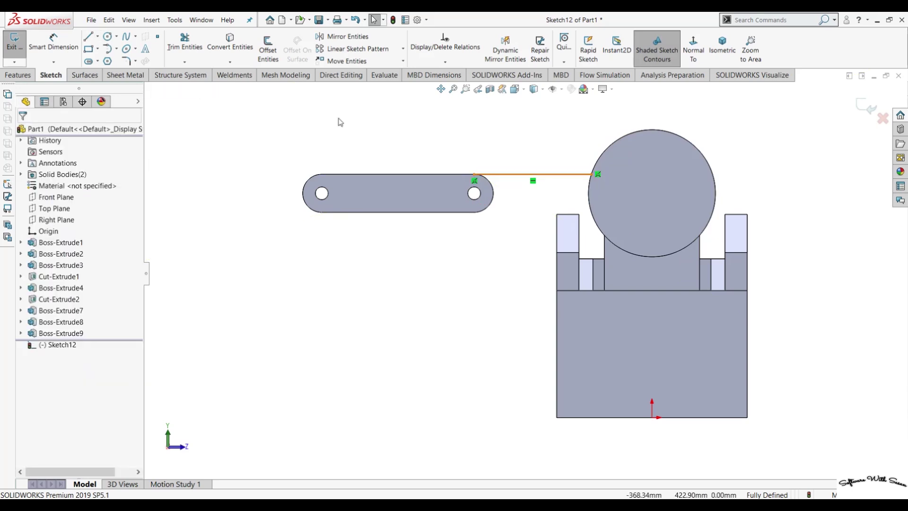
{"action": "key", "text": "l"}
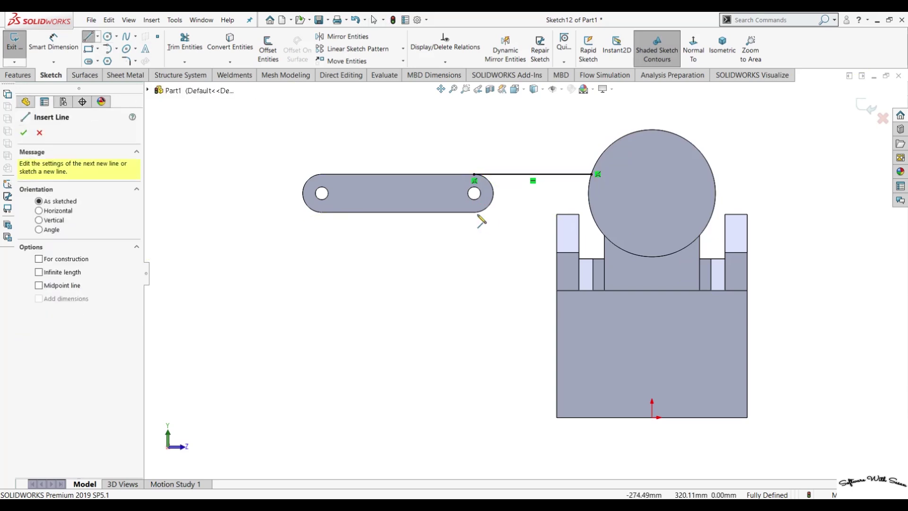
{"action": "left_click", "coordinate": [475, 212]}
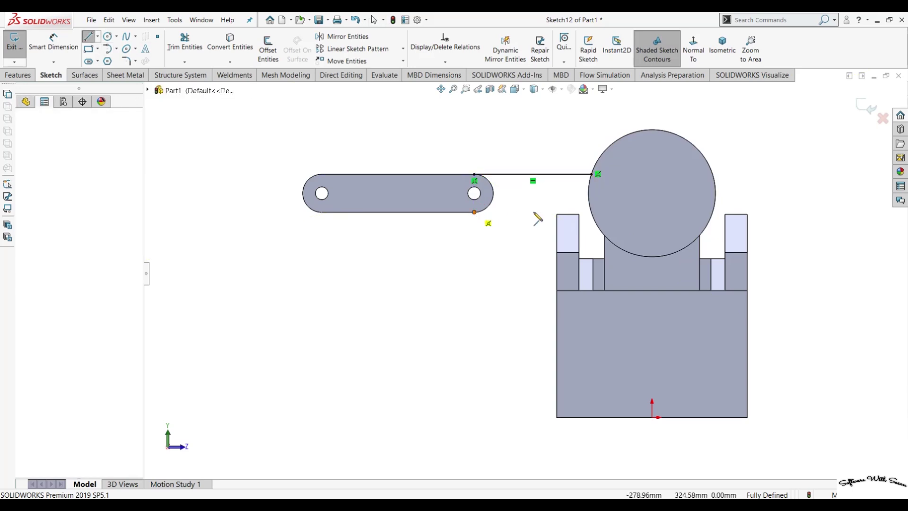
{"action": "left_click", "coordinate": [595, 214]}
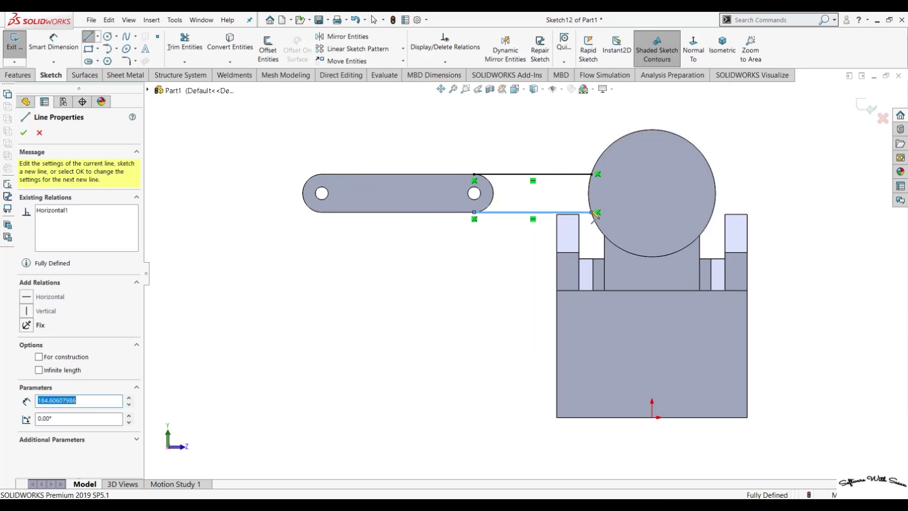
{"action": "key", "text": "Escape"}
{"action": "key", "text": "Escape"}
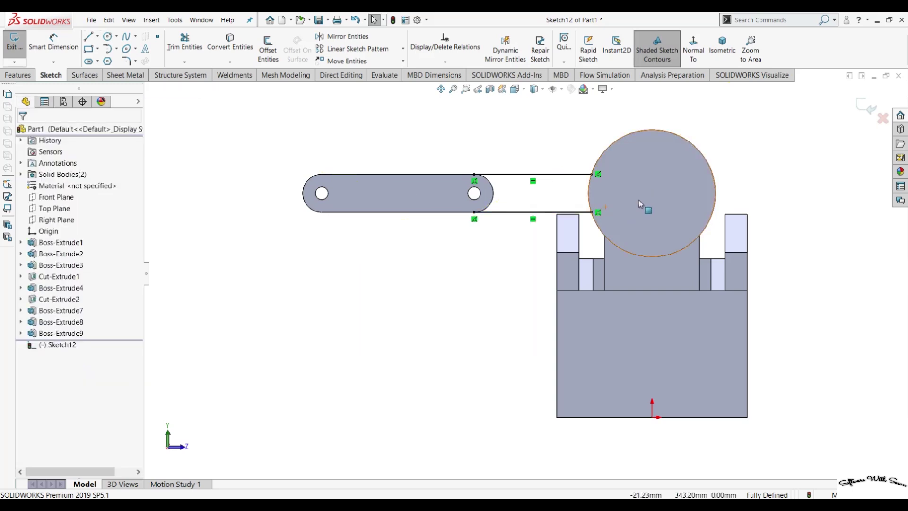
Step: Convert the cylinder and arm face edges, trim the circle outline, and start a boss extrusion
{"action": "left_click", "coordinate": [639, 199]}
{"action": "left_click", "coordinate": [424, 207], "text": "ctrl"}
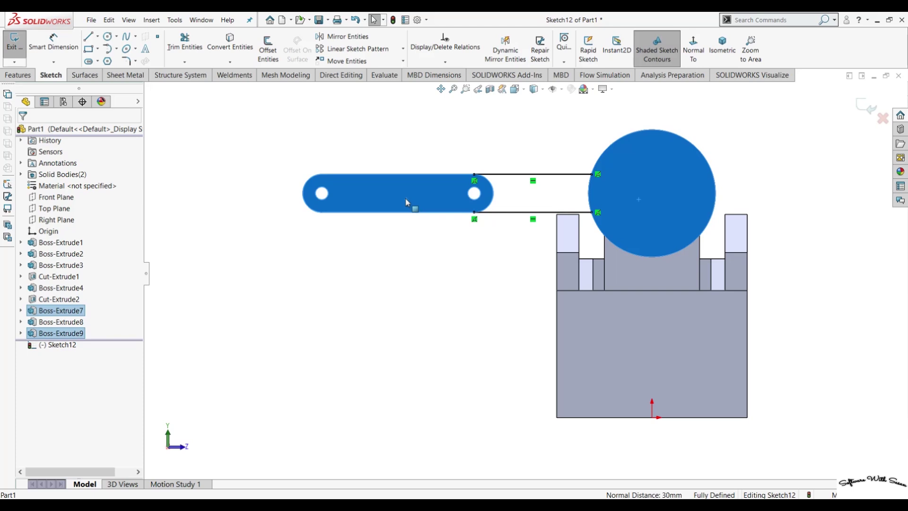
{"action": "left_click", "coordinate": [236, 53]}
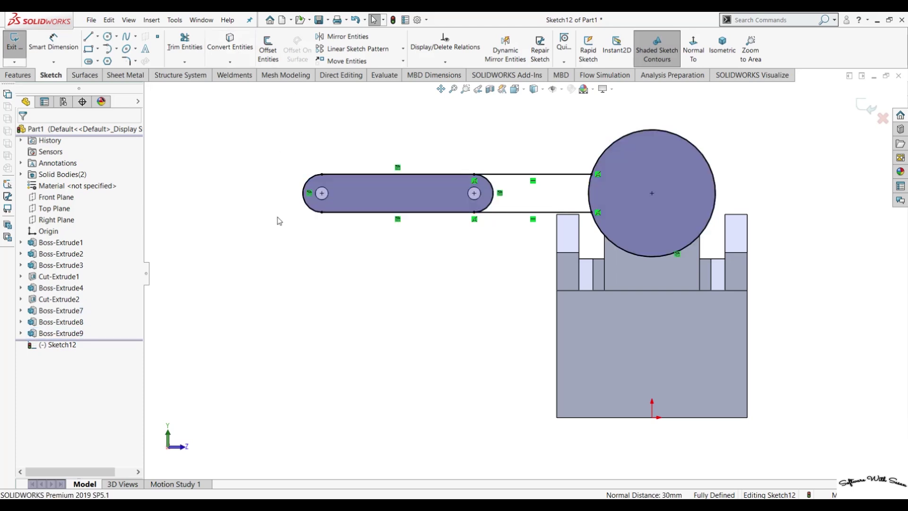
{"action": "left_click", "coordinate": [185, 47]}
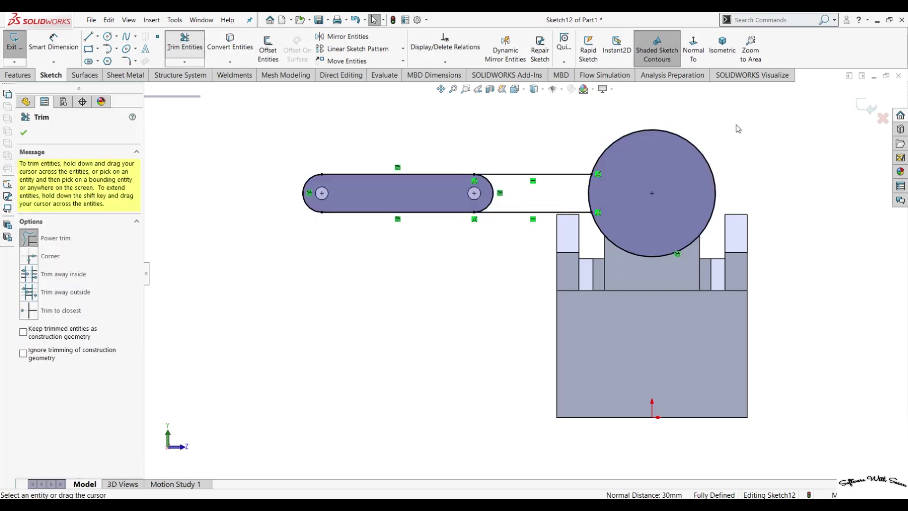
{"action": "left_click_drag", "start_coordinate": [749, 124], "coordinate": [670, 196]}
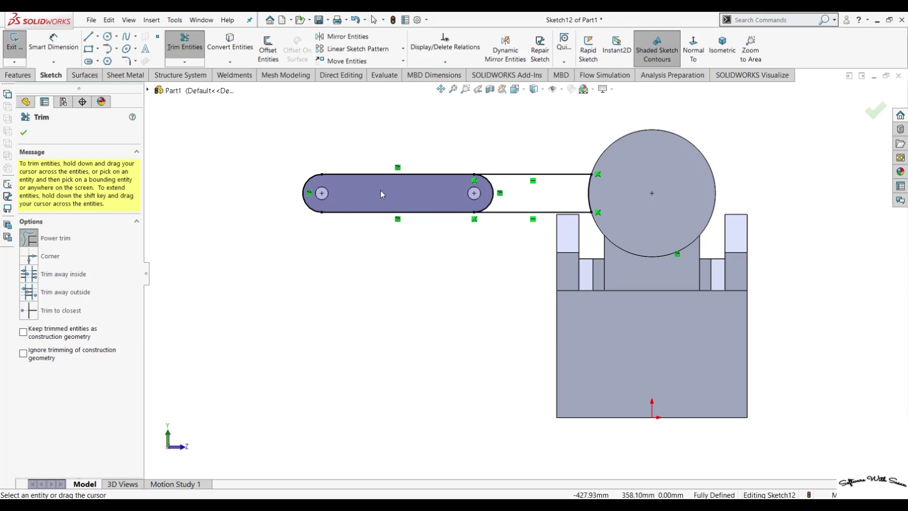
{"action": "left_click", "coordinate": [18, 75]}
{"action": "left_click", "coordinate": [19, 49]}
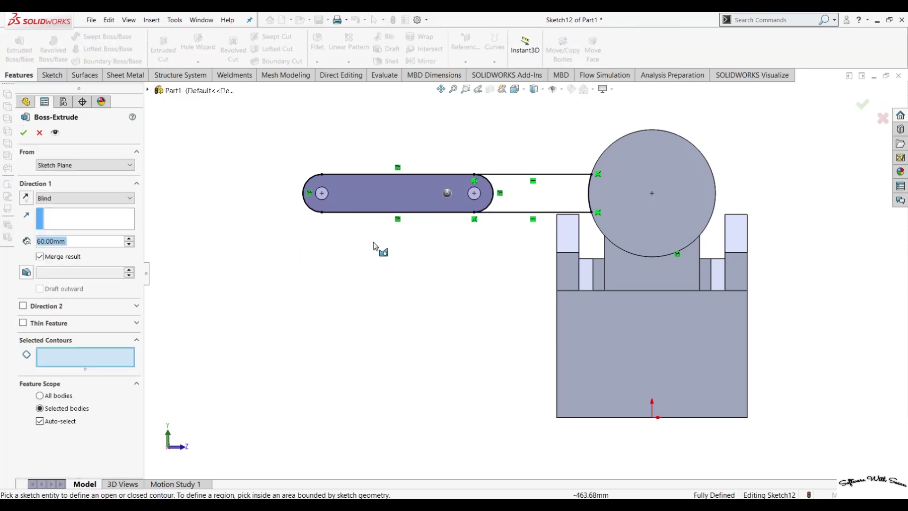
Step: Select the connector region, try an Up To Vertex end, then clear the wrong edge reference
{"action": "left_click", "coordinate": [530, 205]}
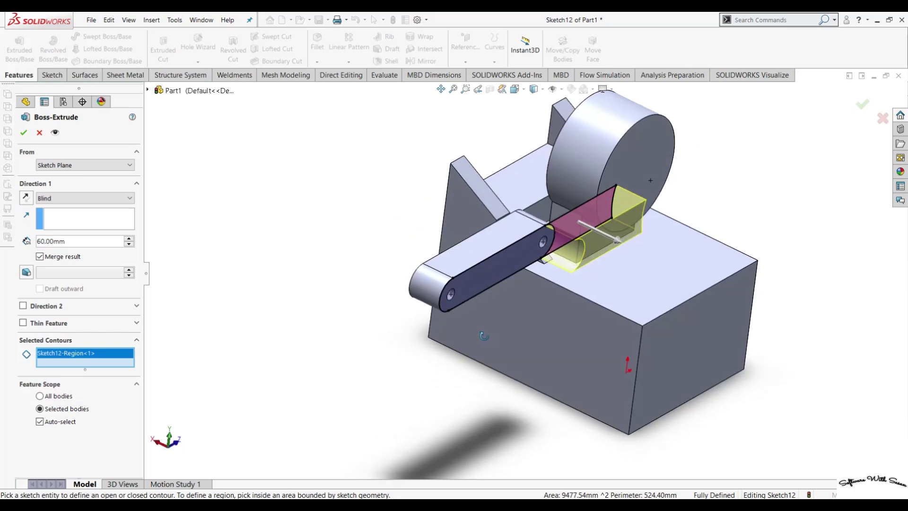
{"action": "left_click", "coordinate": [82, 199]}
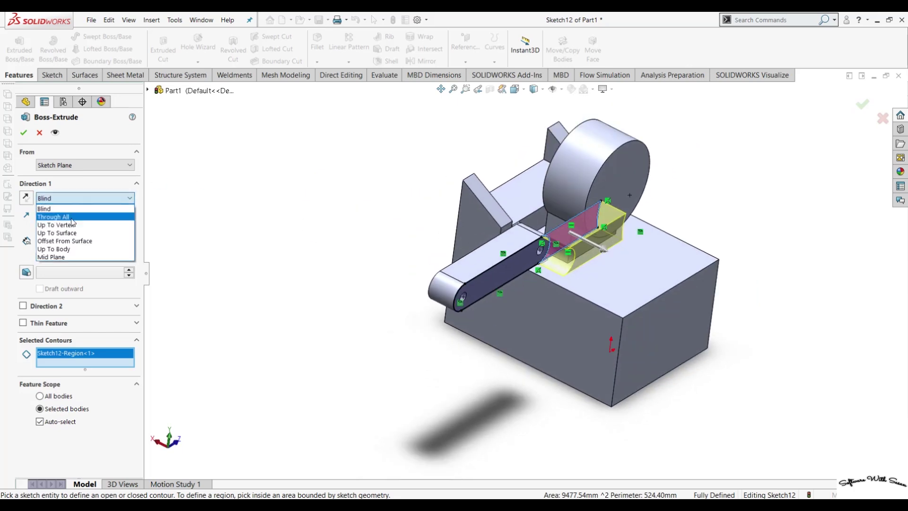
{"action": "left_click", "coordinate": [75, 216]}
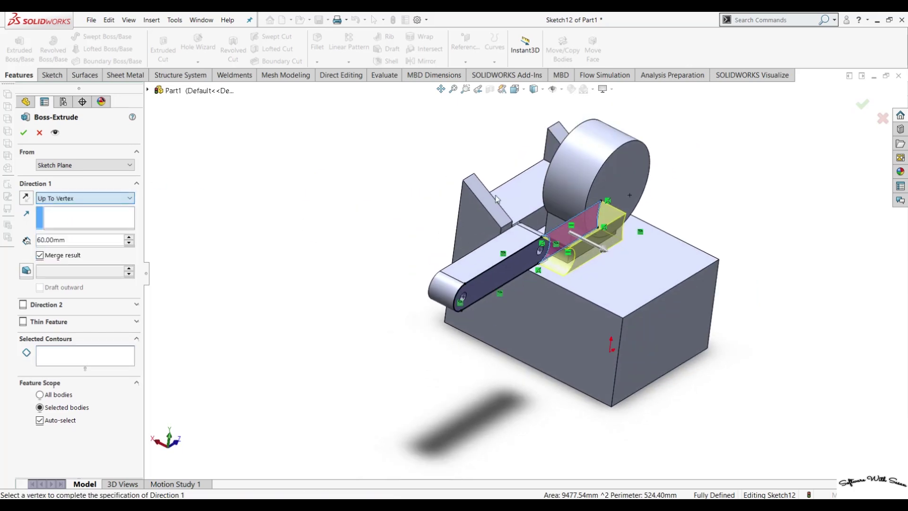
{"action": "left_click", "coordinate": [518, 227]}
{"action": "mouse_move", "coordinate": [518, 228]}
{"action": "middle_mouse_down"}
{"action": "mouse_move", "coordinate": [365, 202]}
{"action": "mouse_move", "coordinate": [449, 226]}
{"action": "mouse_move", "coordinate": [418, 269]}
{"action": "middle_mouse_up"}
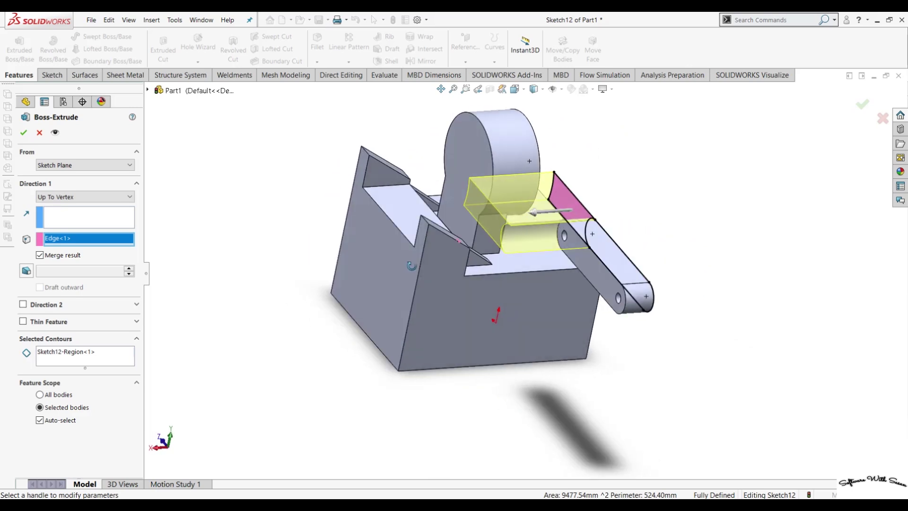
{"action": "right_click", "coordinate": [69, 239]}
{"action": "left_click", "coordinate": [85, 245]}
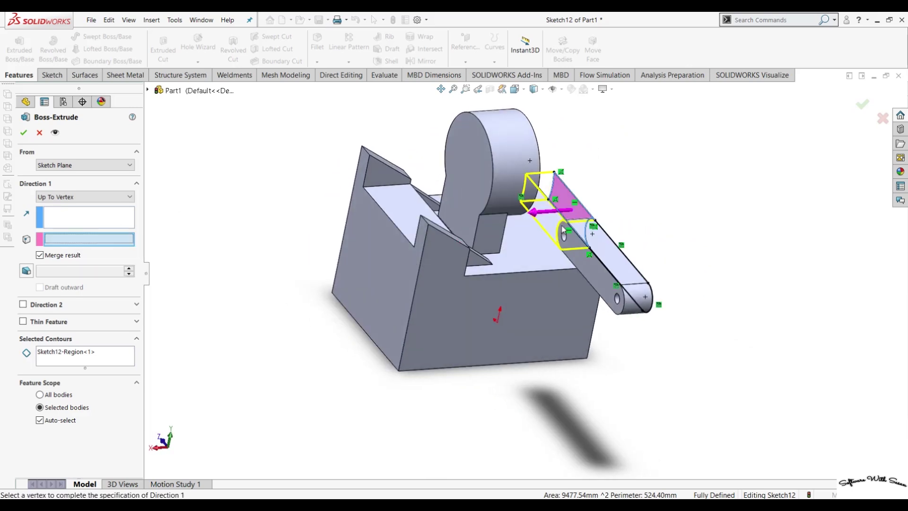
{"action": "left_click", "coordinate": [24, 133]}
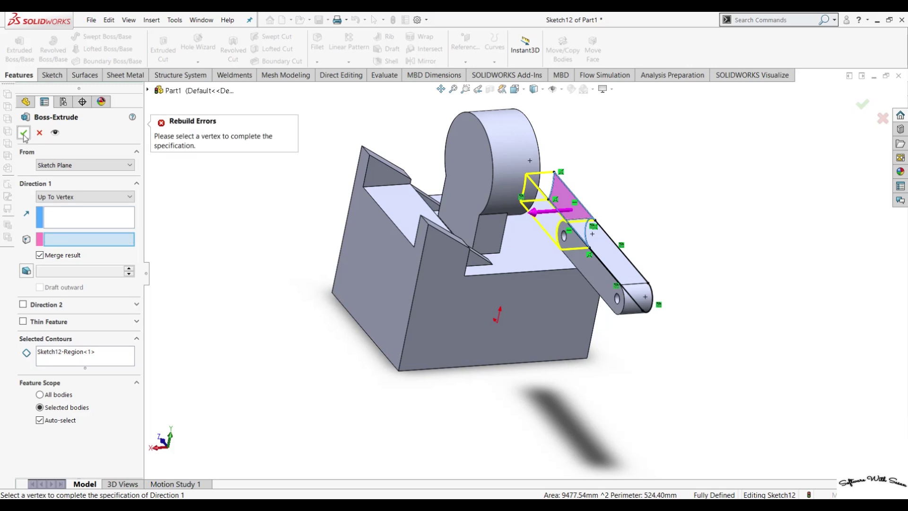
Step: Set the end condition to Up To Surface on the link's face and confirm Boss-Extrude10
{"action": "left_click", "coordinate": [63, 198]}
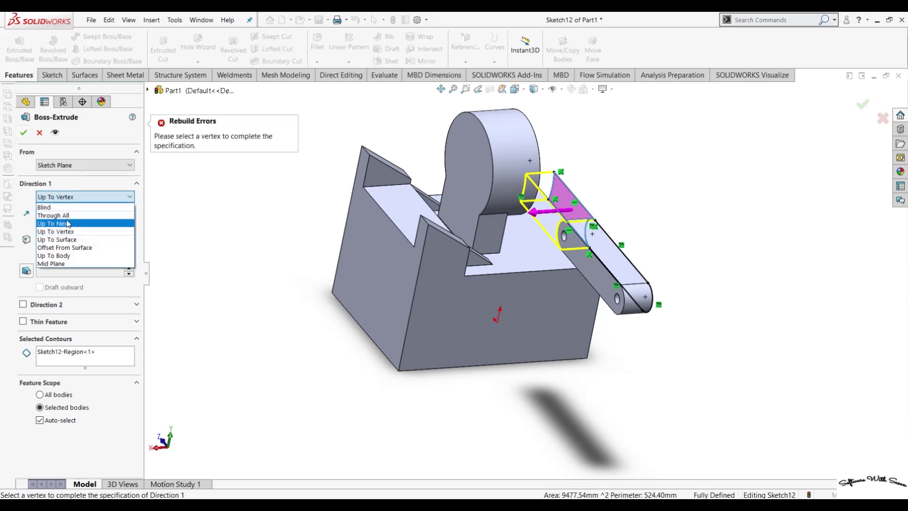
{"action": "left_click", "coordinate": [66, 239]}
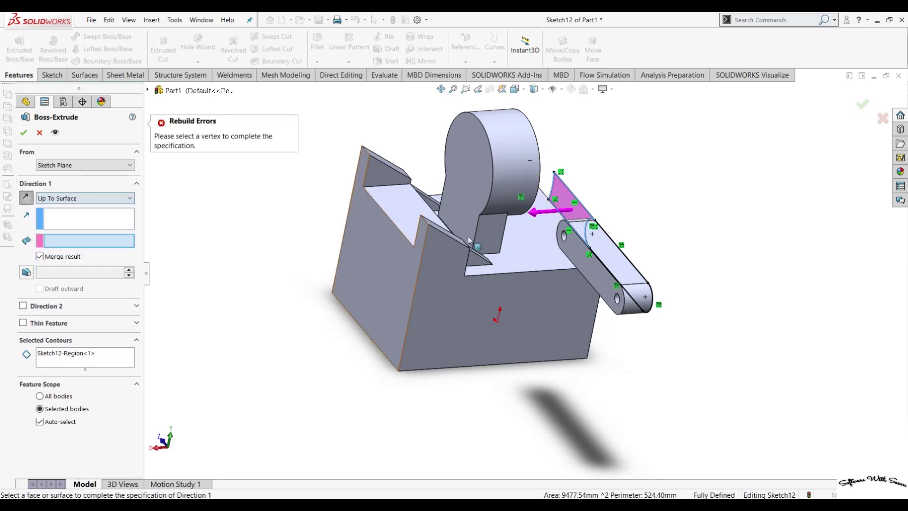
{"action": "left_click", "coordinate": [580, 256]}
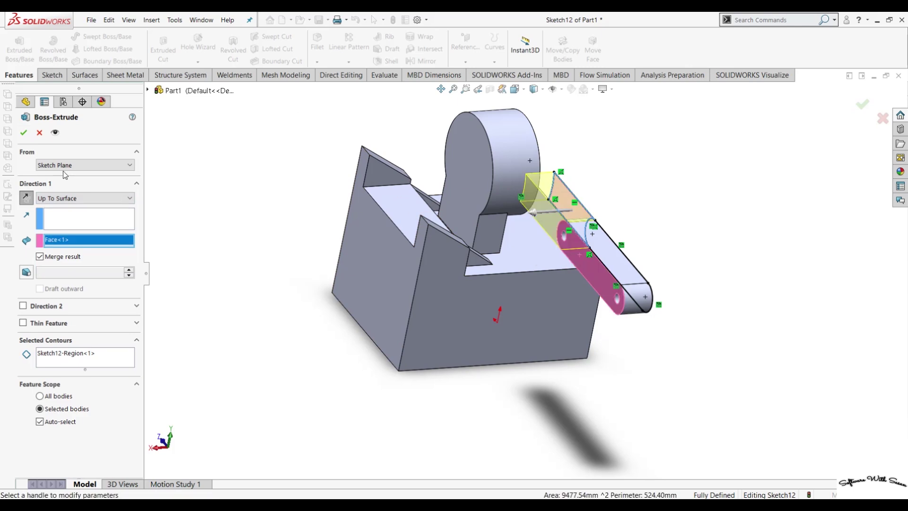
{"action": "left_click", "coordinate": [26, 134]}
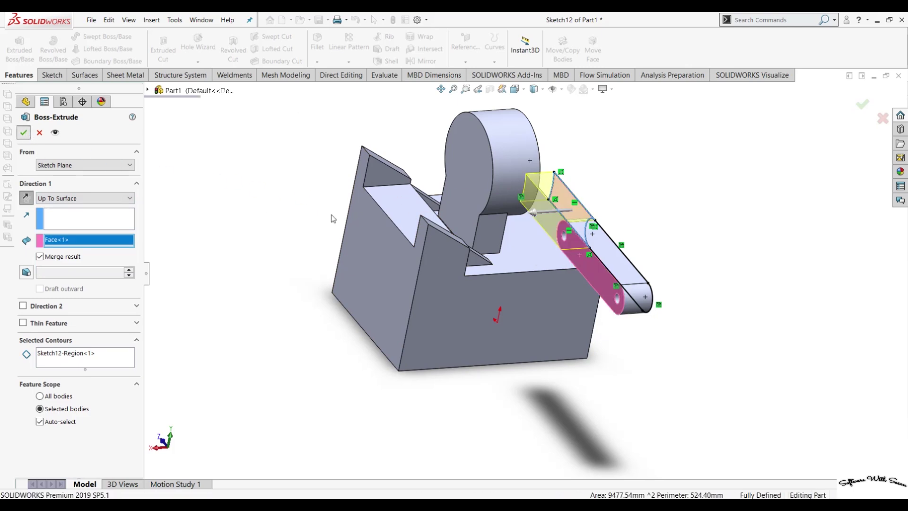
{"action": "mouse_move", "coordinate": [321, 211]}
{"action": "middle_mouse_down"}
{"action": "mouse_move", "coordinate": [231, 214]}
{"action": "mouse_move", "coordinate": [267, 201]}
{"action": "middle_mouse_up"}
Step: Roll back before Boss-Extrude10 and redefine Boss-Extrude9 as a reversed 60 mm Blind extrusion
{"action": "key", "text": "Escape"}
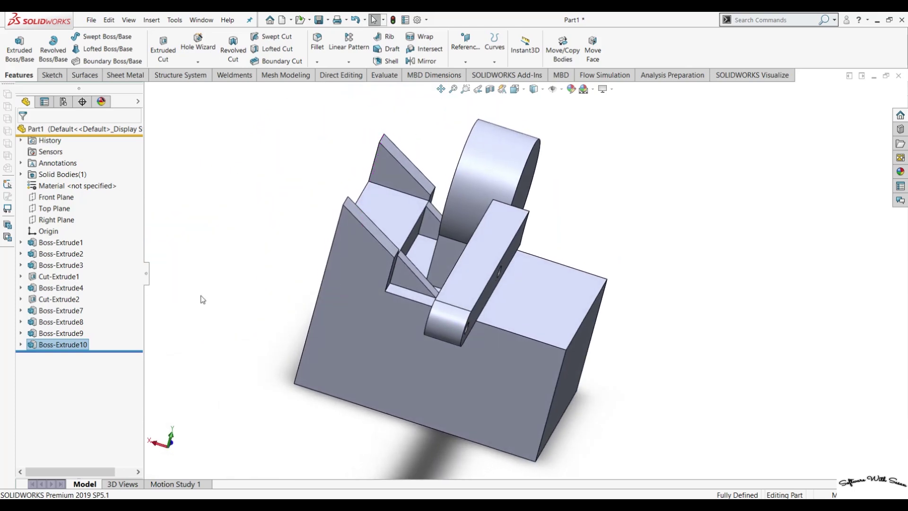
{"action": "left_click_drag", "start_coordinate": [64, 350], "coordinate": [70, 339]}
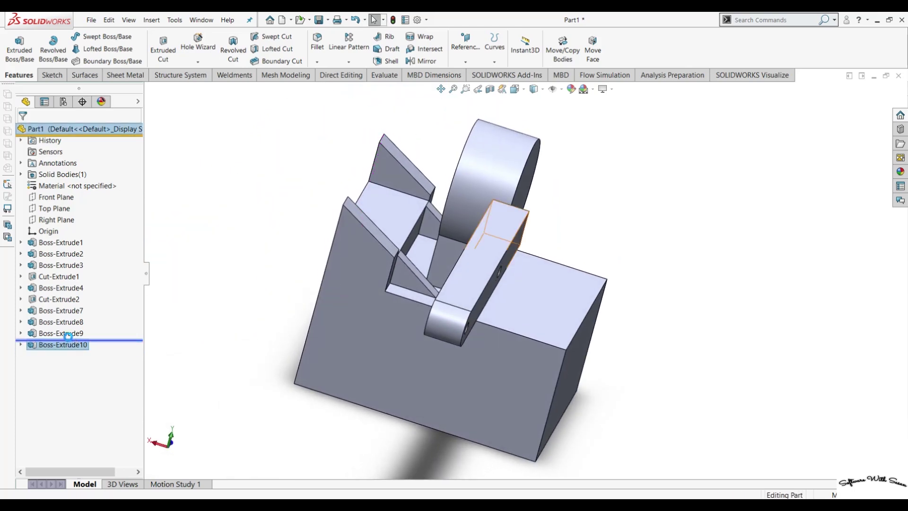
{"action": "left_click", "coordinate": [68, 333]}
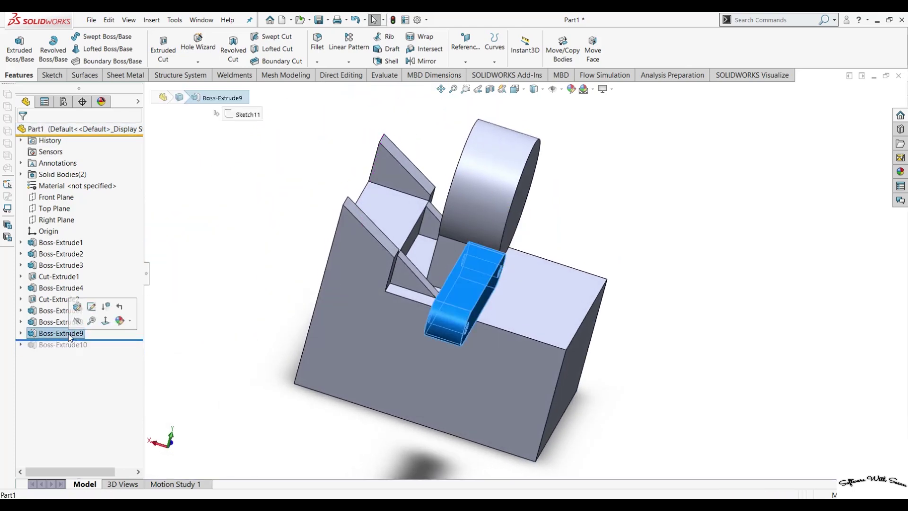
{"action": "left_click", "coordinate": [77, 309]}
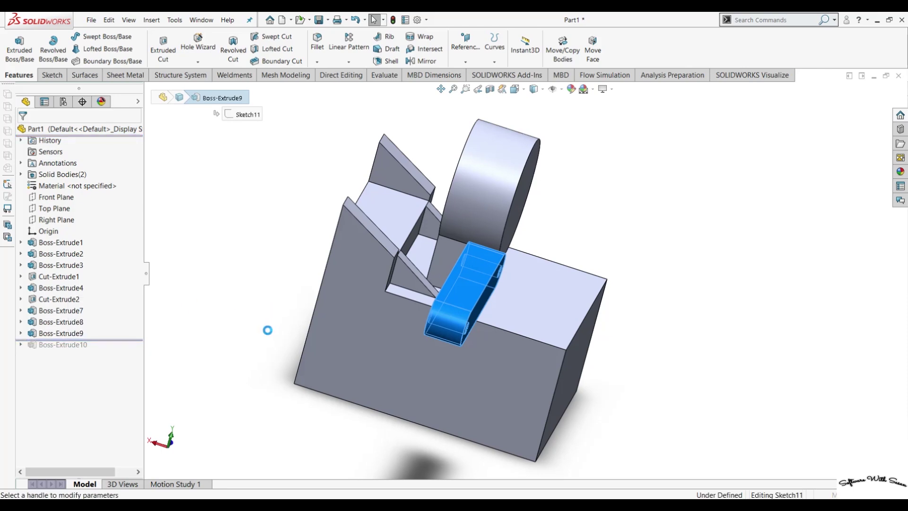
{"action": "mouse_move", "coordinate": [269, 332]}
{"action": "middle_mouse_down"}
{"action": "mouse_move", "coordinate": [243, 298]}
{"action": "mouse_move", "coordinate": [223, 314]}
{"action": "mouse_move", "coordinate": [239, 339]}
{"action": "middle_mouse_up"}
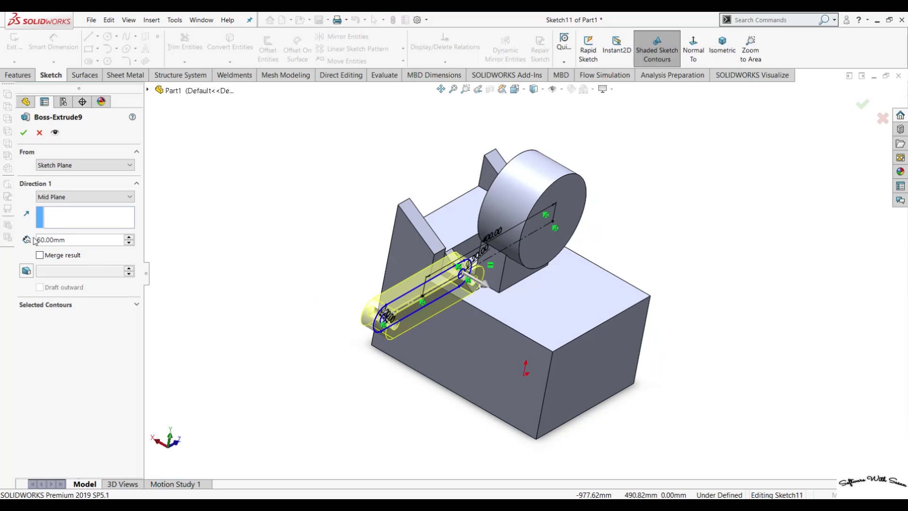
{"action": "left_click", "coordinate": [60, 198]}
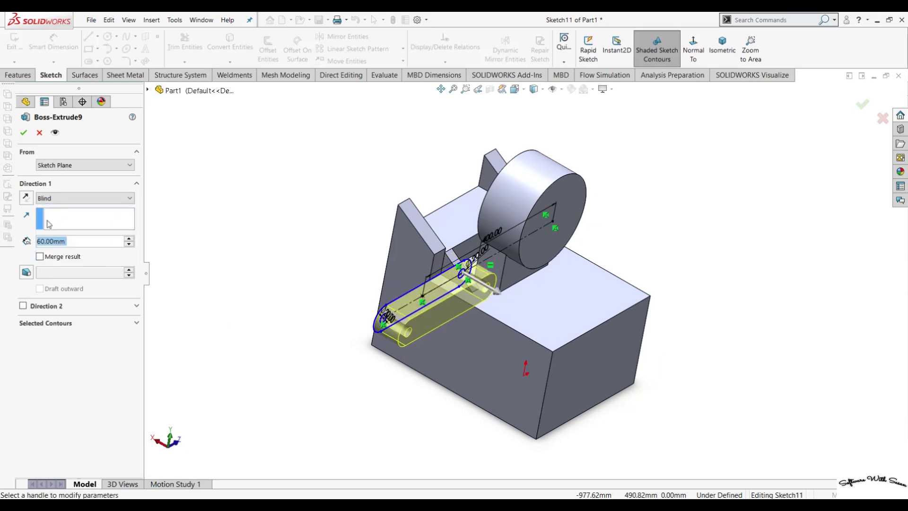
{"action": "left_click", "coordinate": [26, 199]}
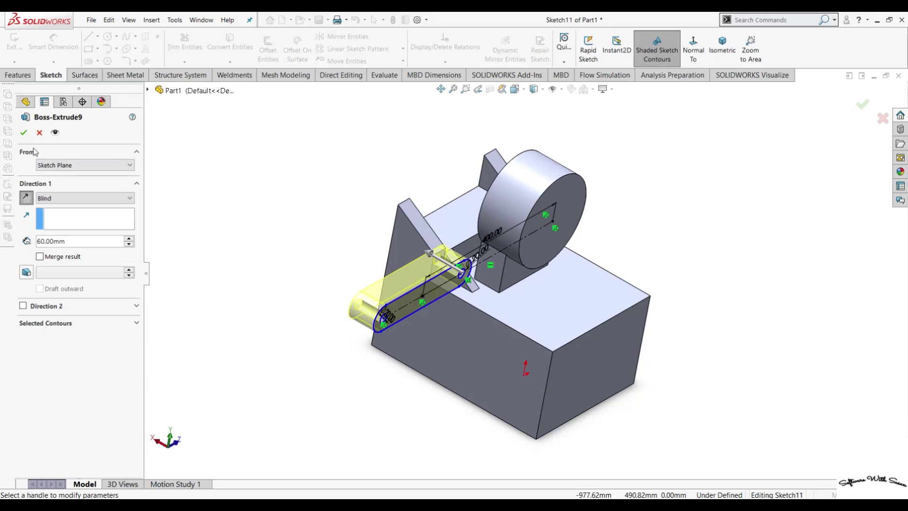
{"action": "left_click", "coordinate": [24, 134]}
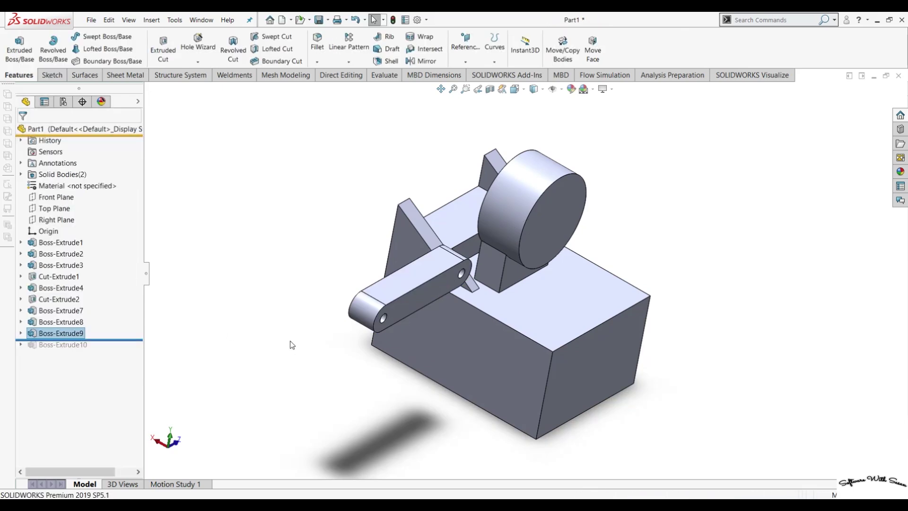
Step: Roll the tree forward and delete the failed Boss-Extrude10 along with Sketch12
{"action": "mouse_move", "coordinate": [259, 284]}
{"action": "middle_mouse_down"}
{"action": "mouse_move", "coordinate": [282, 325]}
{"action": "mouse_move", "coordinate": [235, 320]}
{"action": "mouse_move", "coordinate": [219, 360]}
{"action": "mouse_move", "coordinate": [304, 349]}
{"action": "mouse_move", "coordinate": [314, 375]}
{"action": "middle_mouse_up"}
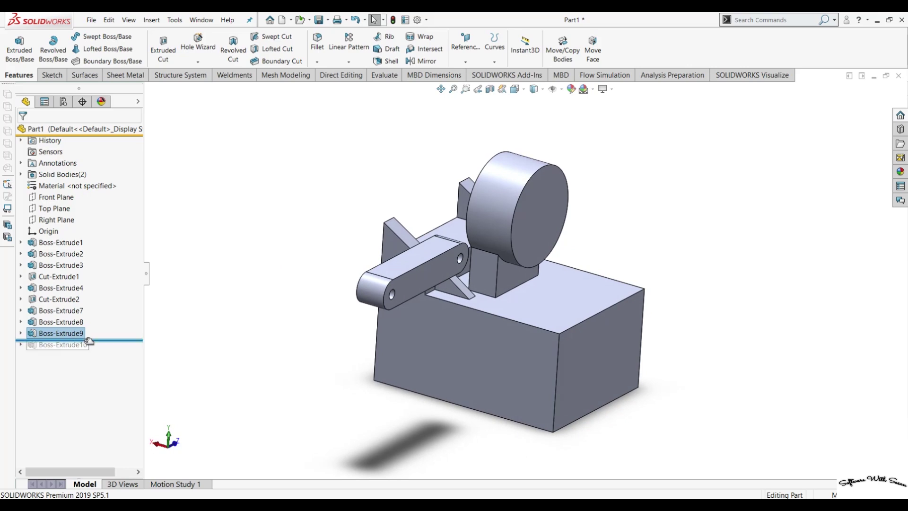
{"action": "left_click_drag", "start_coordinate": [88, 341], "coordinate": [86, 349]}
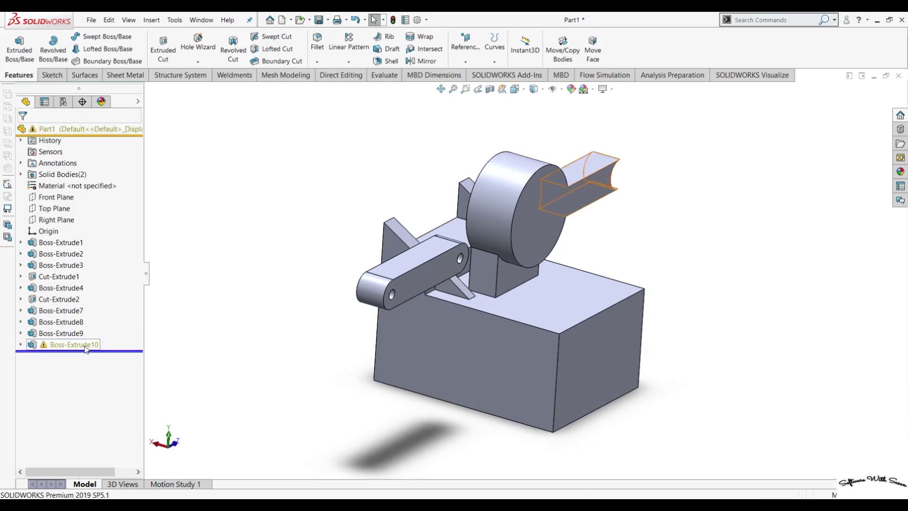
{"action": "mouse_move", "coordinate": [310, 367]}
{"action": "middle_mouse_down"}
{"action": "mouse_move", "coordinate": [259, 355]}
{"action": "mouse_move", "coordinate": [246, 377]}
{"action": "mouse_move", "coordinate": [250, 384]}
{"action": "mouse_move", "coordinate": [322, 347]}
{"action": "mouse_move", "coordinate": [282, 367]}
{"action": "middle_mouse_up"}
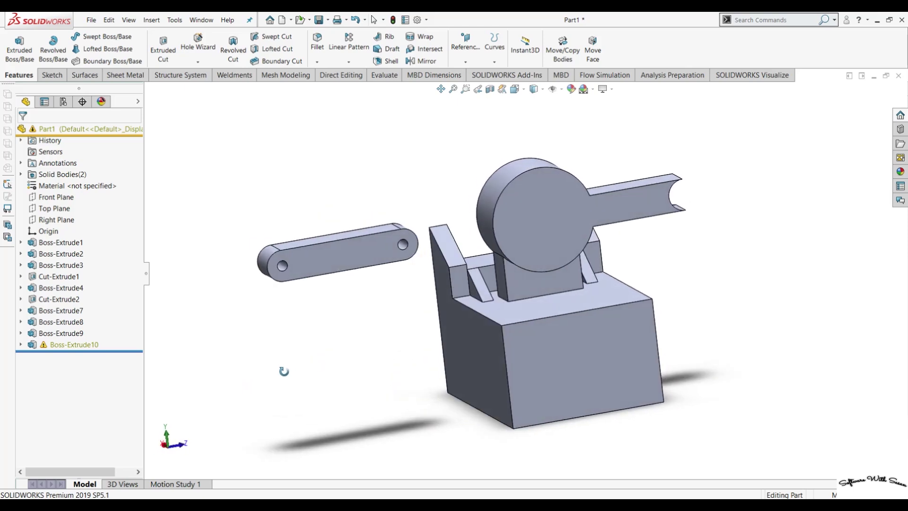
{"action": "left_click", "coordinate": [81, 341]}
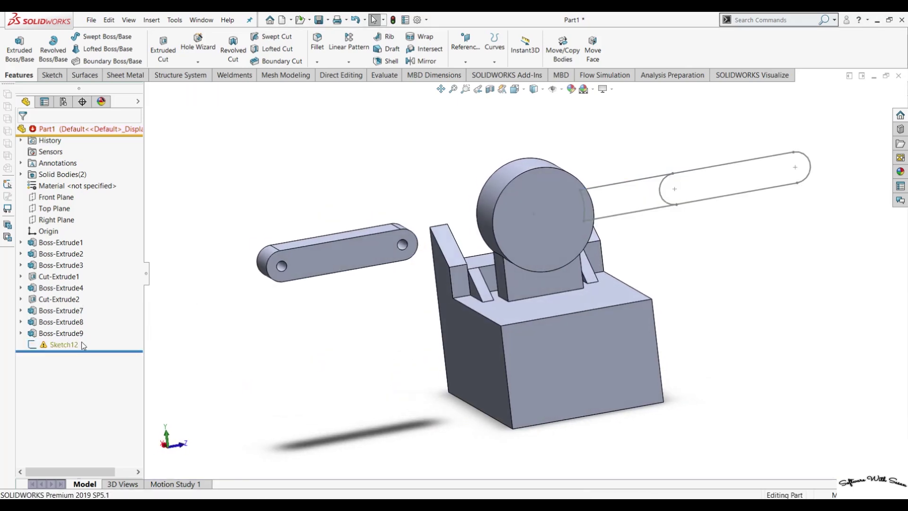
{"action": "mouse_move", "coordinate": [305, 362]}
{"action": "middle_mouse_down"}
{"action": "mouse_move", "coordinate": [351, 328]}
{"action": "mouse_move", "coordinate": [313, 332]}
{"action": "mouse_move", "coordinate": [285, 366]}
{"action": "middle_mouse_up"}
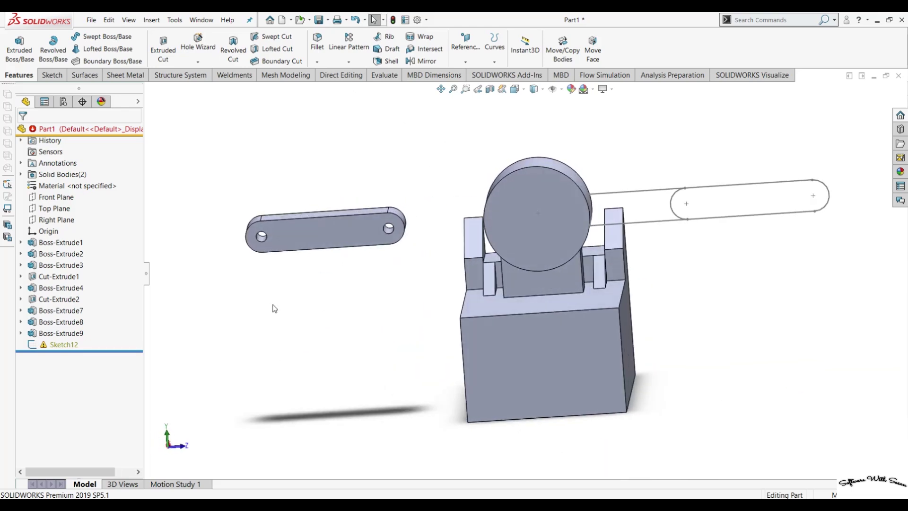
{"action": "left_click", "coordinate": [67, 344]}
{"action": "key", "text": "Delete"}
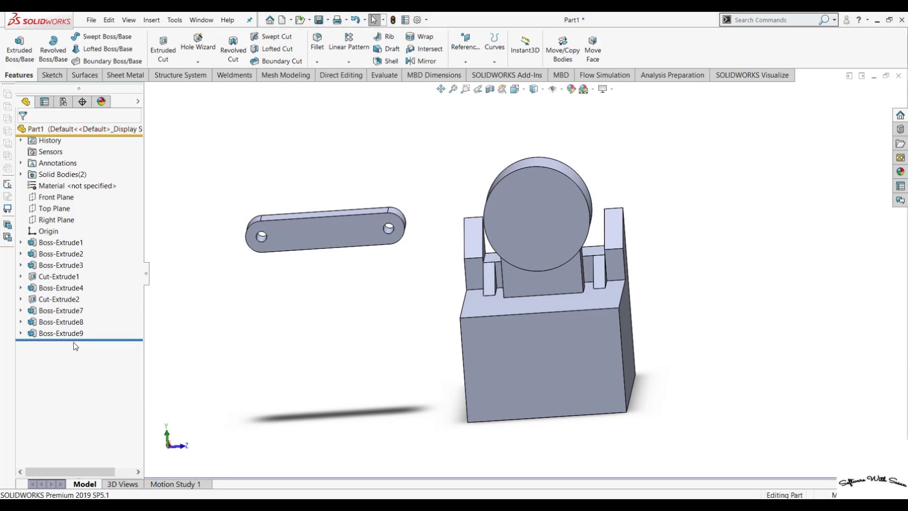
Step: On the link arm face, sketch upper and lower horizontal lines from the arm end to the cylinder
{"action": "left_click", "coordinate": [359, 231]}
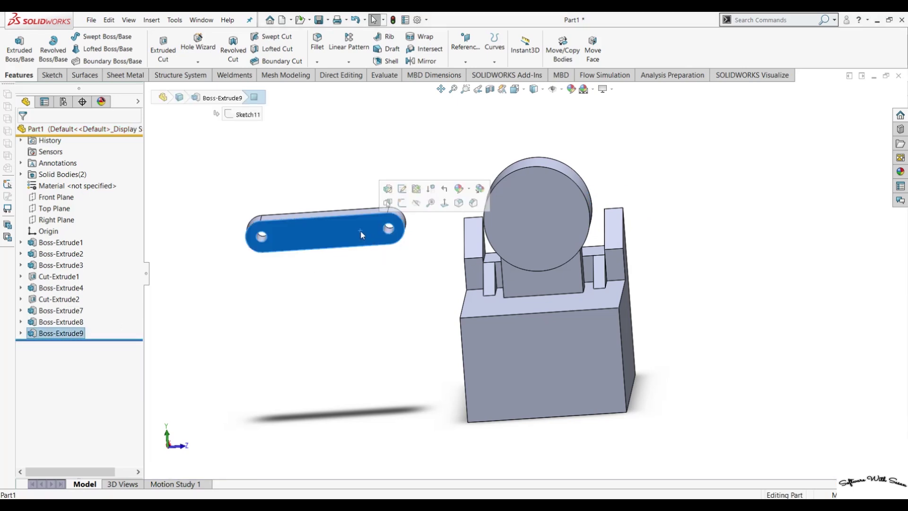
{"action": "key", "text": "ctrl+8"}
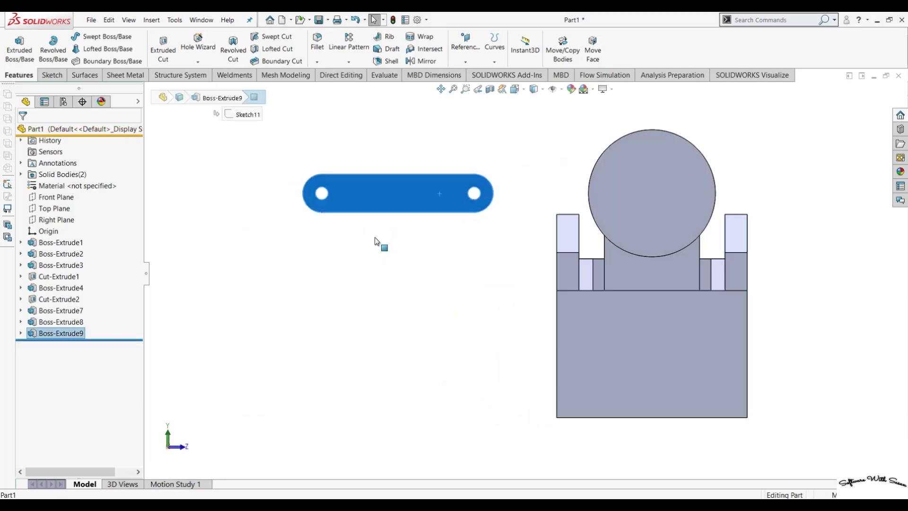
{"action": "left_click", "coordinate": [51, 75]}
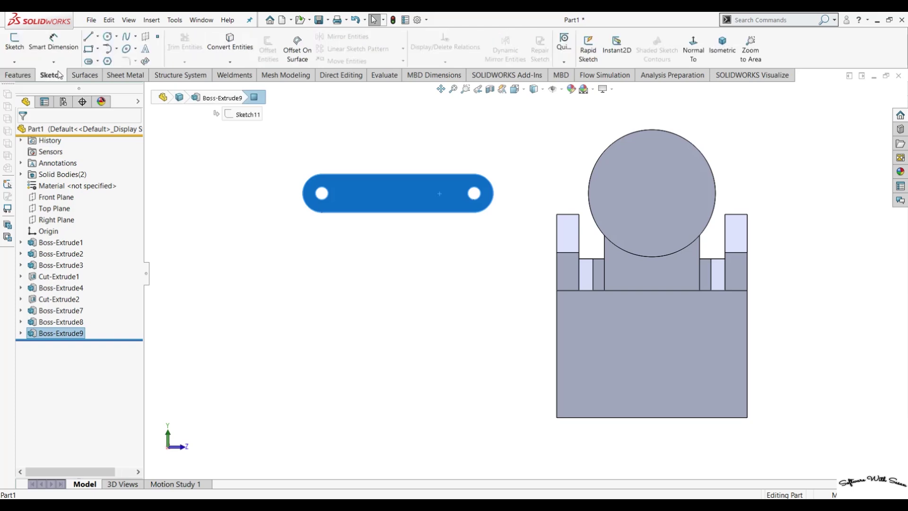
{"action": "left_click", "coordinate": [88, 37]}
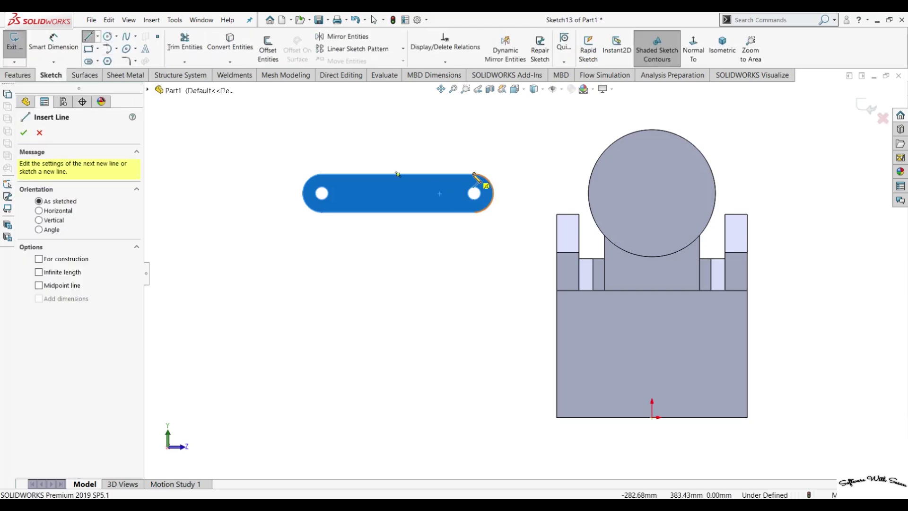
{"action": "left_click", "coordinate": [474, 174]}
{"action": "left_click", "coordinate": [592, 174]}
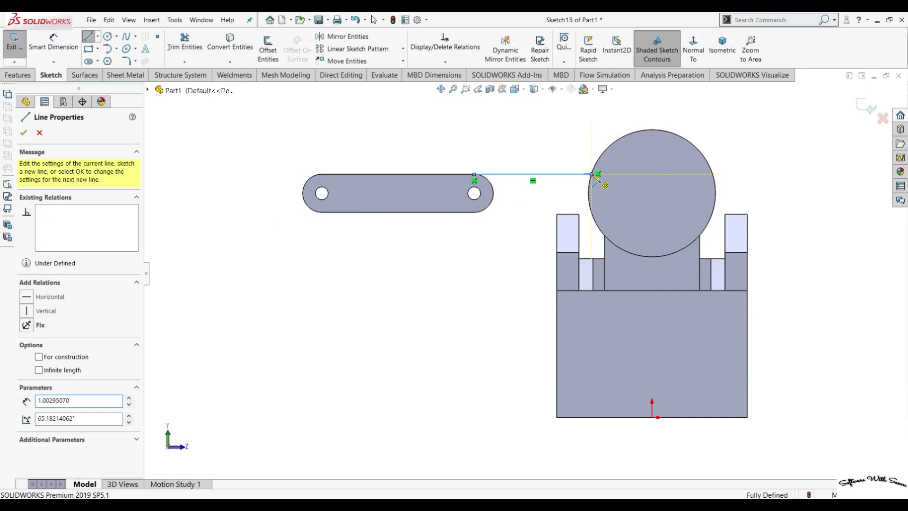
{"action": "key", "text": "Escape"}
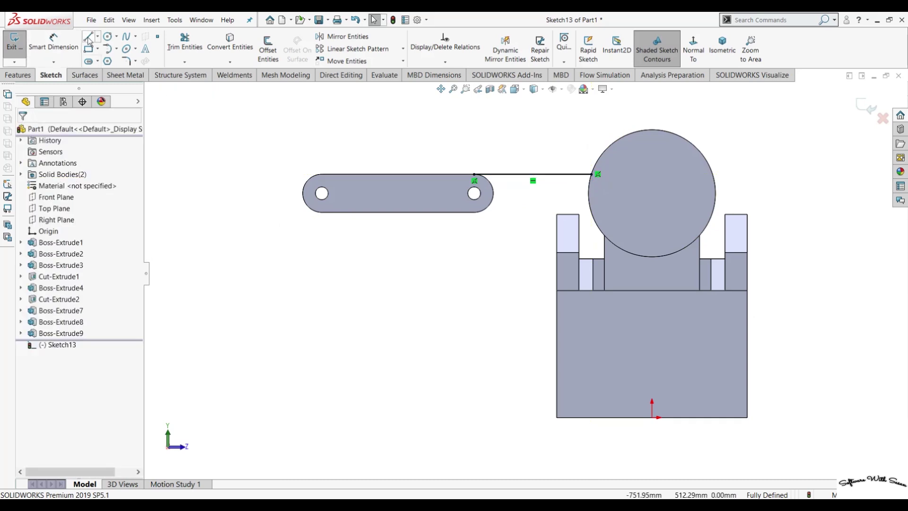
{"action": "left_click", "coordinate": [474, 212]}
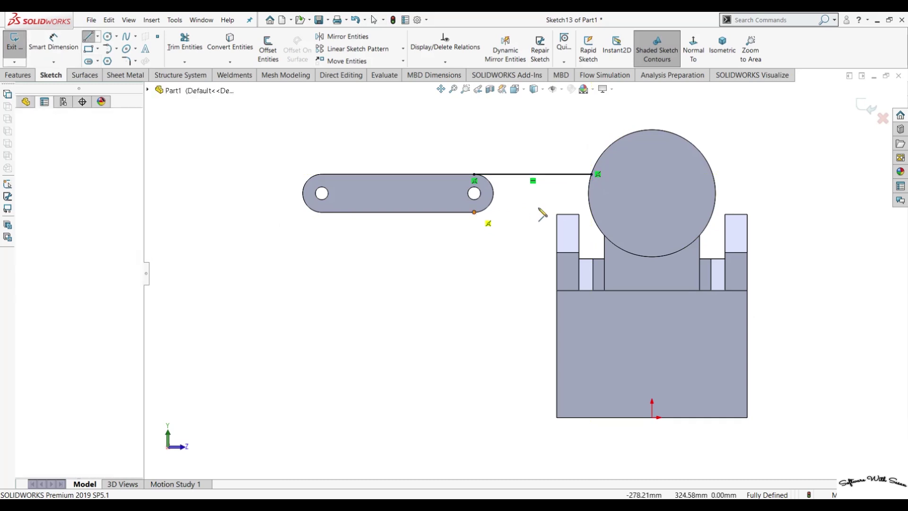
{"action": "left_click", "coordinate": [593, 213]}
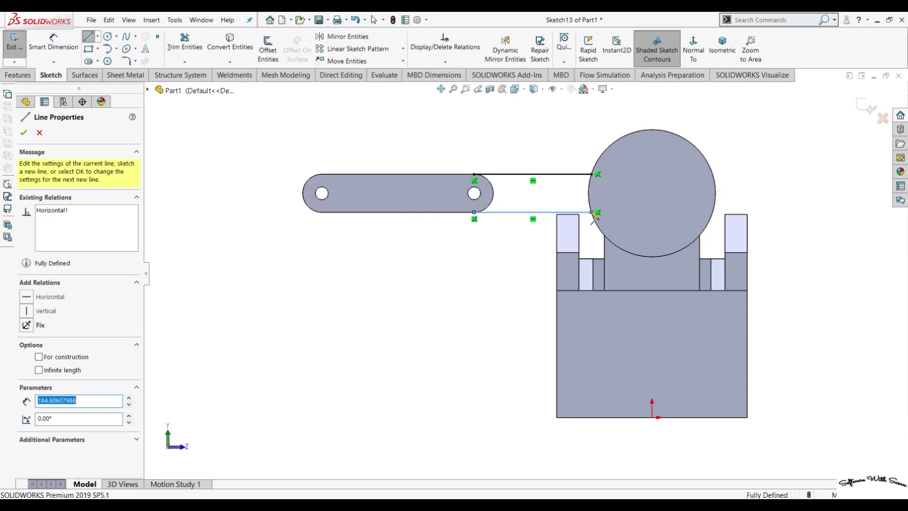
{"action": "key", "text": "Escape"}
Step: Convert the cylinder and arm outlines, then trim the excess arc and arm edge between the lines
{"action": "left_click", "coordinate": [611, 209]}
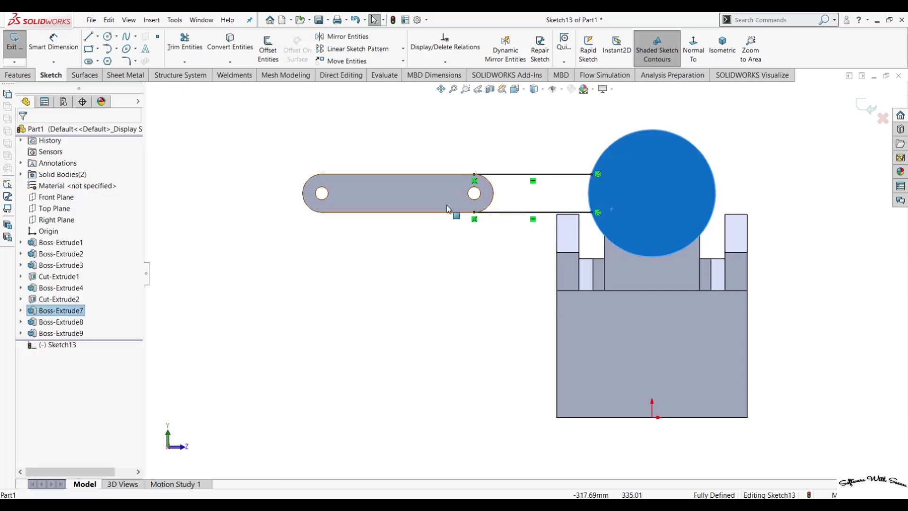
{"action": "left_click", "coordinate": [380, 191], "text": "ctrl"}
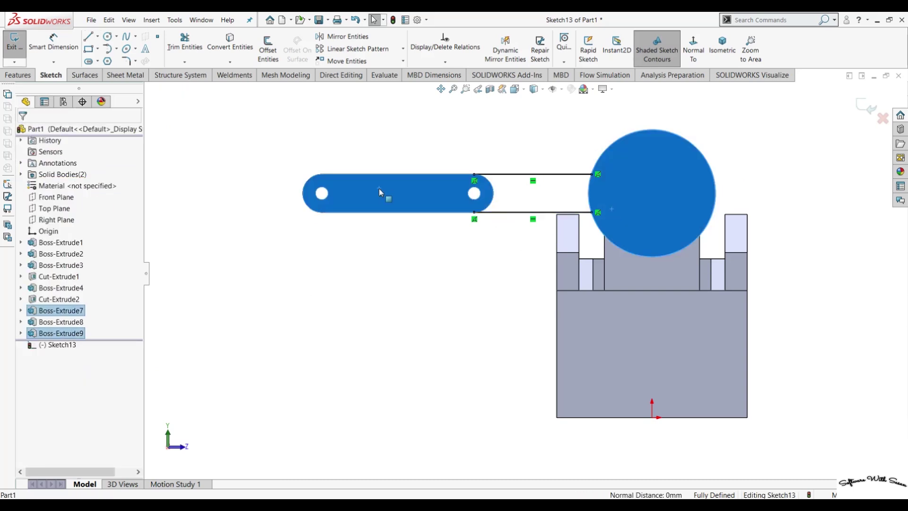
{"action": "left_click", "coordinate": [233, 47]}
{"action": "left_click", "coordinate": [184, 43]}
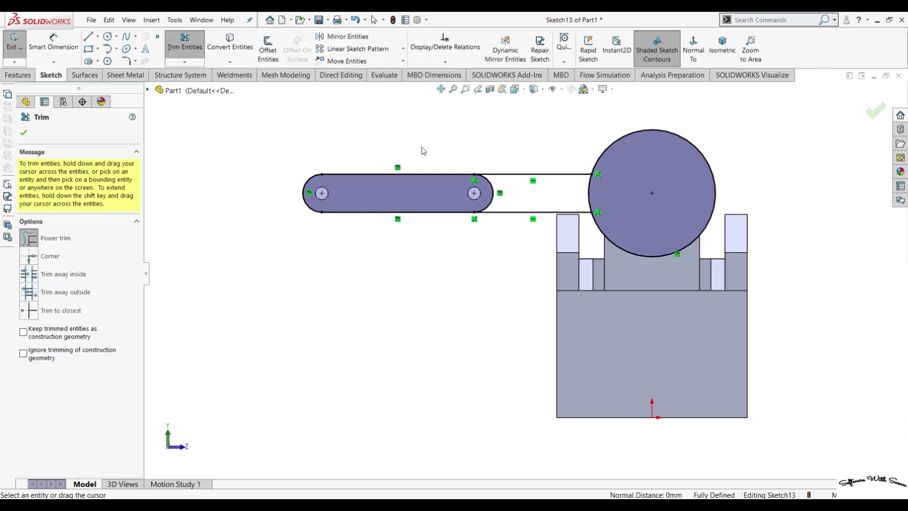
{"action": "left_click_drag", "start_coordinate": [585, 134], "coordinate": [695, 171]}
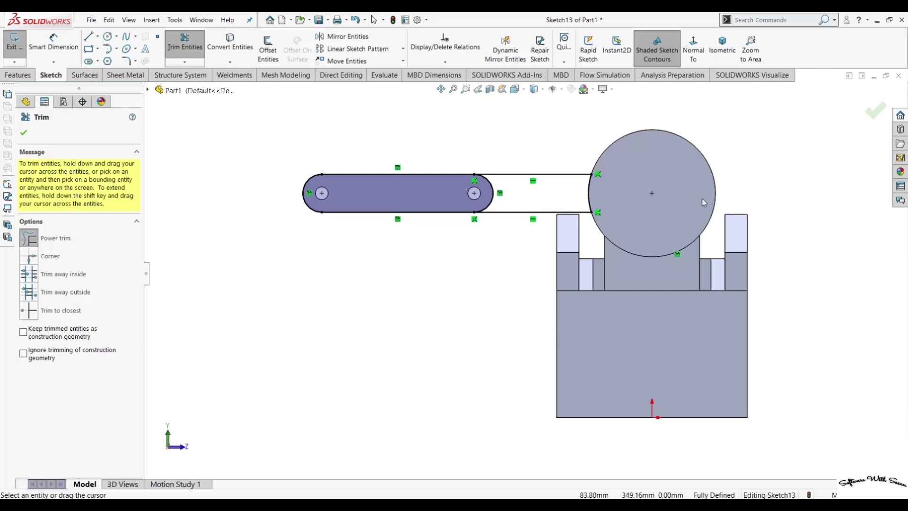
{"action": "left_click_drag", "start_coordinate": [364, 266], "coordinate": [359, 156]}
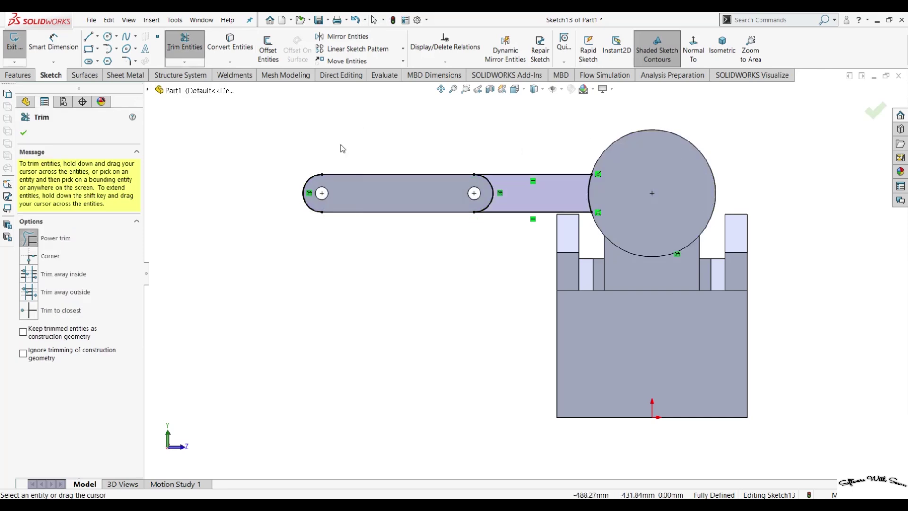
{"action": "key", "text": "ctrl+7"}
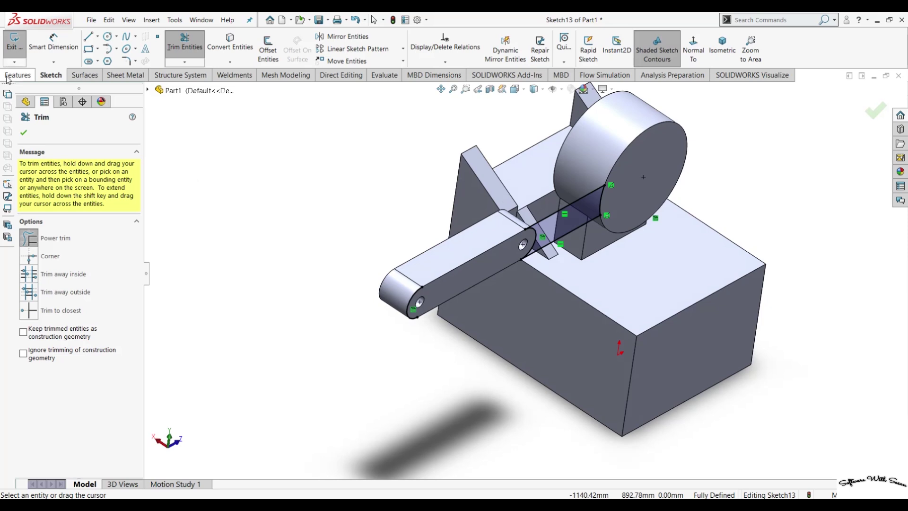
Step: Extrude Sketch13's bridge region Up To Surface on the arm face with Merge result unchecked
{"action": "left_click", "coordinate": [7, 76]}
{"action": "left_click", "coordinate": [19, 47]}
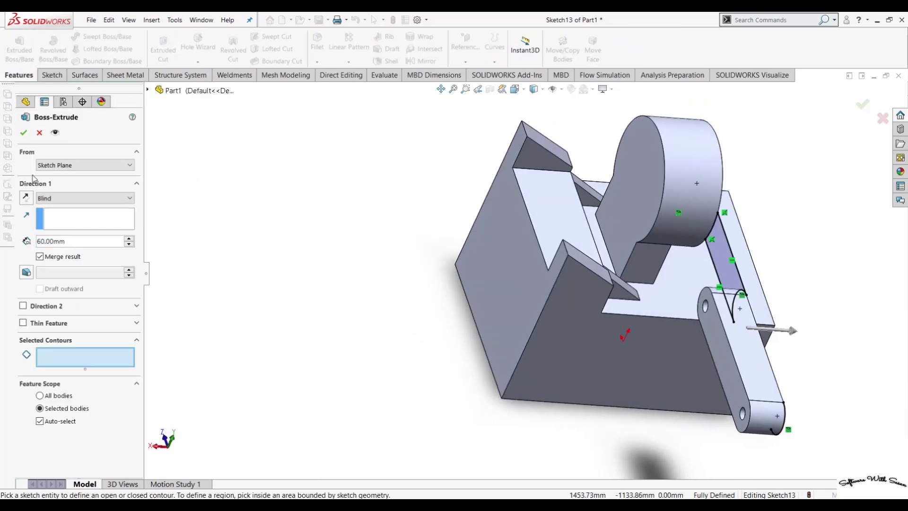
{"action": "left_click", "coordinate": [42, 198]}
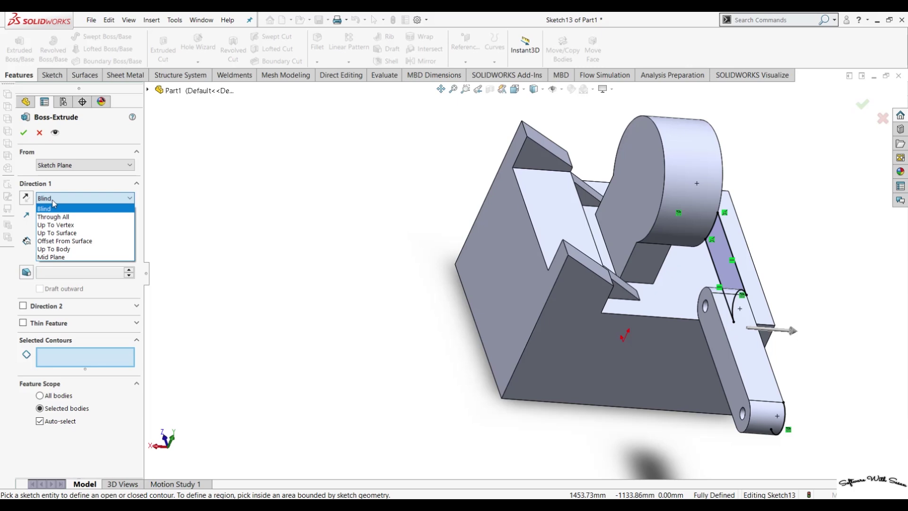
{"action": "left_click", "coordinate": [87, 233]}
{"action": "left_click", "coordinate": [725, 345]}
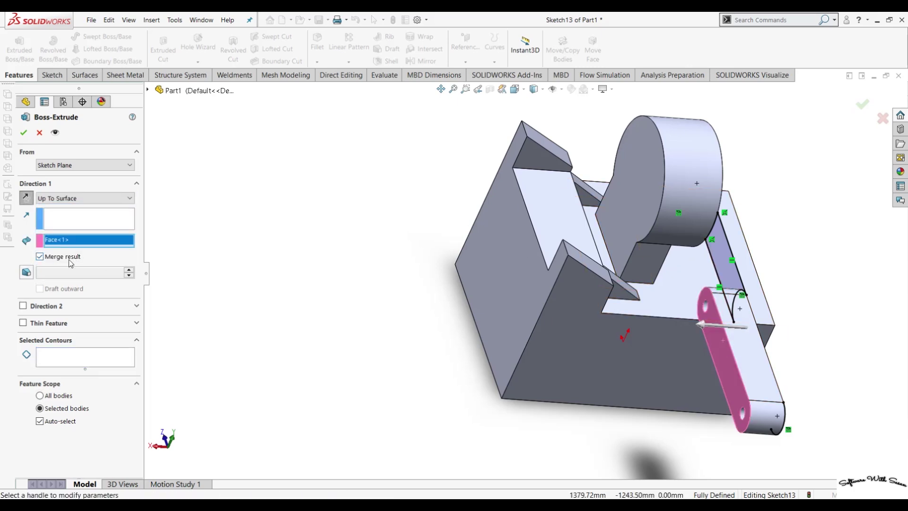
{"action": "left_click", "coordinate": [40, 256]}
{"action": "left_click", "coordinate": [91, 356]}
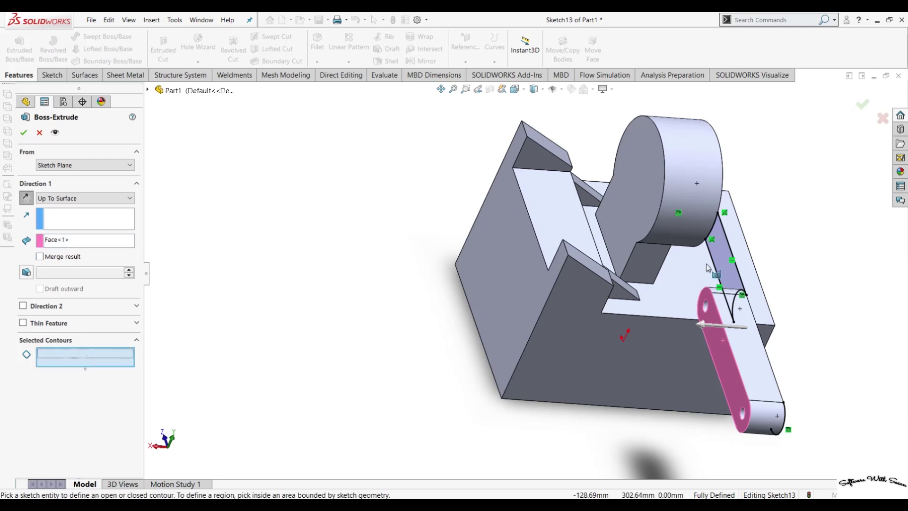
{"action": "left_click", "coordinate": [727, 271]}
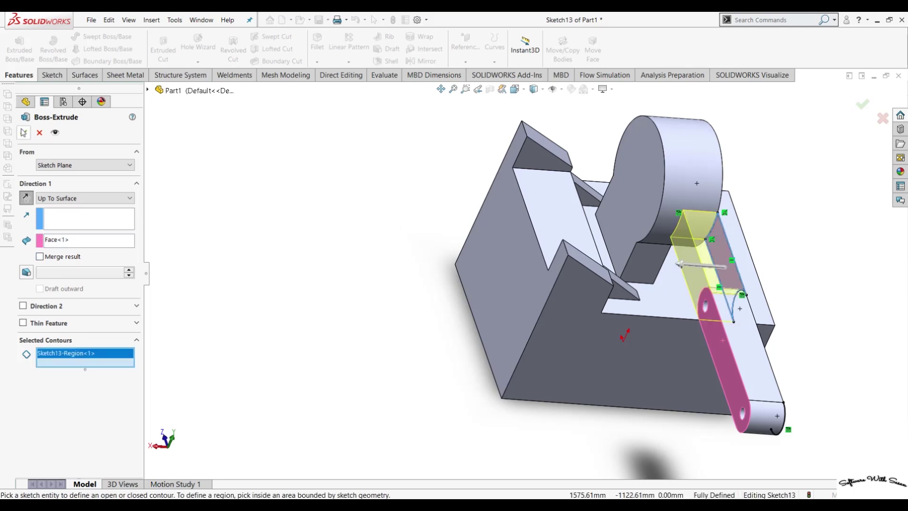
{"action": "key", "text": "Return"}
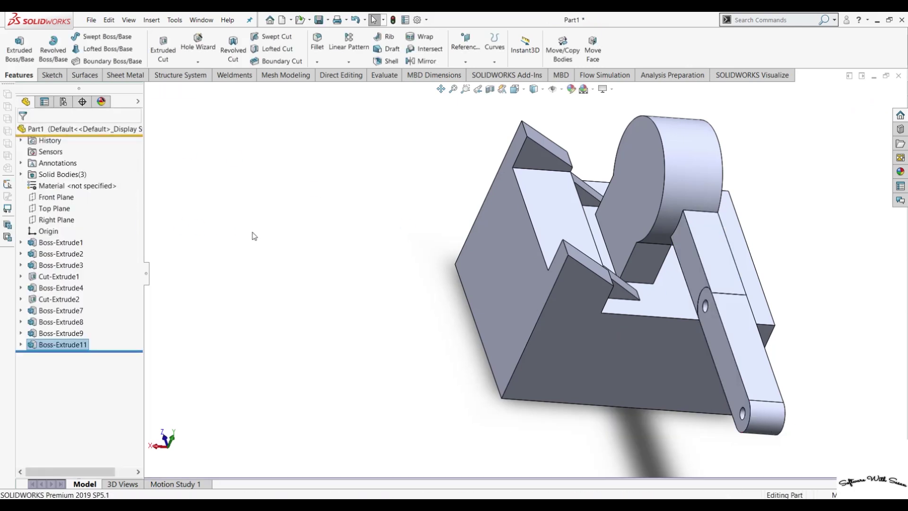
{"action": "middle_click_drag", "start_coordinate": [254, 236], "coordinate": [260, 175]}
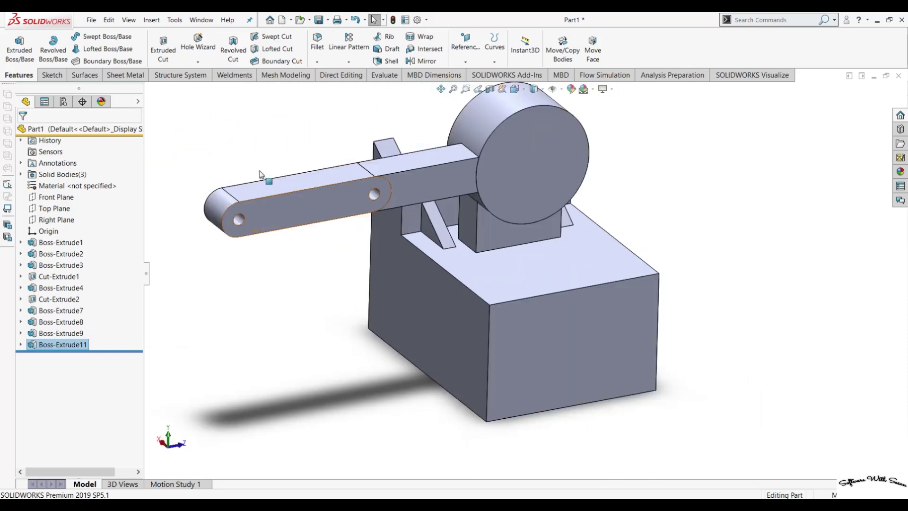
Step: Create Plane1 offset 10 mm from the link arm's side face, also referencing its front face
{"action": "mouse_move", "coordinate": [393, 297]}
{"action": "middle_mouse_down"}
{"action": "mouse_move", "coordinate": [351, 281]}
{"action": "mouse_move", "coordinate": [363, 297]}
{"action": "middle_mouse_up"}
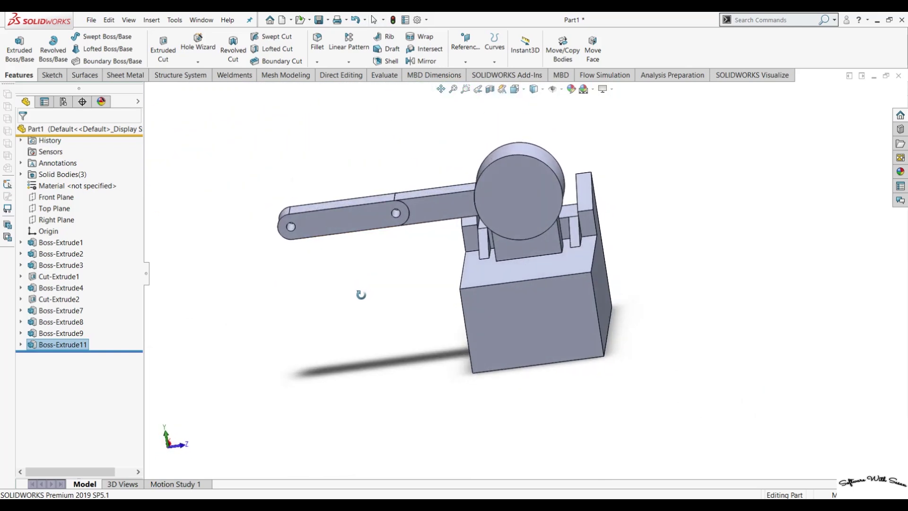
{"action": "left_click", "coordinate": [351, 221]}
{"action": "key", "text": "ctrl+8"}
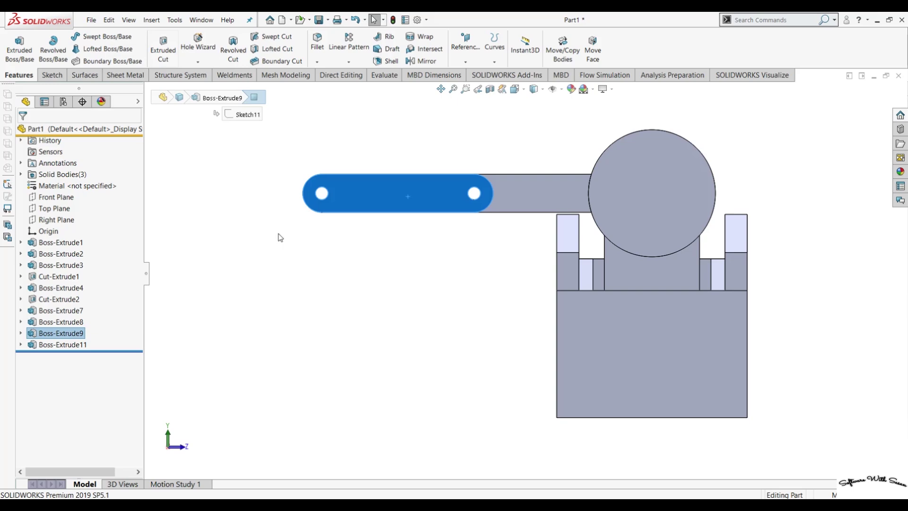
{"action": "middle_click_drag", "start_coordinate": [277, 237], "coordinate": [545, 369]}
{"action": "left_click", "coordinate": [318, 215]}
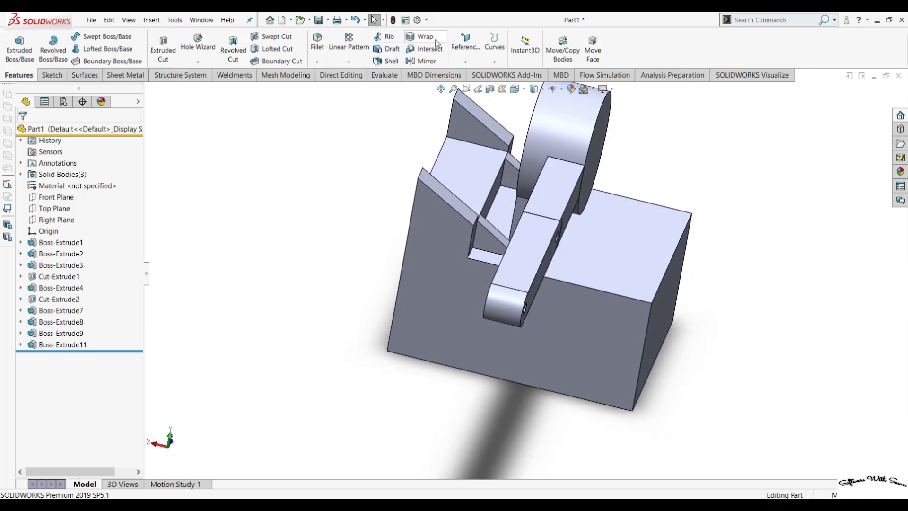
{"action": "left_click", "coordinate": [466, 60]}
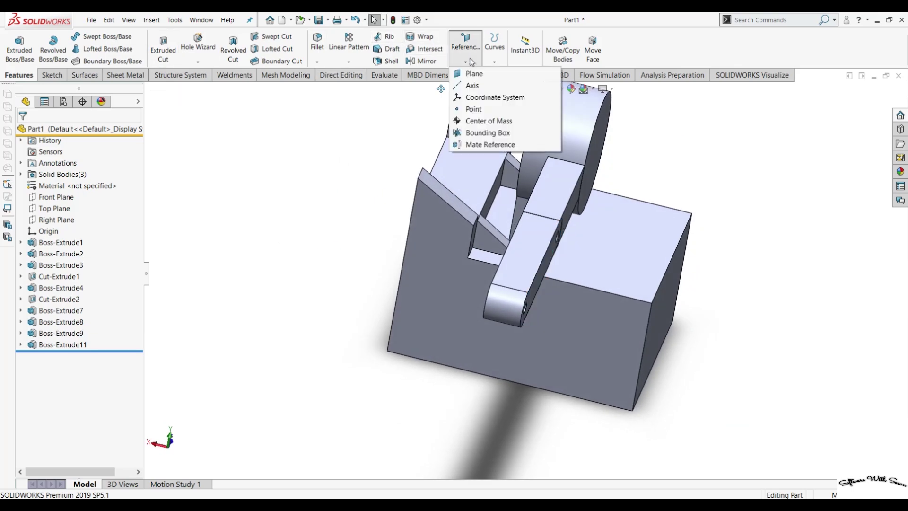
{"action": "left_click", "coordinate": [537, 286]}
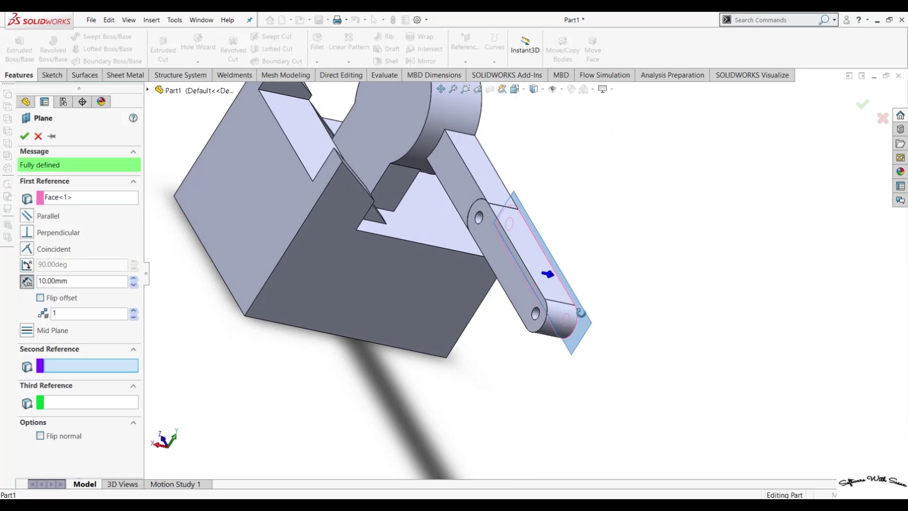
{"action": "left_click", "coordinate": [528, 294]}
{"action": "left_click", "coordinate": [23, 136]}
{"action": "mouse_move", "coordinate": [342, 328]}
{"action": "middle_mouse_down"}
{"action": "mouse_move", "coordinate": [327, 435]}
{"action": "mouse_move", "coordinate": [296, 228]}
{"action": "middle_mouse_up"}
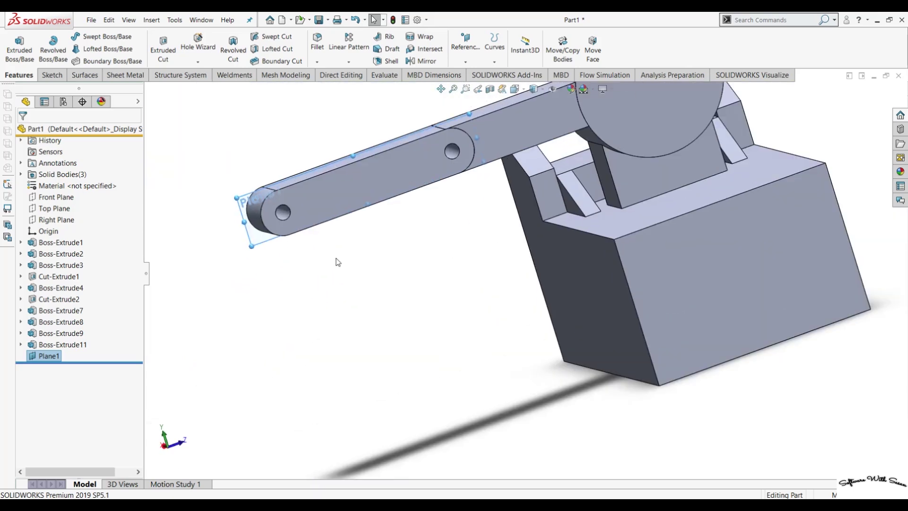
{"action": "key", "text": "ctrl+8"}
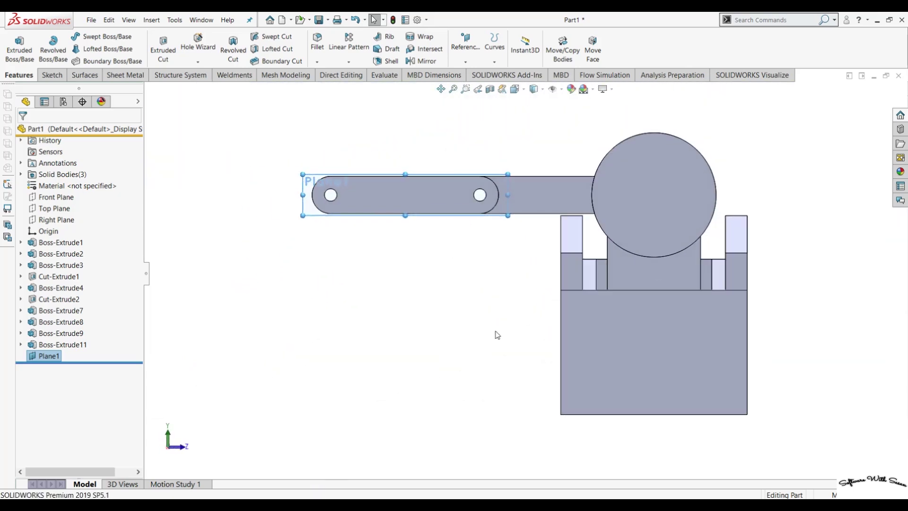
Step: Start Sketch14 on Plane1 with a straight slot and a construction centerline, viewed Normal To
{"action": "left_click", "coordinate": [52, 76]}
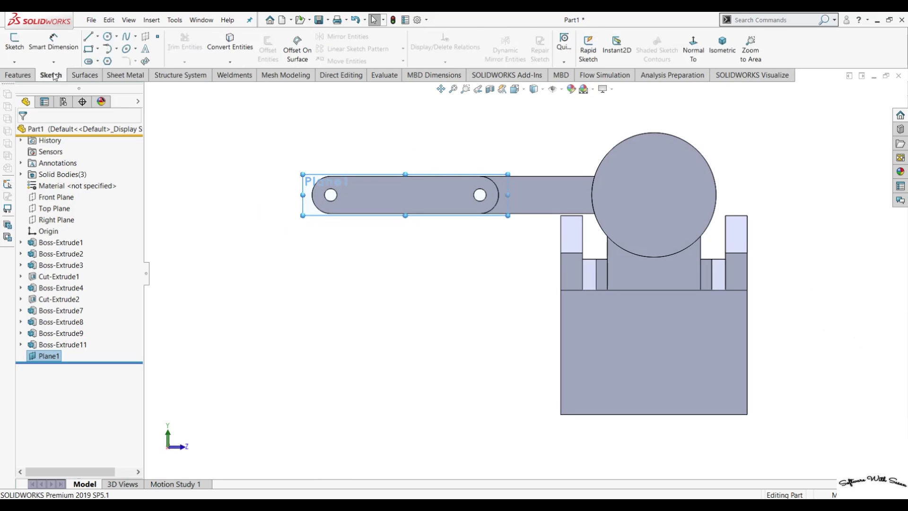
{"action": "left_click", "coordinate": [88, 62]}
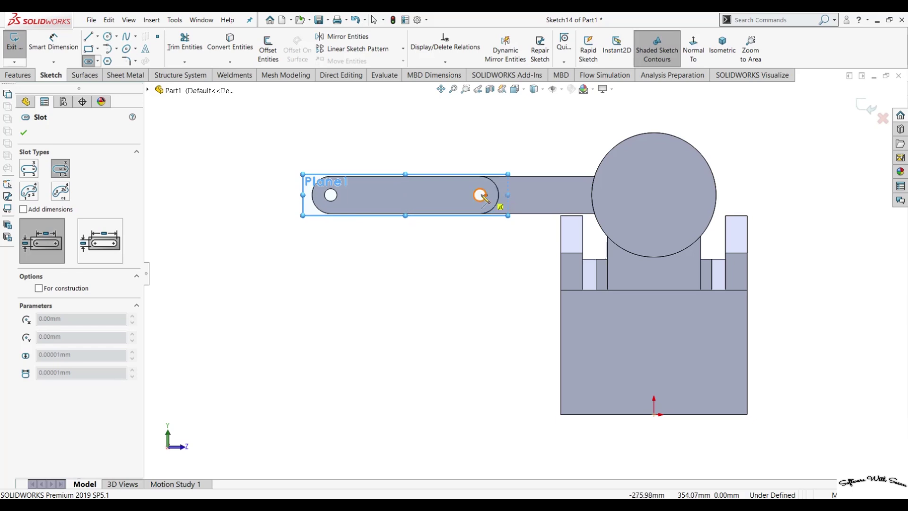
{"action": "left_click", "coordinate": [99, 37]}
{"action": "left_click", "coordinate": [110, 57]}
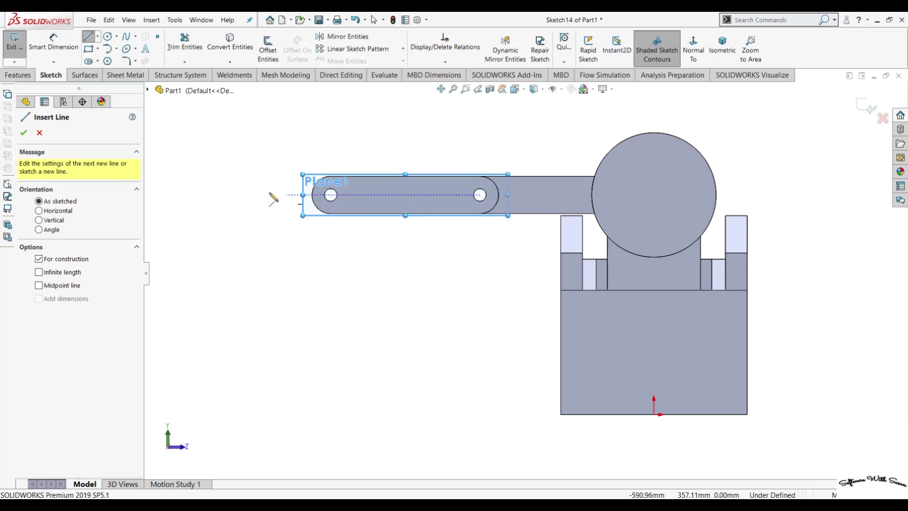
{"action": "left_click", "coordinate": [260, 195]}
{"action": "key", "text": "Escape"}
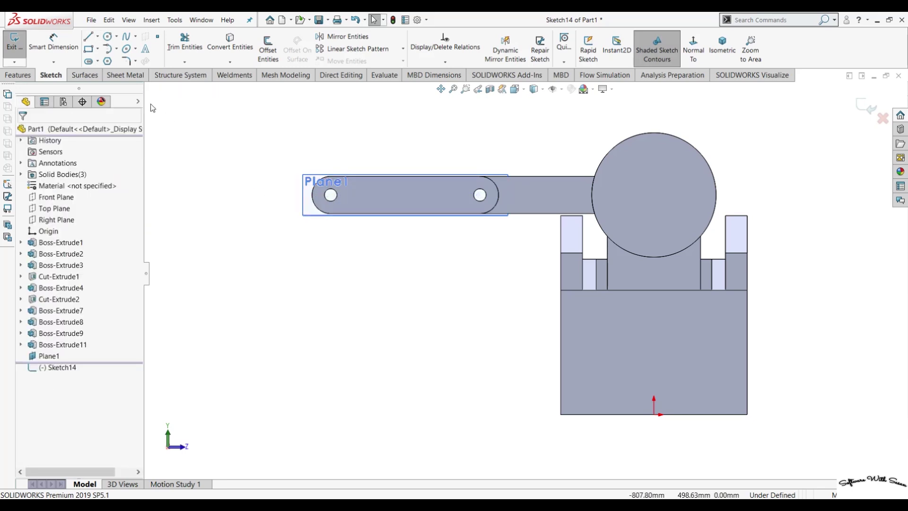
{"action": "middle_click_drag", "start_coordinate": [259, 196], "coordinate": [287, 240]}
{"action": "scroll", "coordinate": [287, 240], "scroll_direction": "down", "scroll_amount": 3}
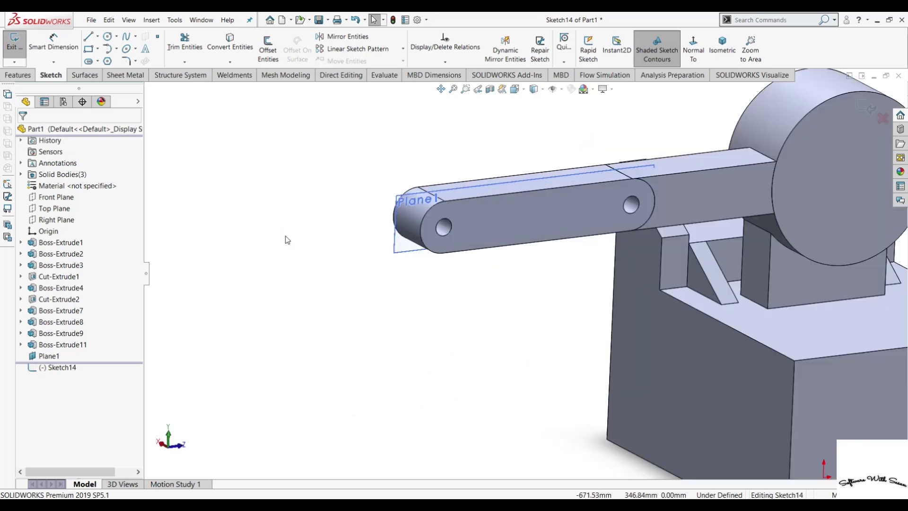
{"action": "key", "text": "ctrl+8"}
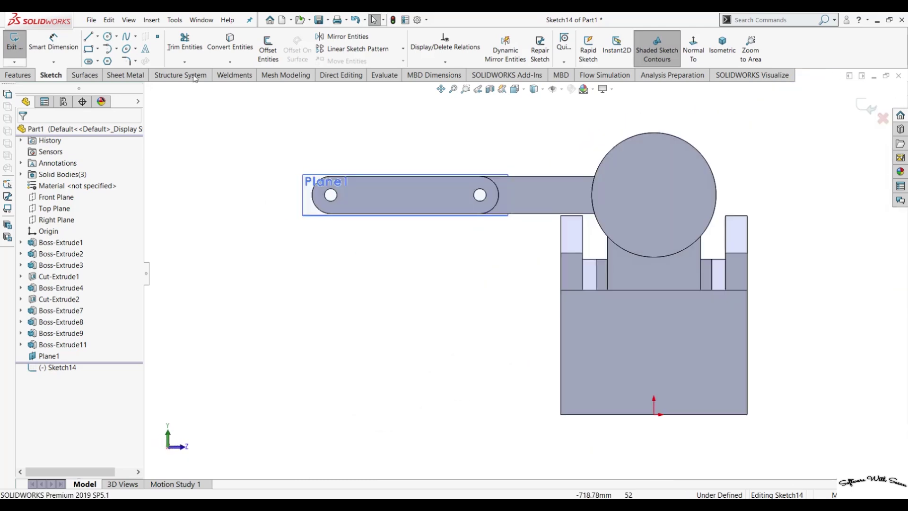
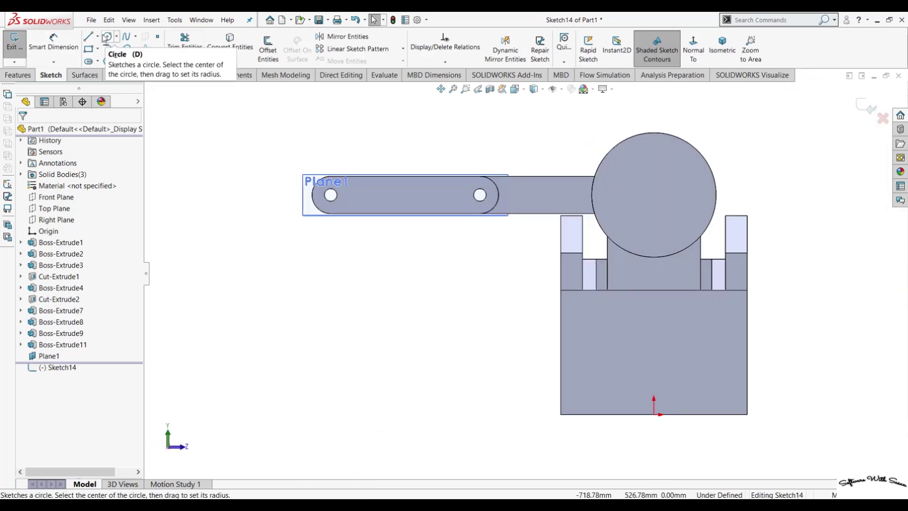
Step: Sketch a straight slot from the left hole centre to the right, about 42.7 mm wide
{"action": "left_click", "coordinate": [98, 62]}
{"action": "left_click", "coordinate": [101, 74]}
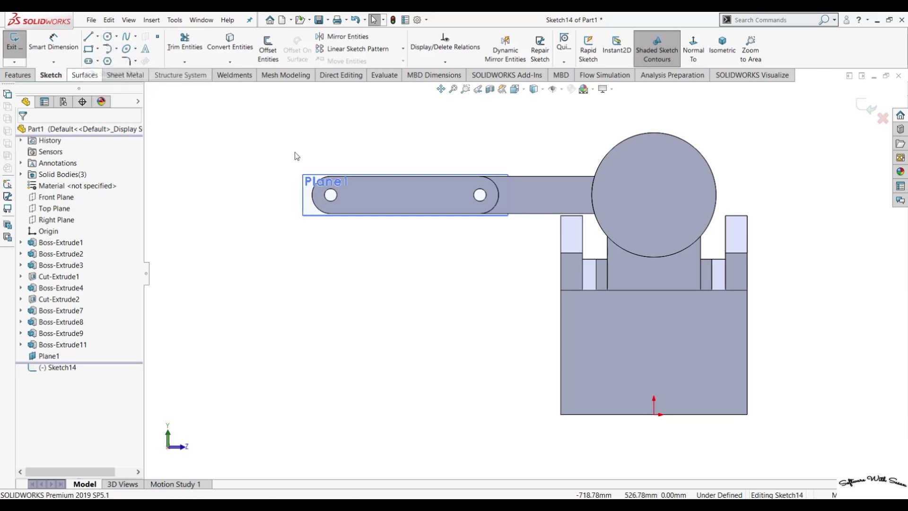
{"action": "left_click", "coordinate": [330, 195]}
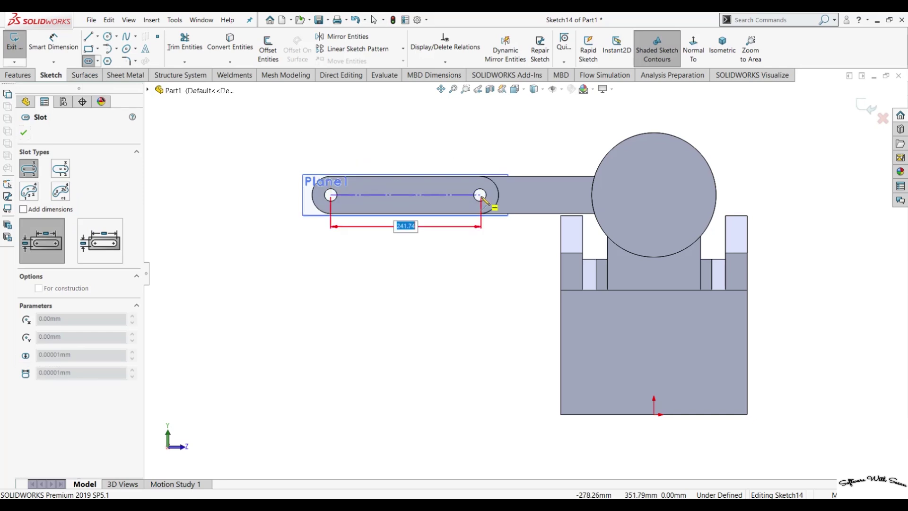
{"action": "left_click", "coordinate": [479, 195]}
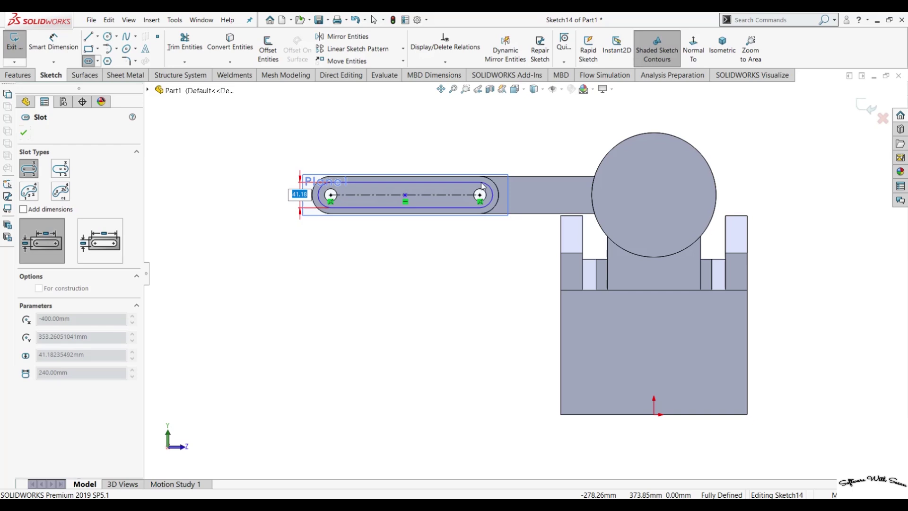
{"action": "left_click", "coordinate": [482, 185]}
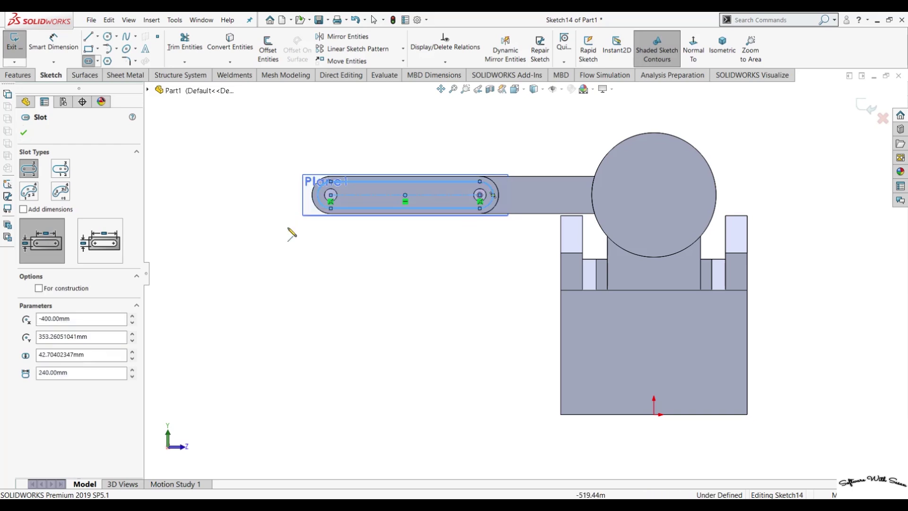
{"action": "left_click", "coordinate": [18, 78]}
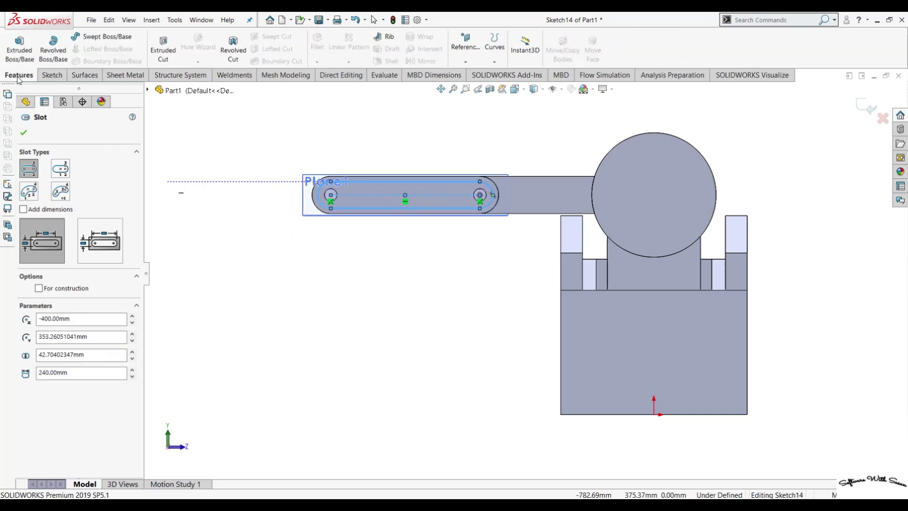
{"action": "mouse_move", "coordinate": [262, 236]}
{"action": "middle_mouse_down"}
{"action": "mouse_move", "coordinate": [313, 237]}
{"action": "mouse_move", "coordinate": [320, 278]}
{"action": "mouse_move", "coordinate": [314, 270]}
{"action": "middle_mouse_up"}
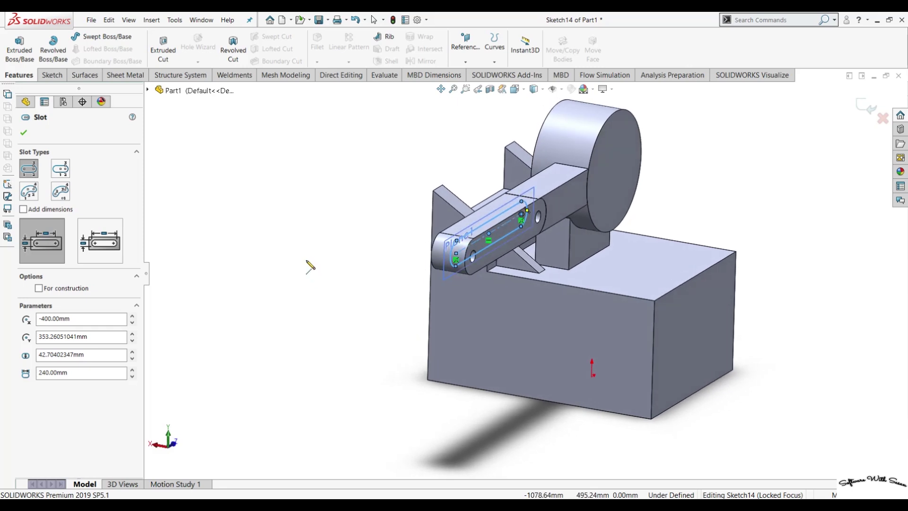
{"action": "middle_click_drag", "start_coordinate": [305, 250], "coordinate": [301, 253]}
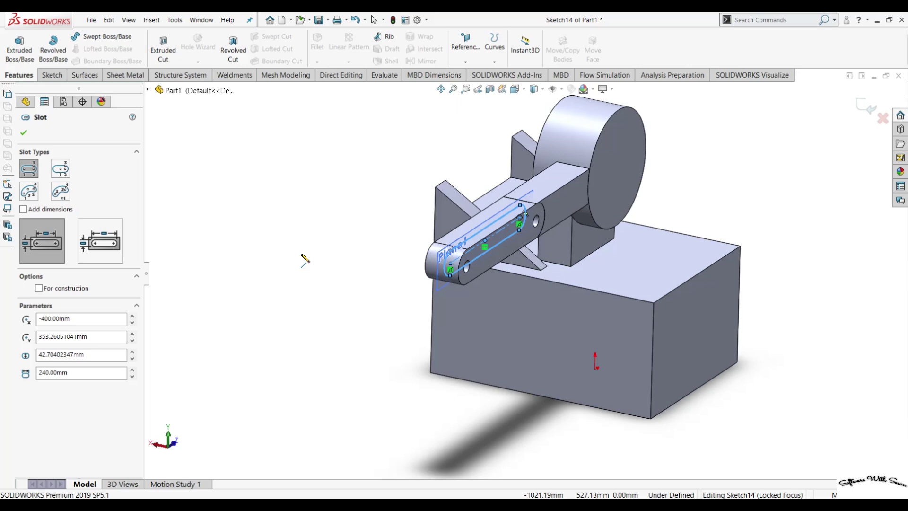
{"action": "left_click", "coordinate": [23, 132]}
Step: Move Sketch14's plane onto the arm's side face with Edit Sketch Plane
{"action": "right_click", "coordinate": [56, 365]}
{"action": "left_click", "coordinate": [257, 320]}
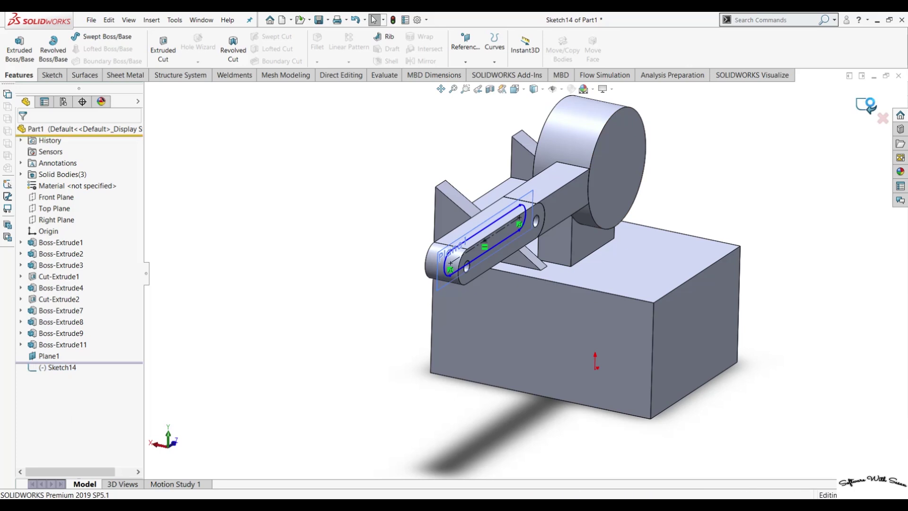
{"action": "right_click", "coordinate": [59, 367]}
{"action": "left_click", "coordinate": [297, 288]}
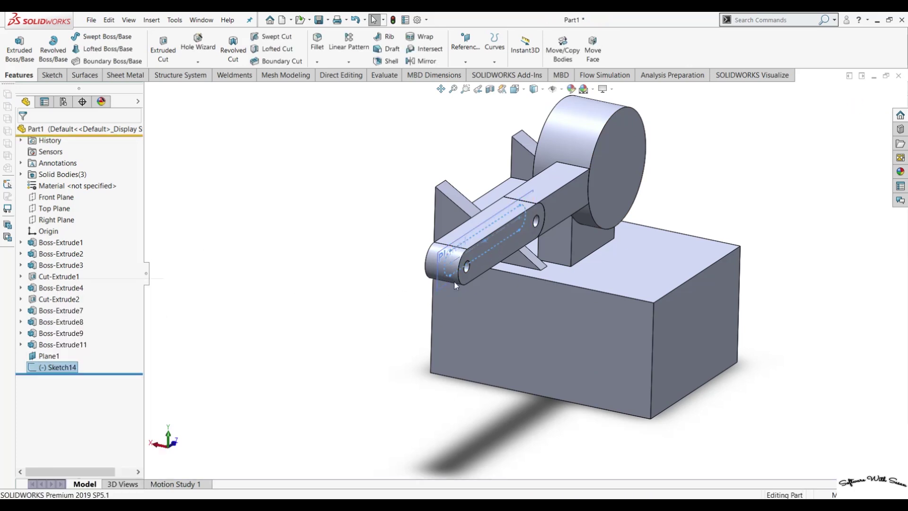
{"action": "left_click", "coordinate": [475, 273]}
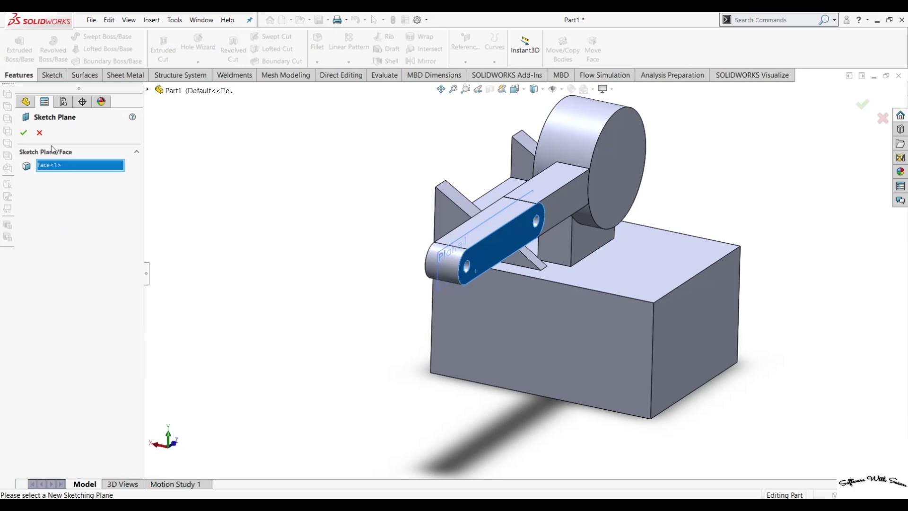
{"action": "left_click", "coordinate": [22, 134]}
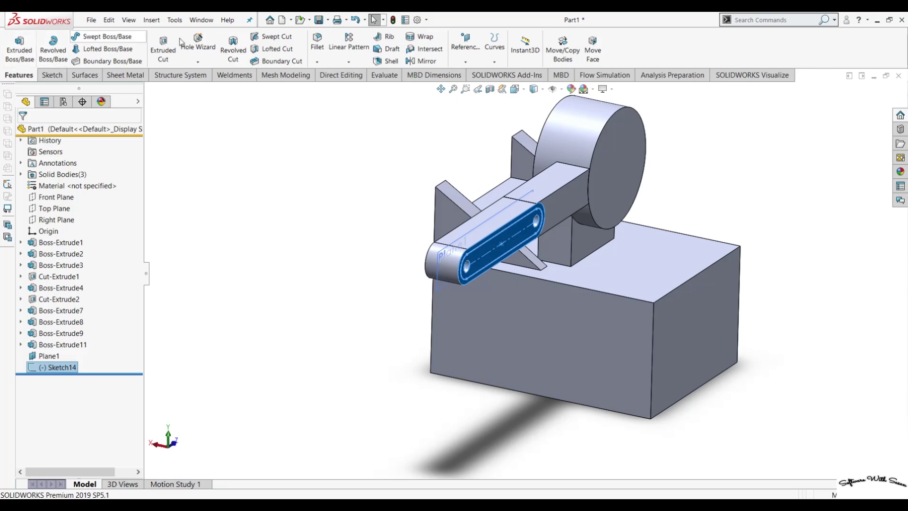
Step: Try an Extruded Cut on the slot sketch, then cancel it
{"action": "left_click", "coordinate": [163, 48]}
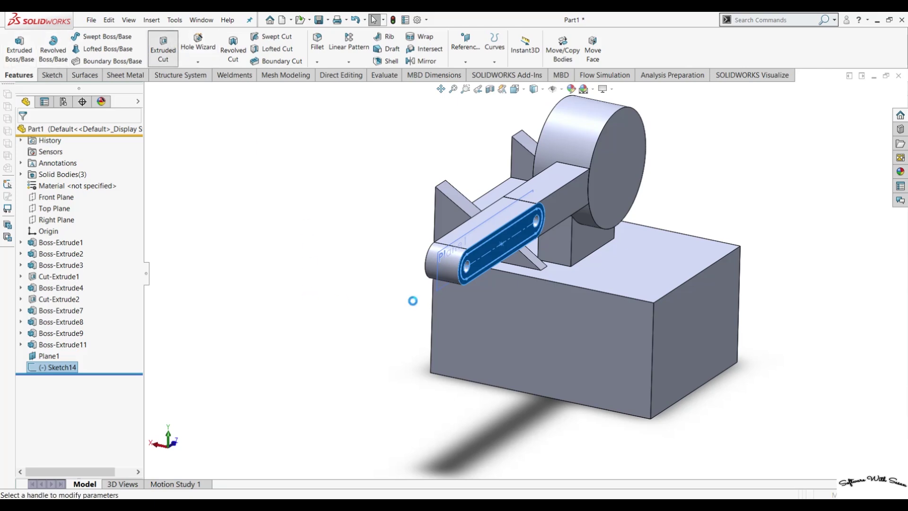
{"action": "mouse_move", "coordinate": [415, 334]}
{"action": "middle_mouse_down"}
{"action": "mouse_move", "coordinate": [360, 324]}
{"action": "mouse_move", "coordinate": [357, 337]}
{"action": "mouse_move", "coordinate": [347, 314]}
{"action": "mouse_move", "coordinate": [324, 324]}
{"action": "mouse_move", "coordinate": [327, 340]}
{"action": "middle_mouse_up"}
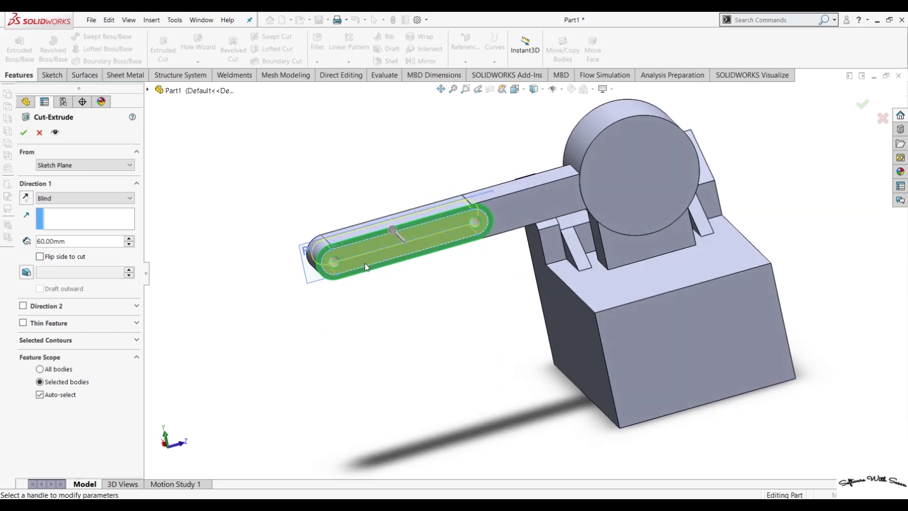
{"action": "left_click", "coordinate": [91, 349]}
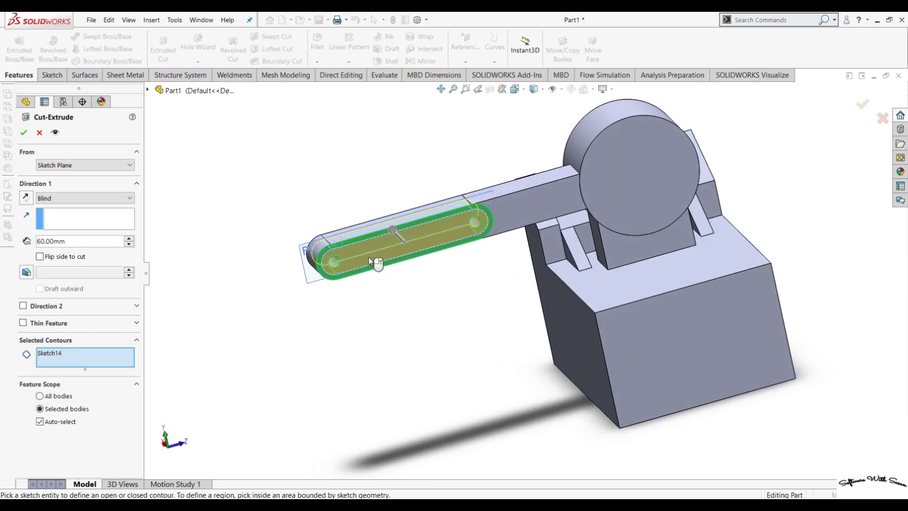
{"action": "left_click", "coordinate": [39, 132]}
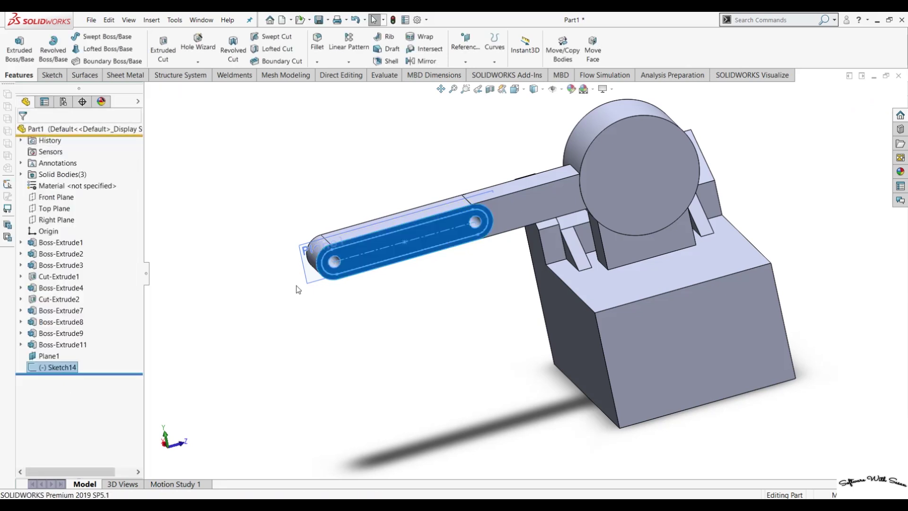
{"action": "left_click", "coordinate": [65, 362]}
Step: Convert the hole edges into Sketch14 and extrude it 20 mm reversed as Boss-Extrude12
{"action": "left_click", "coordinate": [63, 337]}
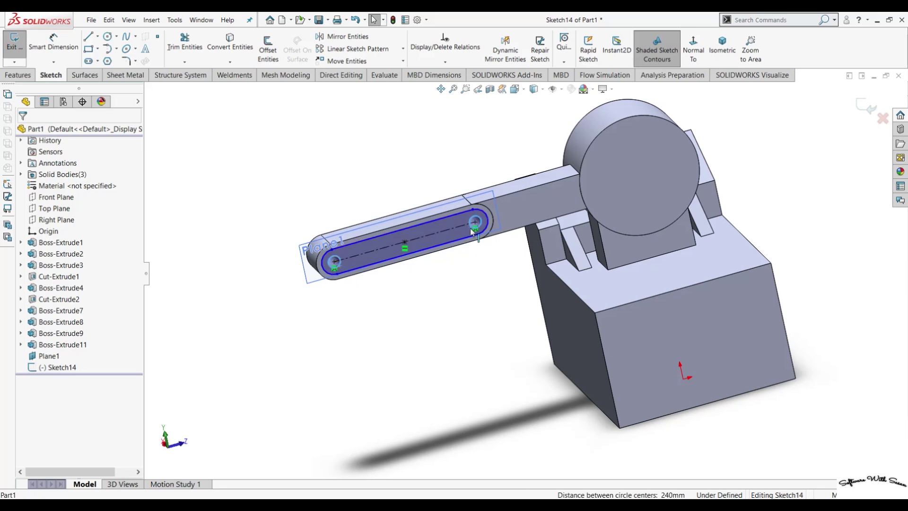
{"action": "left_click", "coordinate": [231, 45]}
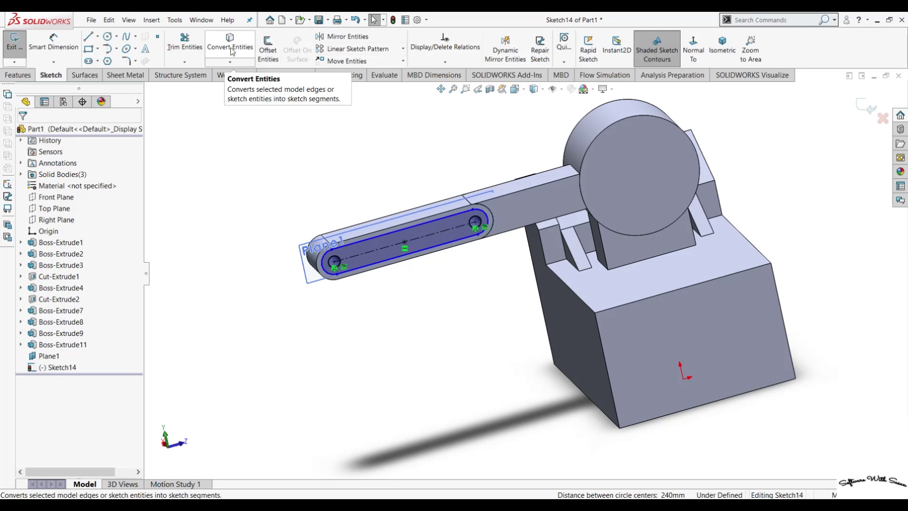
{"action": "left_click", "coordinate": [27, 78]}
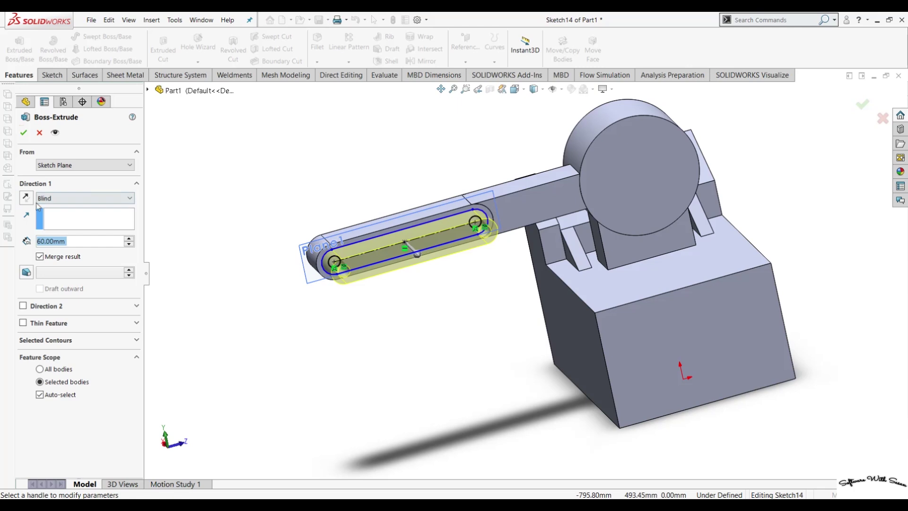
{"action": "left_click", "coordinate": [27, 198]}
{"action": "type", "text": "20"}
{"action": "key", "text": "Return"}
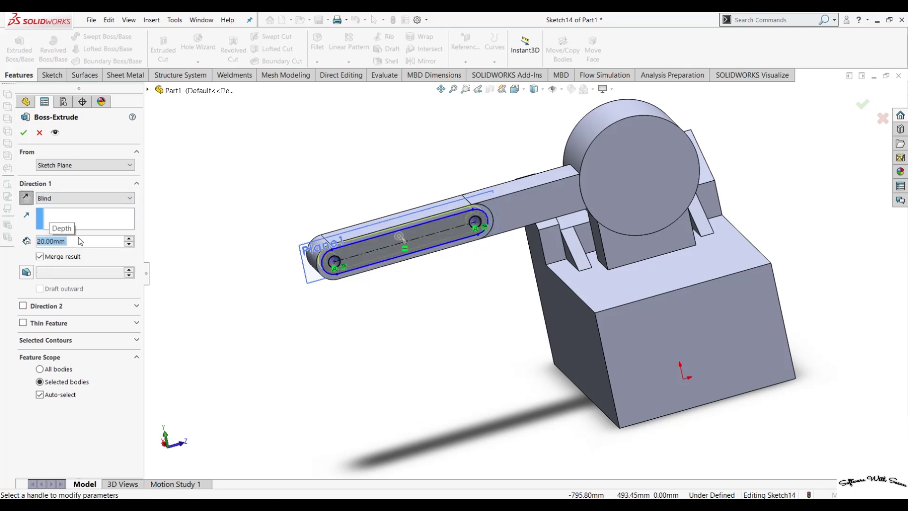
{"action": "left_click", "coordinate": [26, 133]}
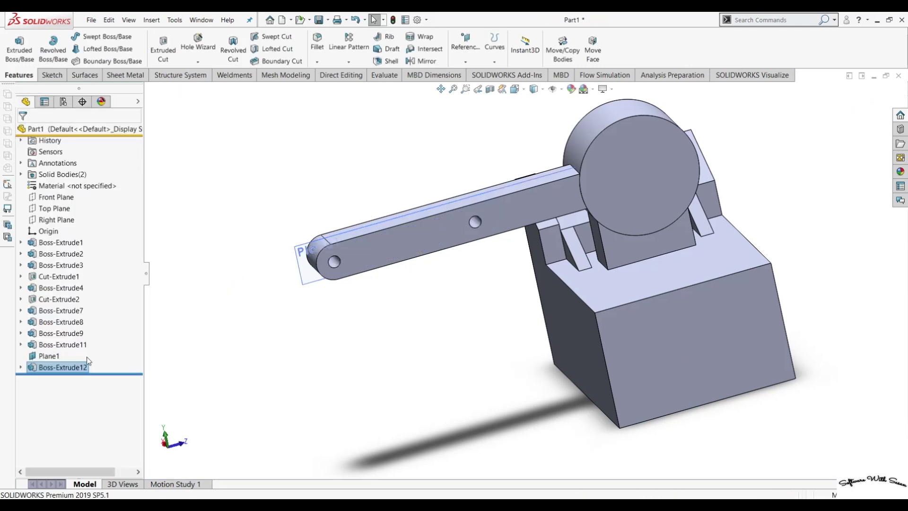
{"action": "left_click", "coordinate": [71, 365]}
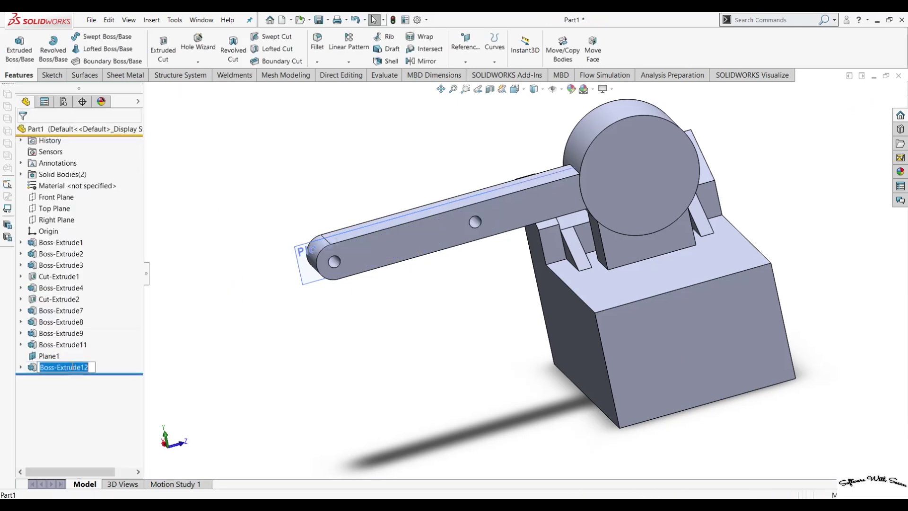
{"action": "key", "text": "Escape"}
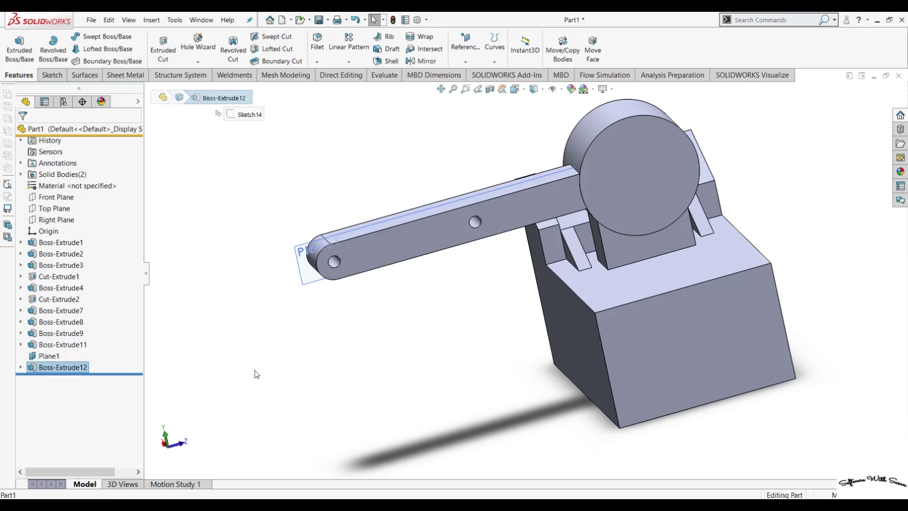
Step: Undo the boss and cut Sketch14's slot 20 mm Blind as Cut-Extrude3
{"action": "left_click", "coordinate": [62, 368]}
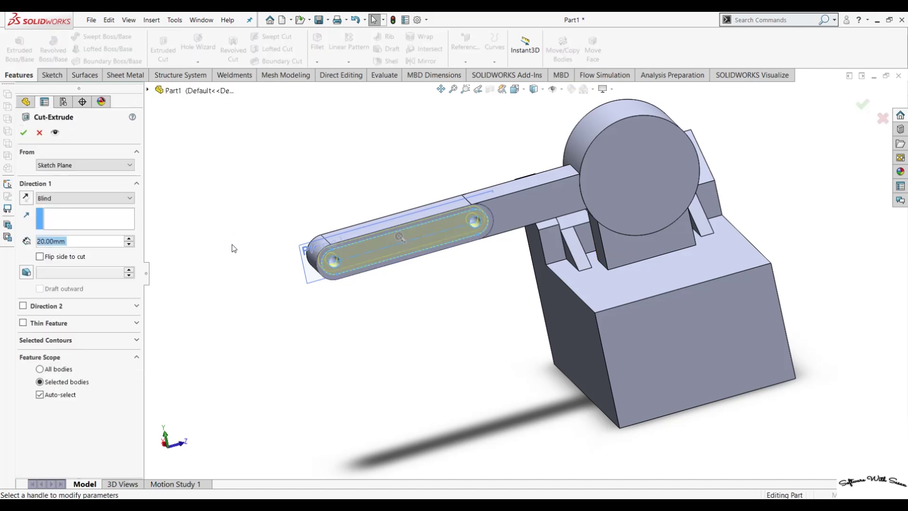
{"action": "left_click", "coordinate": [23, 133]}
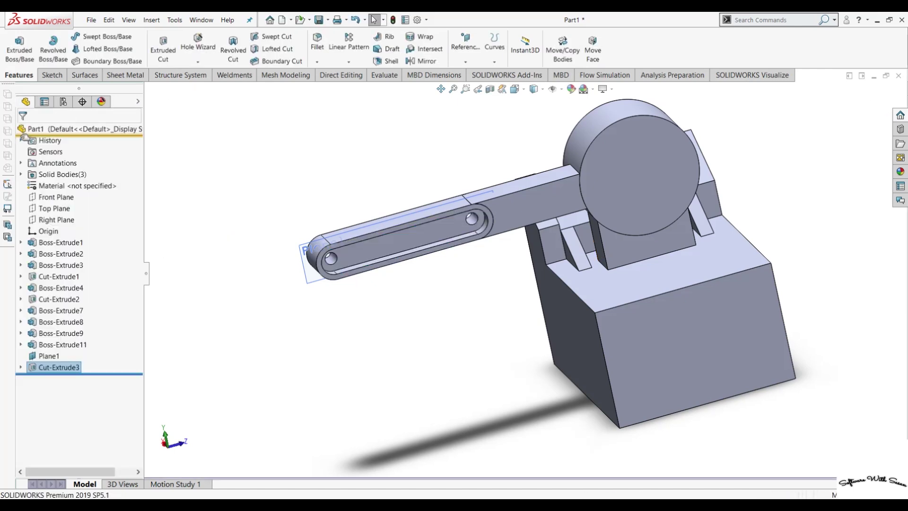
{"action": "mouse_move", "coordinate": [262, 328]}
{"action": "middle_mouse_down"}
{"action": "mouse_move", "coordinate": [306, 310]}
{"action": "mouse_move", "coordinate": [221, 326]}
{"action": "mouse_move", "coordinate": [245, 363]}
{"action": "mouse_move", "coordinate": [335, 330]}
{"action": "middle_mouse_up"}
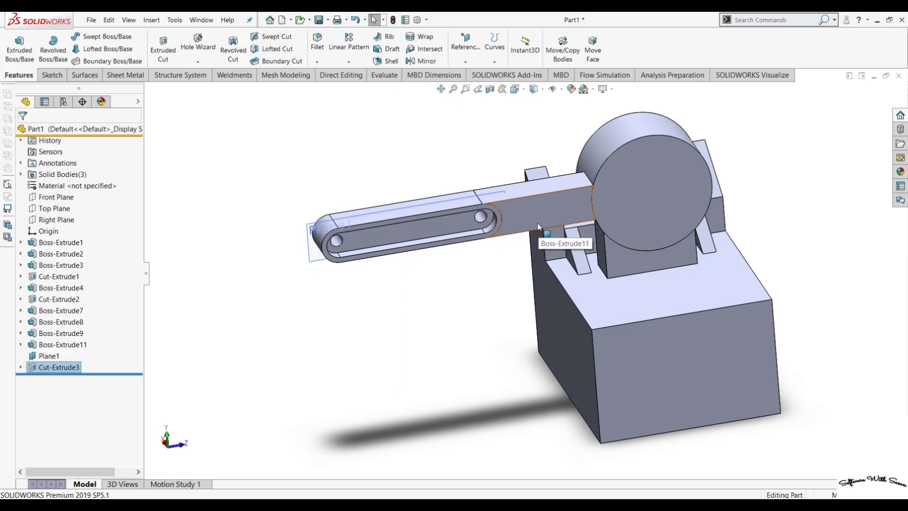
Step: Mirror Cut-Extrude3 across Plane1 as Mirror1 onto the arm's opposite side
{"action": "middle_click_drag", "start_coordinate": [435, 279], "coordinate": [462, 314]}
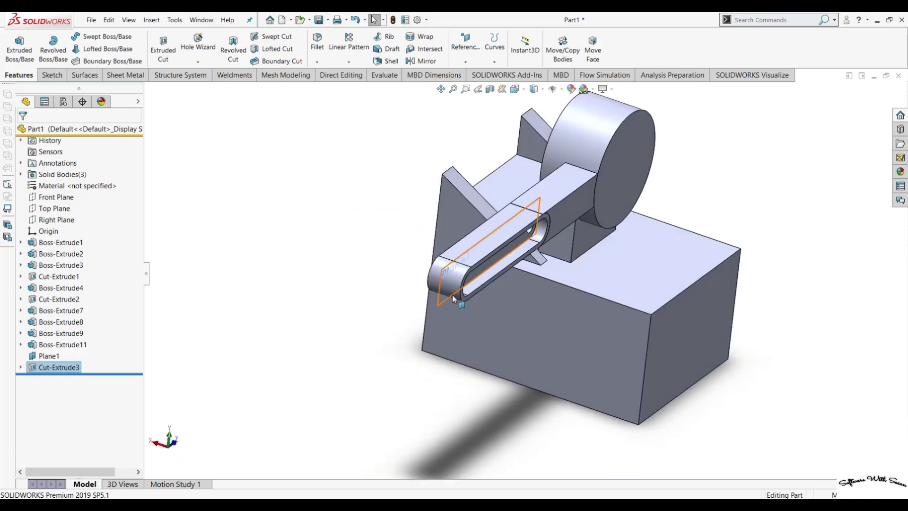
{"action": "left_click", "coordinate": [439, 302]}
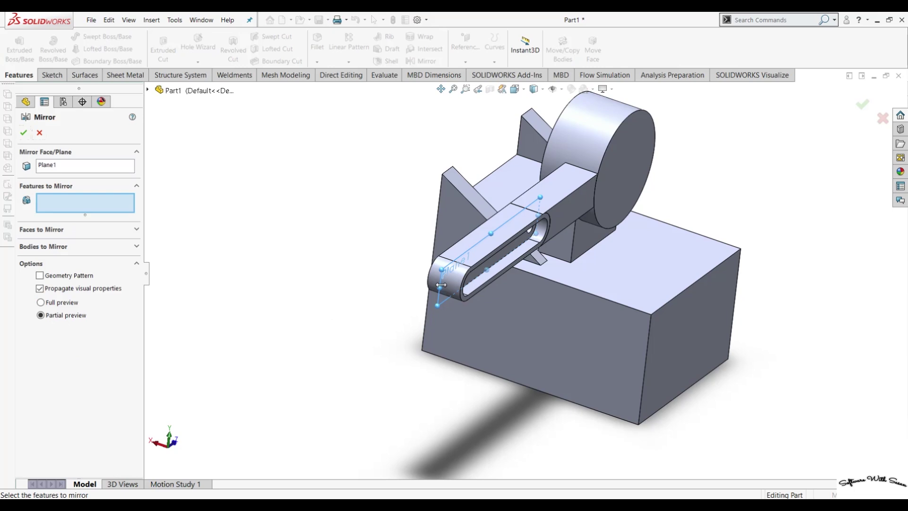
{"action": "left_click", "coordinate": [148, 91]}
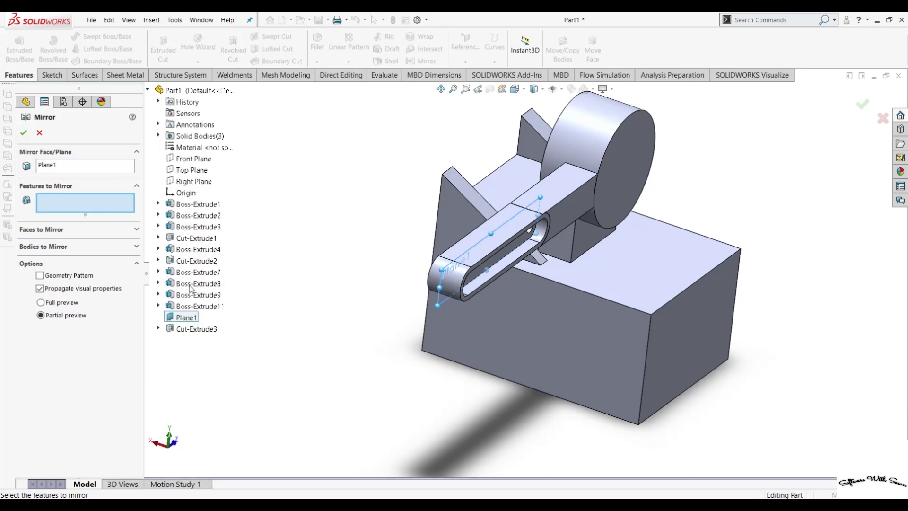
{"action": "left_click", "coordinate": [192, 329]}
{"action": "left_click", "coordinate": [24, 134]}
{"action": "mouse_move", "coordinate": [245, 314]}
{"action": "middle_mouse_down"}
{"action": "mouse_move", "coordinate": [194, 248]}
{"action": "mouse_move", "coordinate": [186, 298]}
{"action": "middle_mouse_up"}
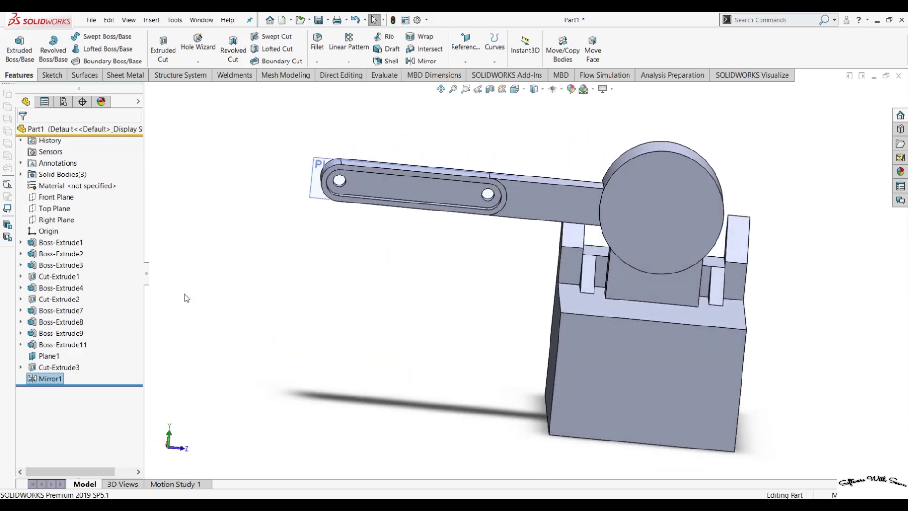
{"action": "key", "text": "ctrl+8"}
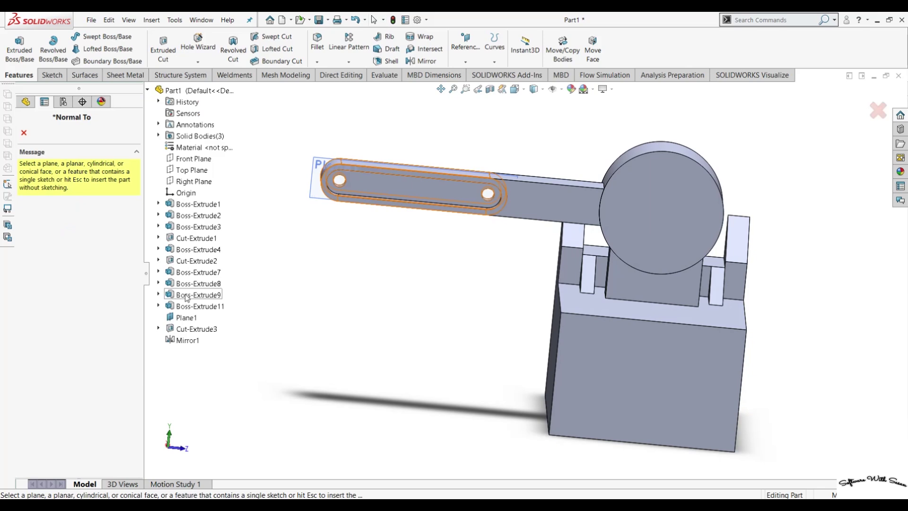
Step: Orbit to the round boss, select its front face and view it Normal To
{"action": "left_click", "coordinate": [24, 134]}
{"action": "left_click", "coordinate": [543, 194]}
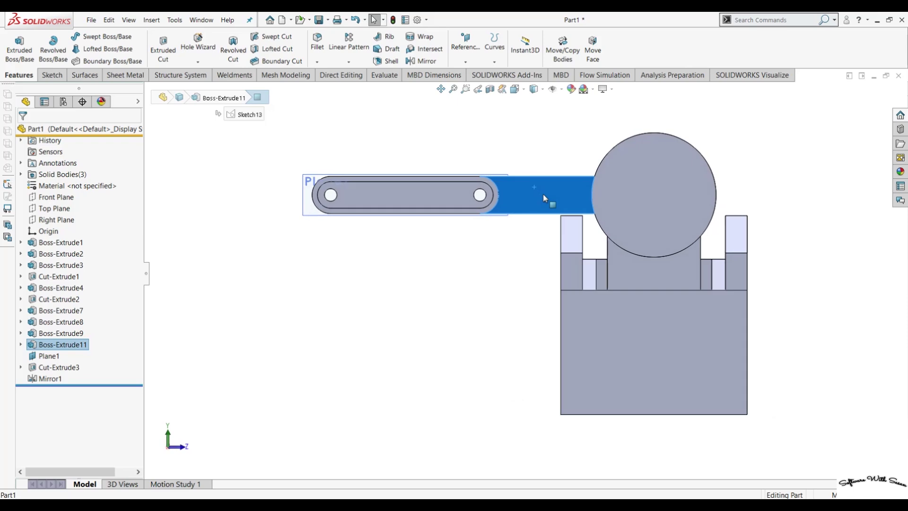
{"action": "left_click", "coordinate": [51, 74]}
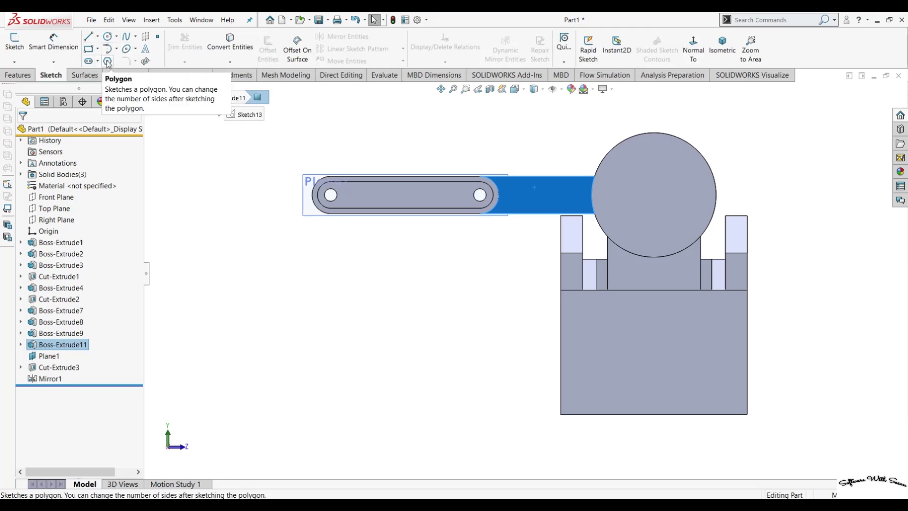
{"action": "left_click", "coordinate": [315, 288]}
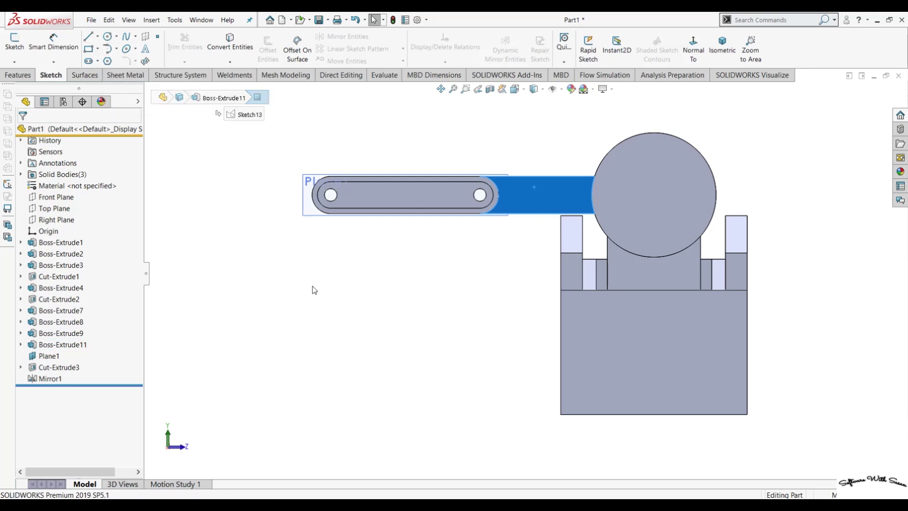
{"action": "mouse_move", "coordinate": [331, 293]}
{"action": "middle_mouse_down"}
{"action": "mouse_move", "coordinate": [368, 334]}
{"action": "mouse_move", "coordinate": [361, 345]}
{"action": "mouse_move", "coordinate": [314, 312]}
{"action": "mouse_move", "coordinate": [284, 331]}
{"action": "mouse_move", "coordinate": [307, 361]}
{"action": "middle_mouse_up"}
{"action": "left_click", "coordinate": [665, 236]}
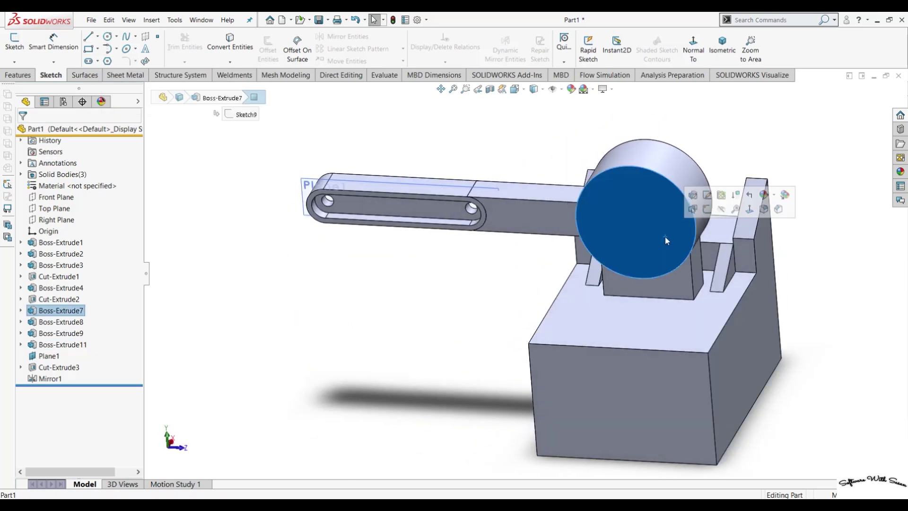
{"action": "key", "text": "ctrl+8"}
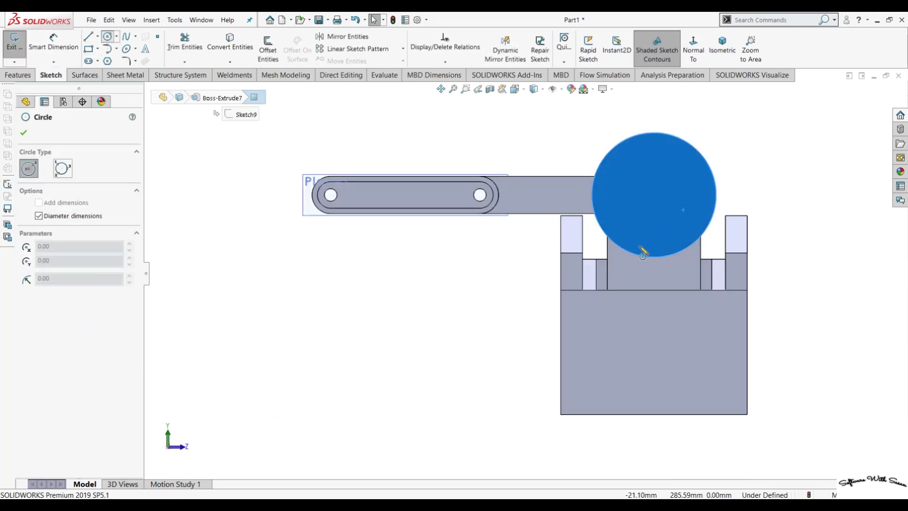
Step: Draw a first circle at the boss centre, dimensioned 15 mm in from the rim
{"action": "left_click", "coordinate": [653, 194]}
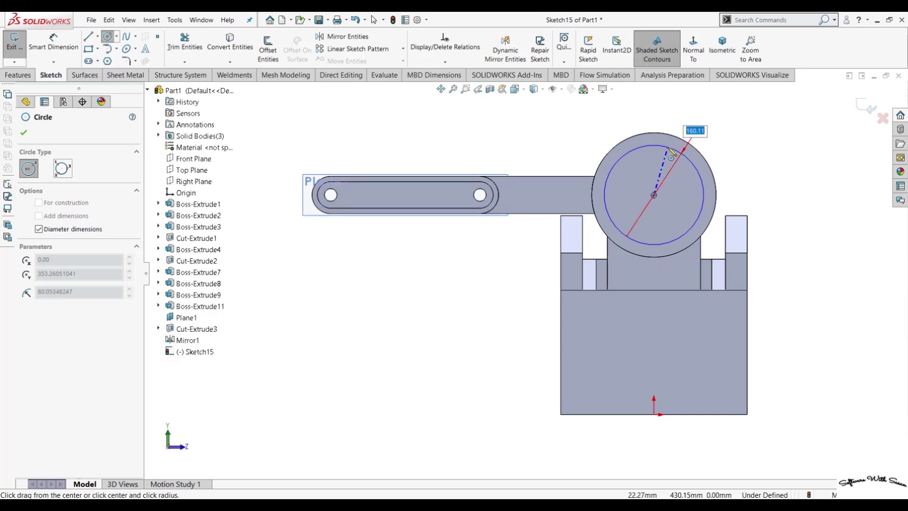
{"action": "left_click", "coordinate": [669, 149]}
{"action": "left_click", "coordinate": [54, 44]}
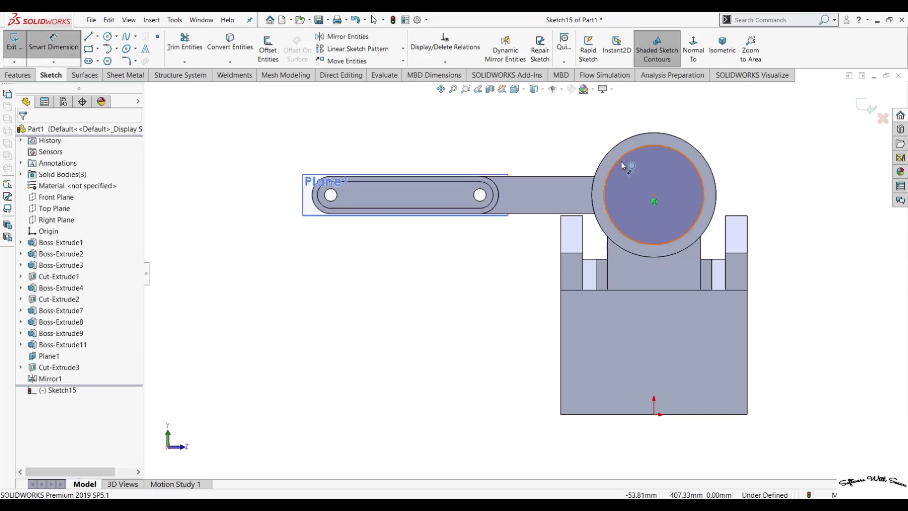
{"action": "left_click", "coordinate": [620, 161]}
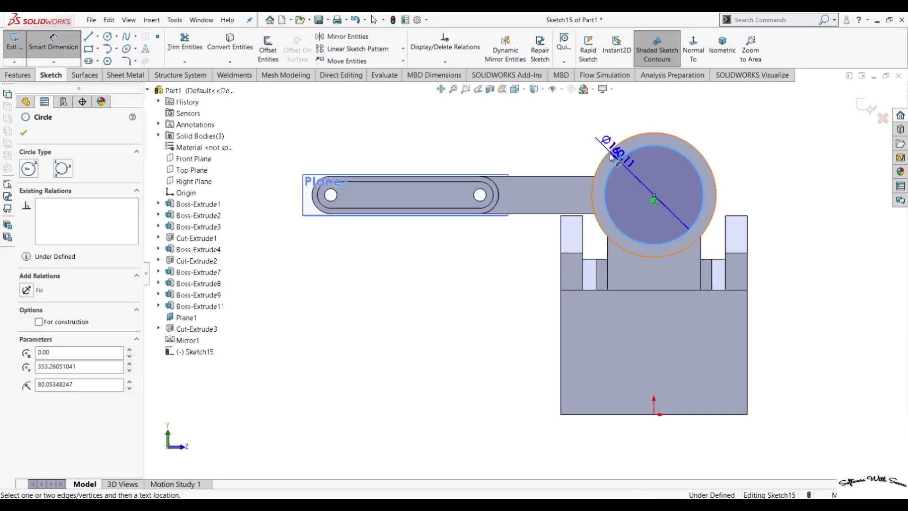
{"action": "left_click", "coordinate": [577, 139]}
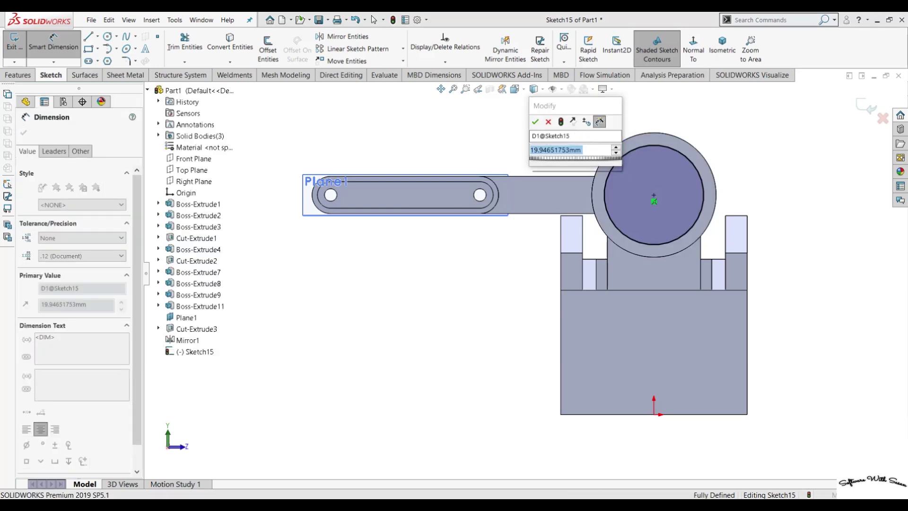
{"action": "type", "text": "15"}
{"action": "key", "text": "Return"}
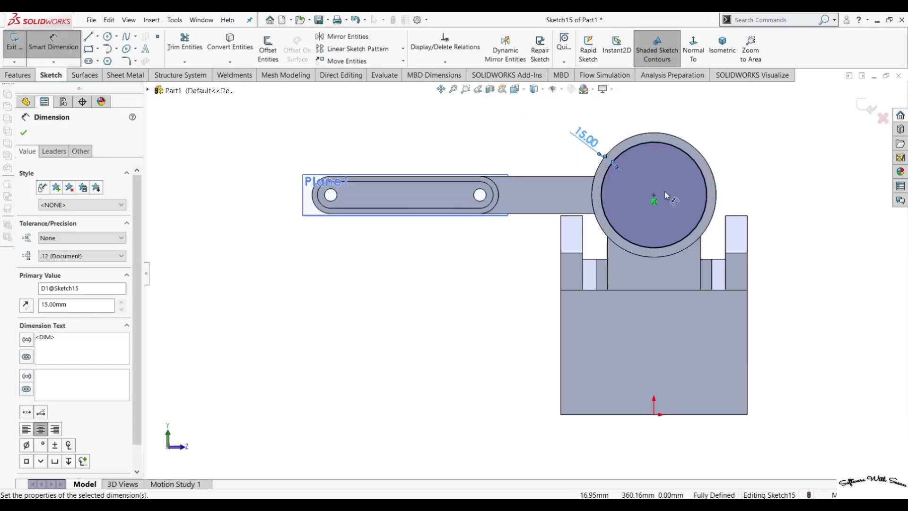
Step: Add a second concentric circle, dimensioned 20 mm in from the rim
{"action": "left_click", "coordinate": [654, 196]}
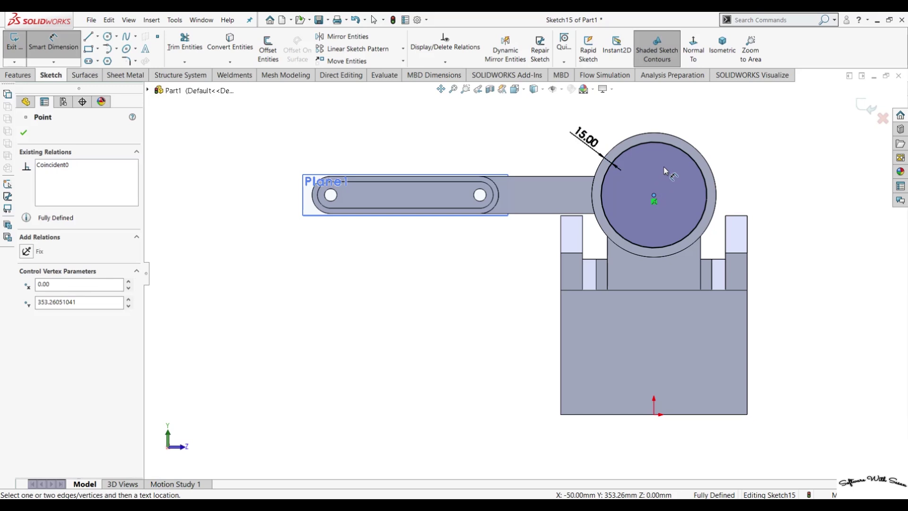
{"action": "left_click", "coordinate": [108, 36]}
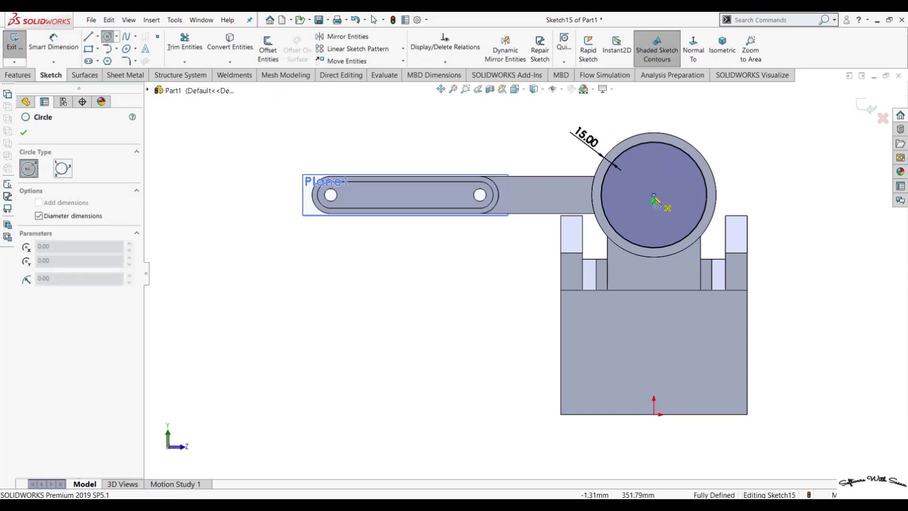
{"action": "left_click", "coordinate": [655, 196]}
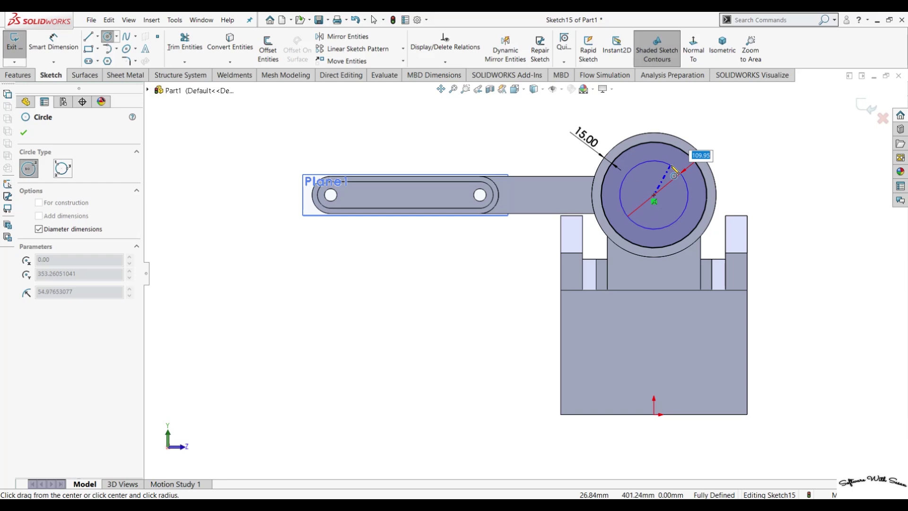
{"action": "left_click", "coordinate": [662, 161]}
{"action": "key", "text": "d"}
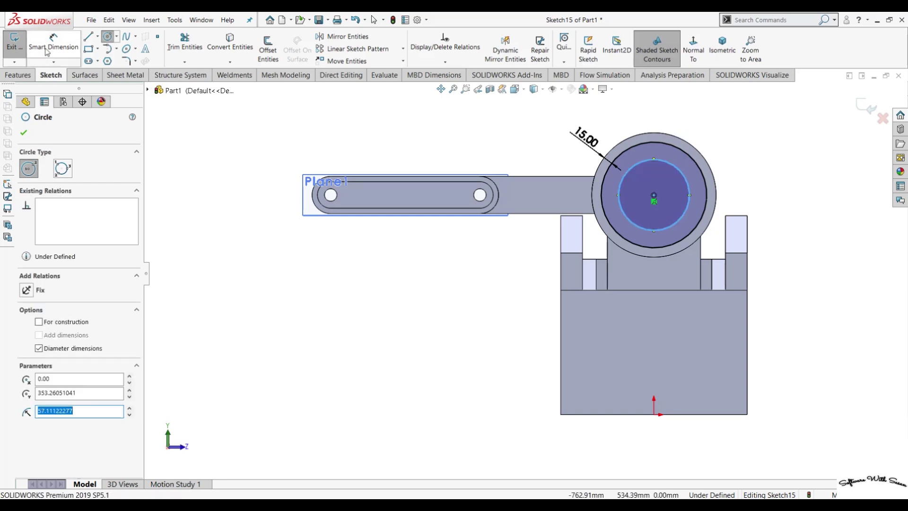
{"action": "left_click", "coordinate": [635, 159]}
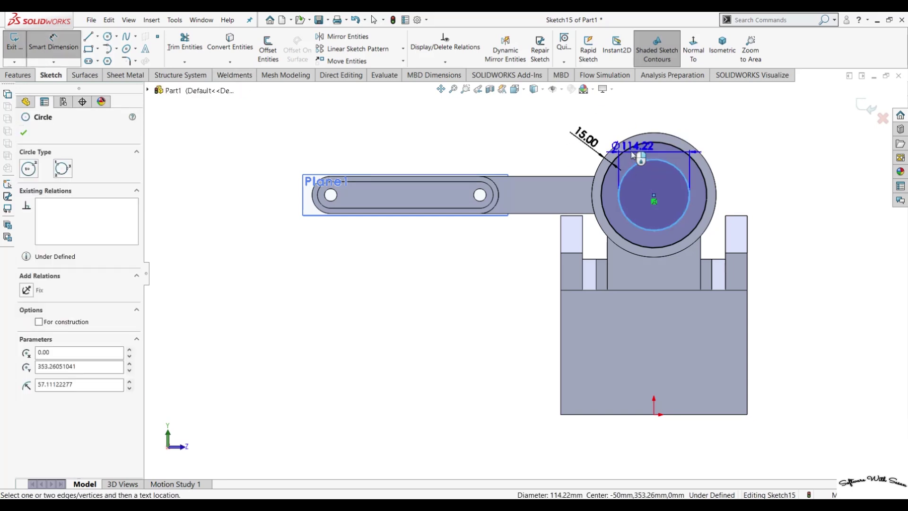
{"action": "left_click", "coordinate": [646, 172]}
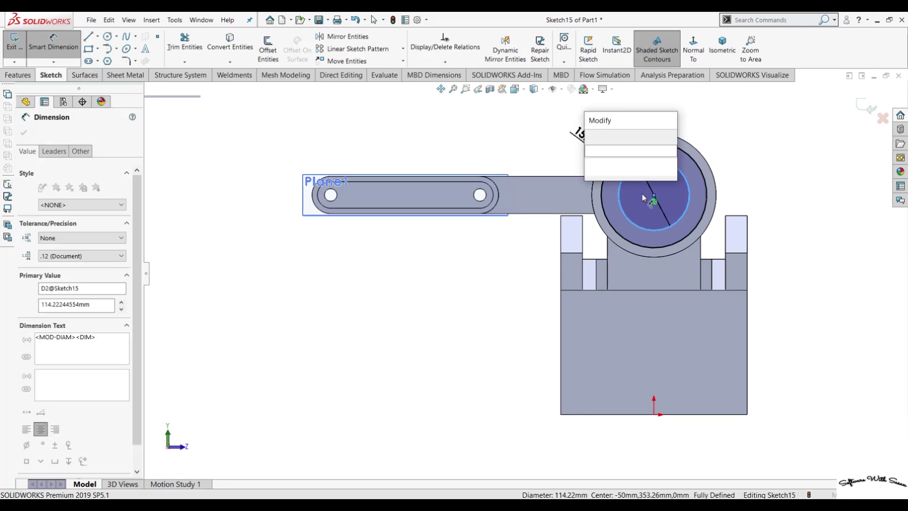
{"action": "left_click", "coordinate": [604, 138]}
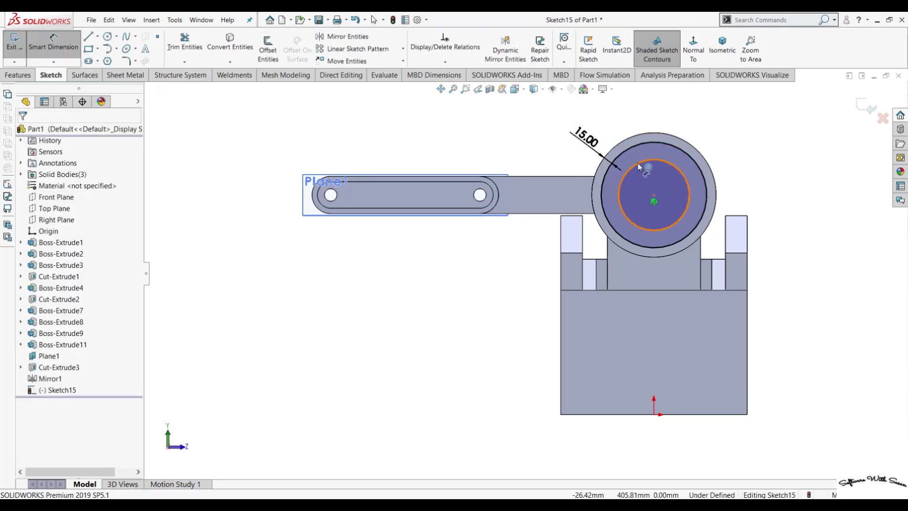
{"action": "left_click", "coordinate": [635, 161]}
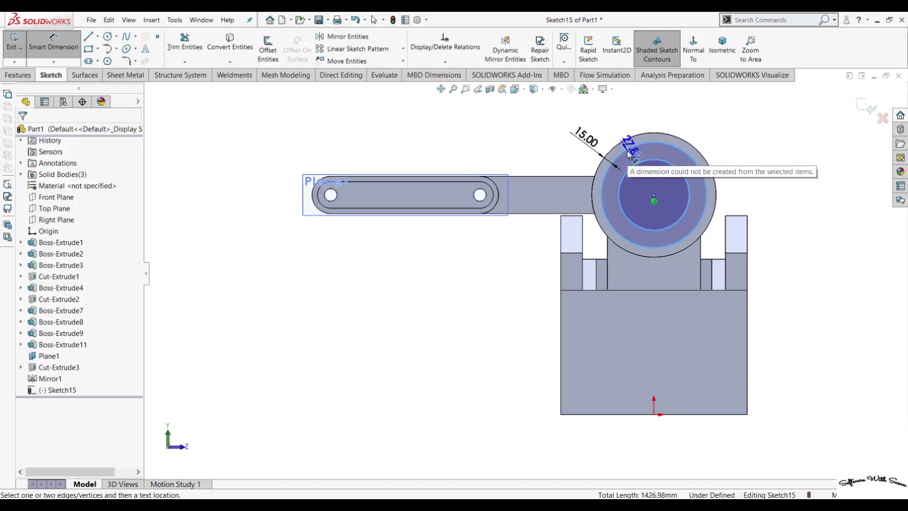
{"action": "left_click", "coordinate": [612, 125]}
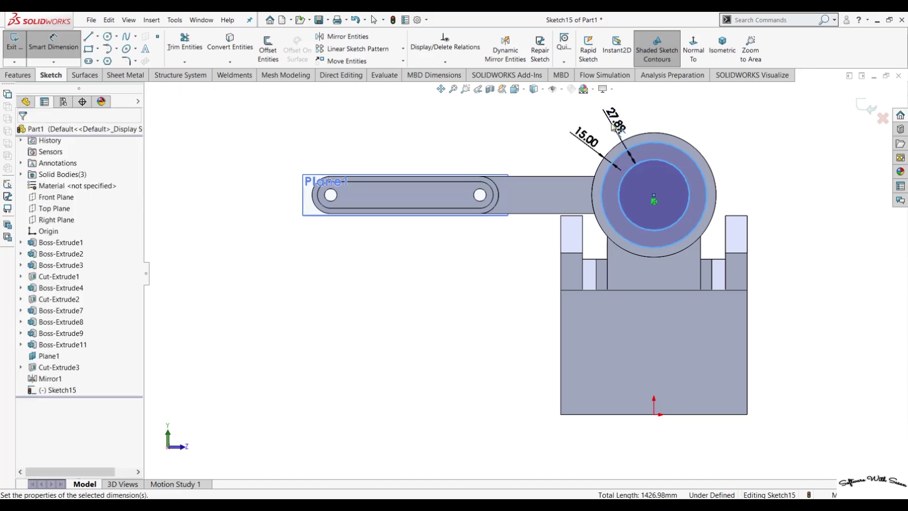
{"action": "left_click", "coordinate": [598, 137]}
{"action": "type", "text": "20"}
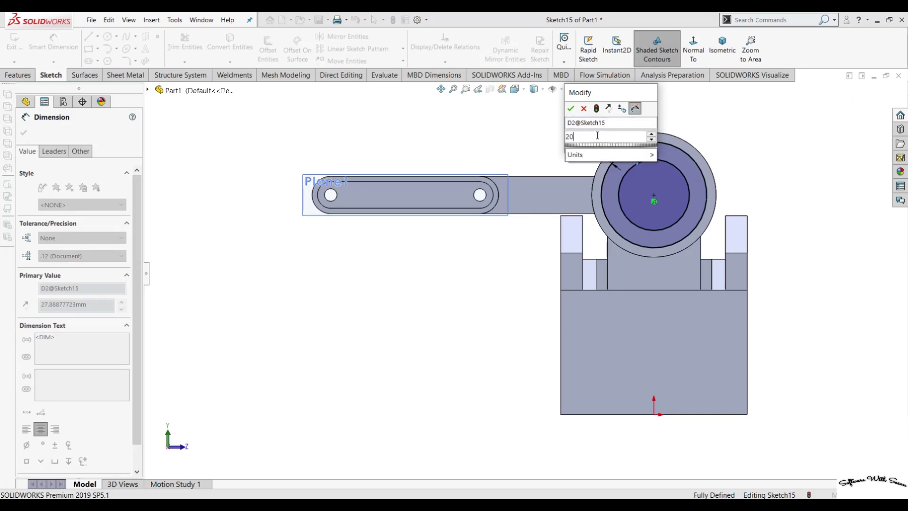
{"action": "key", "text": "Return"}
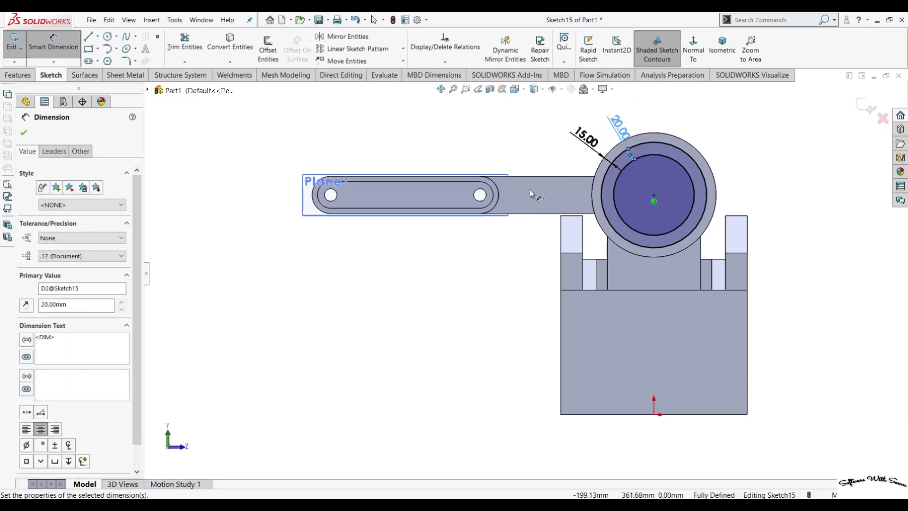
{"action": "mouse_move", "coordinate": [193, 90]}
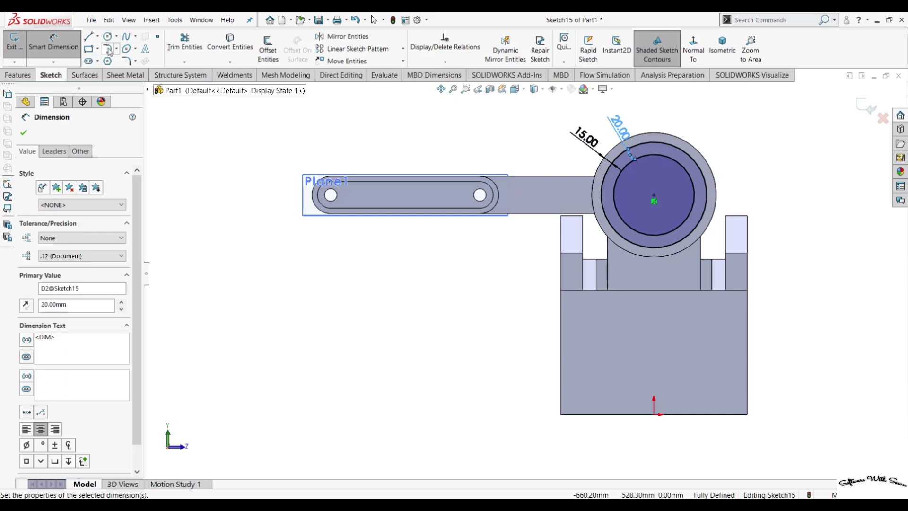
Step: Add a third concentric circle, dimensioned 25 mm in from the rim
{"action": "left_click", "coordinate": [108, 37]}
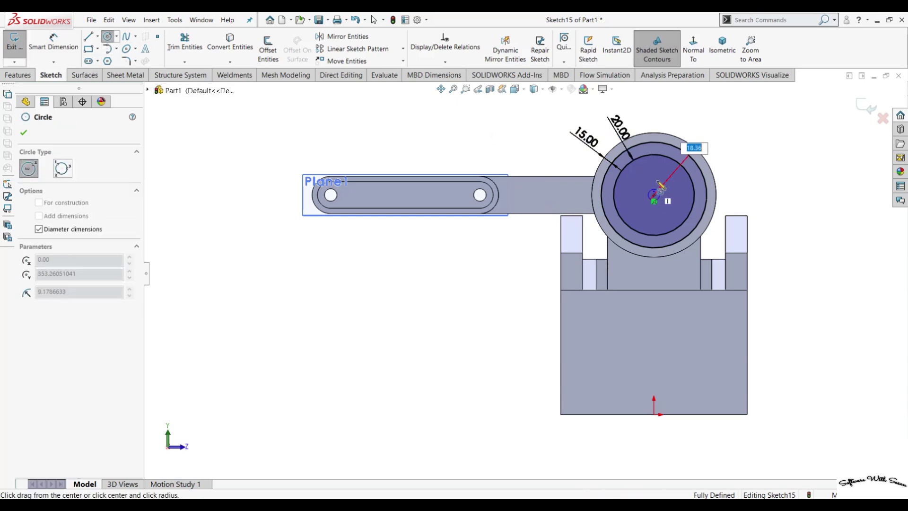
{"action": "left_click", "coordinate": [654, 195]}
{"action": "left_click", "coordinate": [662, 176]}
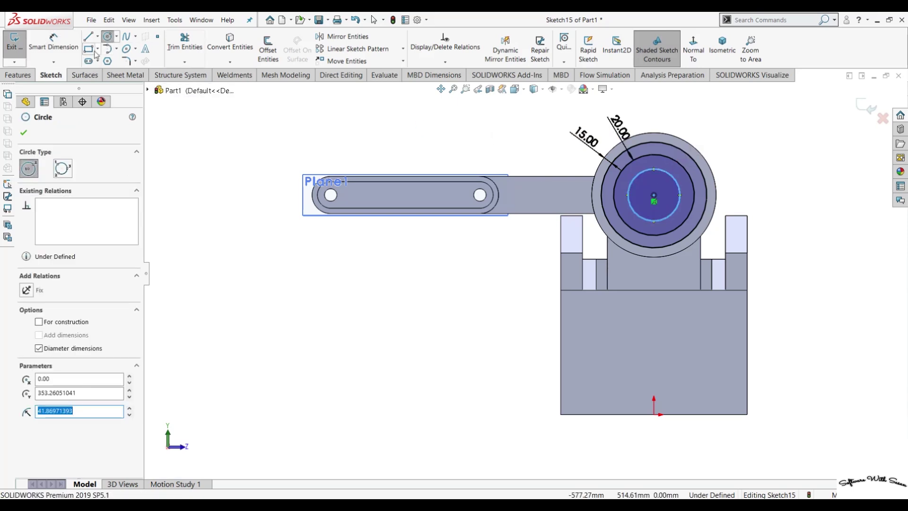
{"action": "left_click", "coordinate": [50, 49]}
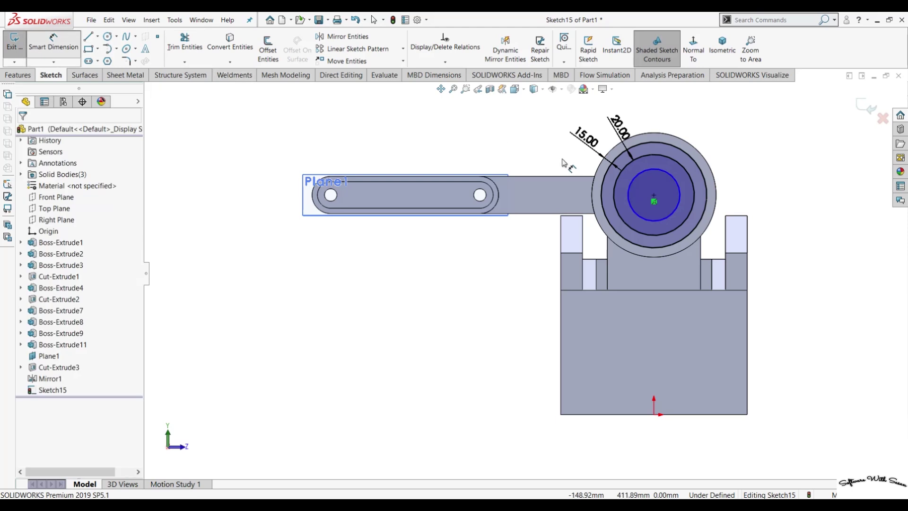
{"action": "left_click", "coordinate": [634, 176]}
{"action": "left_click", "coordinate": [698, 151]}
{"action": "left_click", "coordinate": [719, 139]}
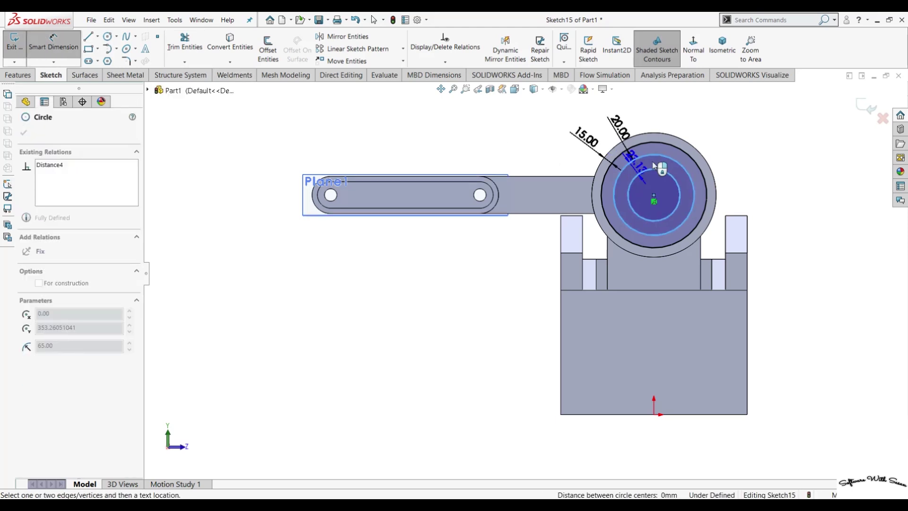
{"action": "left_click", "coordinate": [724, 138]}
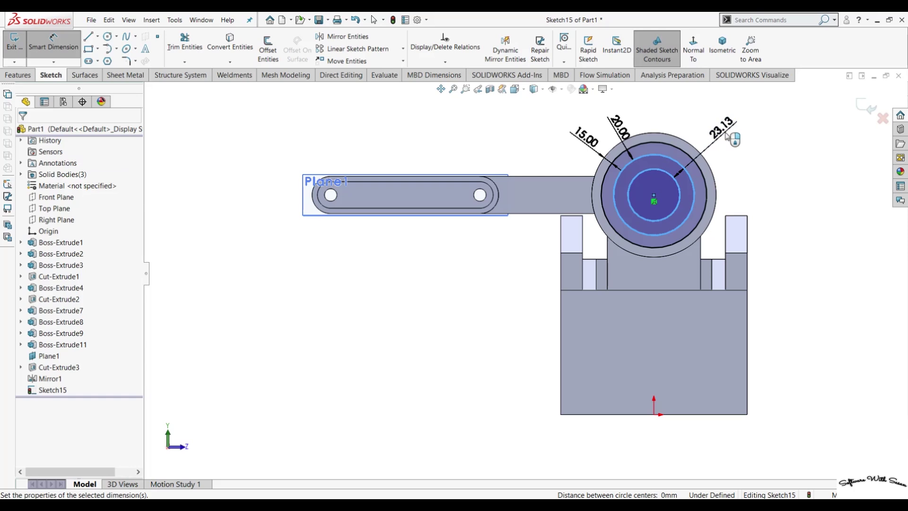
{"action": "type", "text": "25"}
{"action": "key", "text": "Return"}
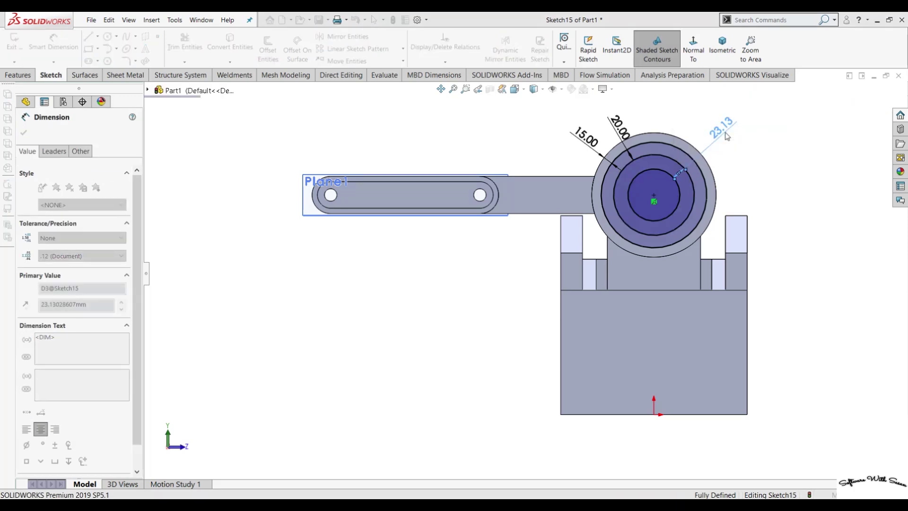
{"action": "left_click", "coordinate": [5, 78]}
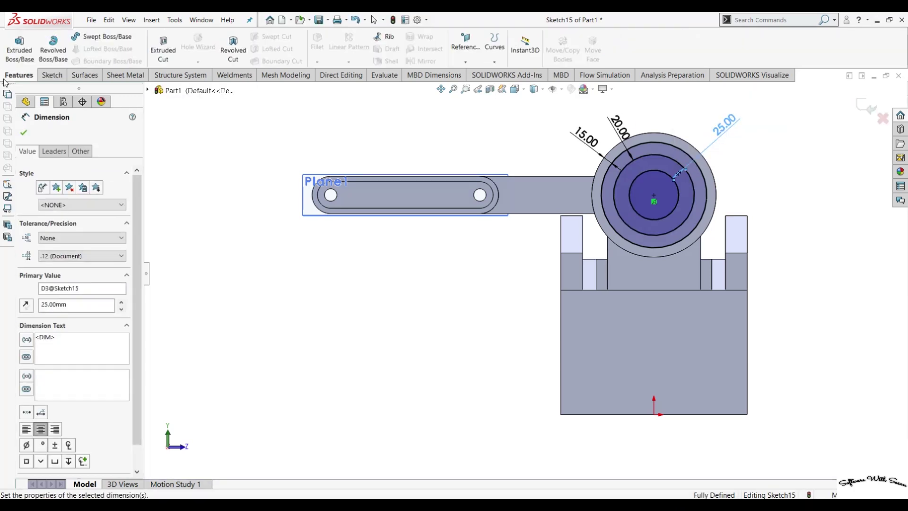
{"action": "left_click", "coordinate": [155, 47]}
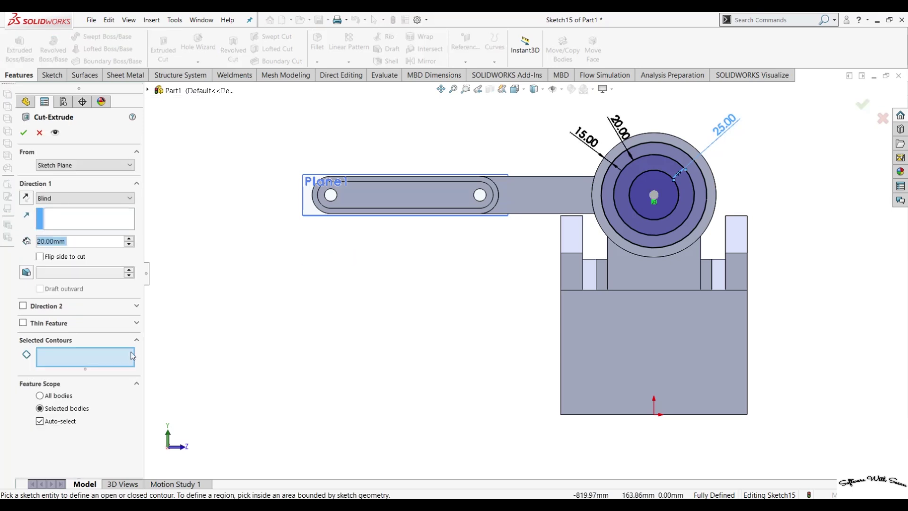
Step: Cut Sketch15's innermost circle region Through All as Cut-Extrude4, then view isometric
{"action": "left_click", "coordinate": [108, 362]}
{"action": "left_click", "coordinate": [654, 216]}
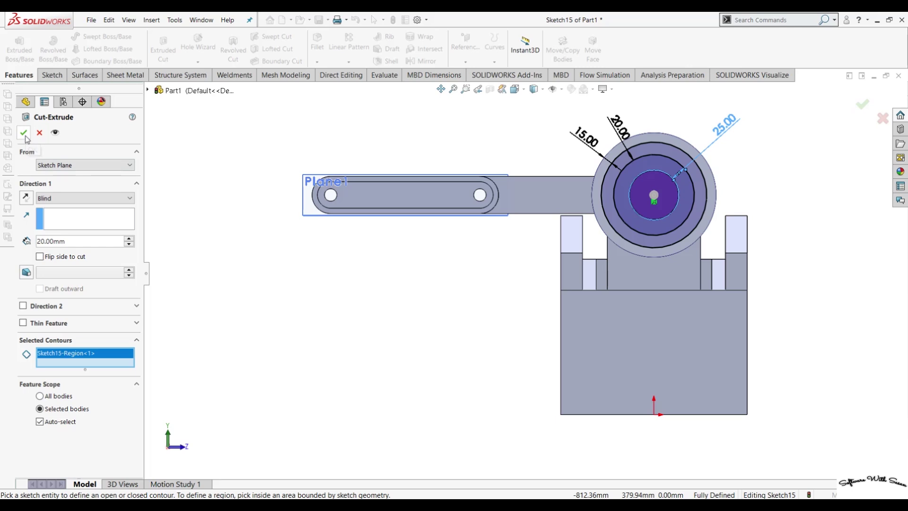
{"action": "left_click", "coordinate": [71, 198]}
{"action": "left_click", "coordinate": [62, 216]}
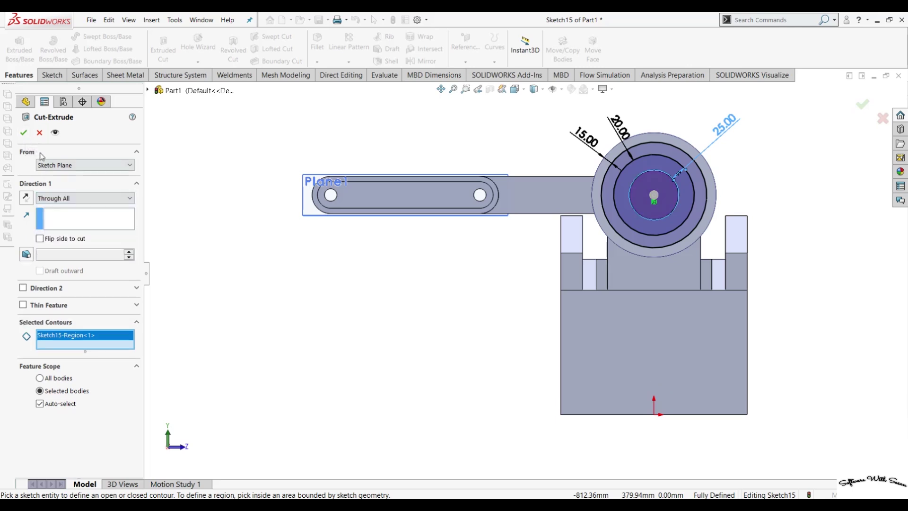
{"action": "key", "text": "Return"}
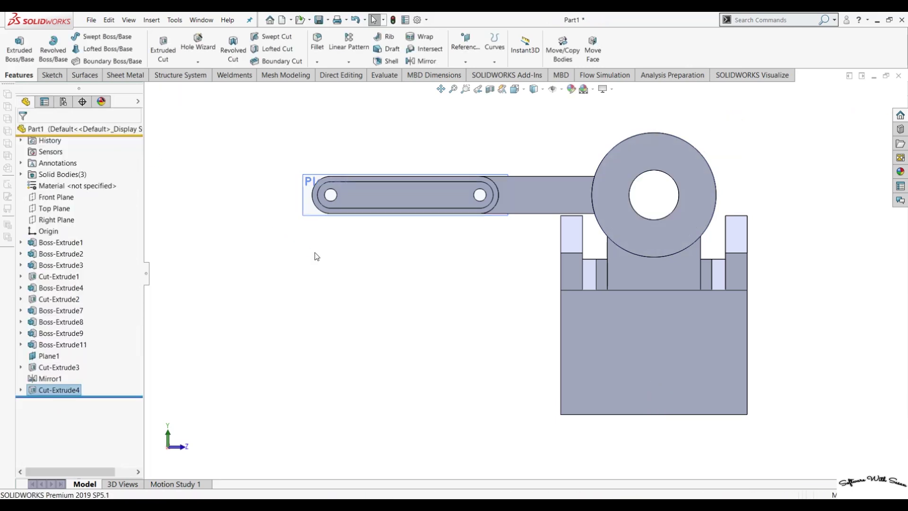
{"action": "key", "text": "ctrl+7"}
Step: Cut the outer ring region of Sketch15 10 mm deep
{"action": "left_click", "coordinate": [20, 390]}
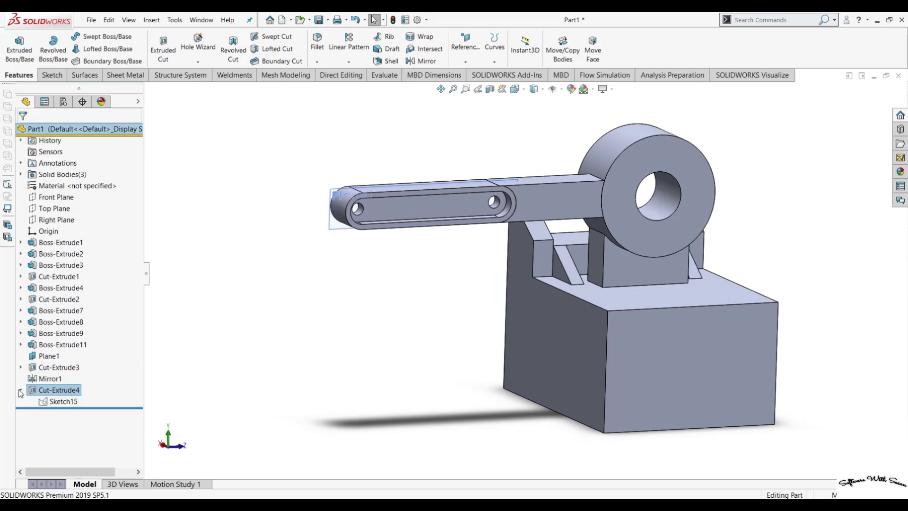
{"action": "left_click", "coordinate": [54, 403]}
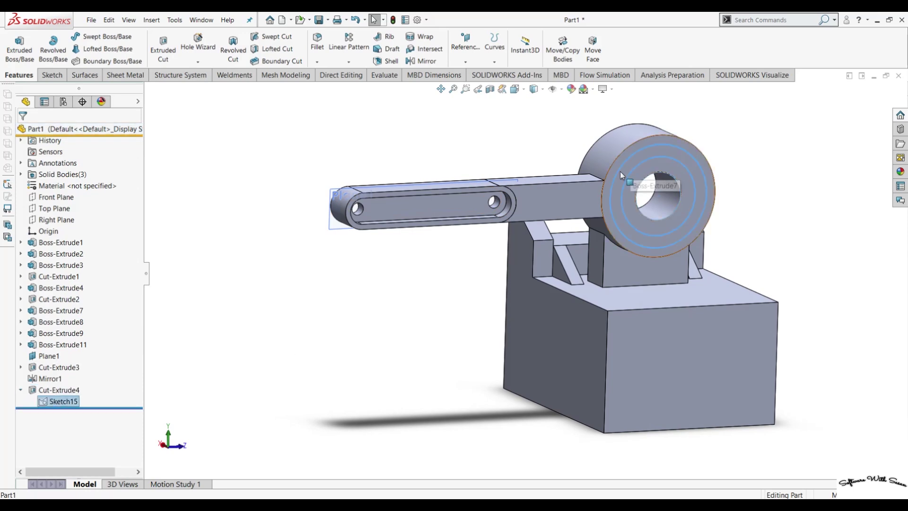
{"action": "left_click", "coordinate": [163, 45]}
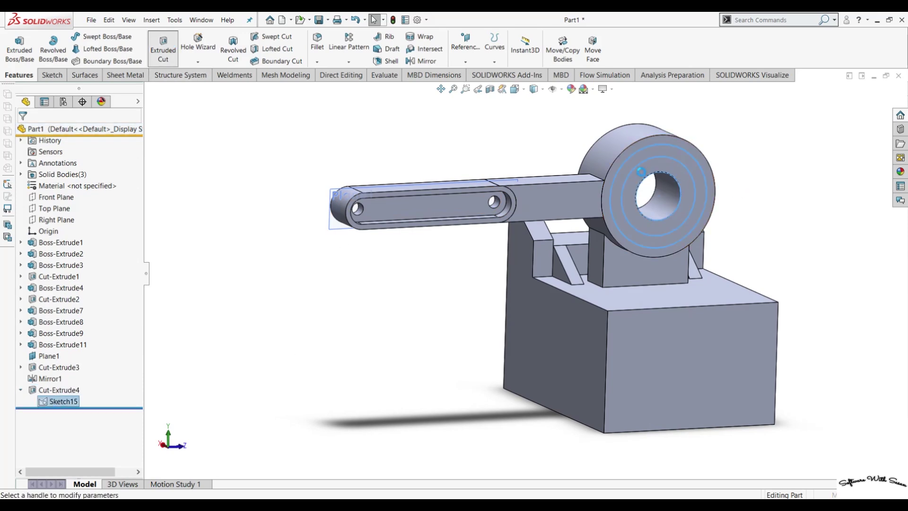
{"action": "left_click", "coordinate": [621, 164]}
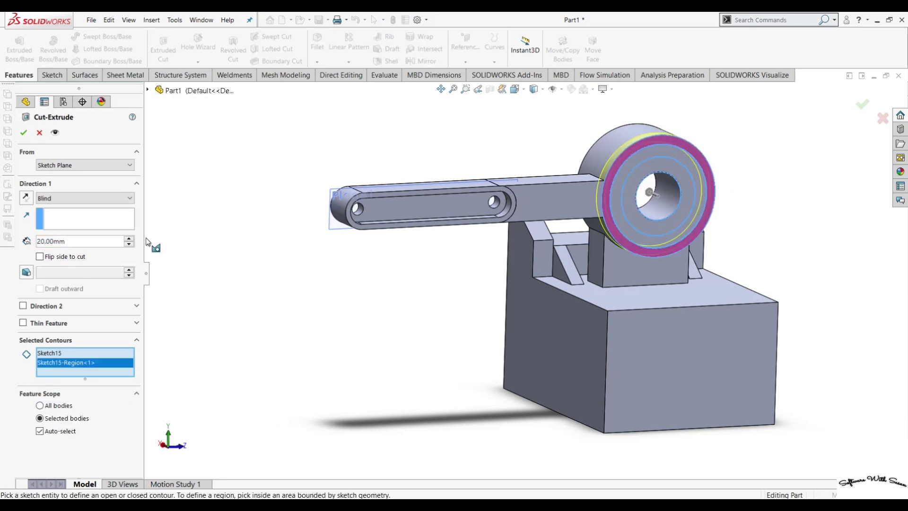
{"action": "left_click", "coordinate": [129, 244]}
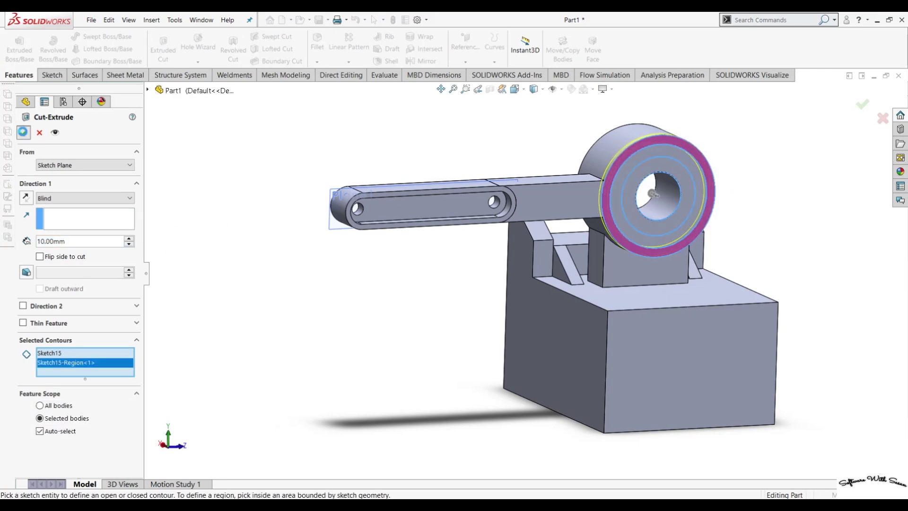
{"action": "key", "text": "Return"}
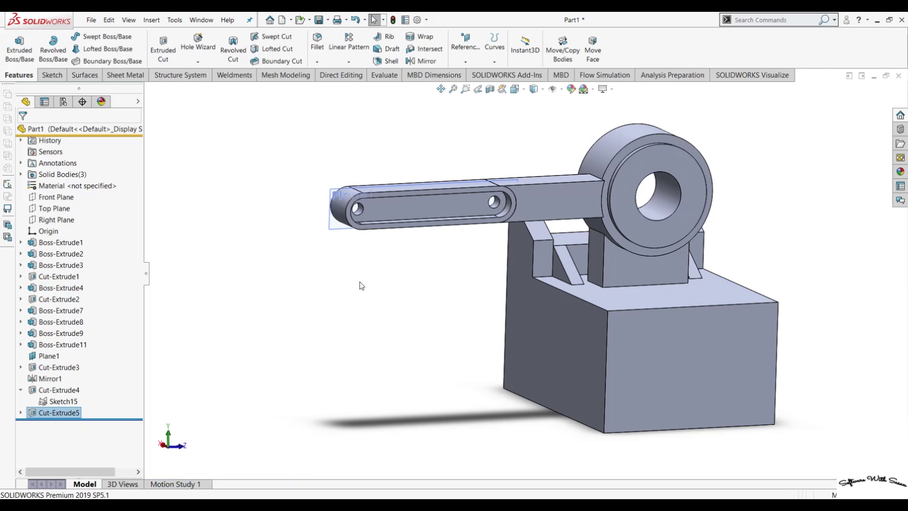
Step: Cut the middle ring region of Sketch15 20 mm deep
{"action": "left_click", "coordinate": [64, 401]}
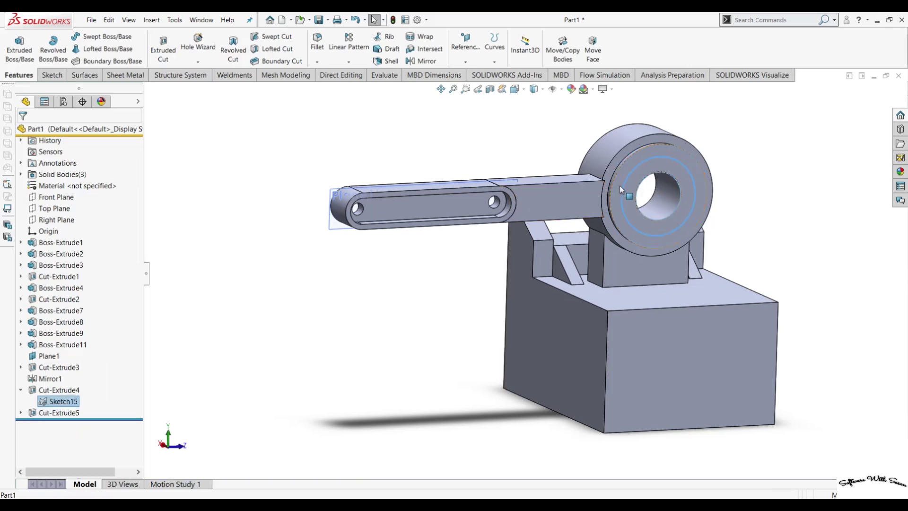
{"action": "left_click", "coordinate": [163, 48]}
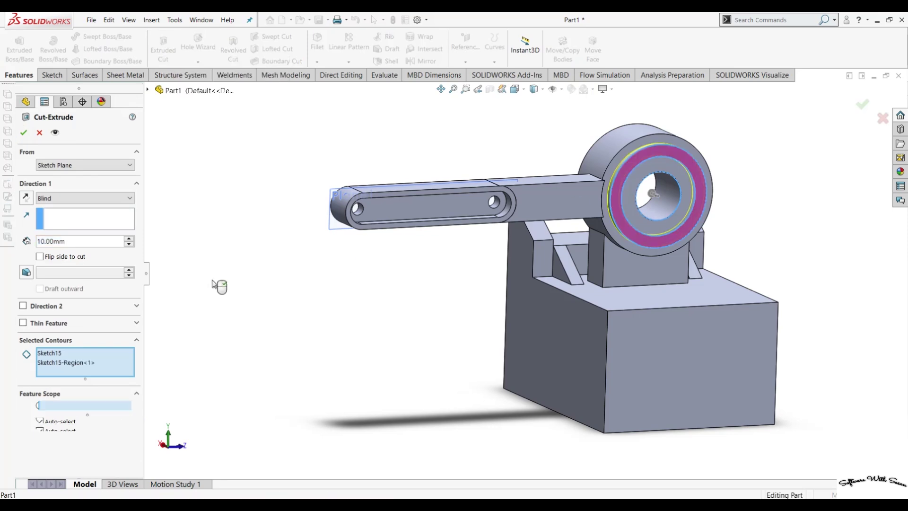
{"action": "type", "text": "20"}
{"action": "key", "text": "Return"}
{"action": "left_click", "coordinate": [23, 133]}
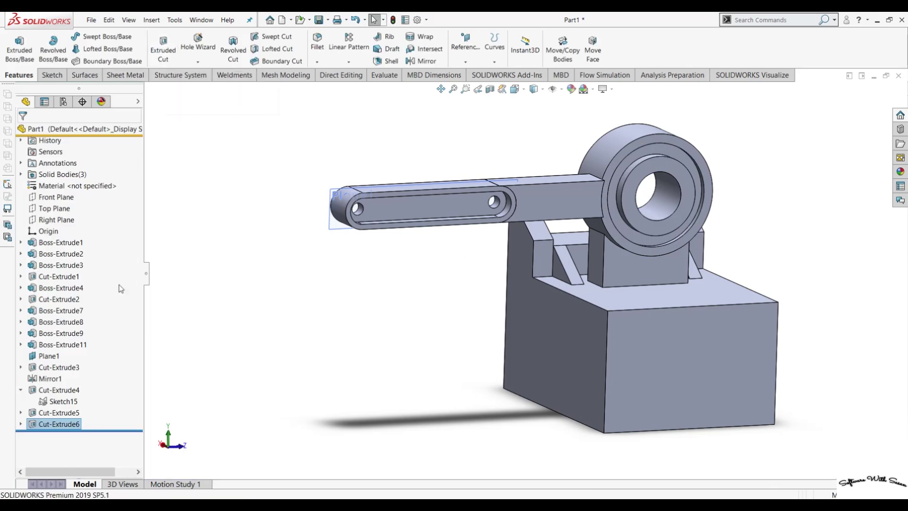
Step: Cut the inner ring region of Sketch15 30 mm deep
{"action": "left_click", "coordinate": [56, 401]}
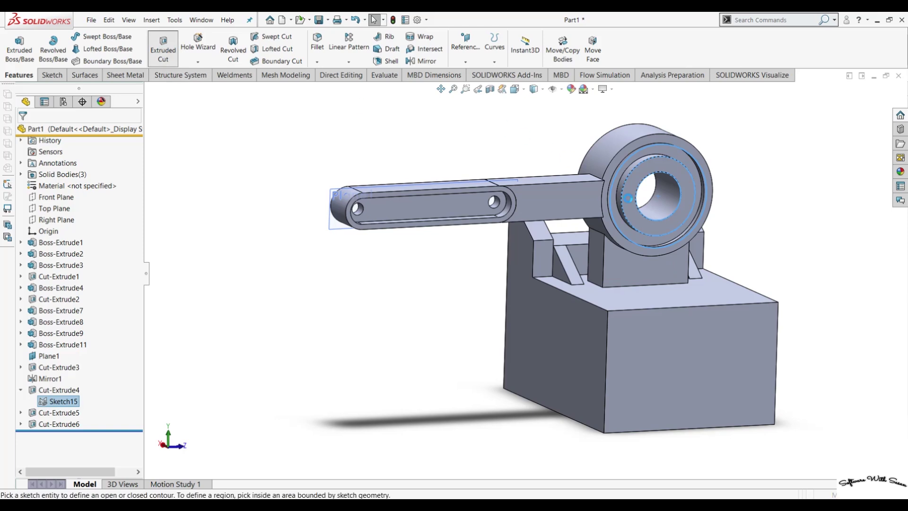
{"action": "left_click", "coordinate": [629, 202]}
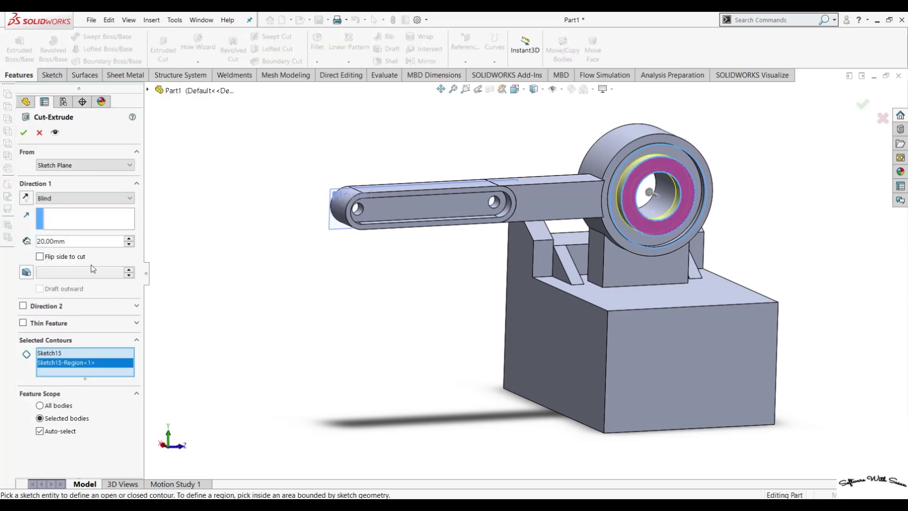
{"action": "double_click", "coordinate": [75, 242]}
{"action": "type", "text": "30"}
{"action": "key", "text": "Return"}
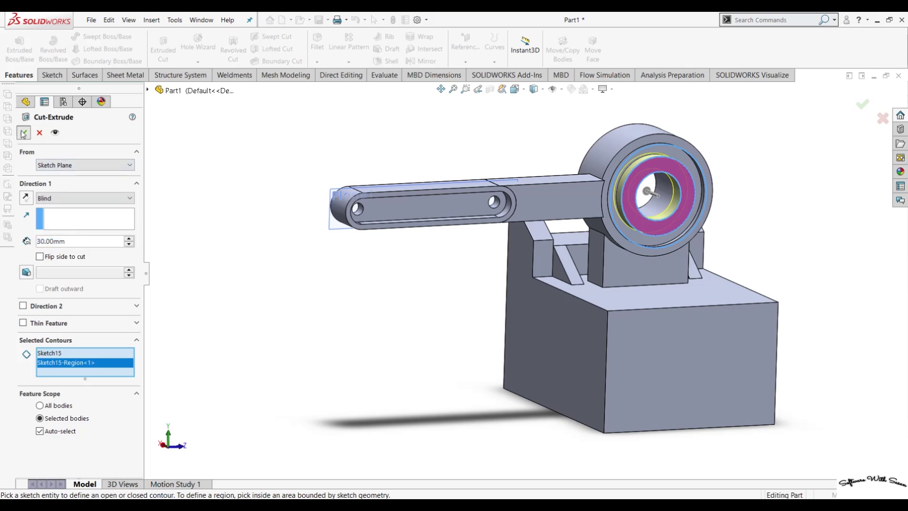
{"action": "left_click", "coordinate": [23, 133]}
{"action": "mouse_move", "coordinate": [204, 283]}
{"action": "middle_mouse_down"}
{"action": "mouse_move", "coordinate": [270, 290]}
{"action": "mouse_move", "coordinate": [240, 297]}
{"action": "middle_mouse_up"}
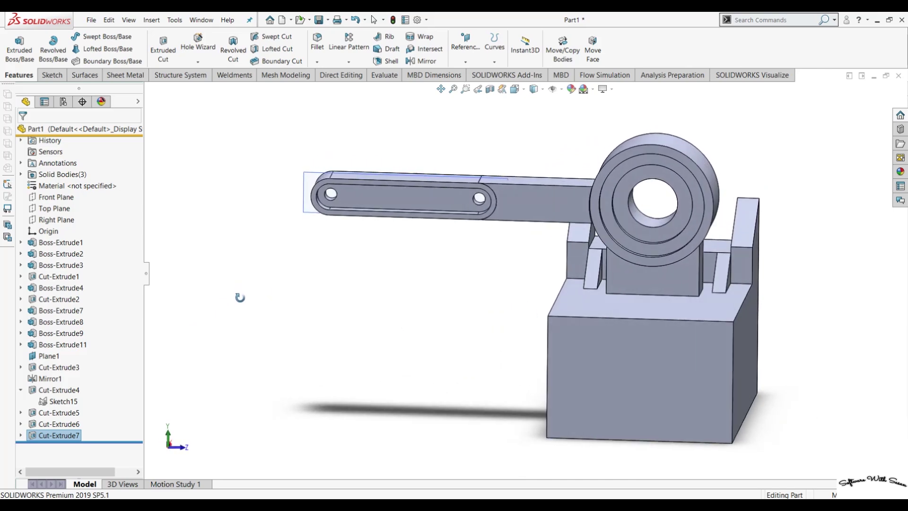
Step: On Plane1, sketch a centre-point straight slot about 21.3 mm wide between the arm's holes
{"action": "left_click", "coordinate": [387, 200]}
{"action": "key", "text": "ctrl+8"}
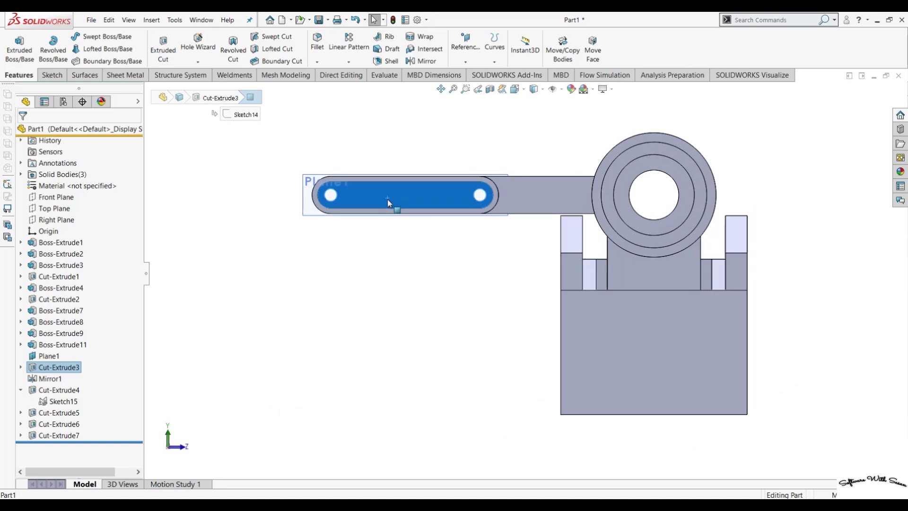
{"action": "left_click", "coordinate": [51, 74]}
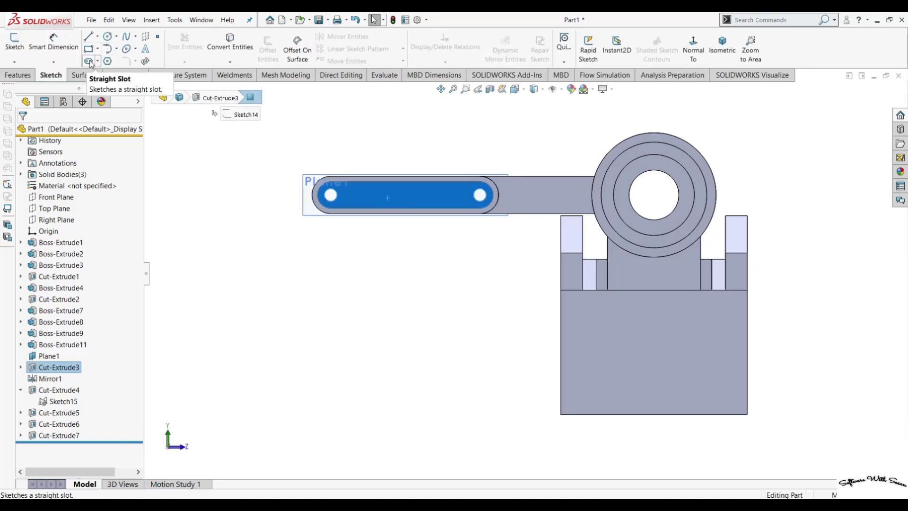
{"action": "left_click", "coordinate": [98, 61]}
{"action": "left_click", "coordinate": [103, 84]}
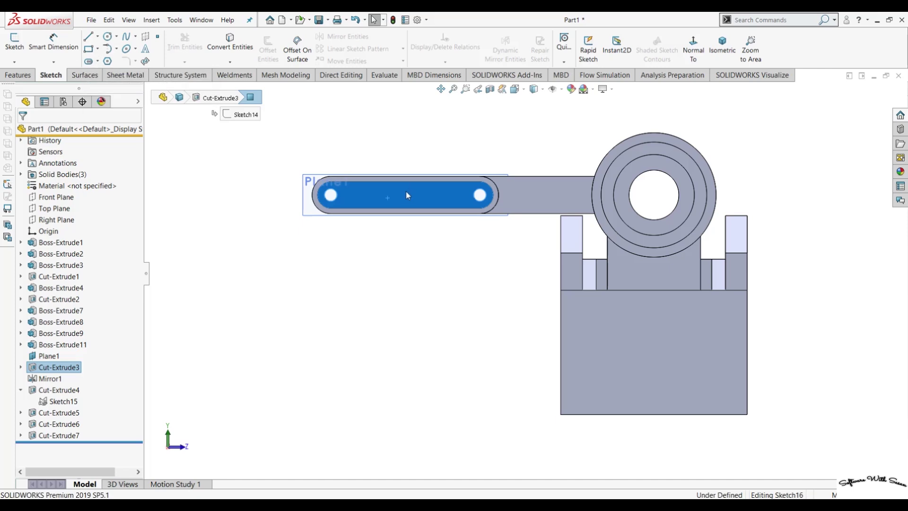
{"action": "left_click", "coordinate": [406, 201]}
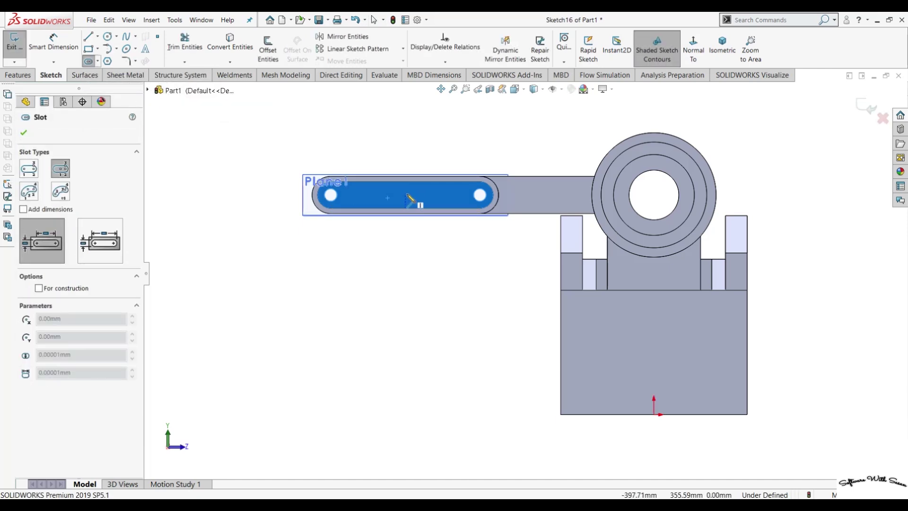
{"action": "left_click", "coordinate": [406, 196]}
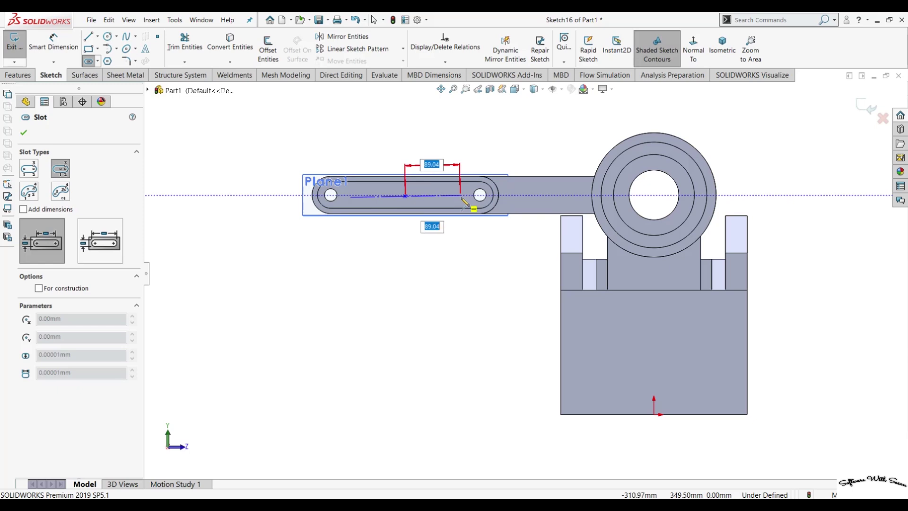
{"action": "left_click", "coordinate": [463, 196]}
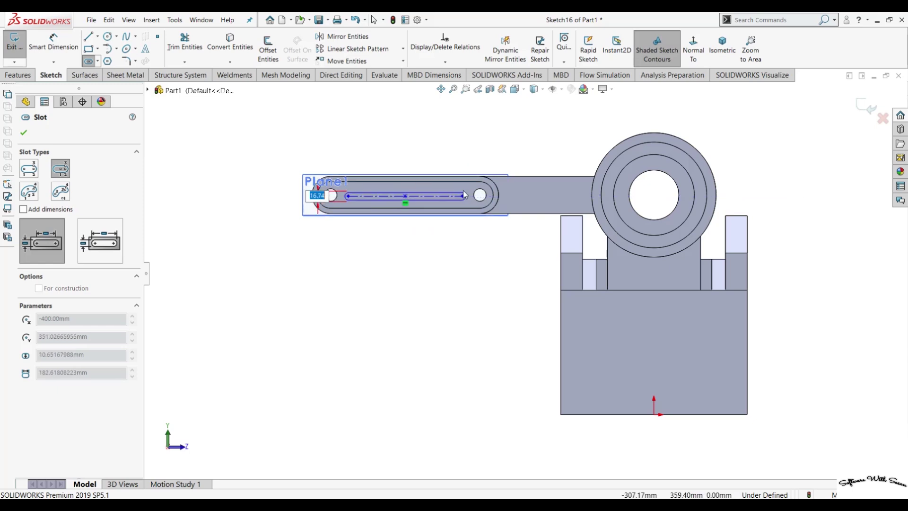
{"action": "left_click", "coordinate": [465, 194]}
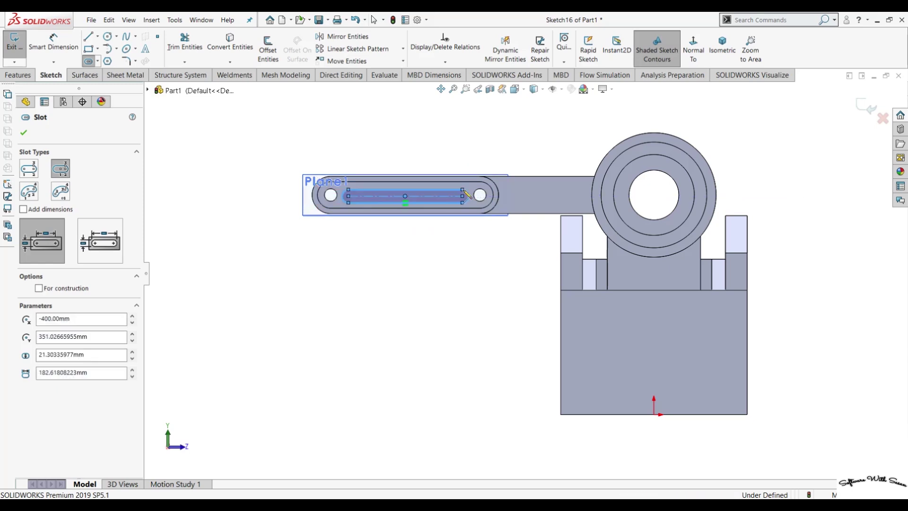
{"action": "key", "text": "Escape"}
{"action": "scroll", "coordinate": [453, 197], "scroll_direction": "down", "scroll_amount": 2}
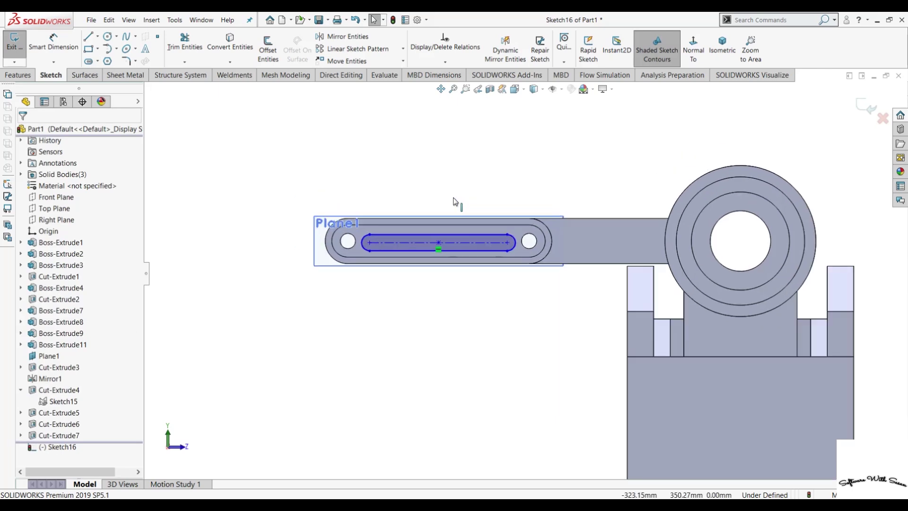
Step: Dimension the slot at 180 mm length with R10 end arcs
{"action": "left_click", "coordinate": [54, 45]}
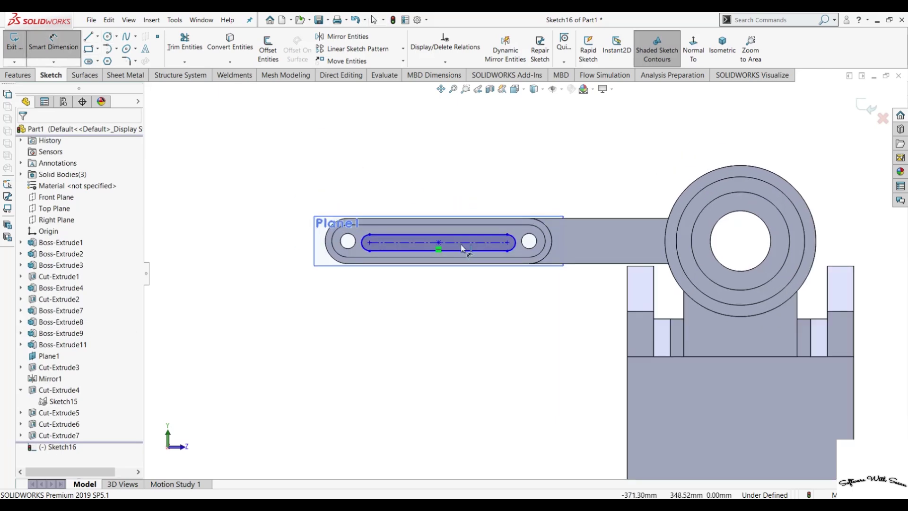
{"action": "left_click", "coordinate": [464, 232]}
{"action": "left_click", "coordinate": [467, 174]}
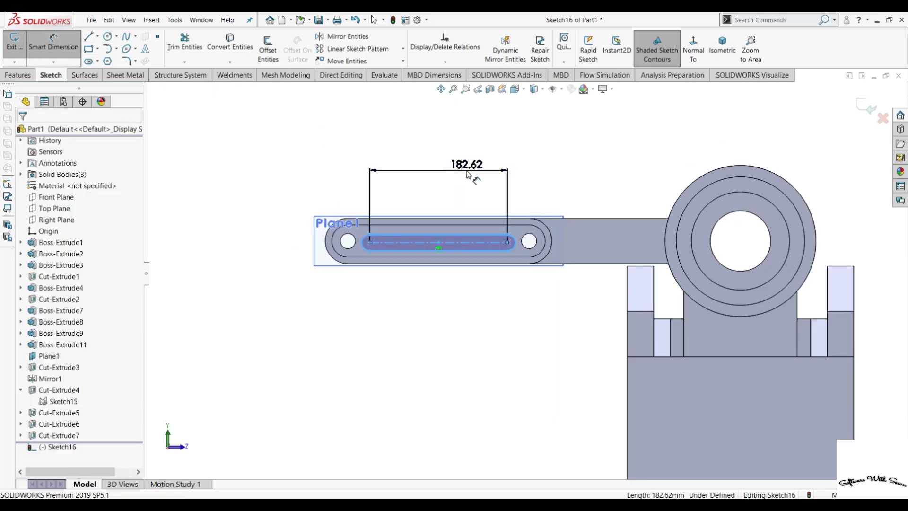
{"action": "type", "text": "15"}
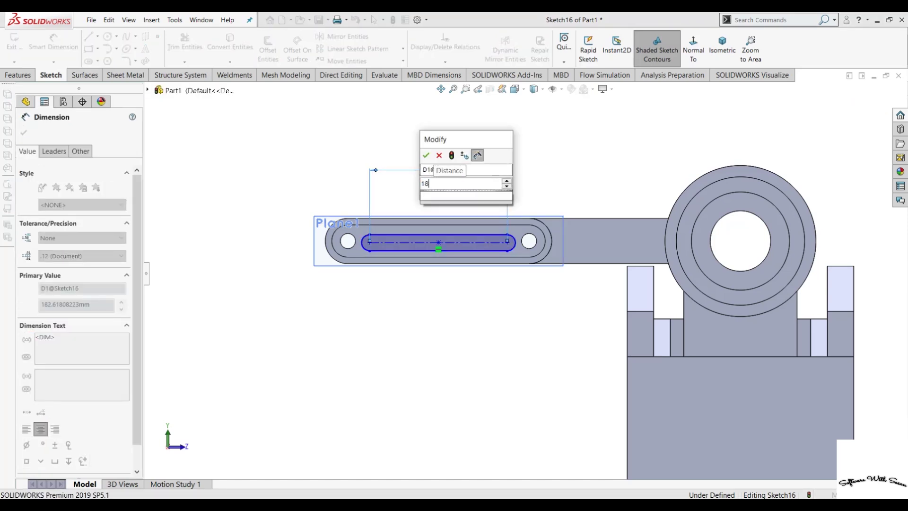
{"action": "key", "text": "Escape"}
{"action": "key", "text": "Return"}
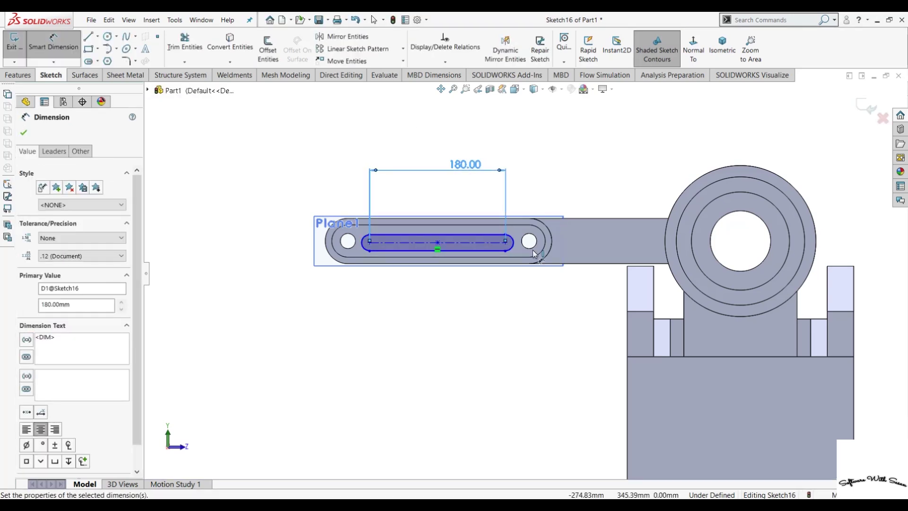
{"action": "left_click", "coordinate": [511, 247]}
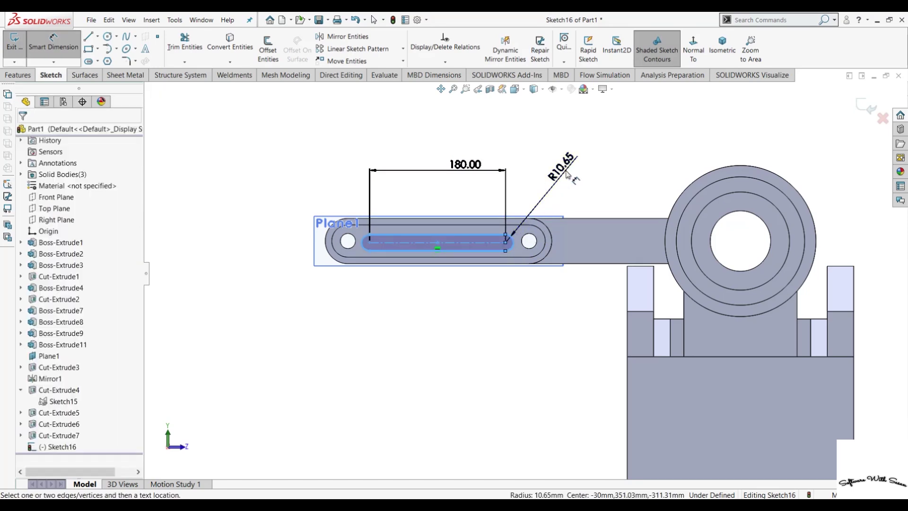
{"action": "left_click", "coordinate": [566, 174]}
{"action": "type", "text": "10"}
{"action": "key", "text": "Return"}
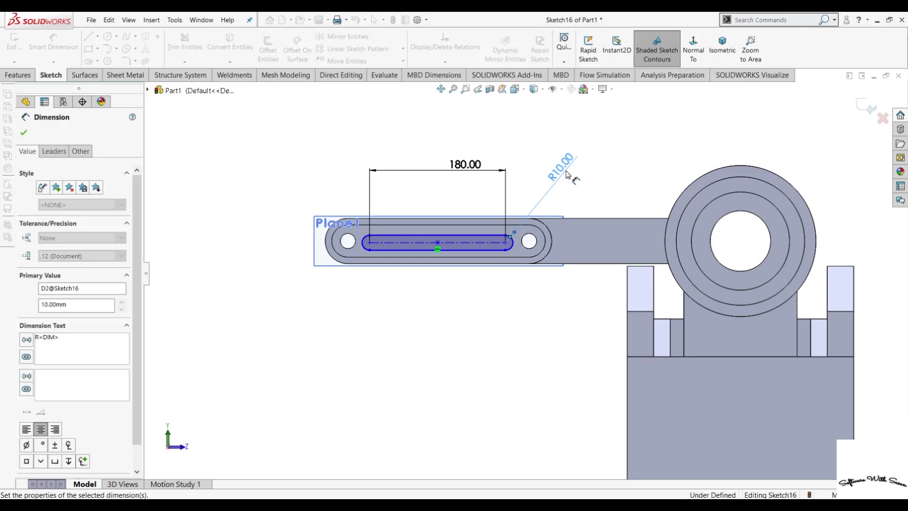
{"action": "key", "text": "Escape"}
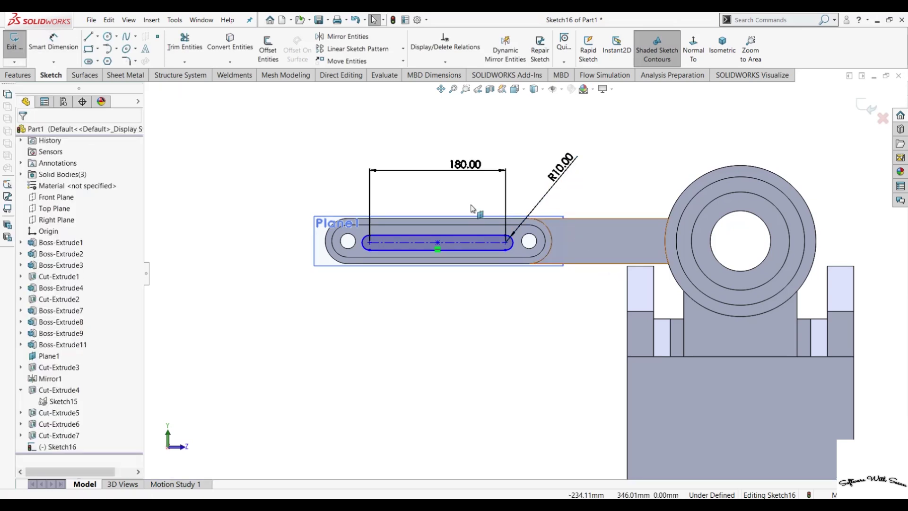
Step: Draw a short horizontal centerline to the right of the slot
{"action": "left_click", "coordinate": [98, 36]}
{"action": "left_click", "coordinate": [113, 60]}
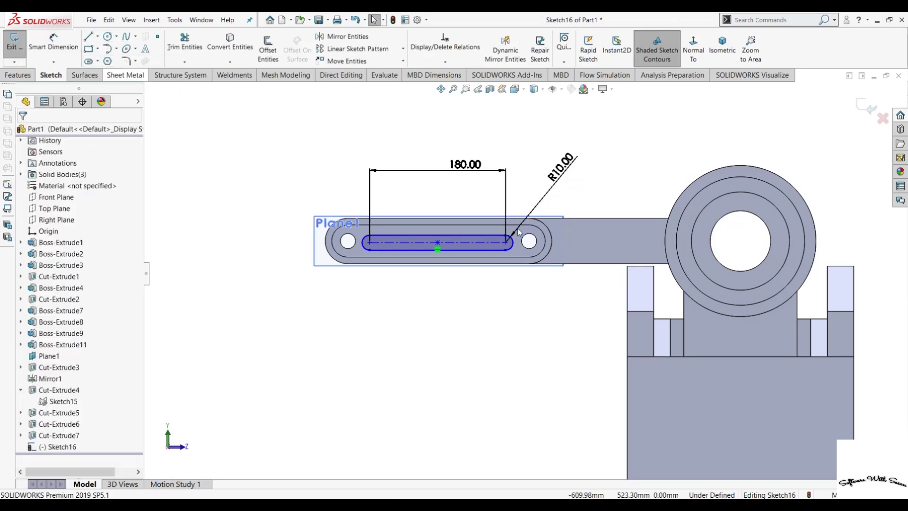
{"action": "left_click", "coordinate": [552, 241]}
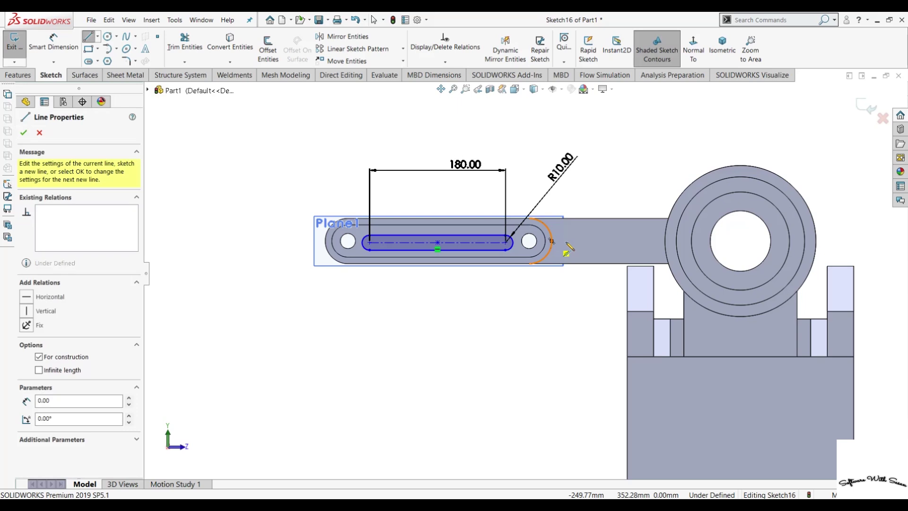
{"action": "left_click", "coordinate": [580, 242]}
{"action": "key", "text": "Escape"}
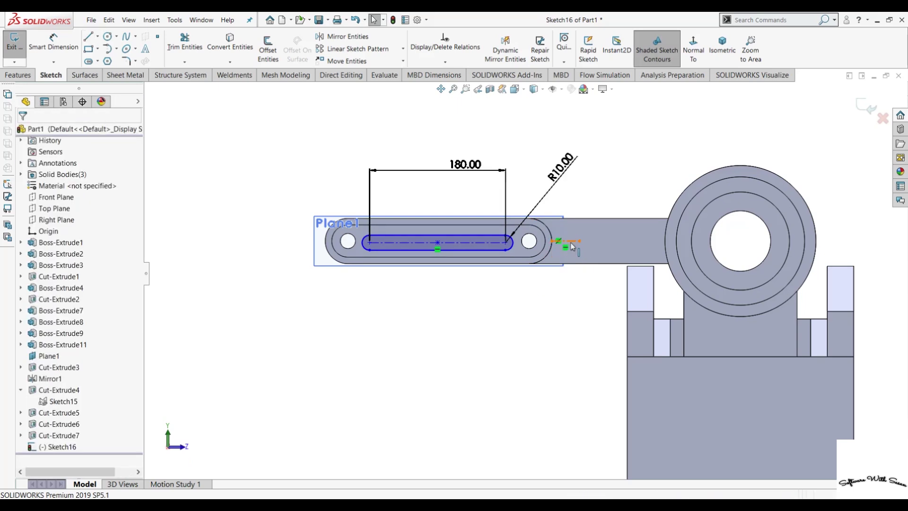
Step: Make the new centerline collinear with the slot's centerline and start an Extruded Cut
{"action": "left_click", "coordinate": [555, 241]}
{"action": "left_click", "coordinate": [473, 250]}
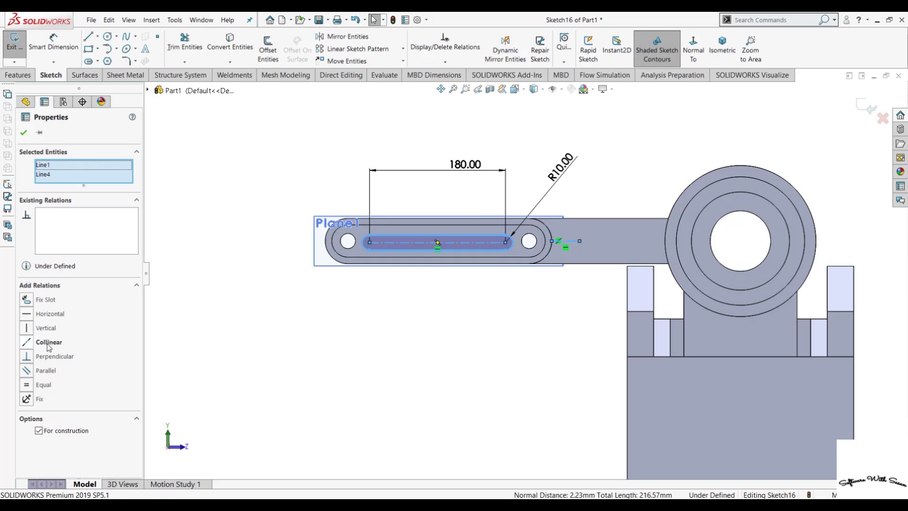
{"action": "left_click", "coordinate": [49, 343]}
{"action": "left_click", "coordinate": [309, 336]}
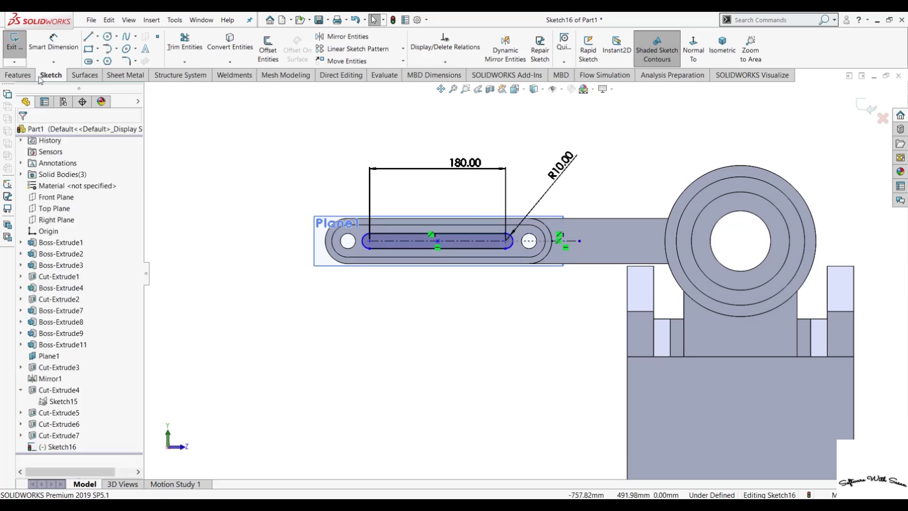
{"action": "left_click", "coordinate": [18, 74]}
{"action": "left_click", "coordinate": [173, 52]}
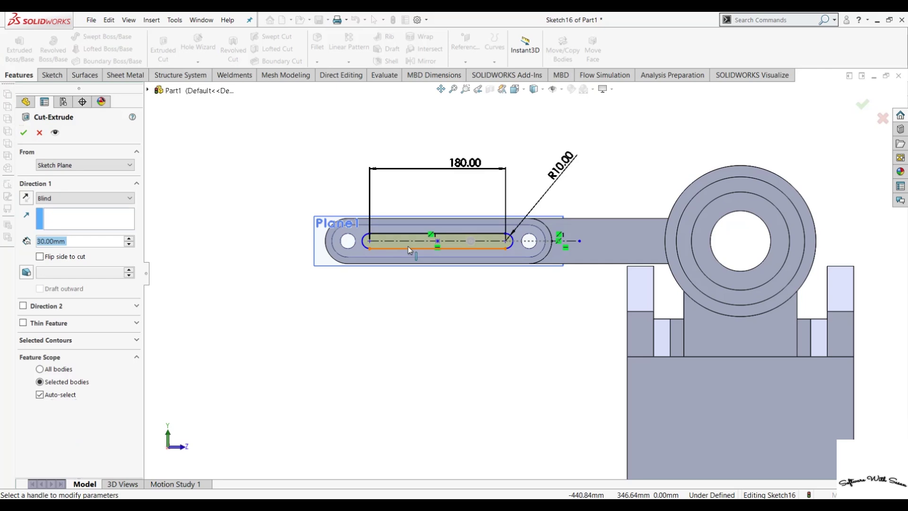
Step: Cut the 180 mm slot Through All and orbit the model to inspect it
{"action": "left_click", "coordinate": [56, 199]}
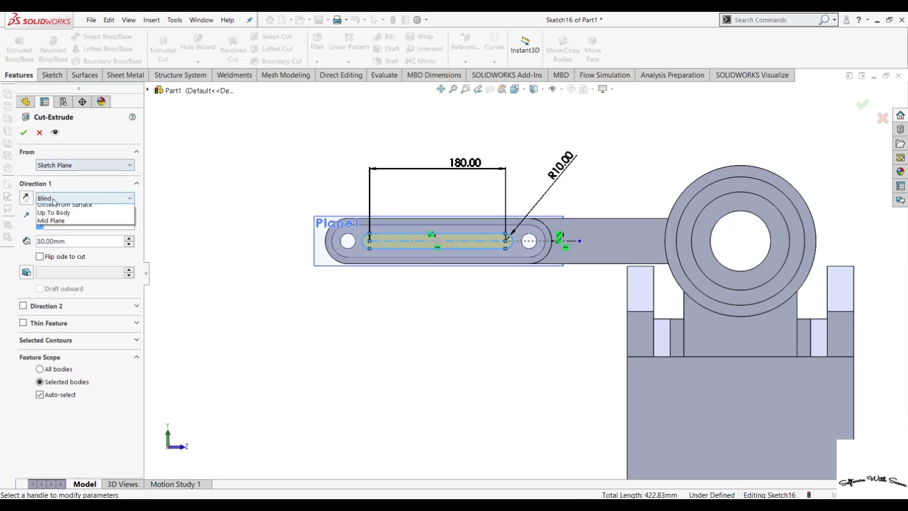
{"action": "left_click", "coordinate": [52, 213]}
{"action": "left_click", "coordinate": [28, 131]}
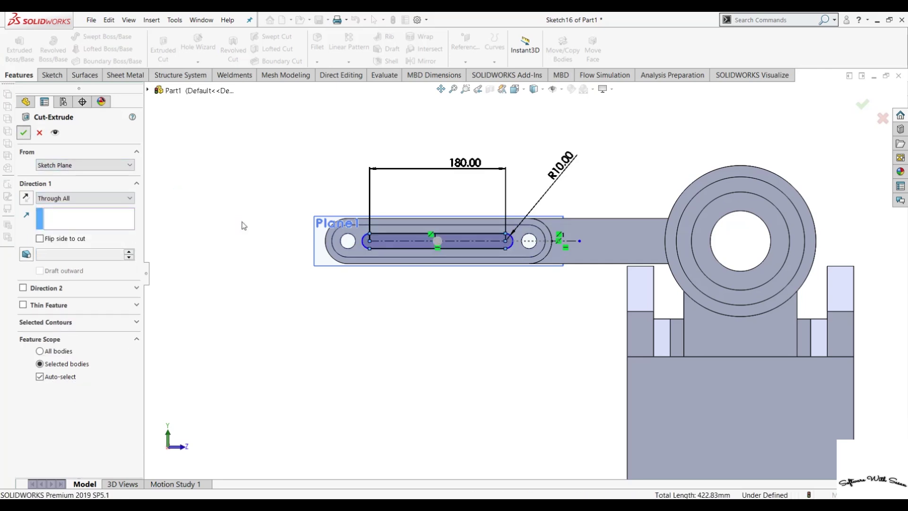
{"action": "mouse_move", "coordinate": [241, 221]}
{"action": "middle_mouse_down"}
{"action": "mouse_move", "coordinate": [200, 291]}
{"action": "mouse_move", "coordinate": [210, 377]}
{"action": "mouse_move", "coordinate": [248, 367]}
{"action": "mouse_move", "coordinate": [237, 318]}
{"action": "mouse_move", "coordinate": [258, 394]}
{"action": "middle_mouse_up"}
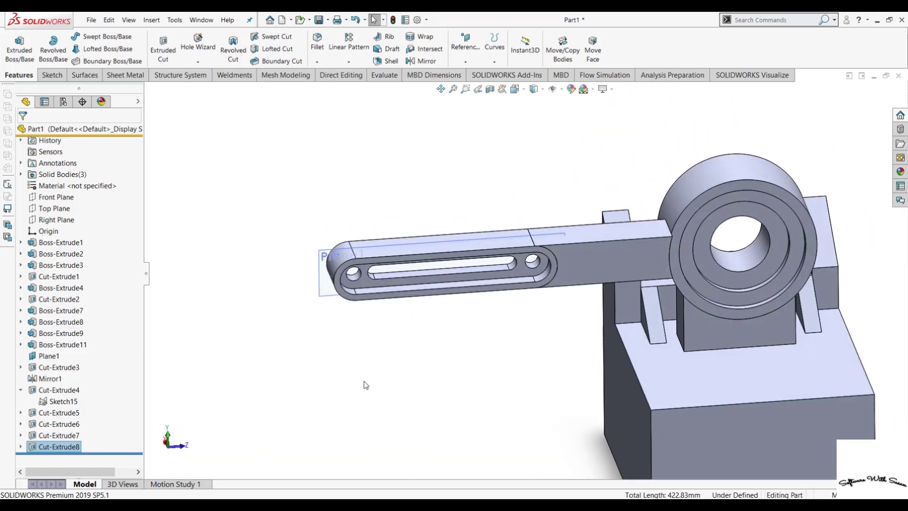
{"action": "mouse_move", "coordinate": [360, 355]}
{"action": "middle_mouse_down"}
{"action": "mouse_move", "coordinate": [349, 334]}
{"action": "mouse_move", "coordinate": [357, 355]}
{"action": "middle_mouse_up"}
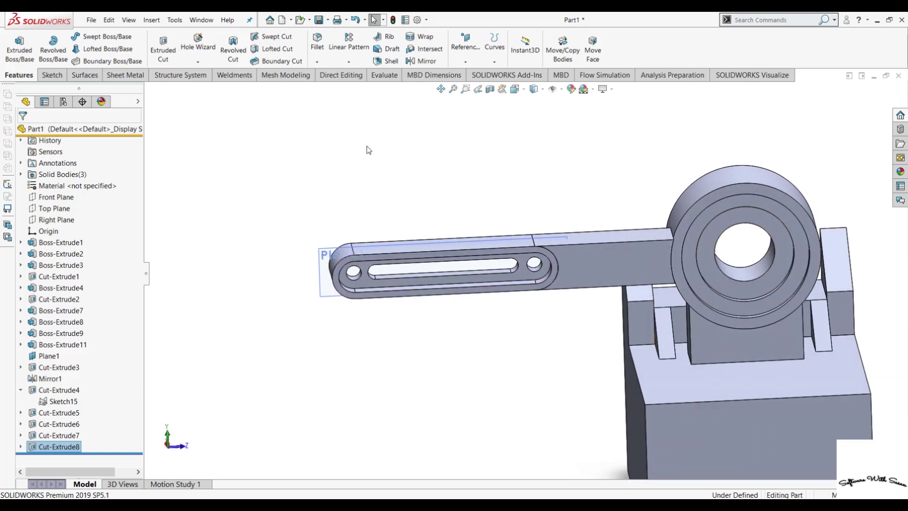
{"action": "scroll", "coordinate": [520, 307], "scroll_direction": "up", "scroll_amount": 3}
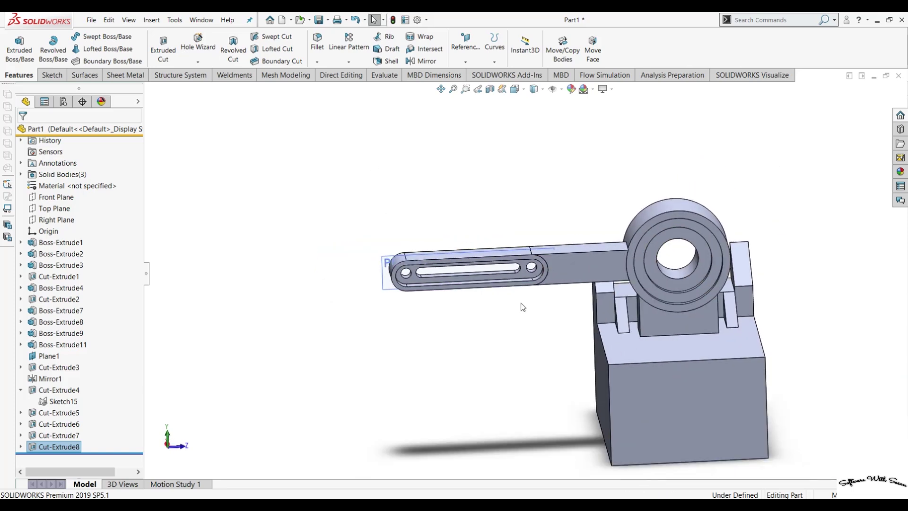
{"action": "mouse_move", "coordinate": [507, 328]}
{"action": "middle_mouse_down"}
{"action": "mouse_move", "coordinate": [533, 292]}
{"action": "mouse_move", "coordinate": [492, 357]}
{"action": "mouse_move", "coordinate": [494, 370]}
{"action": "mouse_move", "coordinate": [518, 354]}
{"action": "mouse_move", "coordinate": [513, 365]}
{"action": "middle_mouse_up"}
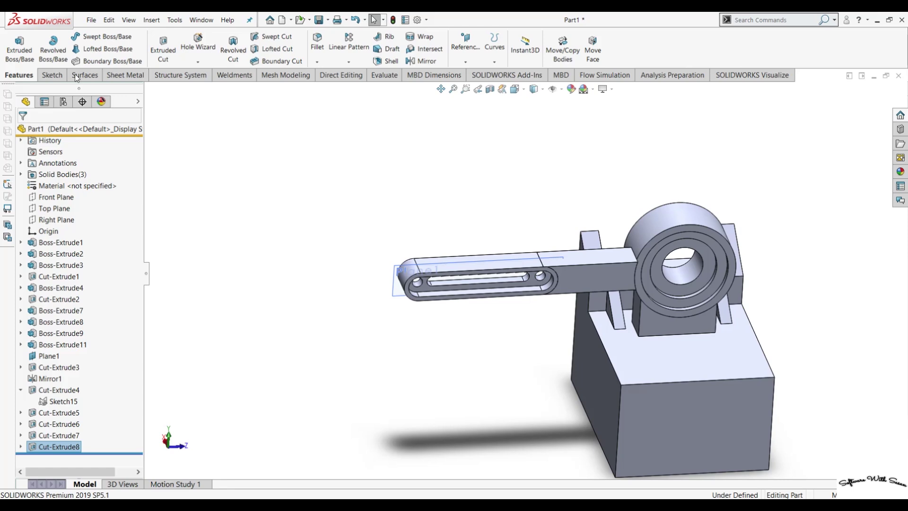
{"action": "left_click", "coordinate": [347, 62]}
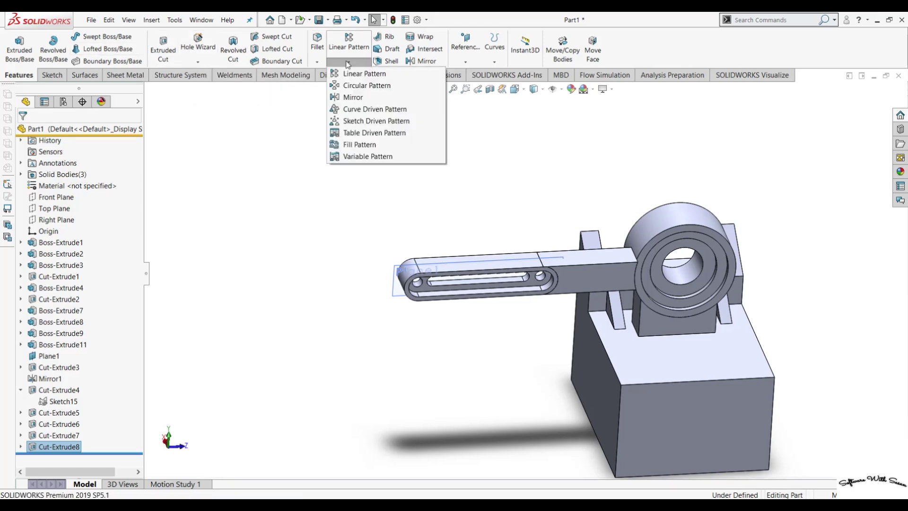
{"action": "left_click", "coordinate": [346, 85]}
{"action": "mouse_move", "coordinate": [375, 253]}
{"action": "middle_mouse_down"}
{"action": "mouse_move", "coordinate": [353, 256]}
{"action": "mouse_move", "coordinate": [343, 239]}
{"action": "middle_mouse_up"}
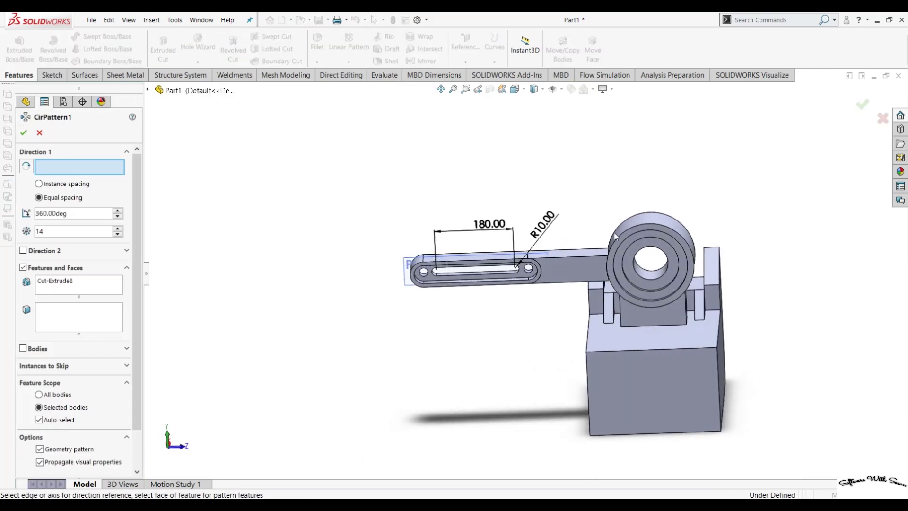
{"action": "left_click", "coordinate": [654, 227]}
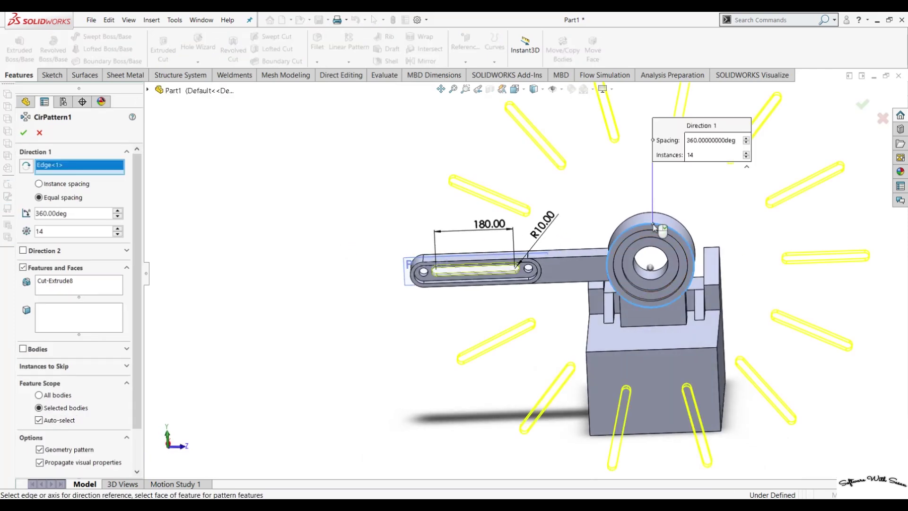
{"action": "left_click", "coordinate": [74, 286]}
{"action": "left_click", "coordinate": [544, 268]}
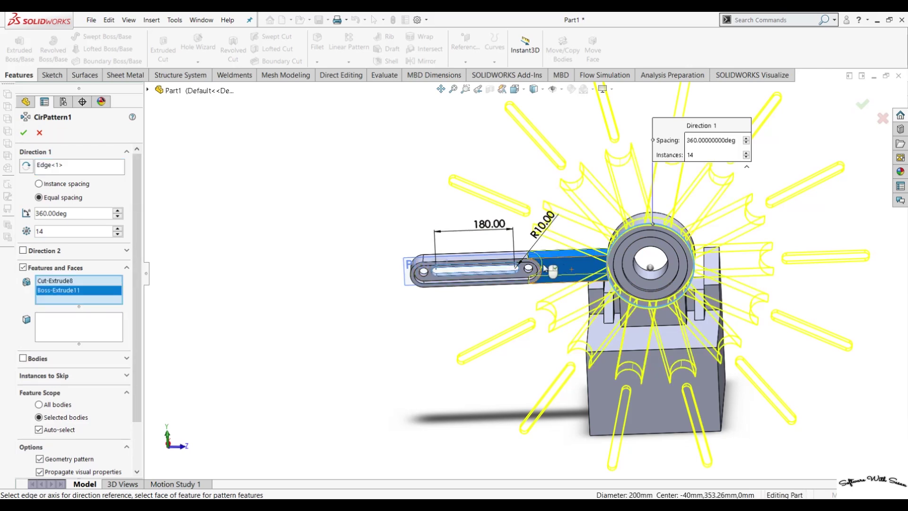
{"action": "middle_click_drag", "start_coordinate": [486, 298], "coordinate": [566, 310]}
{"action": "key", "text": "ctrl+3"}
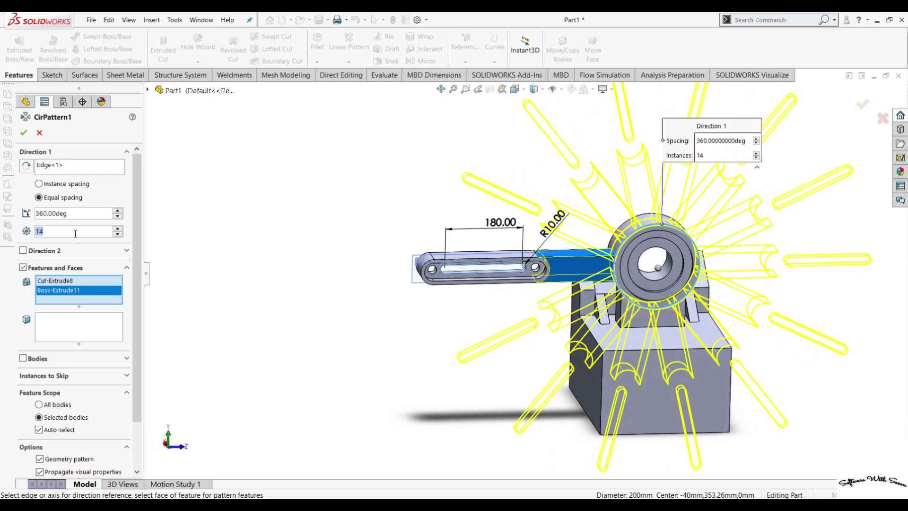
{"action": "type", "text": "2"}
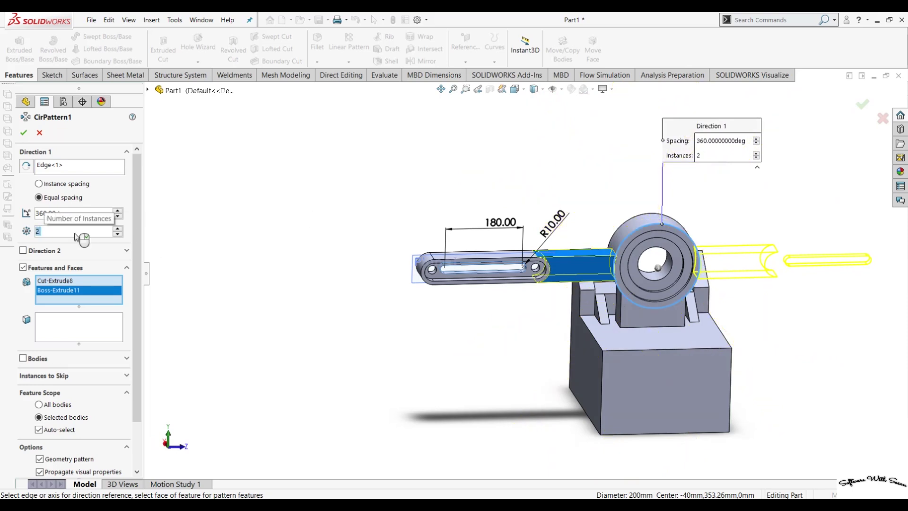
{"action": "left_click", "coordinate": [40, 132]}
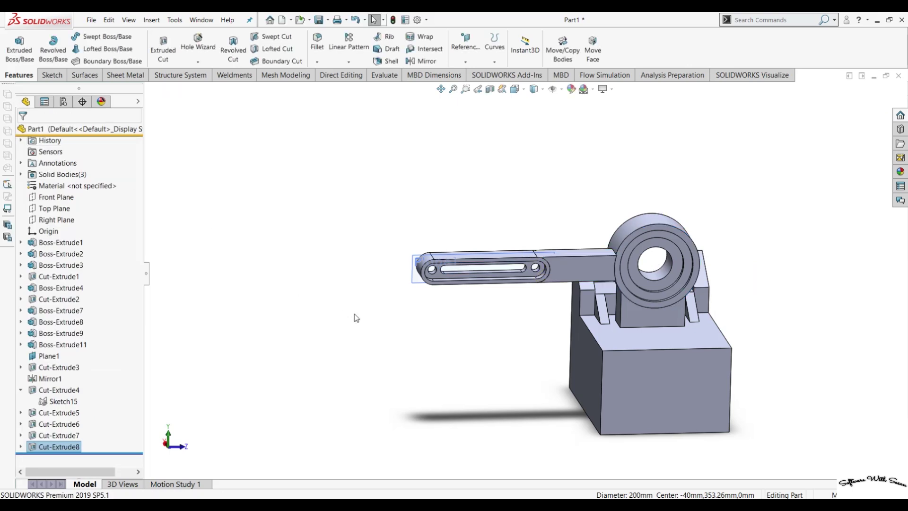
Step: Select the Front Plane, briefly opening and cancelling Move/Copy Bodies
{"action": "middle_click_drag", "start_coordinate": [365, 323], "coordinate": [361, 312]}
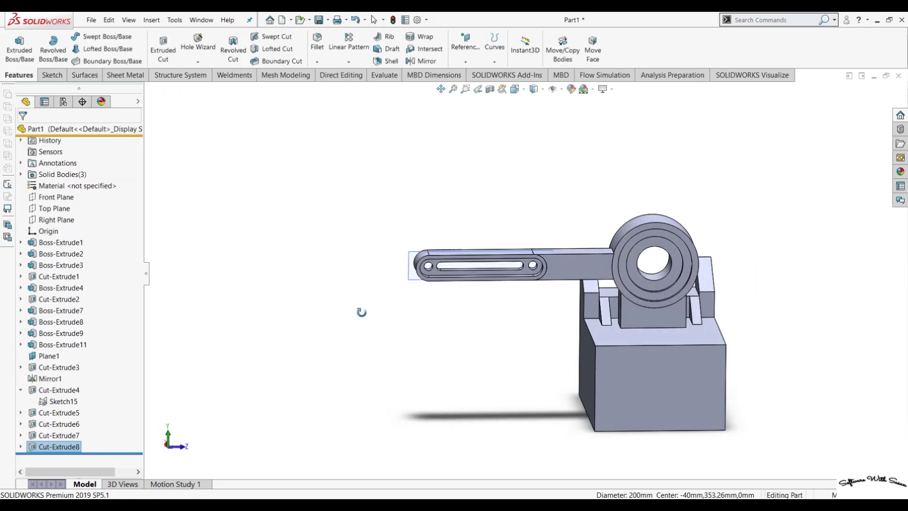
{"action": "middle_click_drag", "start_coordinate": [361, 312], "coordinate": [356, 313]}
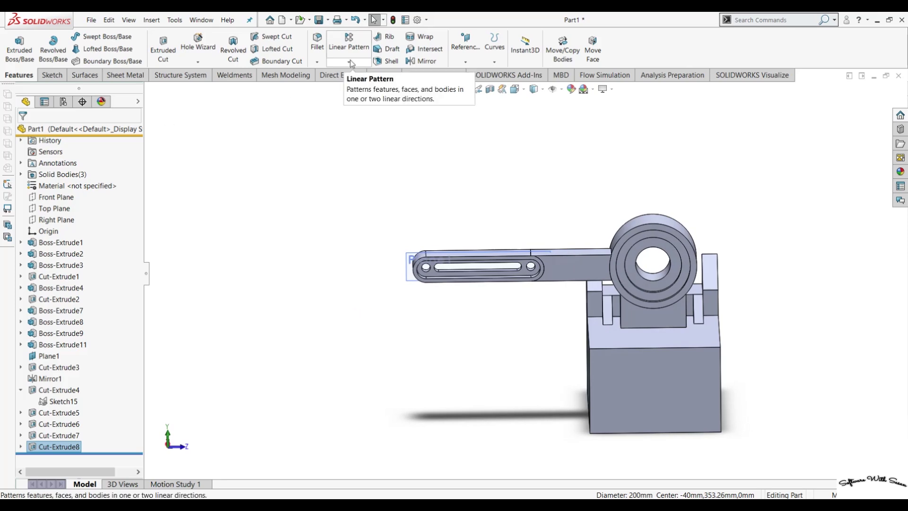
{"action": "left_click", "coordinate": [44, 199]}
{"action": "mouse_move", "coordinate": [328, 275]}
{"action": "middle_mouse_down"}
{"action": "mouse_move", "coordinate": [346, 293]}
{"action": "mouse_move", "coordinate": [336, 278]}
{"action": "mouse_move", "coordinate": [339, 287]}
{"action": "middle_mouse_up"}
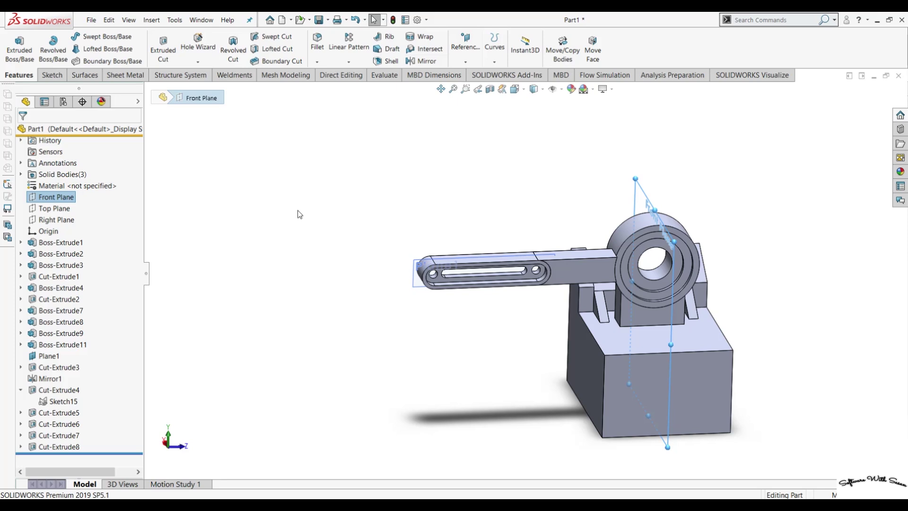
{"action": "left_click", "coordinate": [563, 52]}
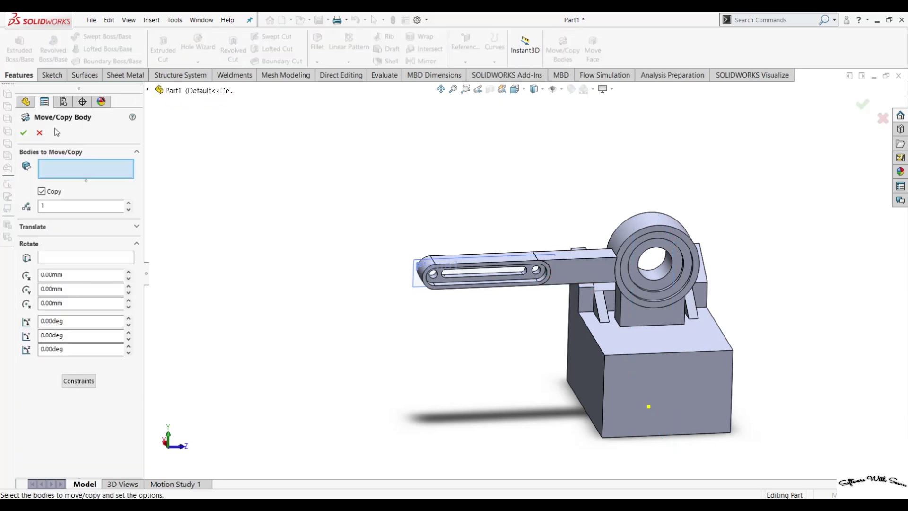
{"action": "left_click", "coordinate": [40, 133]}
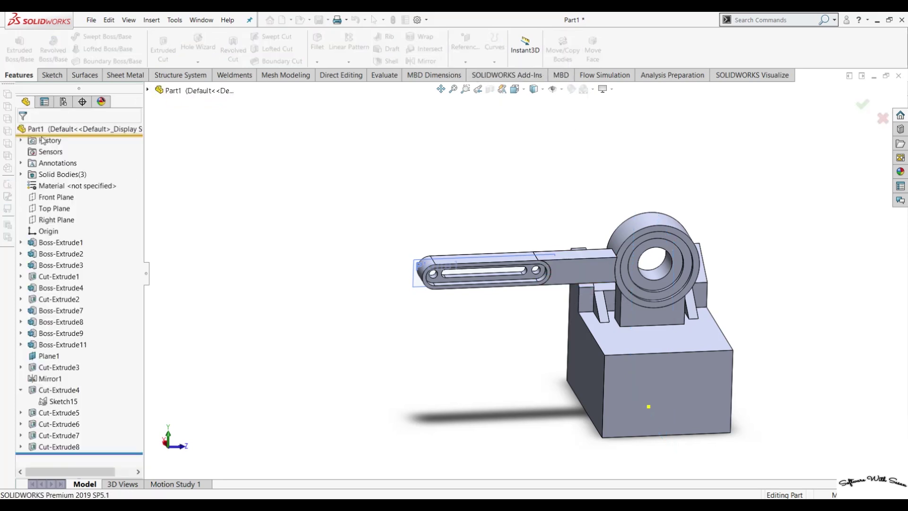
Step: Turn on Temporary Axes display and open Move/Copy Bodies
{"action": "left_click", "coordinate": [561, 89]}
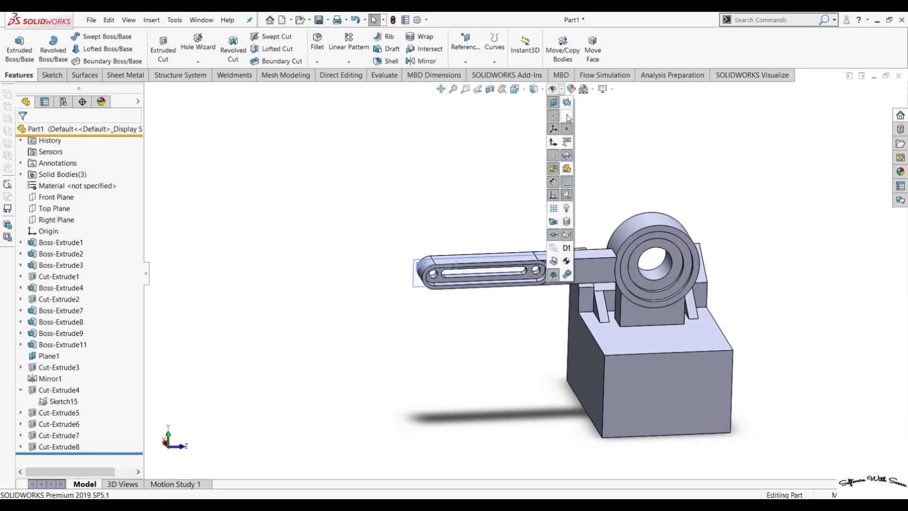
{"action": "left_click", "coordinate": [567, 115]}
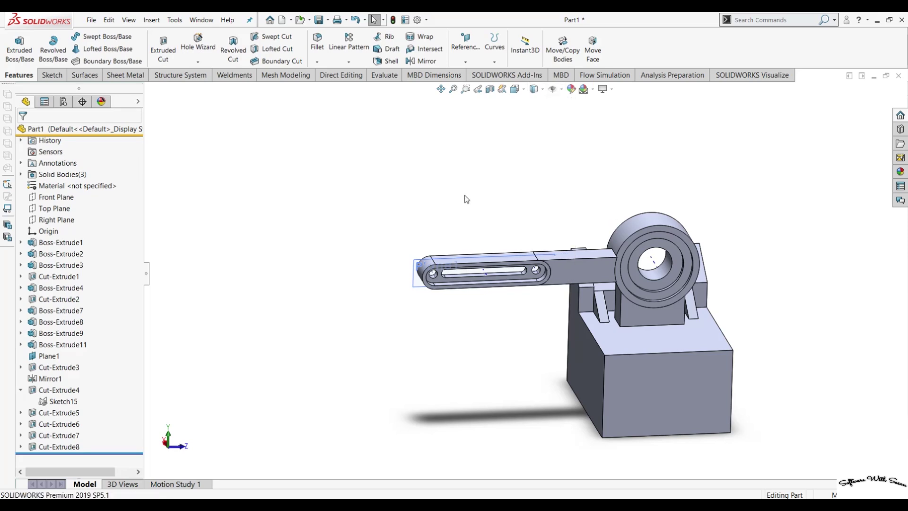
{"action": "left_click", "coordinate": [570, 57]}
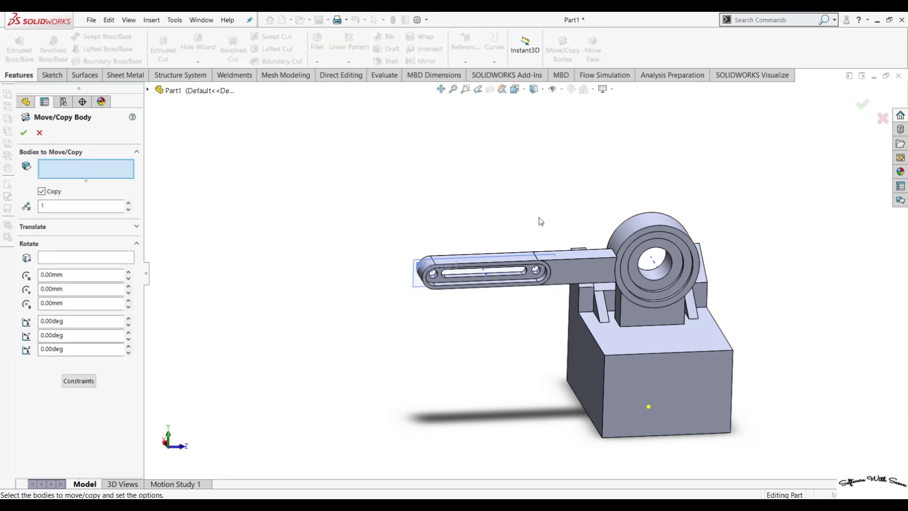
Step: Select Boss-Extrude11 and Cut-Extrude8 to copy, rotating about Axis<1>
{"action": "left_click", "coordinate": [522, 280]}
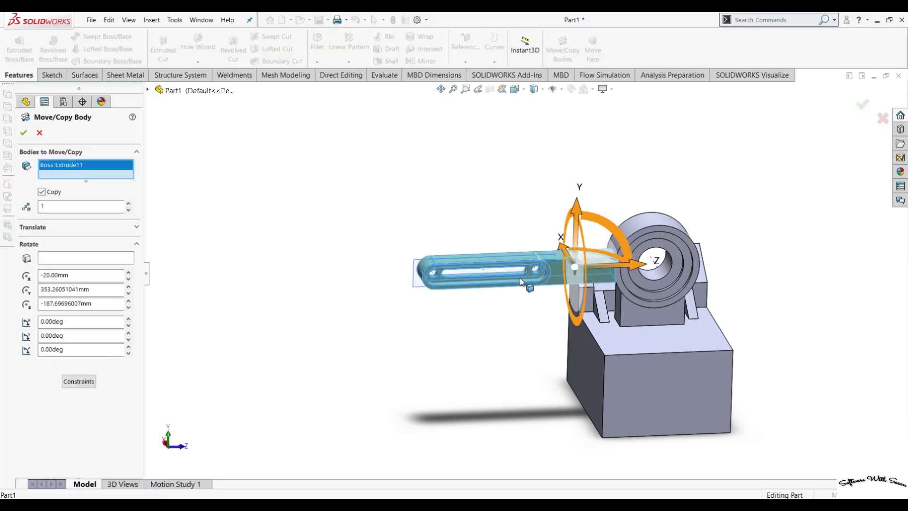
{"action": "left_click", "coordinate": [520, 281]}
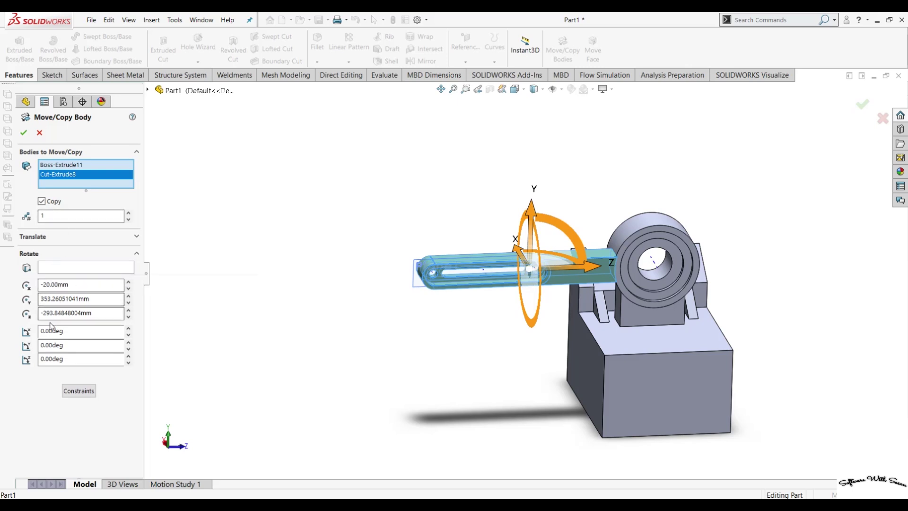
{"action": "left_click", "coordinate": [69, 269]}
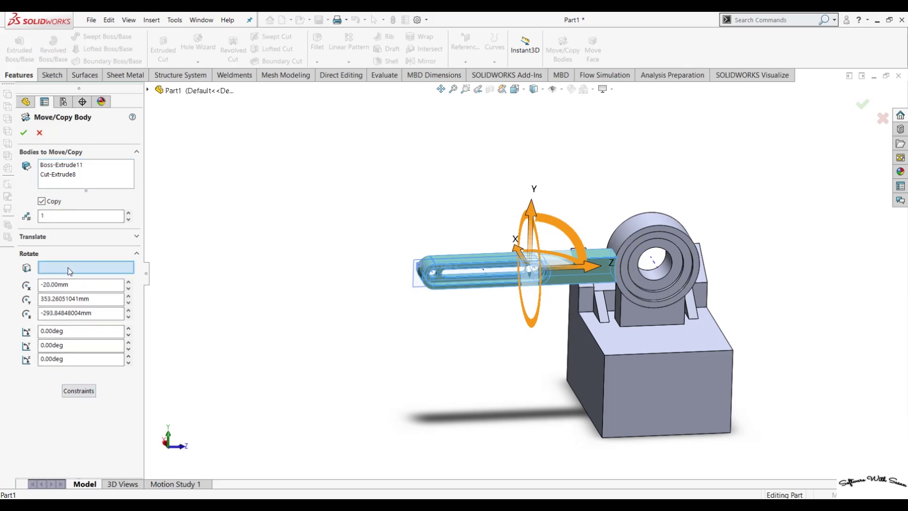
{"action": "left_click", "coordinate": [659, 267]}
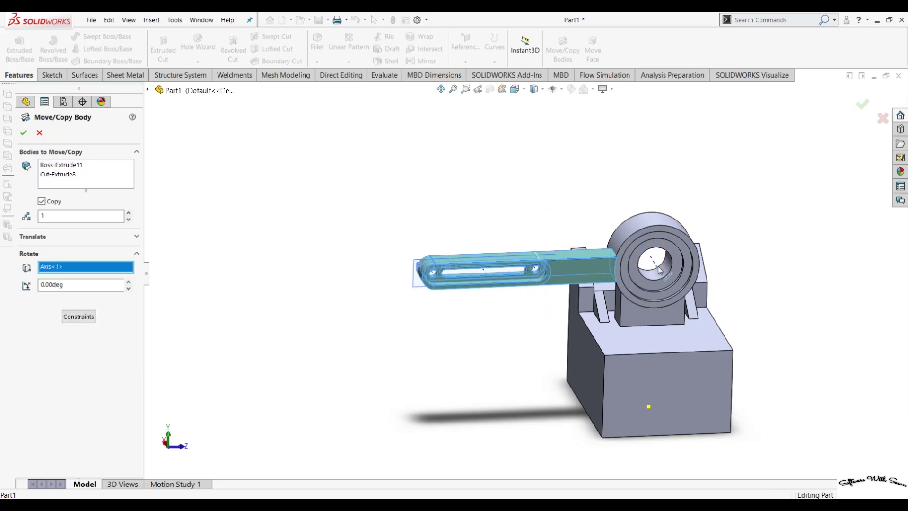
Step: Set 2 copies at a -90° rotation angle and confirm the body copy
{"action": "left_click", "coordinate": [128, 213]}
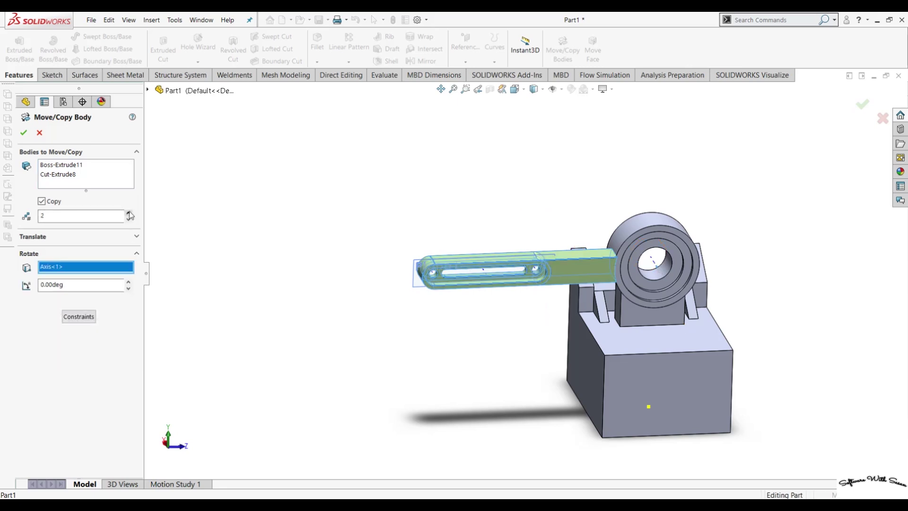
{"action": "double_click", "coordinate": [94, 283]}
{"action": "type", "text": "90"}
{"action": "key", "text": "Return"}
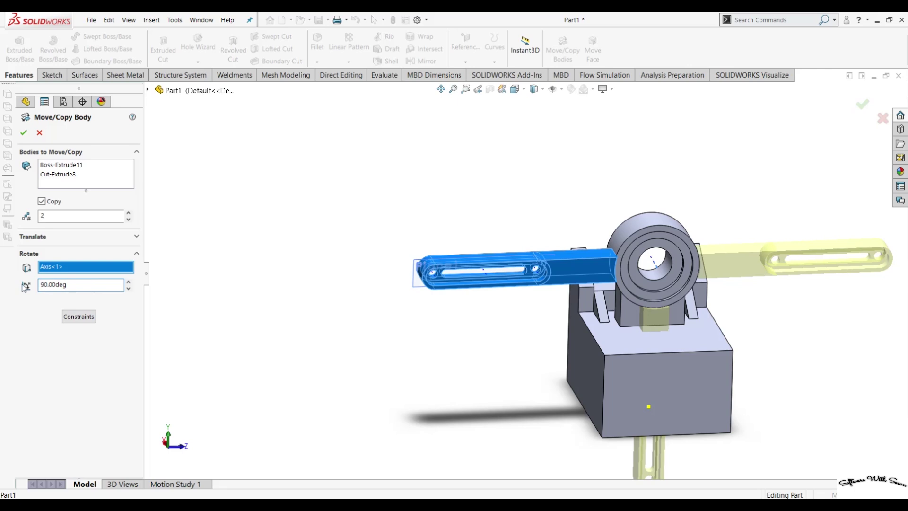
{"action": "left_click", "coordinate": [128, 220]}
{"action": "double_click", "coordinate": [57, 286]}
{"action": "type", "text": "9"}
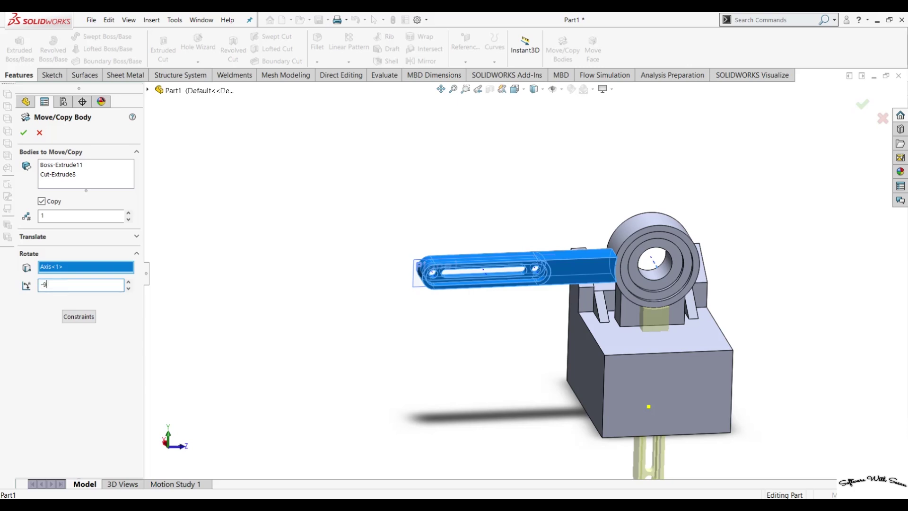
{"action": "key", "text": "Return"}
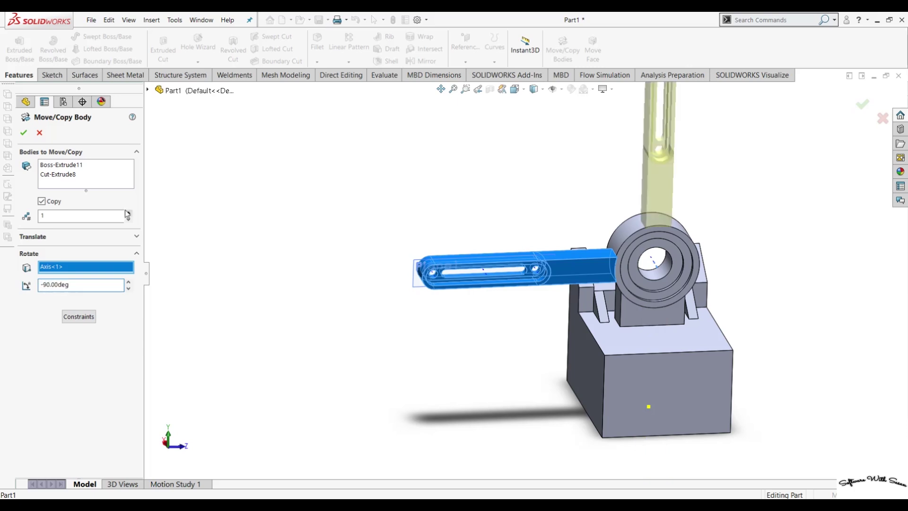
{"action": "left_click", "coordinate": [127, 211]}
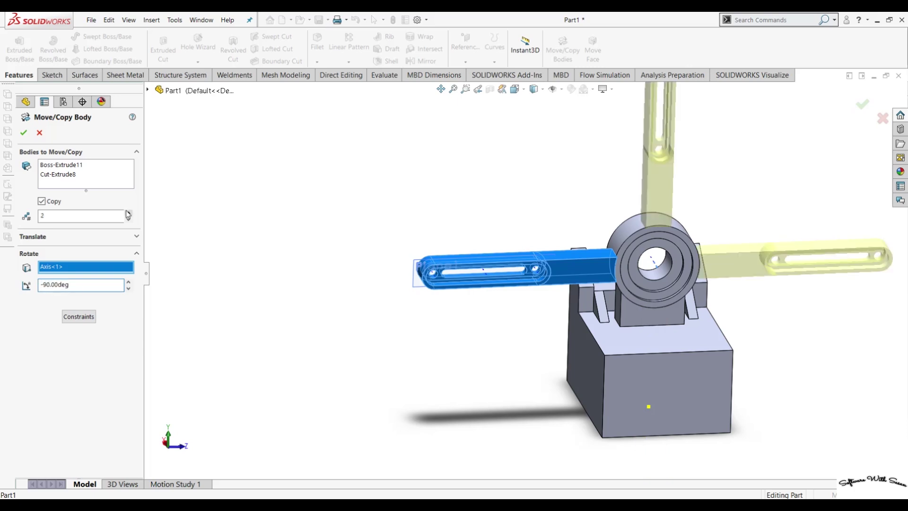
{"action": "left_click", "coordinate": [24, 133]}
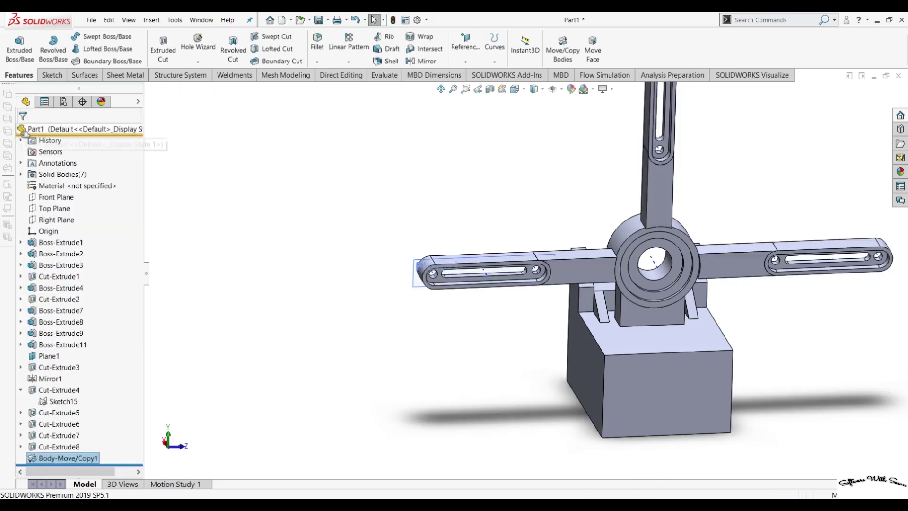
{"action": "mouse_move", "coordinate": [432, 266]}
{"action": "middle_mouse_down"}
{"action": "mouse_move", "coordinate": [349, 338]}
{"action": "mouse_move", "coordinate": [445, 302]}
{"action": "mouse_move", "coordinate": [497, 385]}
{"action": "mouse_move", "coordinate": [456, 396]}
{"action": "mouse_move", "coordinate": [442, 429]}
{"action": "mouse_move", "coordinate": [549, 402]}
{"action": "middle_mouse_up"}
{"action": "mouse_move", "coordinate": [590, 344]}
{"action": "middle_mouse_down"}
{"action": "mouse_move", "coordinate": [651, 367]}
{"action": "mouse_move", "coordinate": [689, 426]}
{"action": "mouse_move", "coordinate": [654, 432]}
{"action": "mouse_move", "coordinate": [662, 414]}
{"action": "mouse_move", "coordinate": [675, 442]}
{"action": "mouse_move", "coordinate": [654, 425]}
{"action": "mouse_move", "coordinate": [655, 407]}
{"action": "mouse_move", "coordinate": [716, 401]}
{"action": "mouse_move", "coordinate": [710, 435]}
{"action": "mouse_move", "coordinate": [537, 430]}
{"action": "mouse_move", "coordinate": [578, 433]}
{"action": "mouse_move", "coordinate": [583, 402]}
{"action": "middle_mouse_up"}
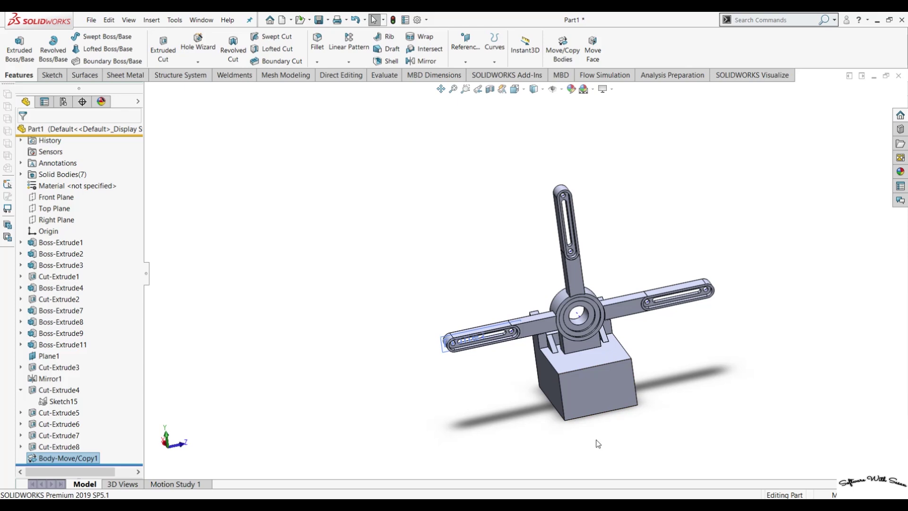
{"action": "mouse_move", "coordinate": [597, 441]}
{"action": "middle_mouse_down"}
{"action": "mouse_move", "coordinate": [625, 353]}
{"action": "mouse_move", "coordinate": [614, 387]}
{"action": "middle_mouse_up"}
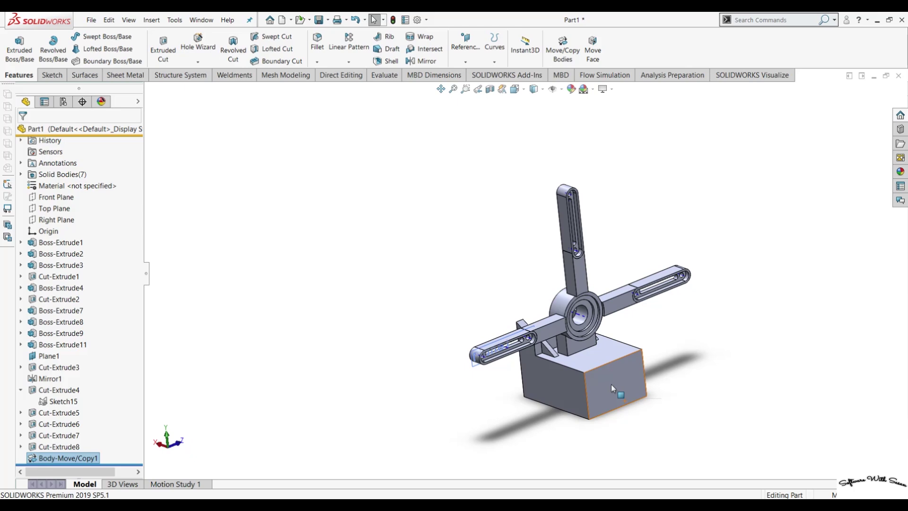
Step: Start a Fillet and choose the Constant Size fillet type
{"action": "left_click", "coordinate": [351, 191]}
{"action": "left_click", "coordinate": [317, 41]}
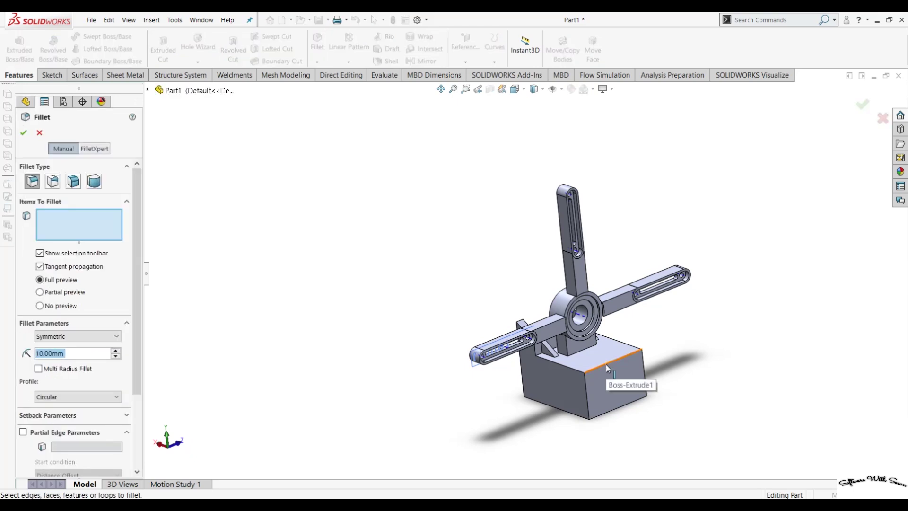
{"action": "scroll", "coordinate": [606, 364], "scroll_direction": "down", "scroll_amount": 2}
{"action": "scroll", "coordinate": [586, 336], "scroll_direction": "down", "scroll_amount": 2}
{"action": "scroll", "coordinate": [585, 333], "scroll_direction": "down", "scroll_amount": 2}
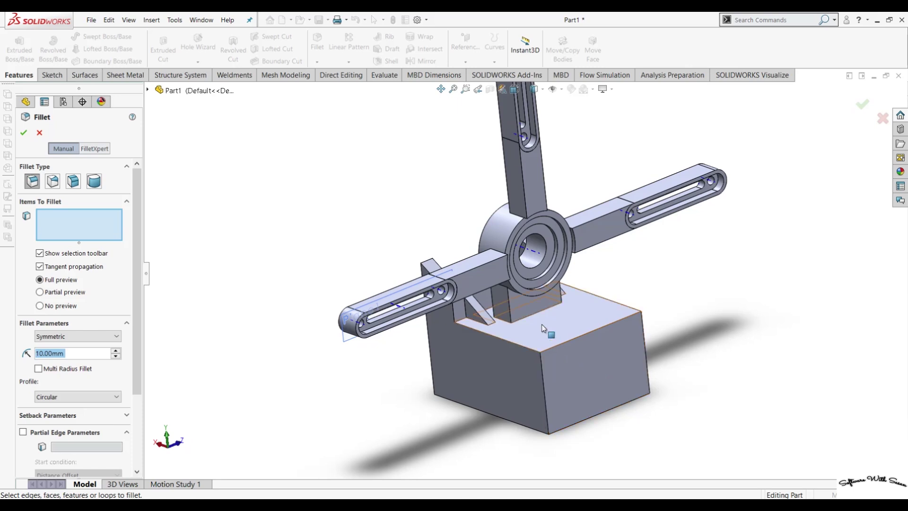
{"action": "left_click", "coordinate": [53, 181]}
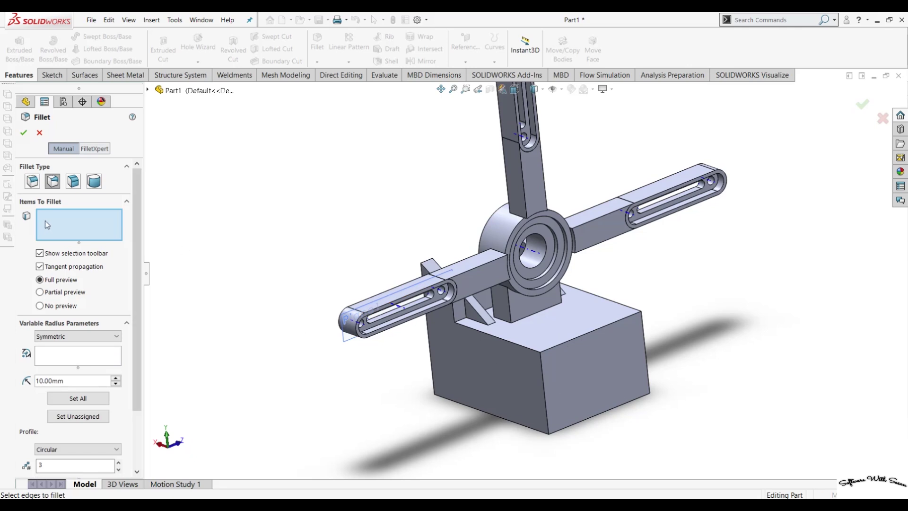
{"action": "left_click", "coordinate": [32, 181]}
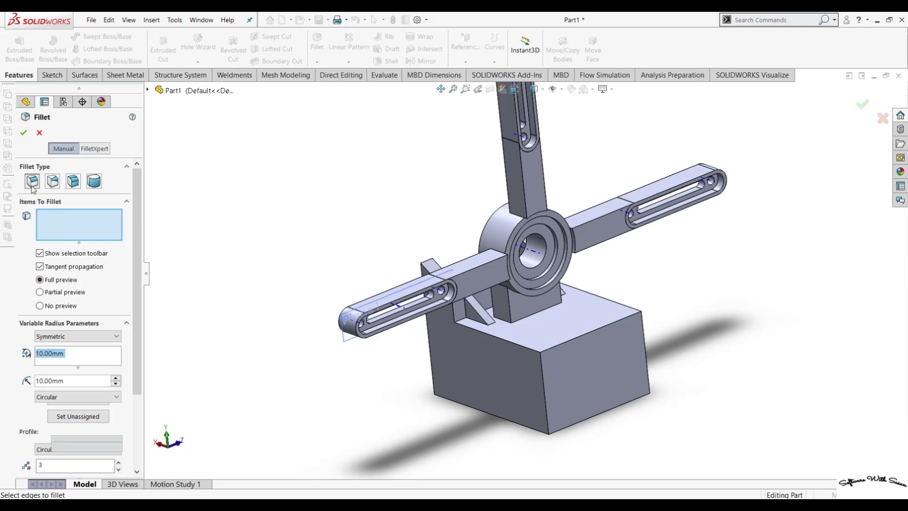
Step: Fillet the base block's top face edges at a 5 mm radius
{"action": "left_click", "coordinate": [546, 333]}
{"action": "mouse_move", "coordinate": [705, 370]}
{"action": "middle_mouse_down"}
{"action": "mouse_move", "coordinate": [681, 365]}
{"action": "mouse_move", "coordinate": [682, 375]}
{"action": "middle_mouse_up"}
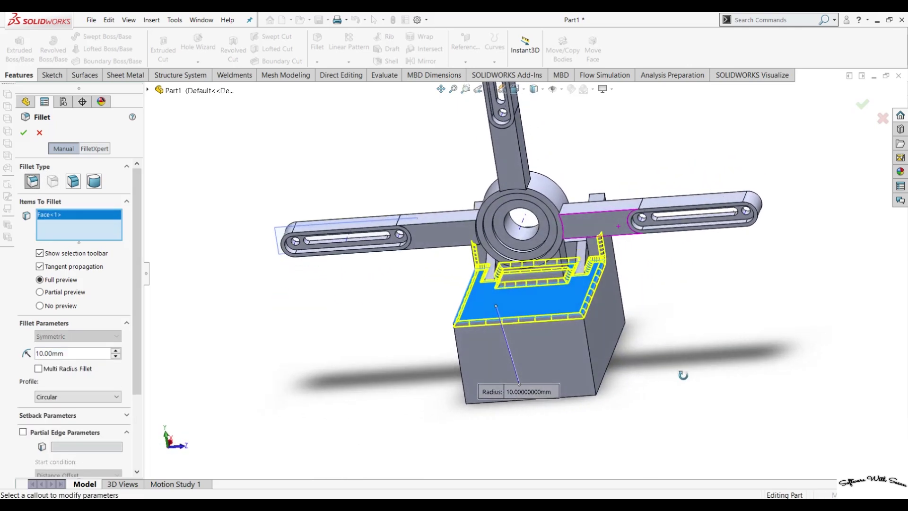
{"action": "left_click", "coordinate": [57, 352]}
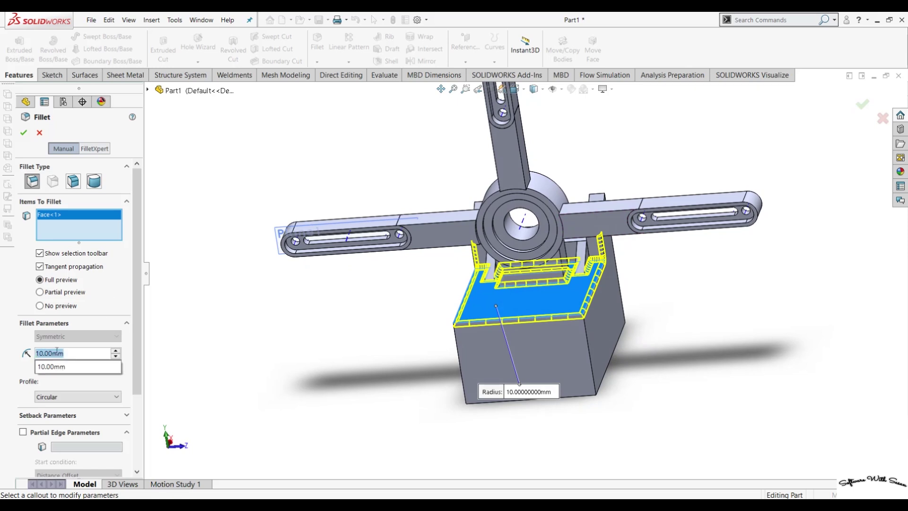
{"action": "type", "text": "5"}
{"action": "key", "text": "Return"}
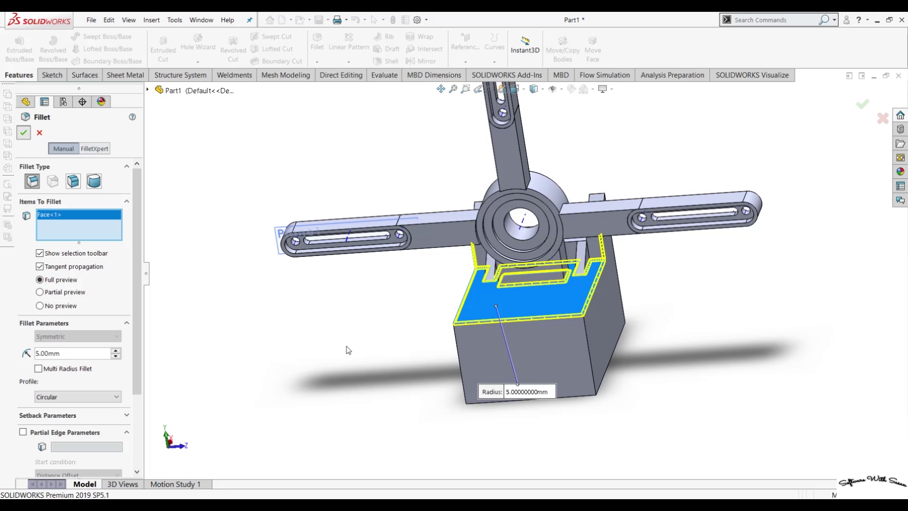
{"action": "key", "text": "Return"}
{"action": "mouse_move", "coordinate": [346, 335]}
{"action": "middle_mouse_down"}
{"action": "mouse_move", "coordinate": [386, 333]}
{"action": "mouse_move", "coordinate": [365, 471]}
{"action": "mouse_move", "coordinate": [507, 350]}
{"action": "middle_mouse_up"}
Step: View the base block's large face Normal To and zoom into it
{"action": "left_click", "coordinate": [513, 315]}
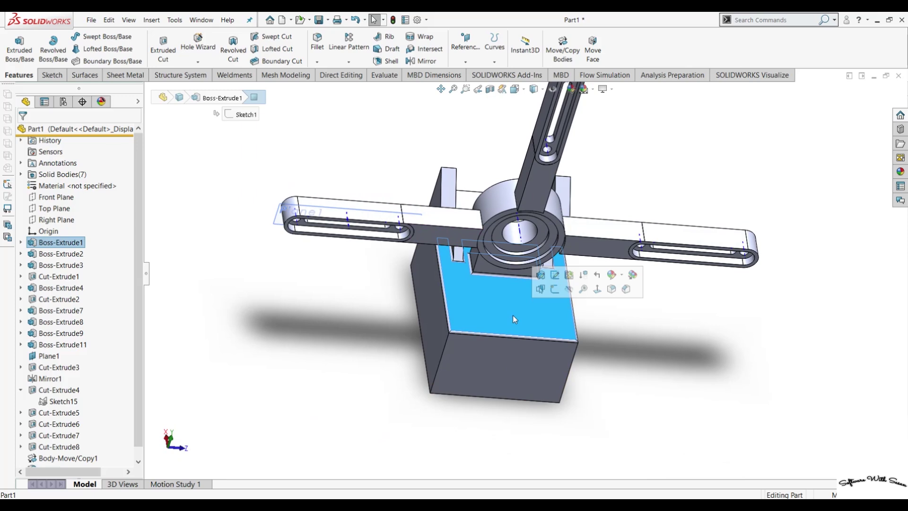
{"action": "key", "text": "ctrl+8"}
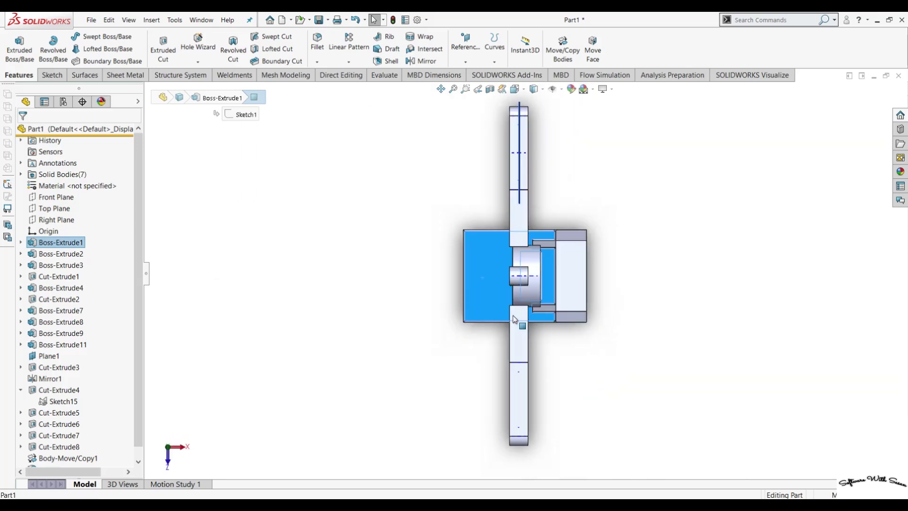
{"action": "left_click", "coordinate": [466, 89]}
{"action": "left_click_drag", "start_coordinate": [526, 215], "coordinate": [441, 367]}
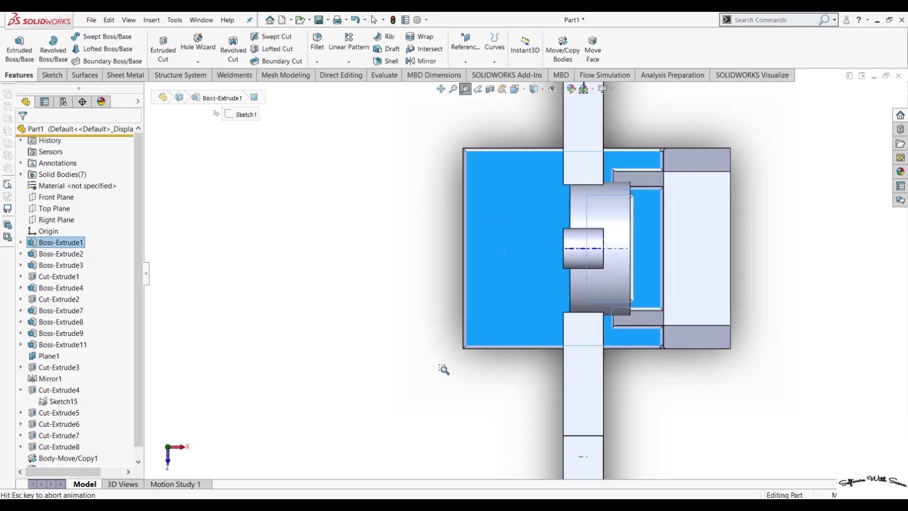
Step: Sketch a Ø30 mm circle near the top-left corner and another near the bottom-left
{"action": "left_click", "coordinate": [51, 74]}
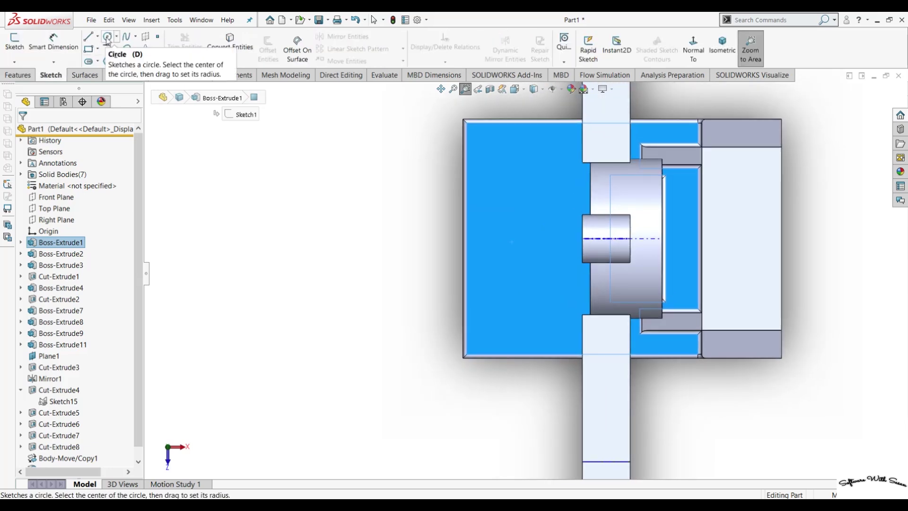
{"action": "left_click", "coordinate": [108, 37]}
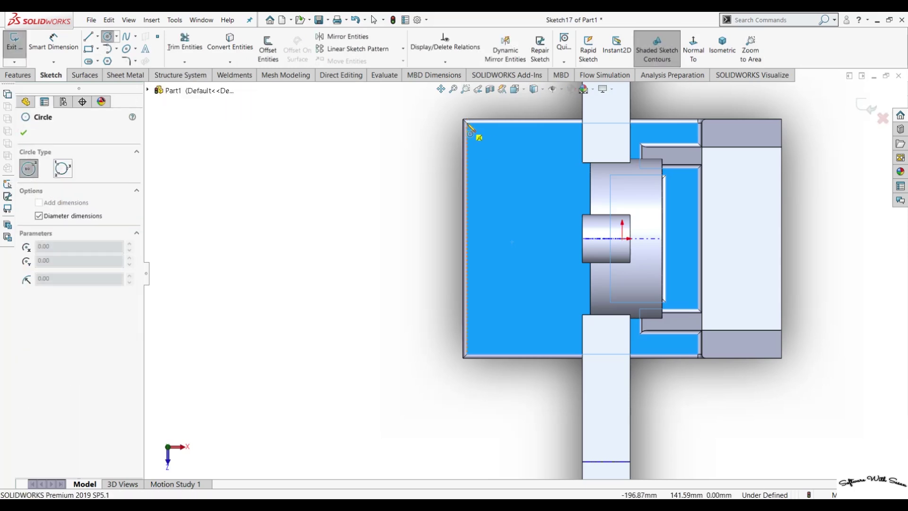
{"action": "left_click", "coordinate": [485, 138]}
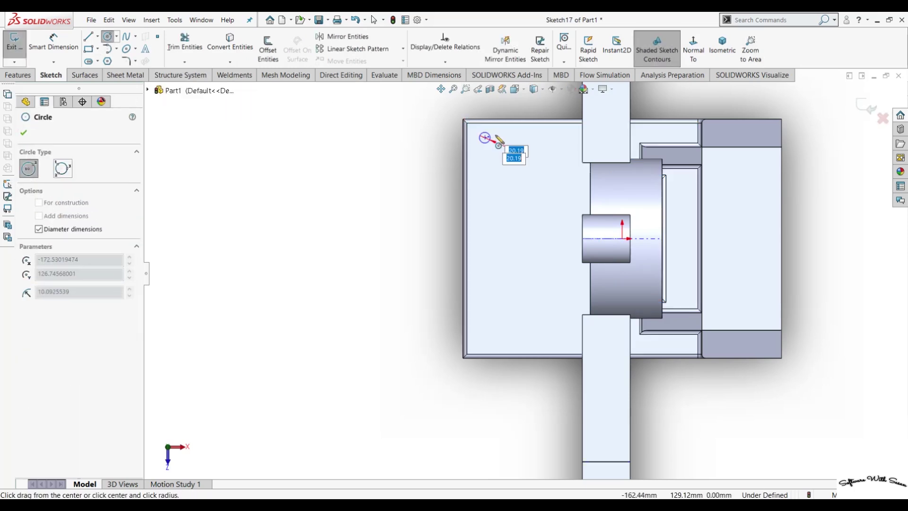
{"action": "left_click", "coordinate": [500, 141]}
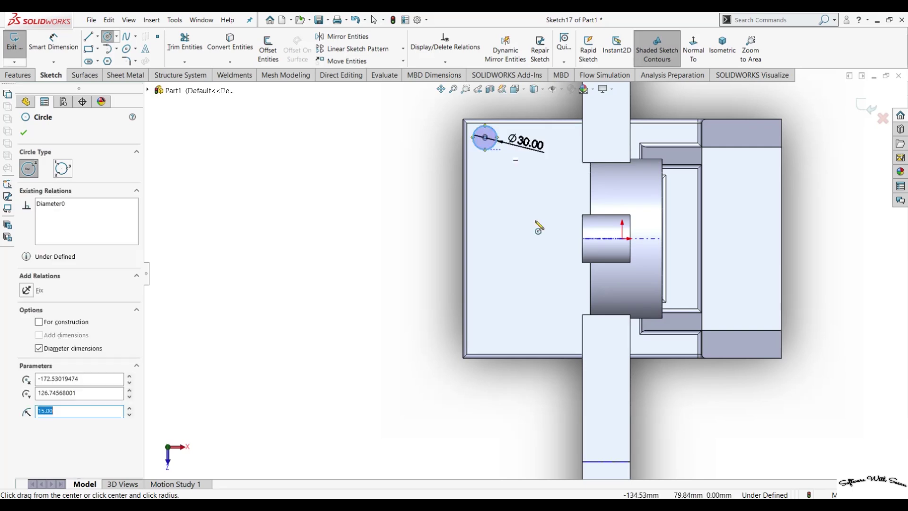
{"action": "left_click", "coordinate": [479, 345]}
{"action": "key", "text": "Escape"}
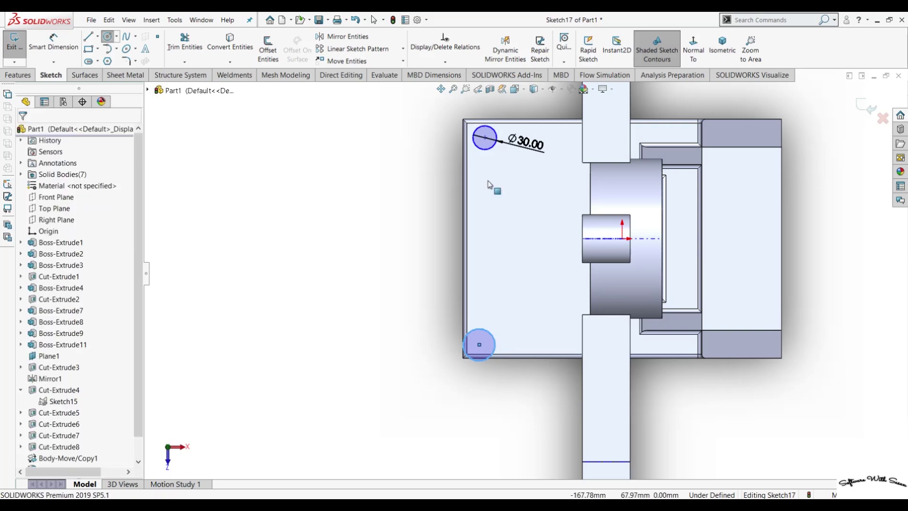
Step: Make the two circles equal and align their centres vertically
{"action": "left_click", "coordinate": [490, 336]}
{"action": "left_click", "coordinate": [490, 336], "text": "ctrl"}
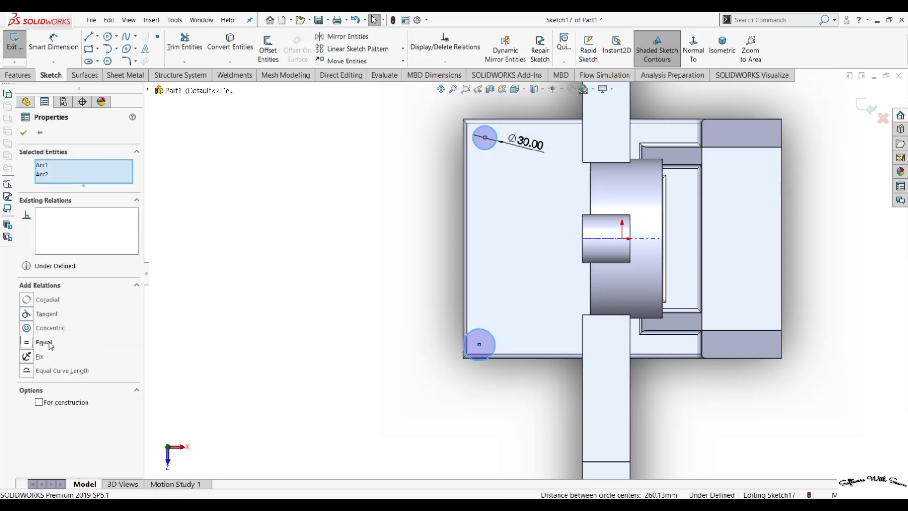
{"action": "left_click", "coordinate": [43, 342]}
{"action": "left_click", "coordinate": [303, 284]}
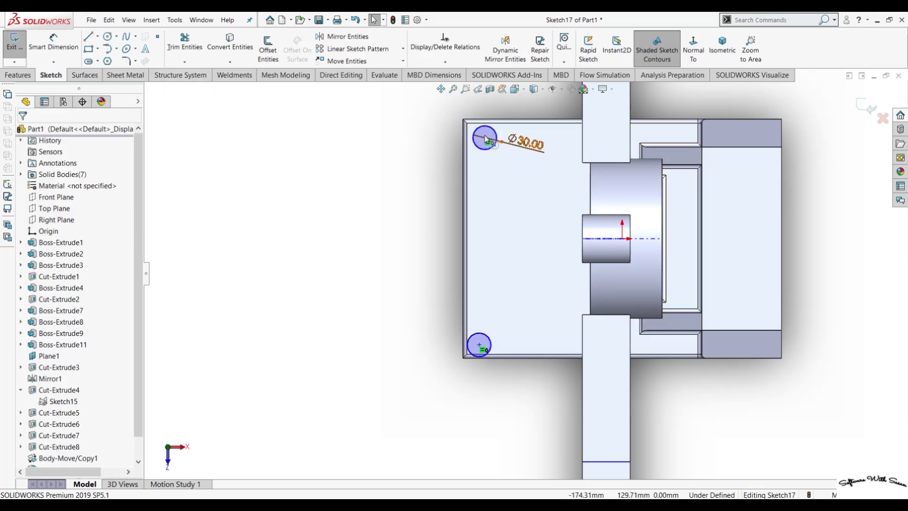
{"action": "key", "text": "p"}
{"action": "left_click", "coordinate": [479, 346], "text": "ctrl"}
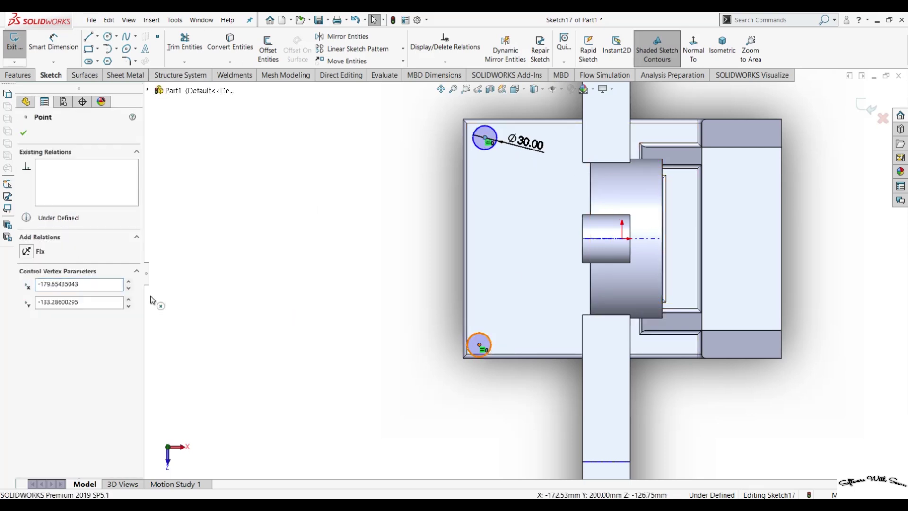
{"action": "left_click", "coordinate": [47, 314]}
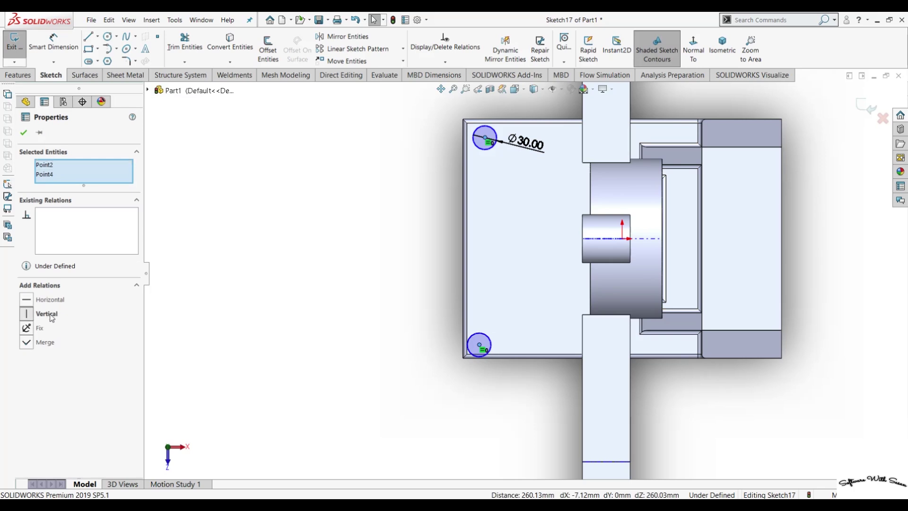
Step: Dimension the top circle's centre 30 mm from the block's left edge
{"action": "left_click", "coordinate": [53, 42]}
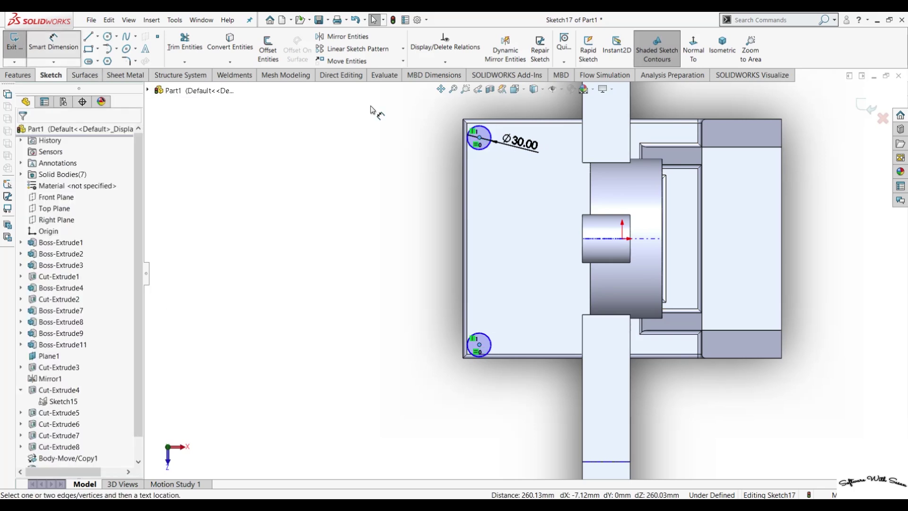
{"action": "left_click", "coordinate": [479, 138]}
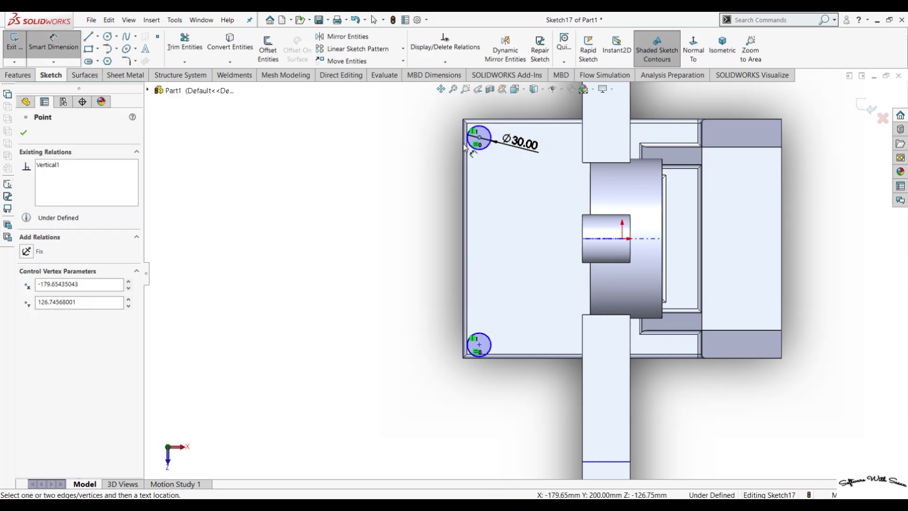
{"action": "left_click", "coordinate": [466, 156]}
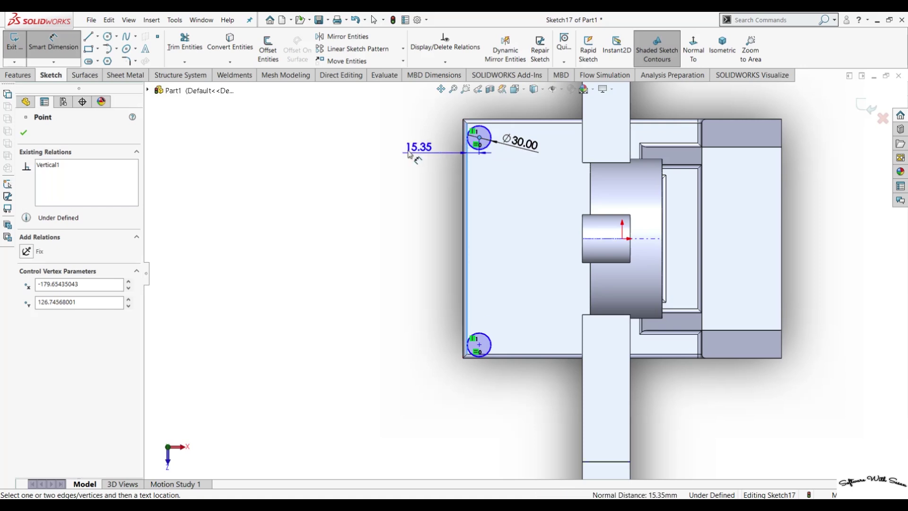
{"action": "left_click", "coordinate": [363, 148]}
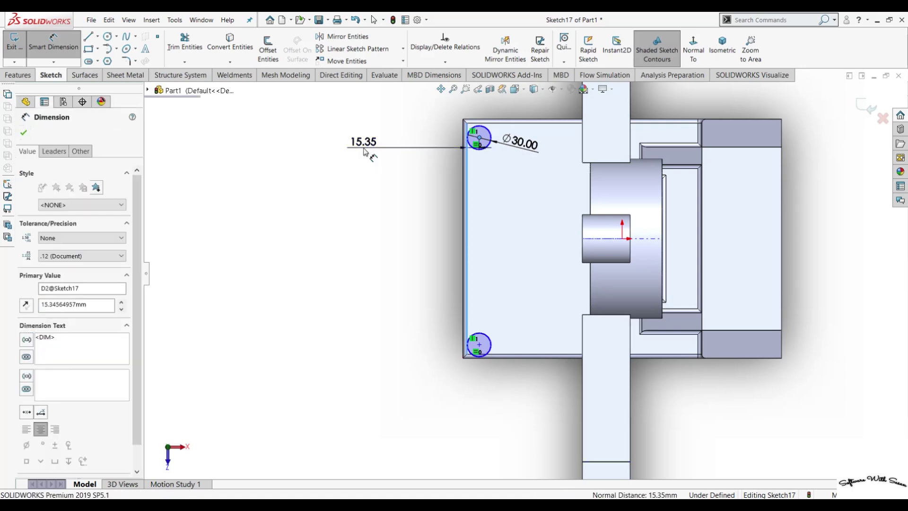
{"action": "type", "text": "30"}
{"action": "key", "text": "Return"}
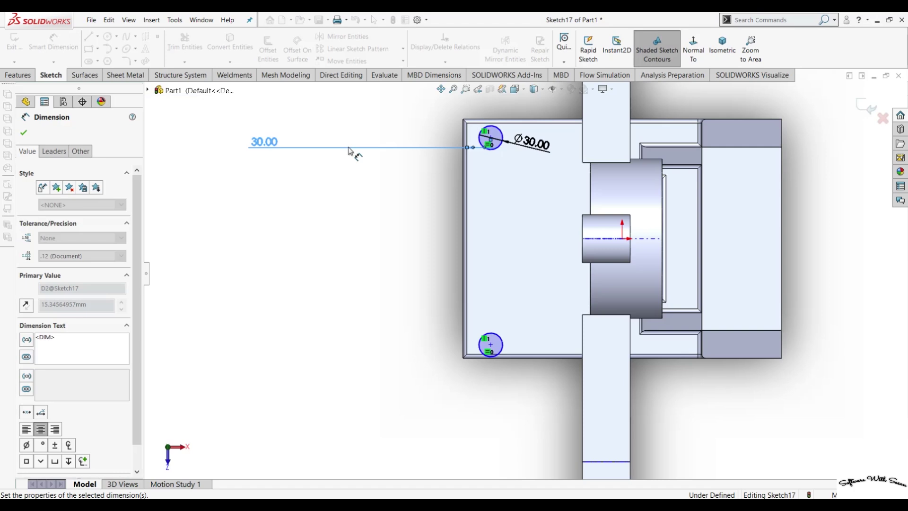
Step: Place the circles 20 mm from the bottom and top edges respectively
{"action": "left_click", "coordinate": [496, 351]}
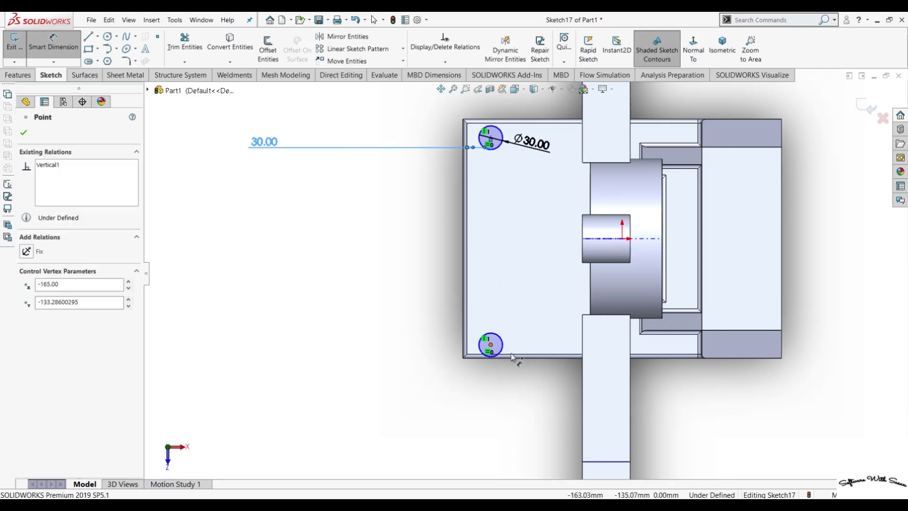
{"action": "left_click", "coordinate": [522, 307]}
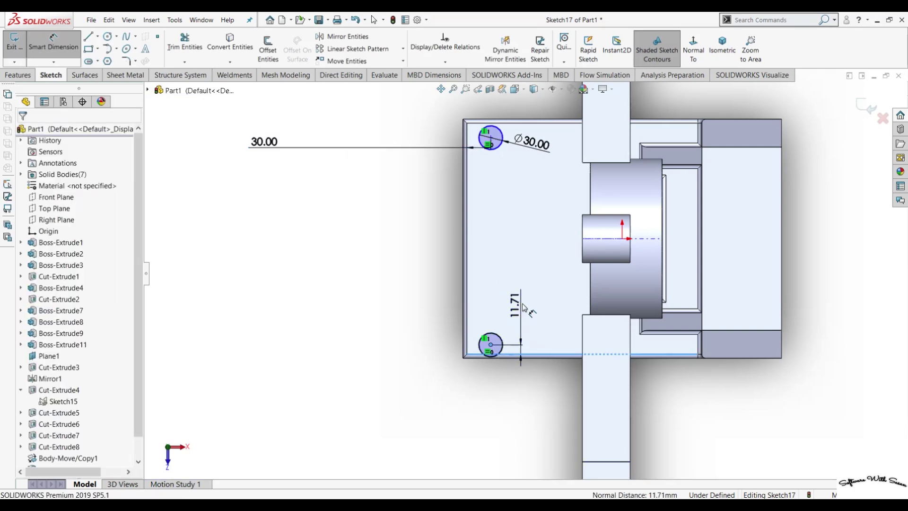
{"action": "type", "text": "20"}
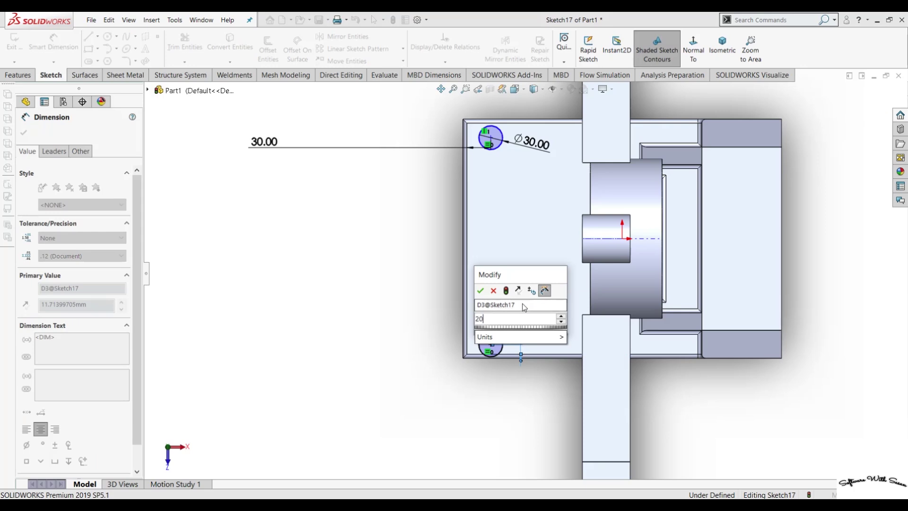
{"action": "key", "text": "Return"}
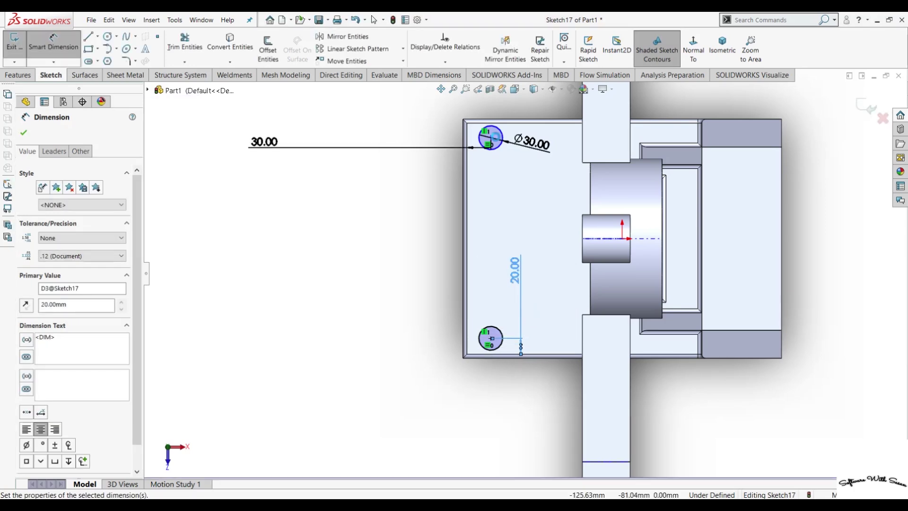
{"action": "left_click", "coordinate": [490, 138]}
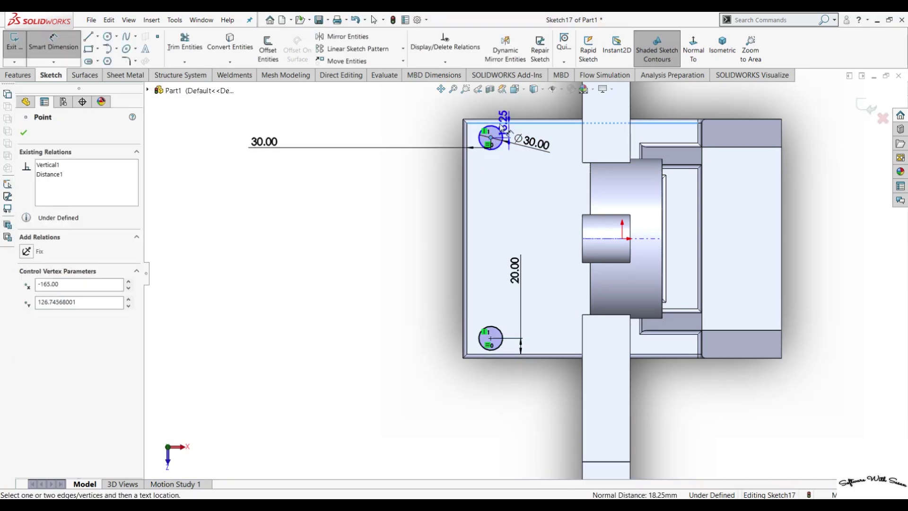
{"action": "left_click", "coordinate": [413, 125]}
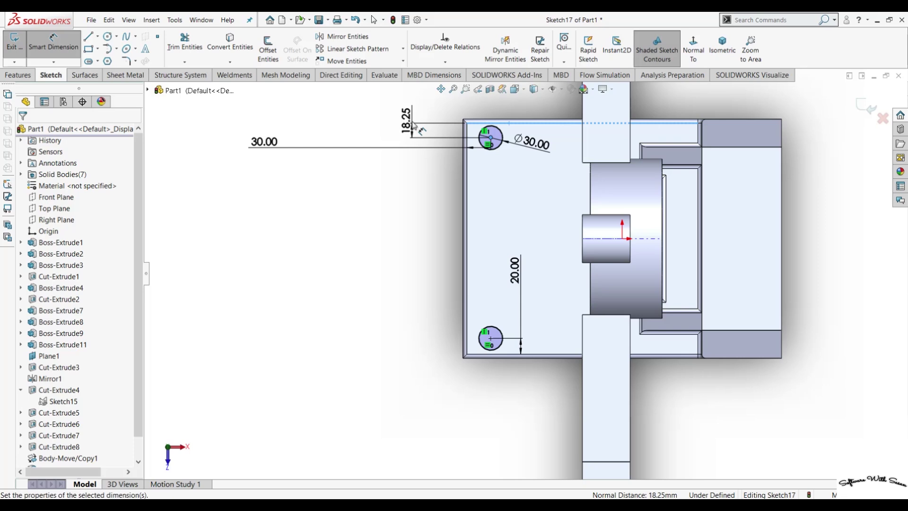
{"action": "type", "text": "20"}
{"action": "key", "text": "Return"}
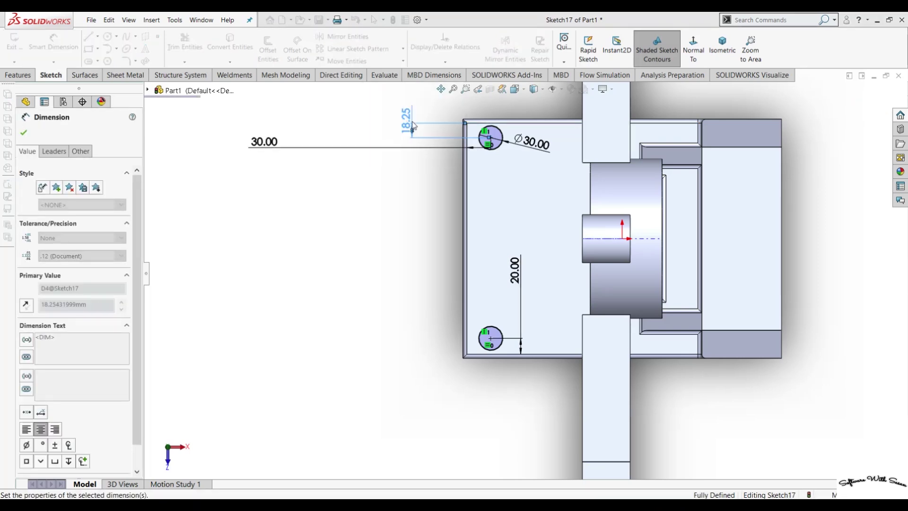
{"action": "left_click", "coordinate": [25, 77]}
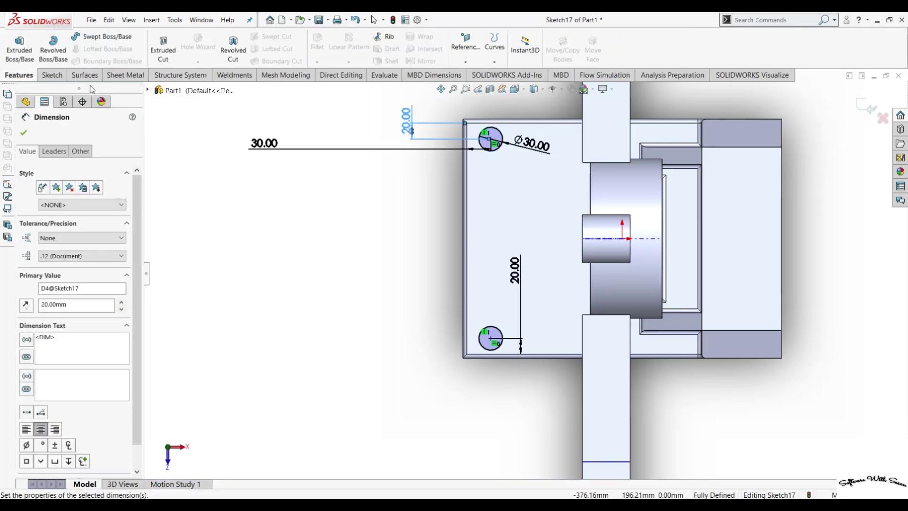
Step: Extrude-cut both Ø30 circles Through All to make two holes in the base block
{"action": "left_click", "coordinate": [174, 60]}
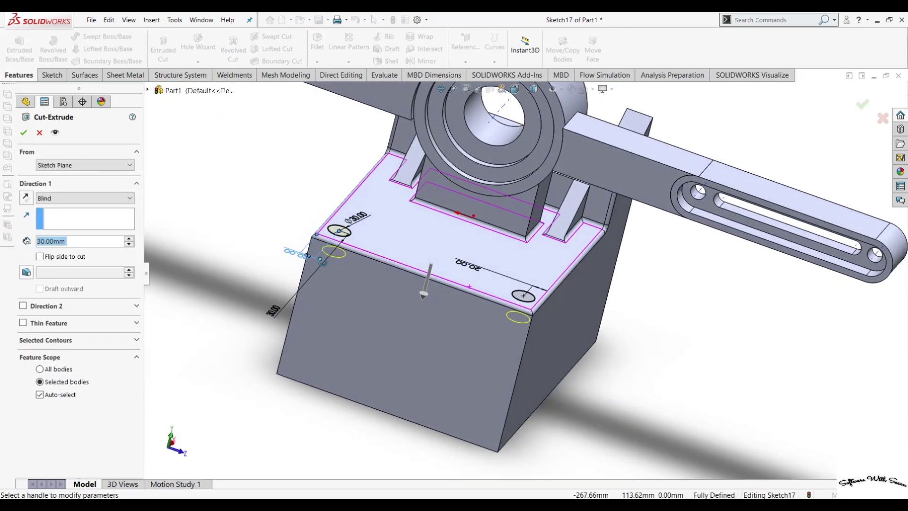
{"action": "left_click", "coordinate": [78, 198]}
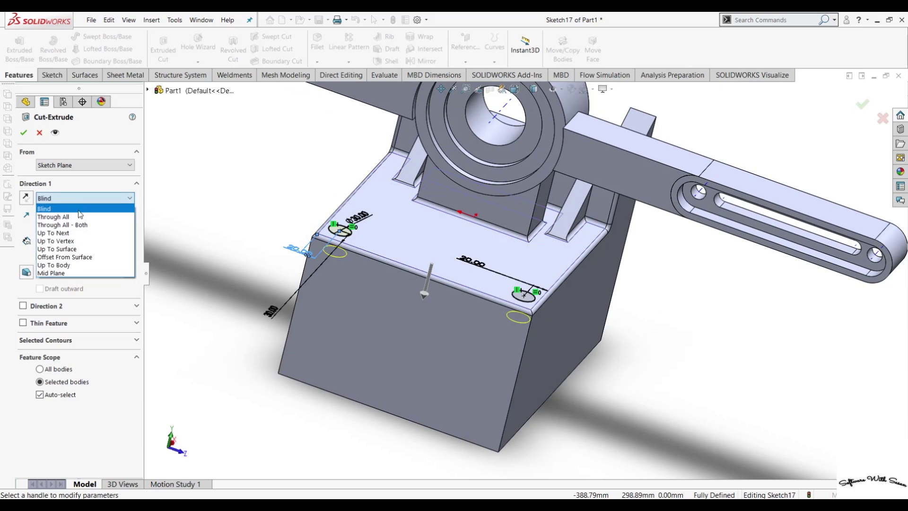
{"action": "left_click", "coordinate": [62, 207]}
{"action": "left_click", "coordinate": [25, 134]}
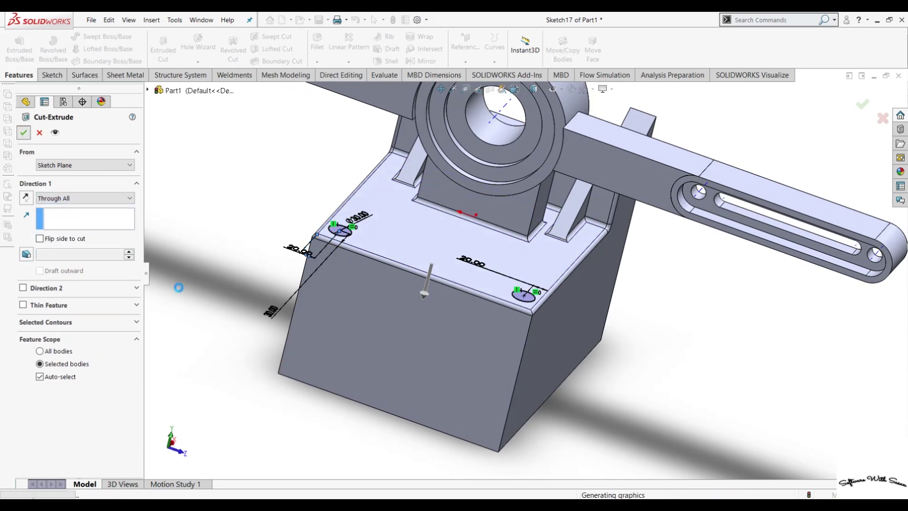
{"action": "mouse_move", "coordinate": [179, 292]}
{"action": "middle_mouse_down"}
{"action": "mouse_move", "coordinate": [191, 495]}
{"action": "mouse_move", "coordinate": [356, 302]}
{"action": "middle_mouse_up"}
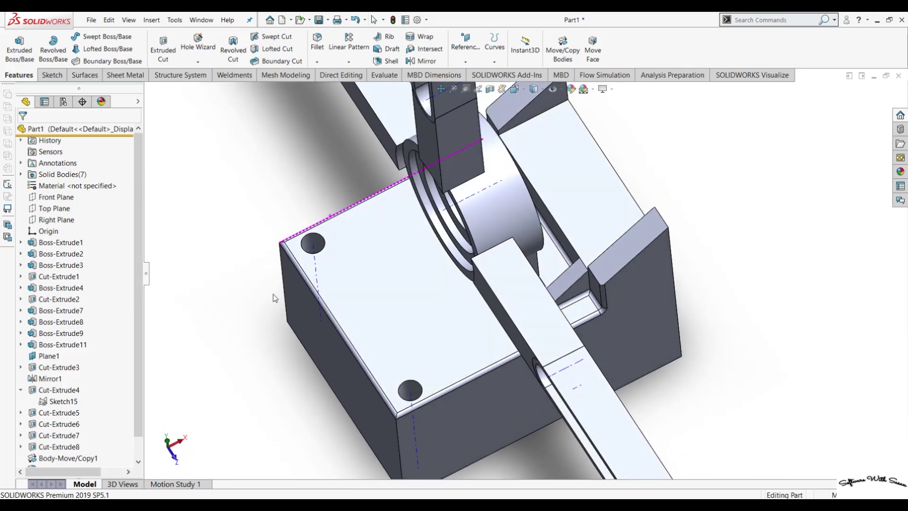
{"action": "left_click", "coordinate": [355, 303]}
Step: View the top face Normal To and pick the Center Rectangle tool
{"action": "key", "text": "ctrl+8"}
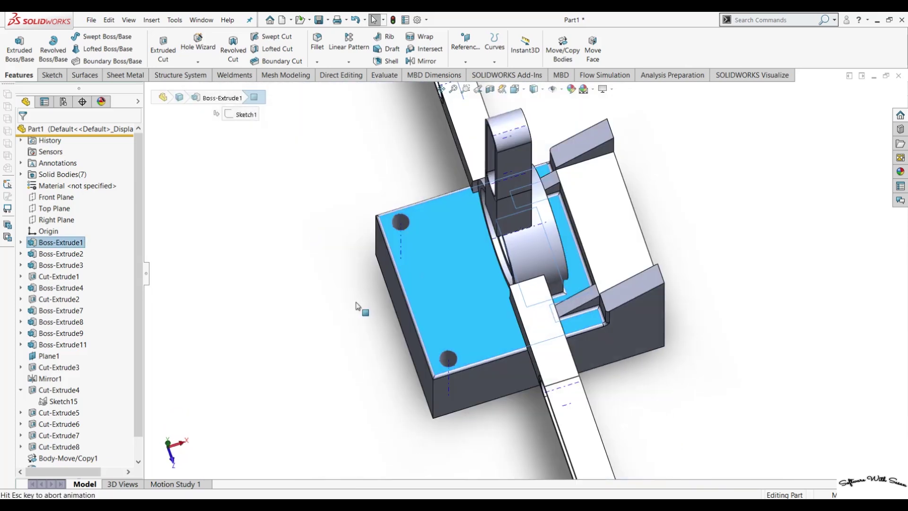
{"action": "scroll", "coordinate": [520, 274], "scroll_direction": "down", "scroll_amount": 2}
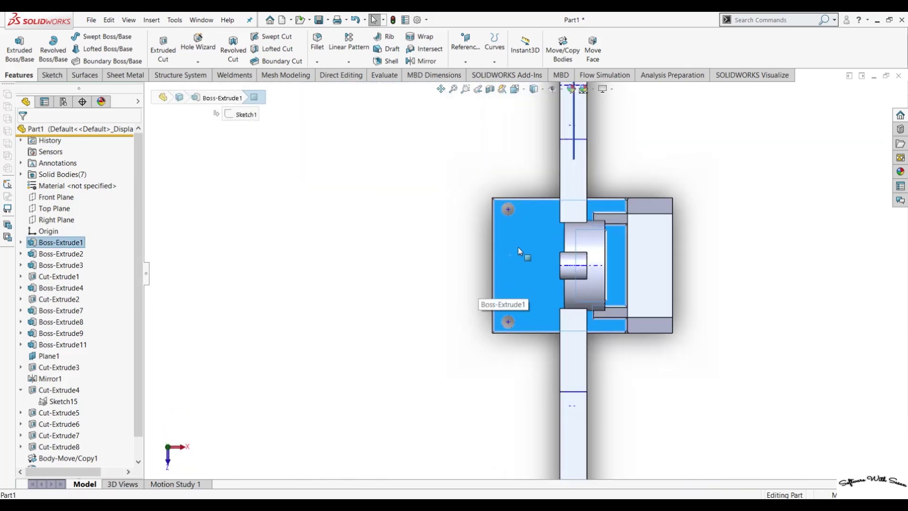
{"action": "scroll", "coordinate": [520, 277], "scroll_direction": "down", "scroll_amount": 1}
{"action": "scroll", "coordinate": [520, 277], "scroll_direction": "down", "scroll_amount": 1}
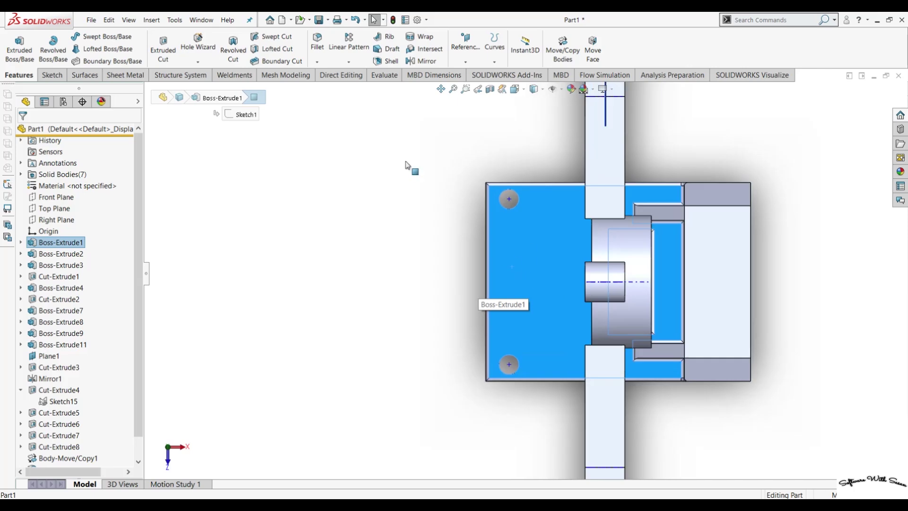
{"action": "left_click", "coordinate": [61, 78]}
{"action": "left_click", "coordinate": [98, 48]}
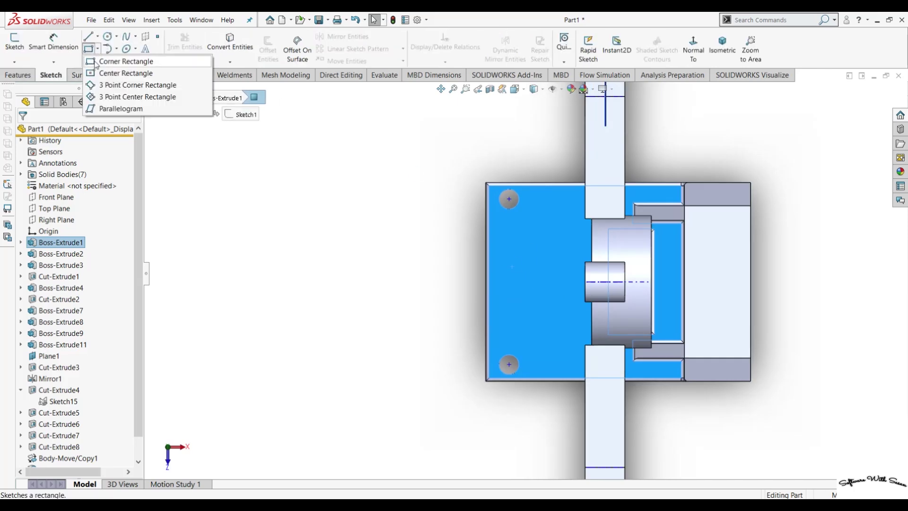
{"action": "left_click", "coordinate": [100, 73]}
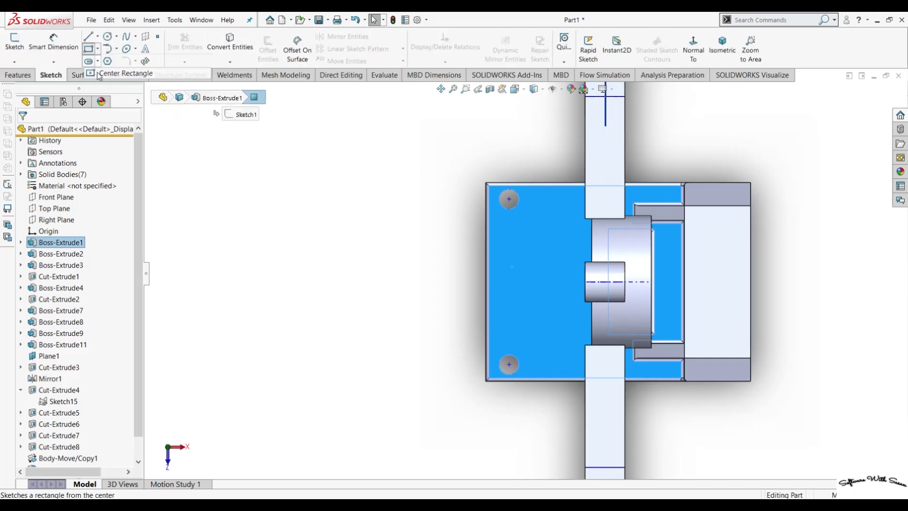
Step: Start a rectangle at the upper hole, cancel it, and exit the empty sketch
{"action": "left_click", "coordinate": [509, 198]}
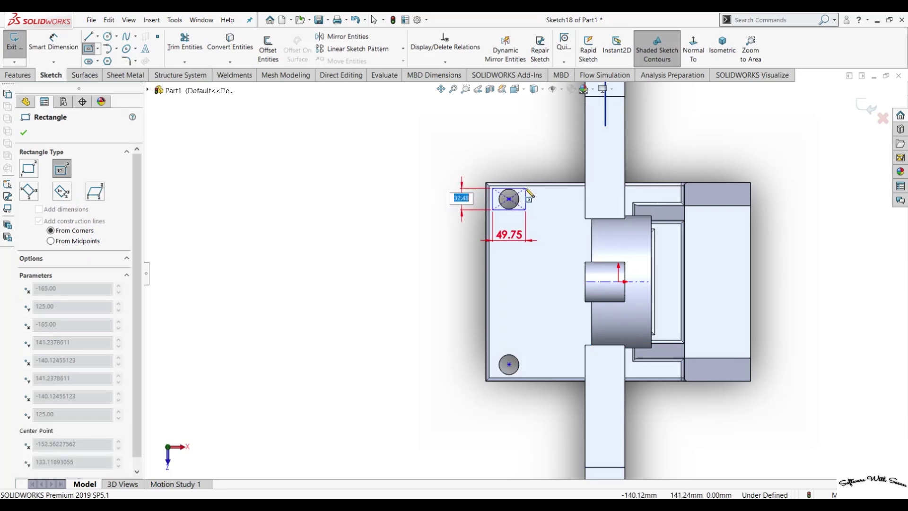
{"action": "key", "text": "Escape"}
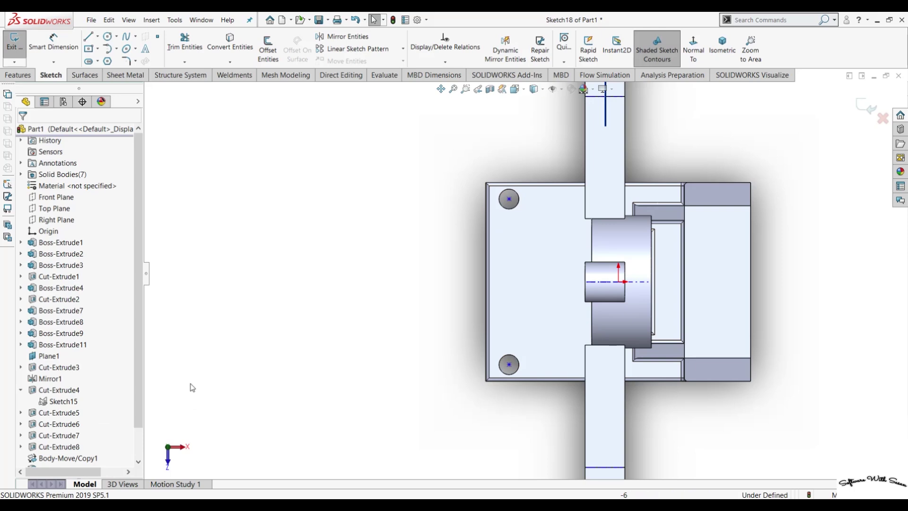
{"action": "scroll", "coordinate": [134, 449], "scroll_direction": "down", "scroll_amount": 3}
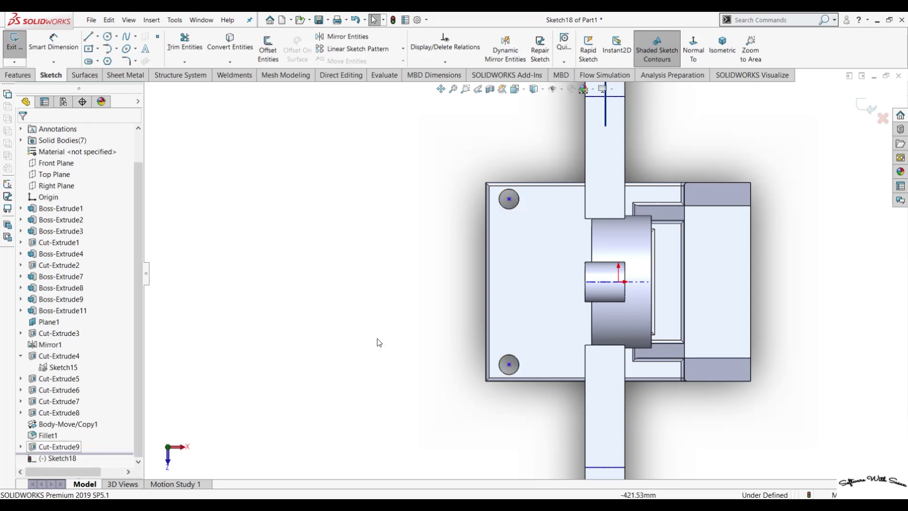
{"action": "left_click", "coordinate": [860, 105]}
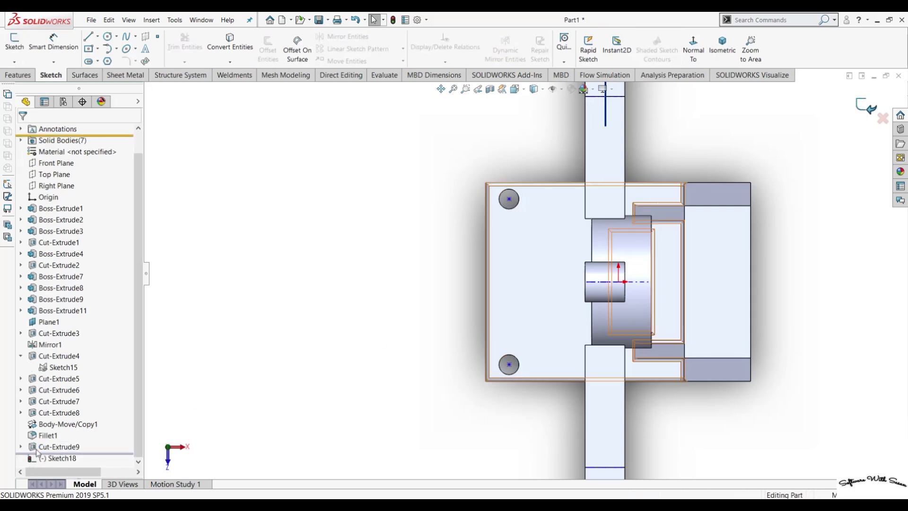
Step: Edit Sketch17 and change the upper hole's 20 mm offset to 40 mm
{"action": "left_click", "coordinate": [60, 457]}
{"action": "left_click", "coordinate": [93, 428]}
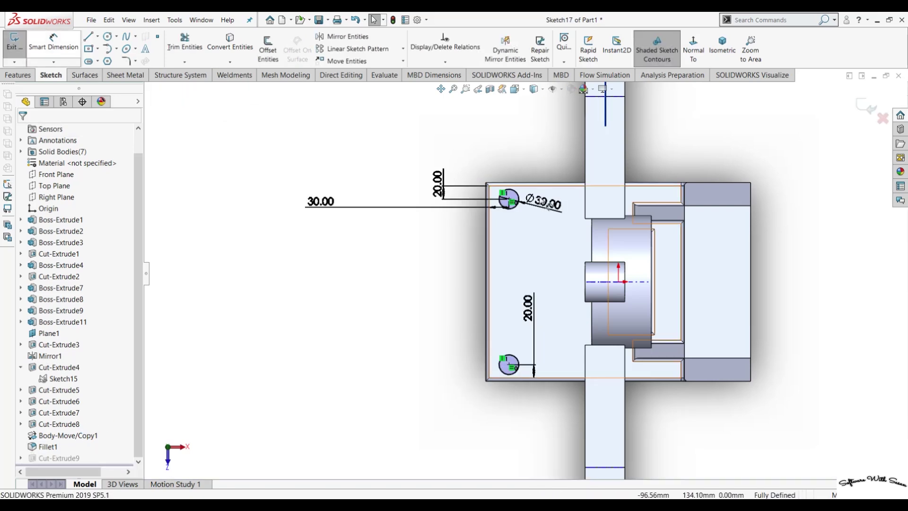
{"action": "left_click", "coordinate": [443, 192]}
{"action": "key", "text": "Escape"}
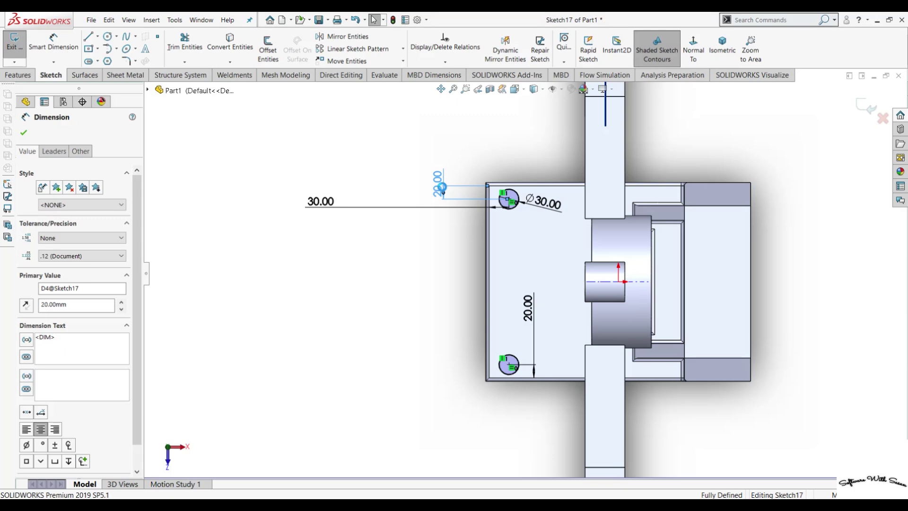
{"action": "type", "text": "4"}
{"action": "key", "text": "Return"}
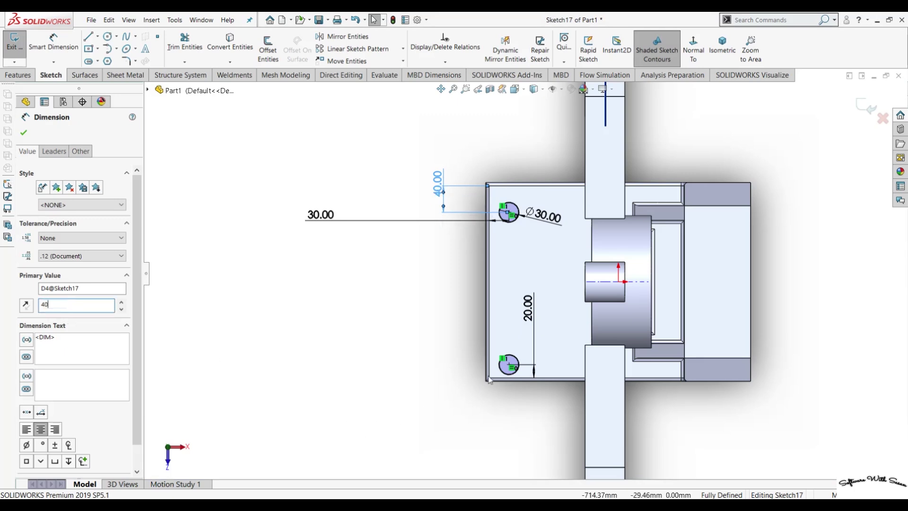
Step: Change the lower hole's offset to 40 mm and exit the sketch to rebuild
{"action": "left_click", "coordinate": [527, 315]}
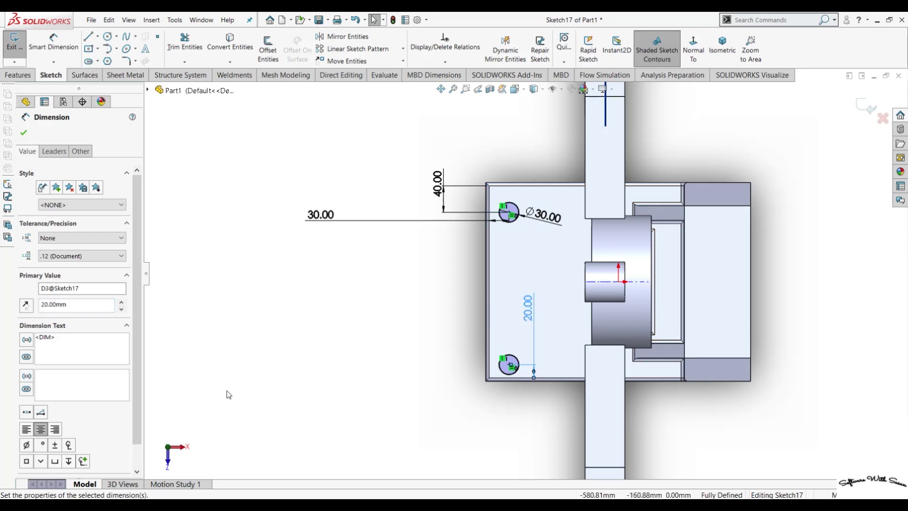
{"action": "double_click", "coordinate": [79, 305]}
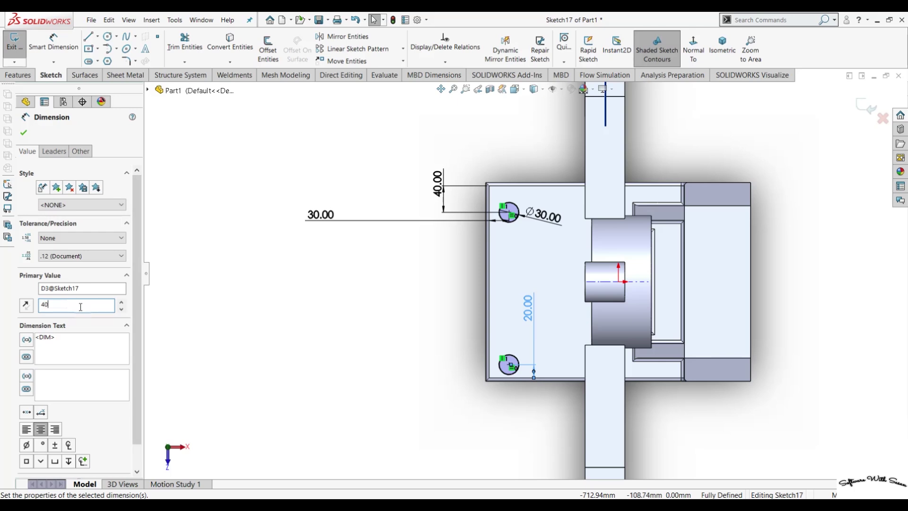
{"action": "key", "text": "Return"}
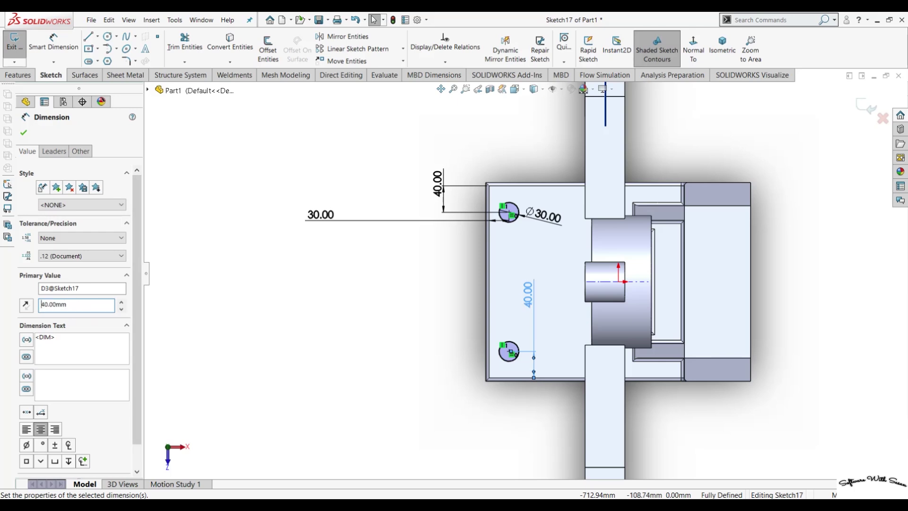
{"action": "key", "text": "Escape"}
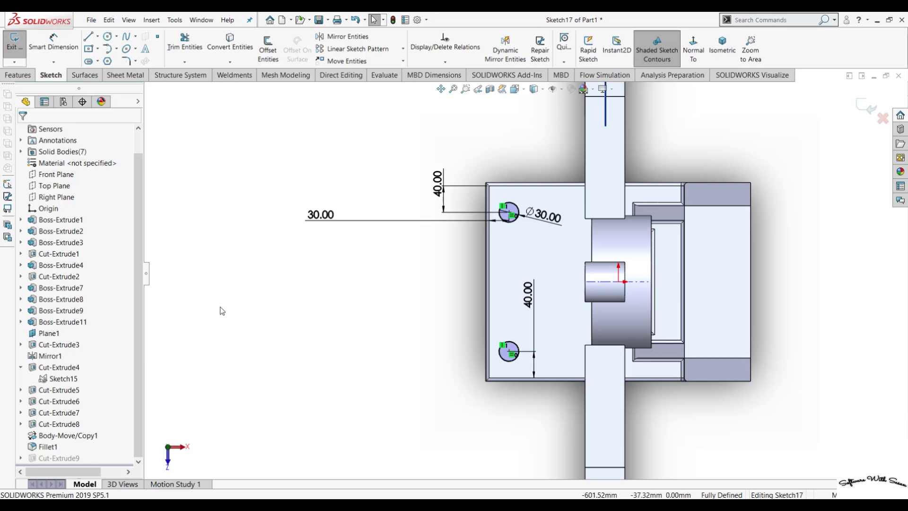
{"action": "middle_click_drag", "start_coordinate": [367, 340], "coordinate": [812, 129]}
{"action": "left_click", "coordinate": [866, 105]}
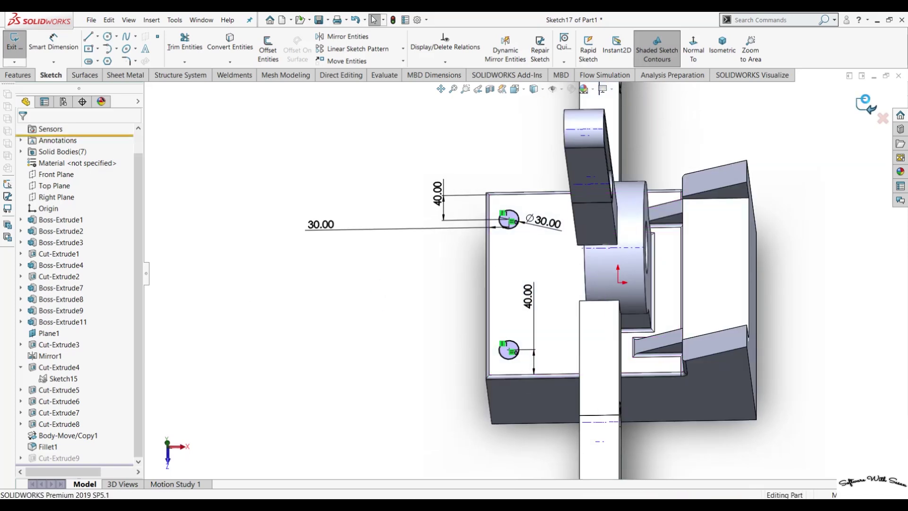
Step: On the base block's top face, draw a hexagon centred on the upper hole
{"action": "left_click", "coordinate": [525, 282]}
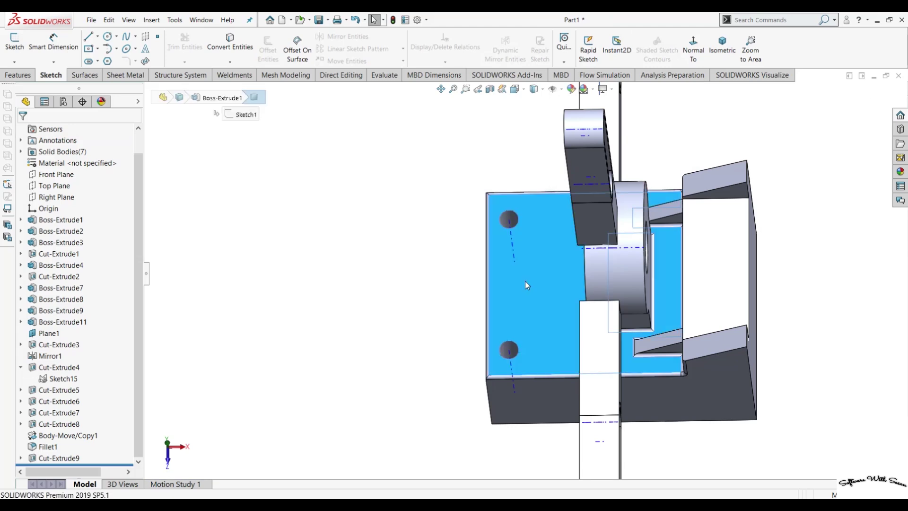
{"action": "key", "text": "ctrl+8"}
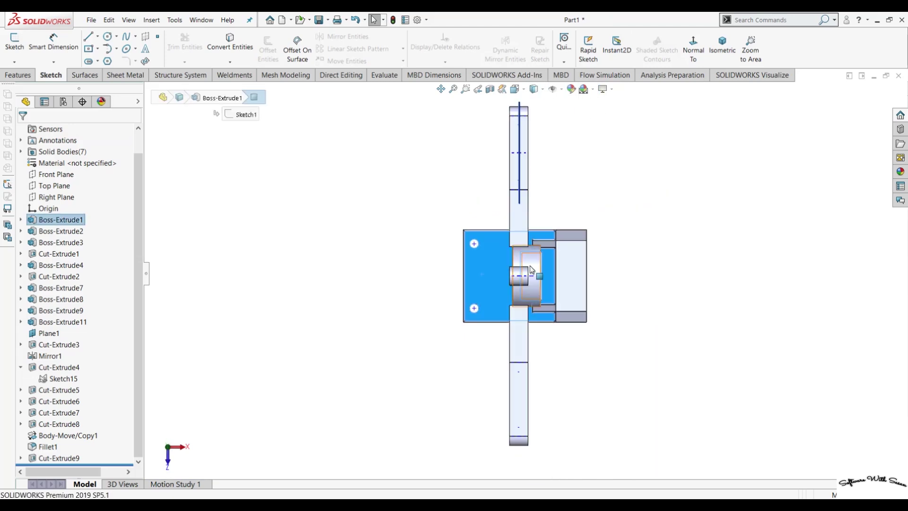
{"action": "left_click", "coordinate": [465, 89]}
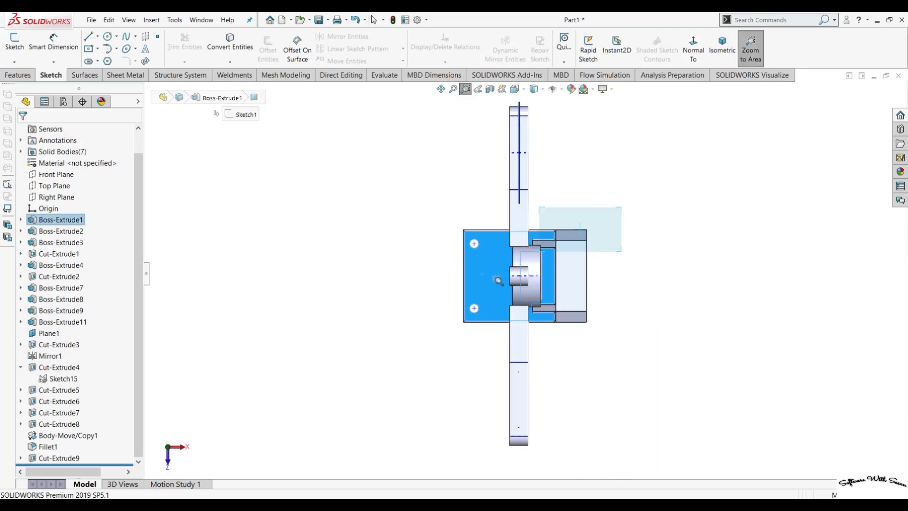
{"action": "left_click_drag", "start_coordinate": [498, 280], "coordinate": [425, 381]}
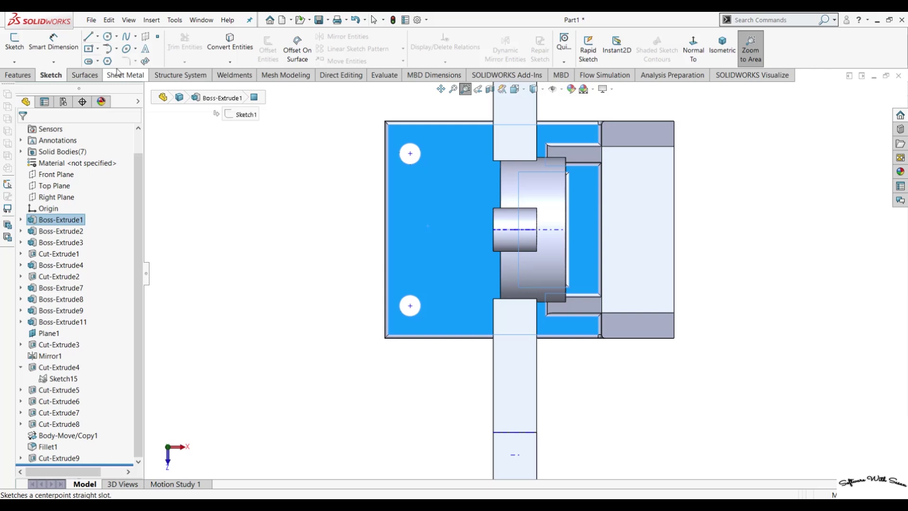
{"action": "left_click", "coordinate": [108, 62]}
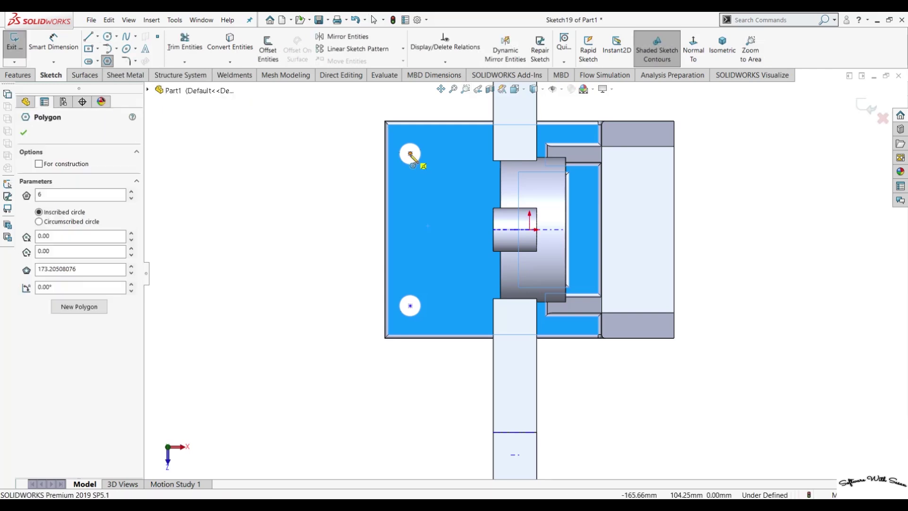
{"action": "left_click", "coordinate": [422, 143]}
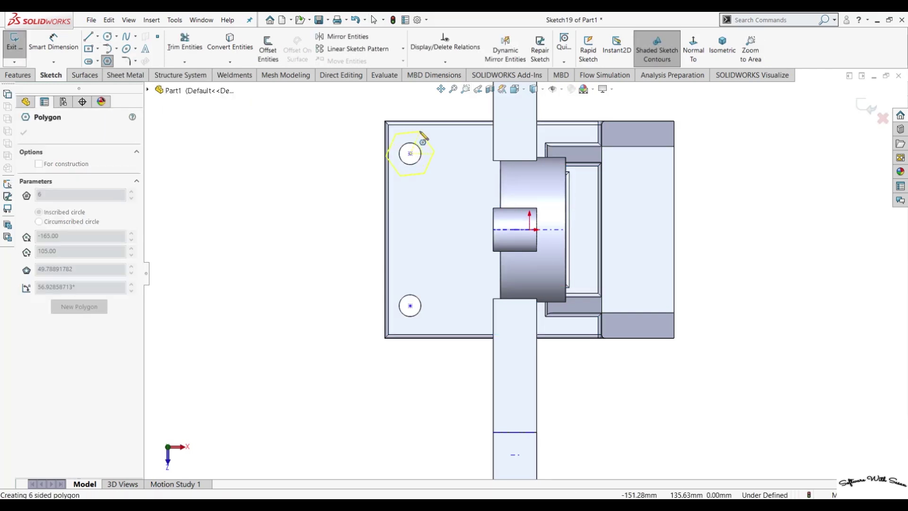
{"action": "left_click", "coordinate": [436, 155]}
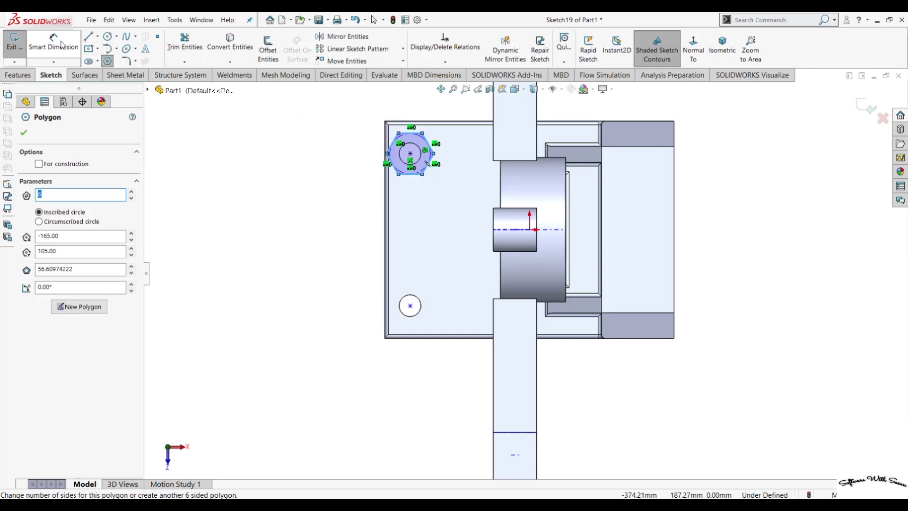
{"action": "key", "text": "Escape"}
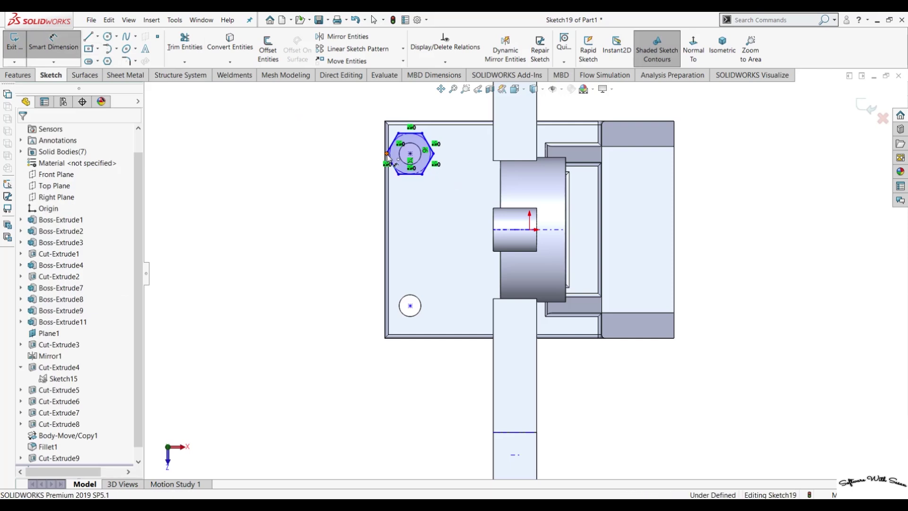
Step: Dimension the hexagon 50 mm from the base block's left edge
{"action": "left_click", "coordinate": [386, 154]}
{"action": "left_click", "coordinate": [434, 153]}
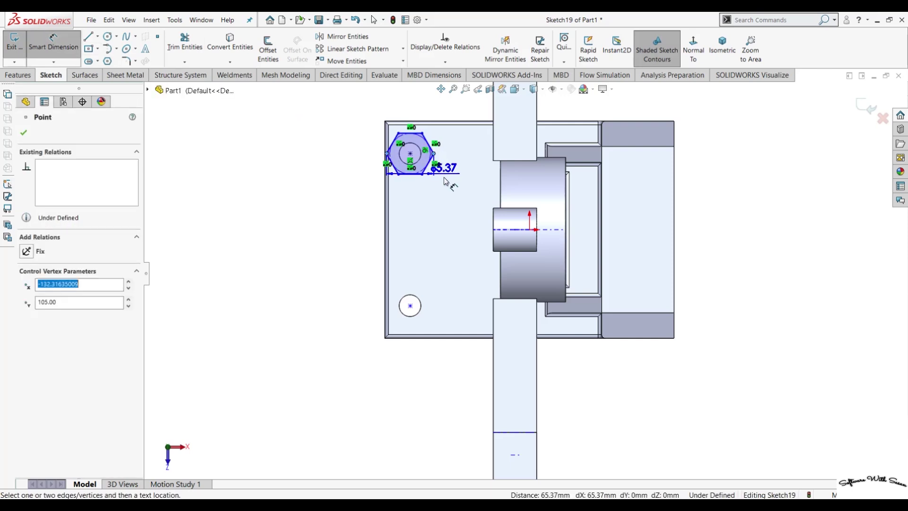
{"action": "left_click", "coordinate": [432, 211]}
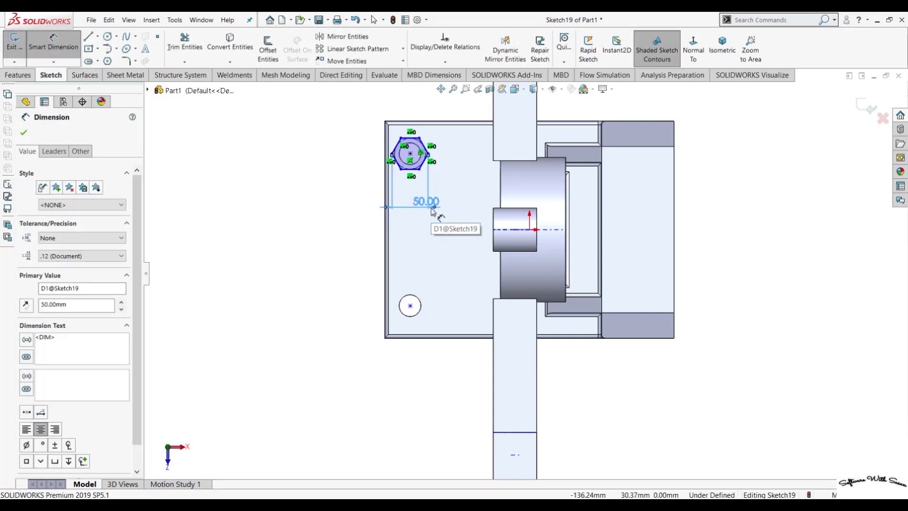
{"action": "key", "text": "Escape"}
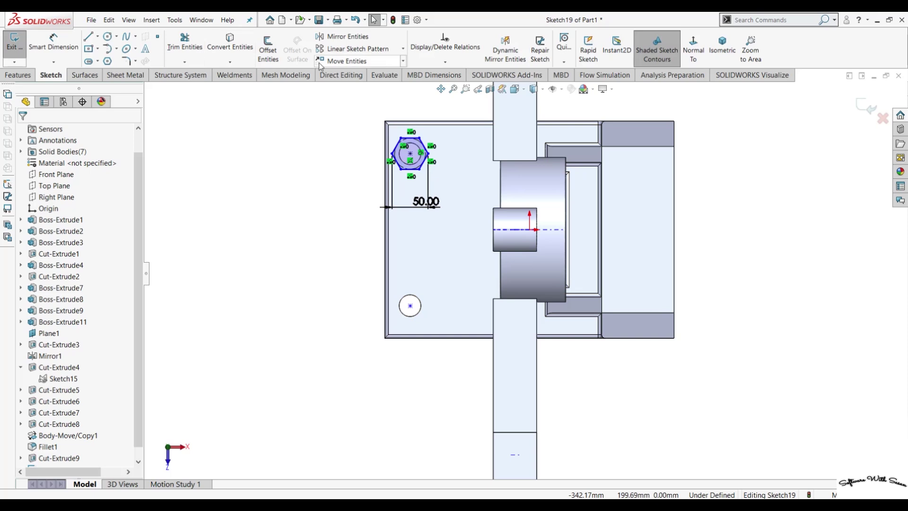
{"action": "left_click", "coordinate": [341, 37]}
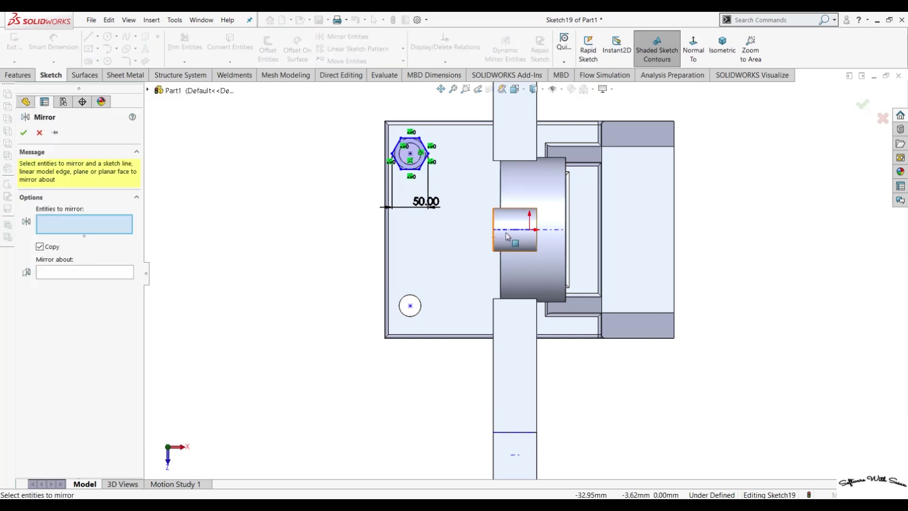
{"action": "left_click", "coordinate": [417, 167]}
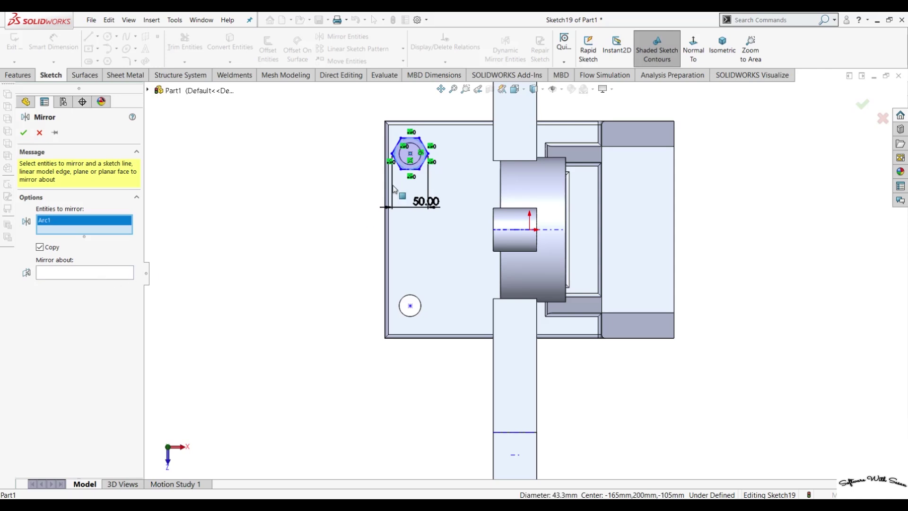
{"action": "left_click", "coordinate": [421, 167]}
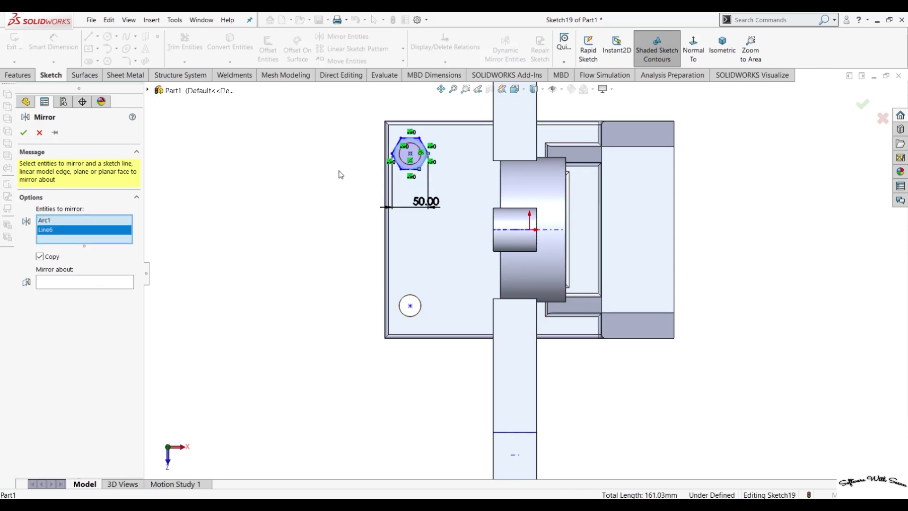
{"action": "left_click_drag", "start_coordinate": [339, 175], "coordinate": [345, 170]}
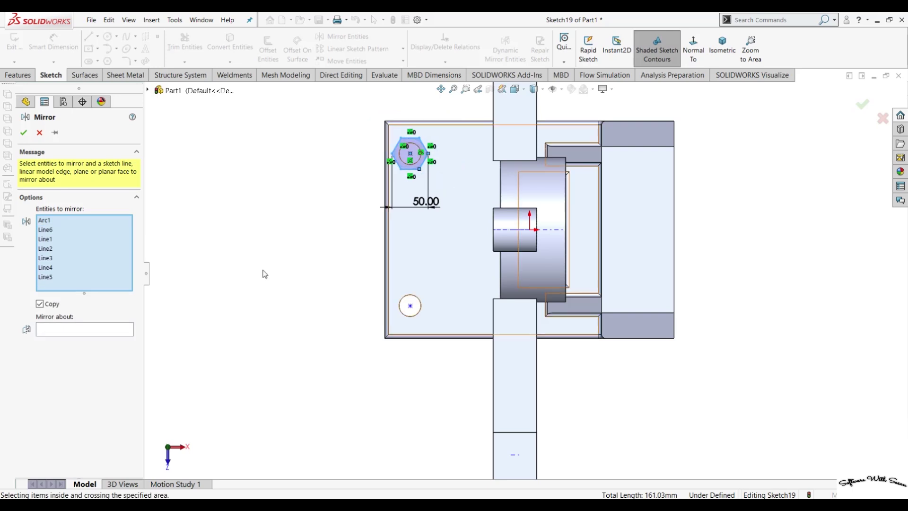
{"action": "left_click", "coordinate": [92, 331]}
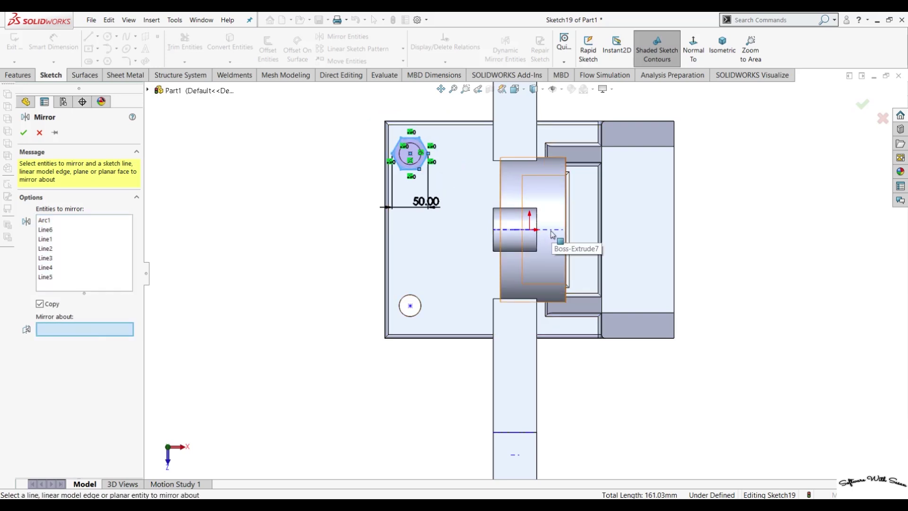
{"action": "middle_click_drag", "start_coordinate": [380, 256], "coordinate": [397, 201]}
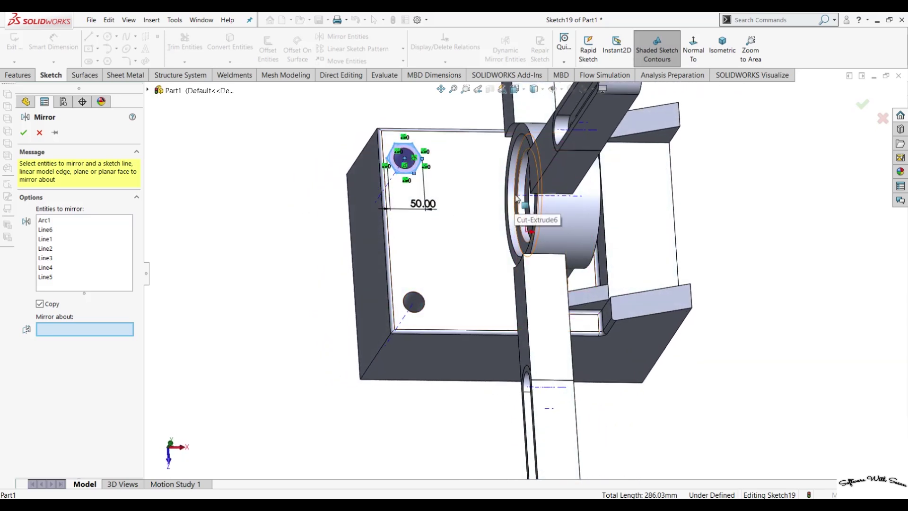
{"action": "left_click", "coordinate": [39, 135]}
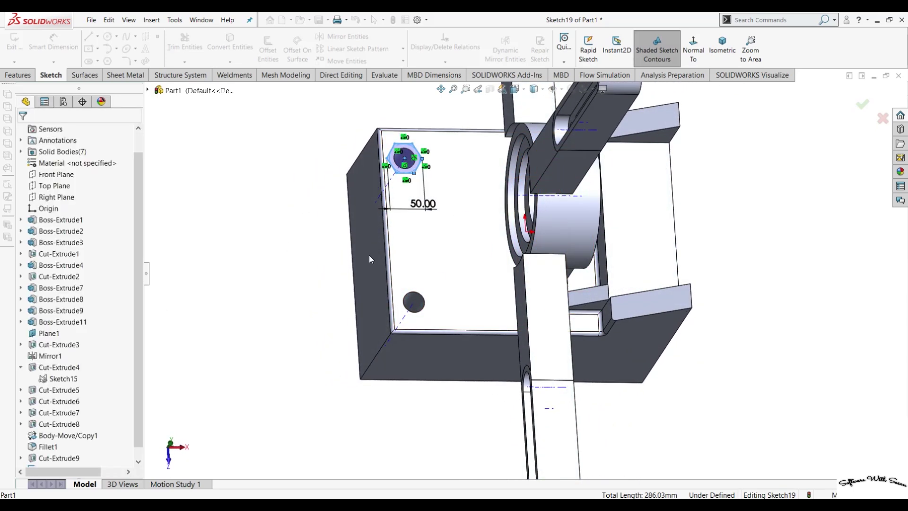
{"action": "left_click", "coordinate": [443, 271]}
{"action": "key", "text": "ctrl+8"}
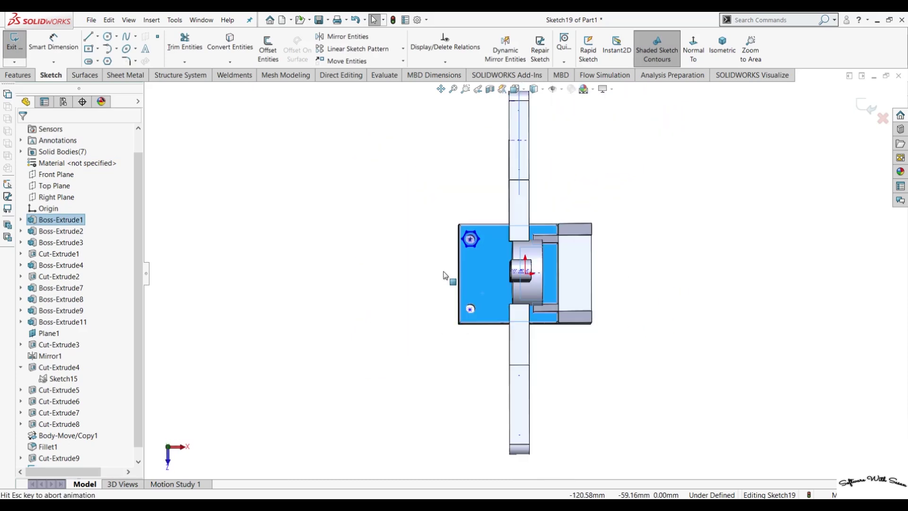
Step: Draw a horizontal centerline across the middle of the base
{"action": "middle_click_drag", "start_coordinate": [465, 279], "coordinate": [490, 284], "text": "ctrl"}
{"action": "scroll", "coordinate": [490, 285], "scroll_direction": "down", "scroll_amount": 3}
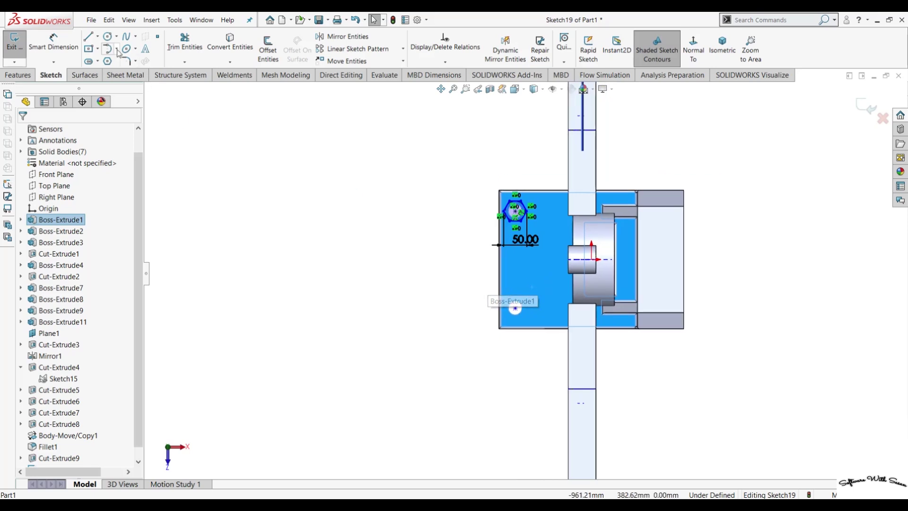
{"action": "left_click", "coordinate": [98, 38]}
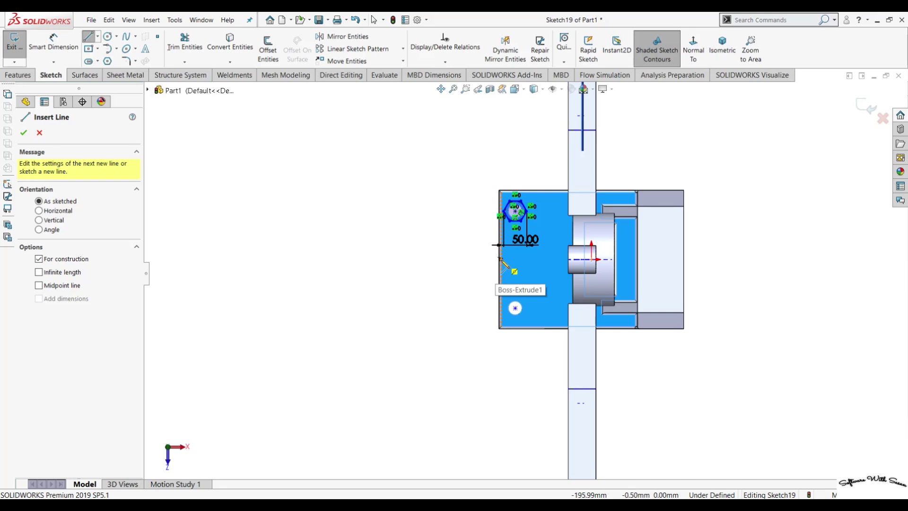
{"action": "left_click_drag", "start_coordinate": [500, 259], "coordinate": [539, 259]}
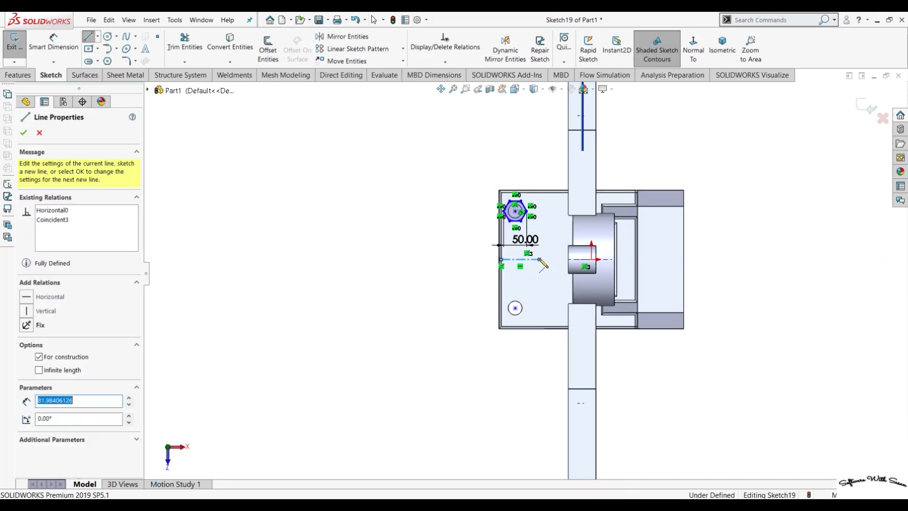
{"action": "key", "text": "Escape"}
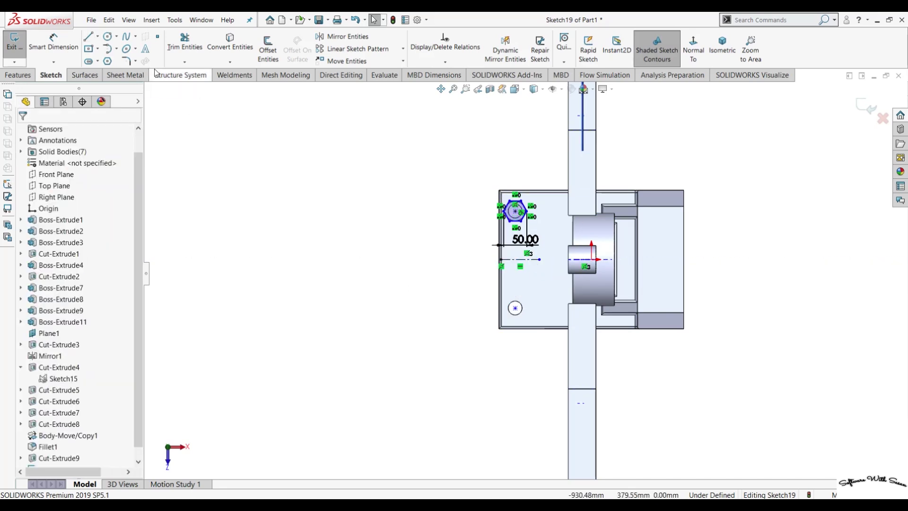
Step: Mirror the hexagon and its circle about the new centerline
{"action": "left_click", "coordinate": [348, 36]}
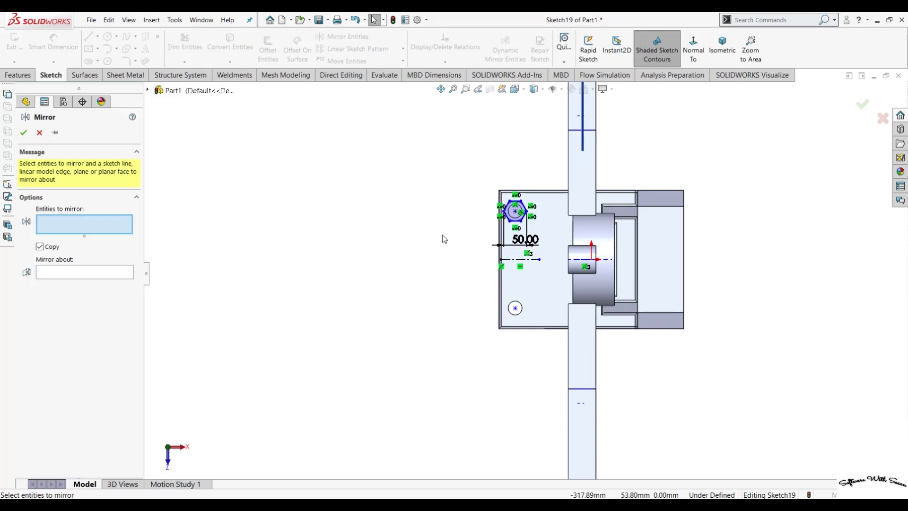
{"action": "left_click_drag", "start_coordinate": [438, 226], "coordinate": [561, 231]}
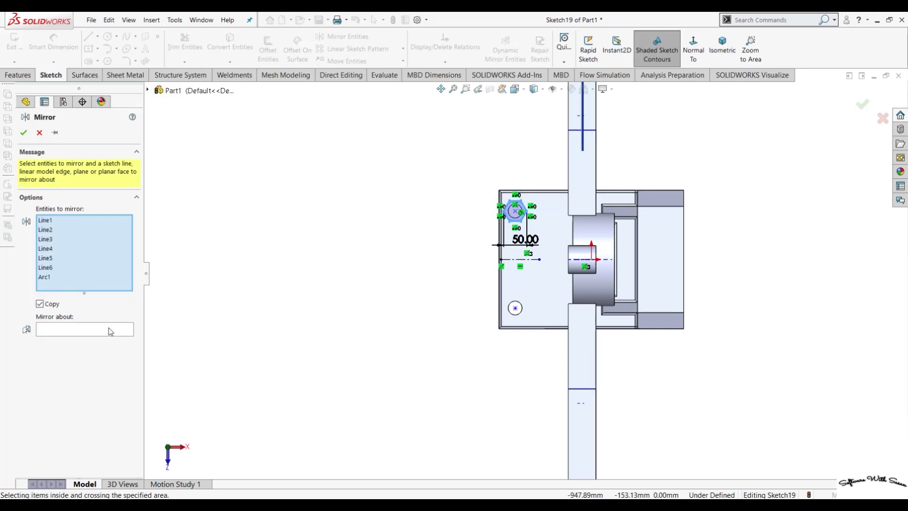
{"action": "left_click", "coordinate": [105, 334]}
{"action": "left_click", "coordinate": [520, 259]}
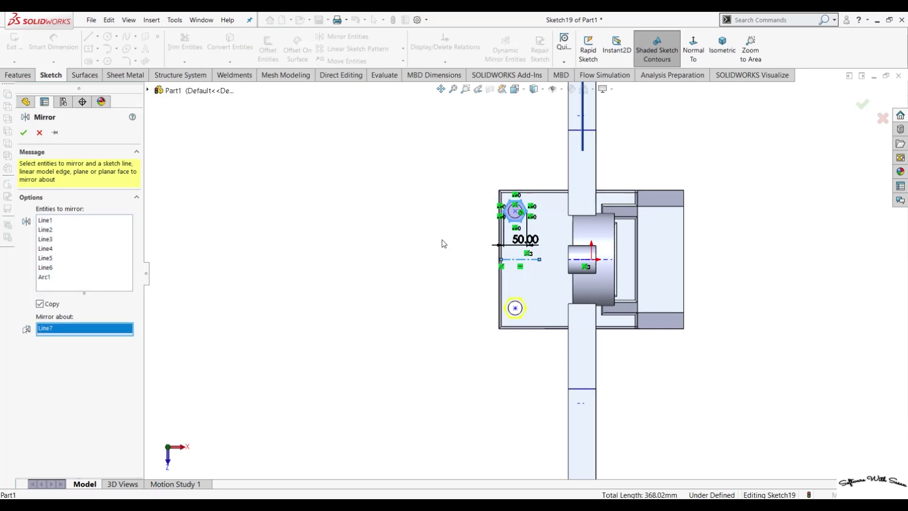
{"action": "left_click", "coordinate": [23, 132]}
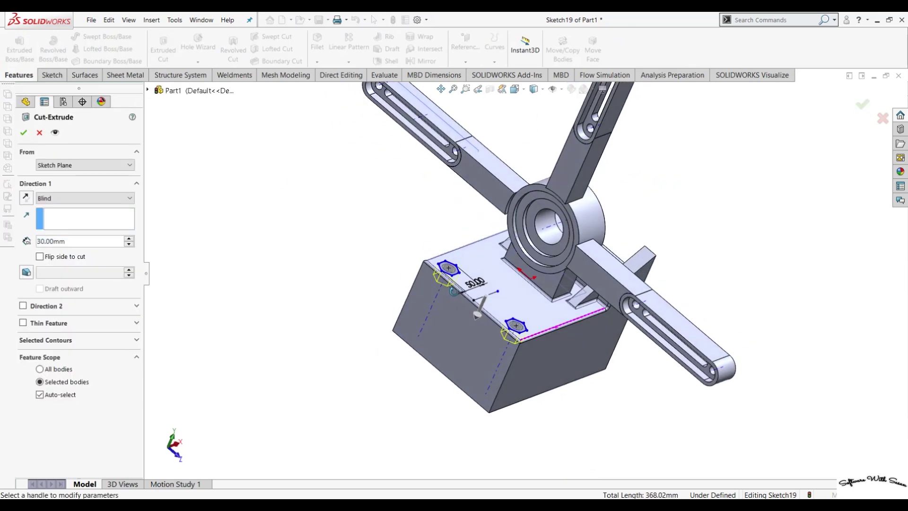
Step: Cut both hexagons 30 mm blind into the base, then orbit to inspect the pockets
{"action": "left_click", "coordinate": [26, 131]}
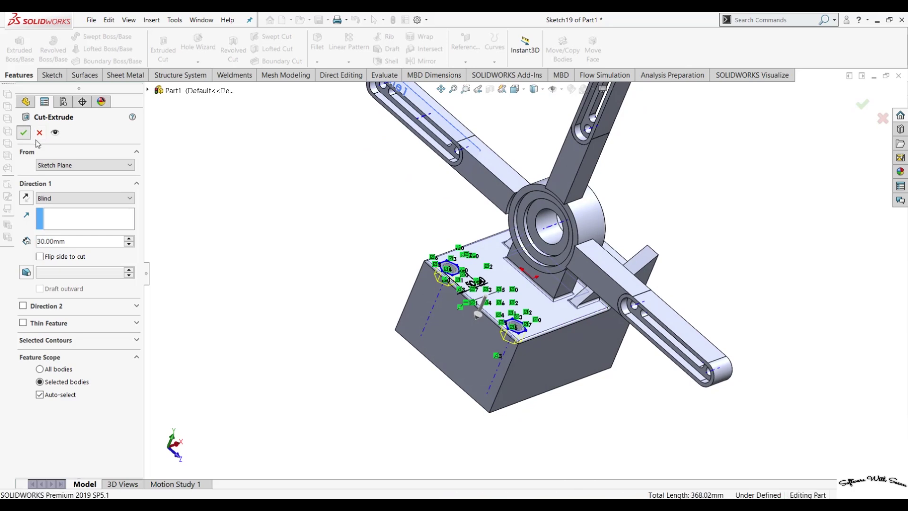
{"action": "mouse_move", "coordinate": [168, 318]}
{"action": "middle_mouse_down"}
{"action": "mouse_move", "coordinate": [286, 314]}
{"action": "mouse_move", "coordinate": [302, 238]}
{"action": "mouse_move", "coordinate": [381, 282]}
{"action": "mouse_move", "coordinate": [374, 322]}
{"action": "mouse_move", "coordinate": [387, 364]}
{"action": "mouse_move", "coordinate": [375, 265]}
{"action": "mouse_move", "coordinate": [264, 274]}
{"action": "mouse_move", "coordinate": [304, 233]}
{"action": "mouse_move", "coordinate": [345, 311]}
{"action": "mouse_move", "coordinate": [381, 286]}
{"action": "mouse_move", "coordinate": [449, 309]}
{"action": "mouse_move", "coordinate": [423, 329]}
{"action": "middle_mouse_up"}
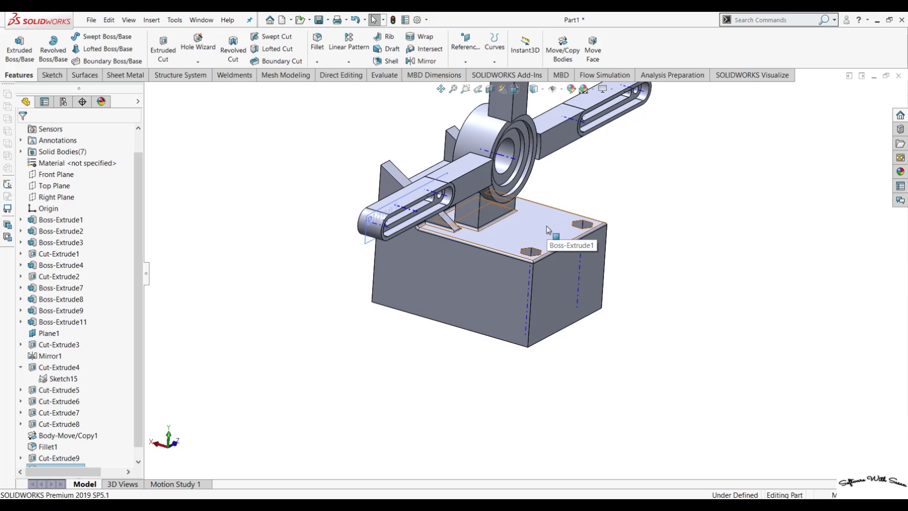
{"action": "scroll", "coordinate": [546, 226], "scroll_direction": "up", "scroll_amount": 3}
{"action": "scroll", "coordinate": [542, 221], "scroll_direction": "up", "scroll_amount": 2}
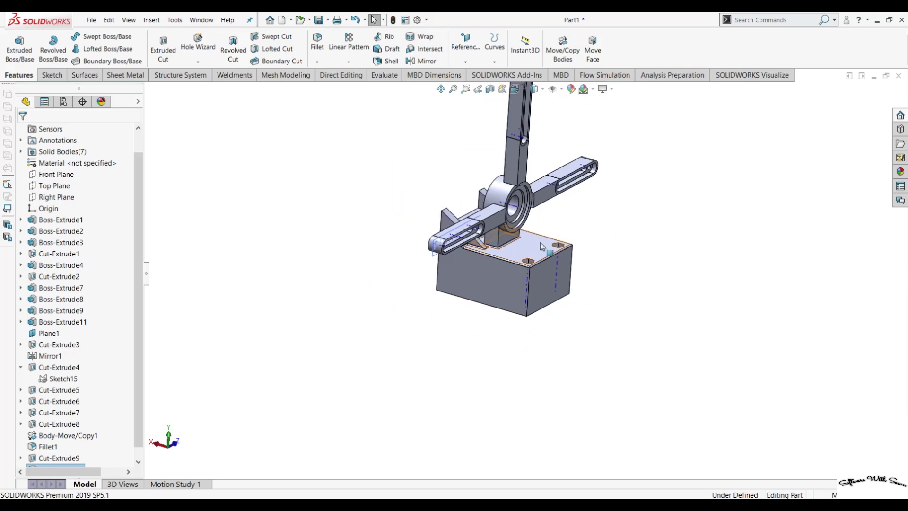
{"action": "mouse_move", "coordinate": [441, 361]}
{"action": "middle_mouse_down"}
{"action": "mouse_move", "coordinate": [451, 296]}
{"action": "mouse_move", "coordinate": [429, 345]}
{"action": "middle_mouse_up"}
{"action": "scroll", "coordinate": [544, 227], "scroll_direction": "up", "scroll_amount": 3}
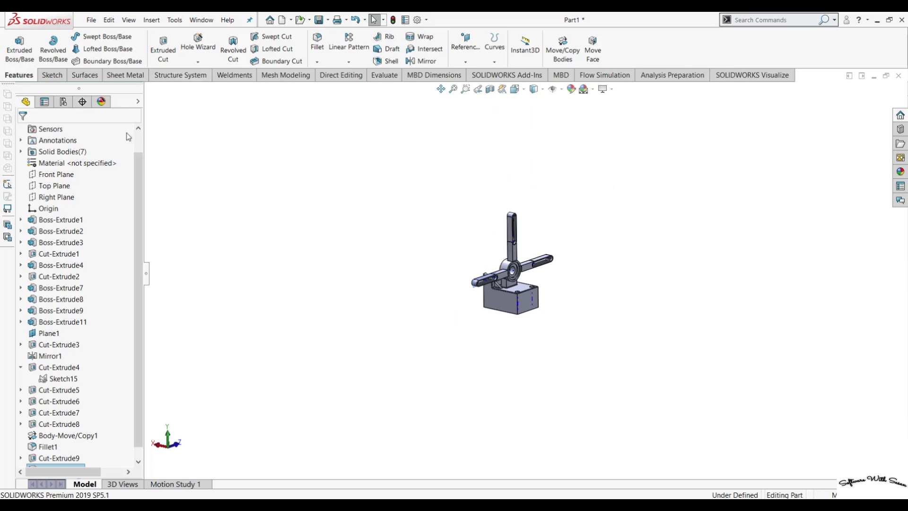
{"action": "scroll", "coordinate": [138, 188], "scroll_direction": "up", "scroll_amount": 2}
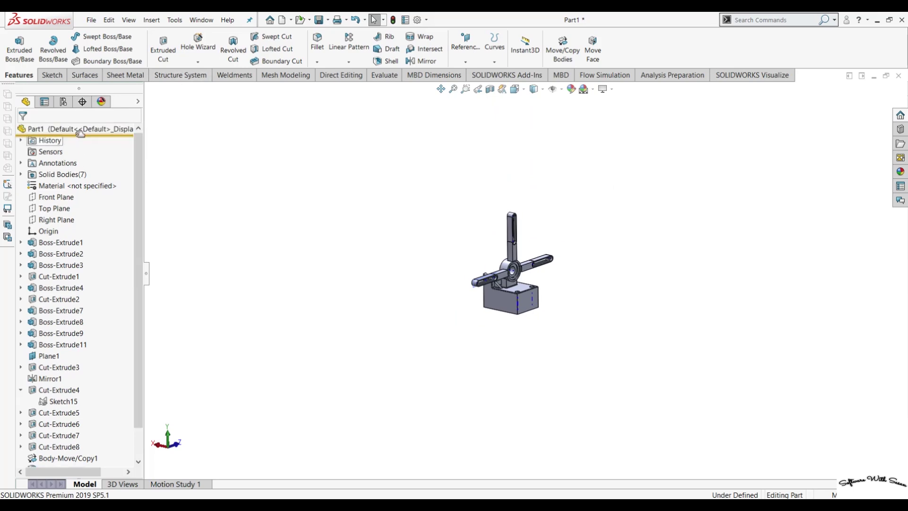
Step: Apply a lime-green appearance, RGB 179/255/0, to the whole of Part1
{"action": "left_click", "coordinate": [108, 133]}
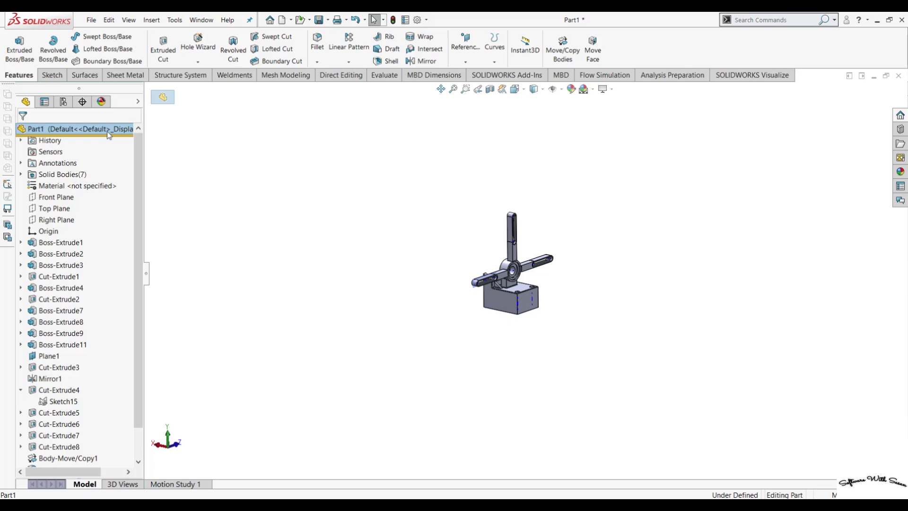
{"action": "right_click", "coordinate": [108, 133]}
{"action": "left_click", "coordinate": [131, 118]}
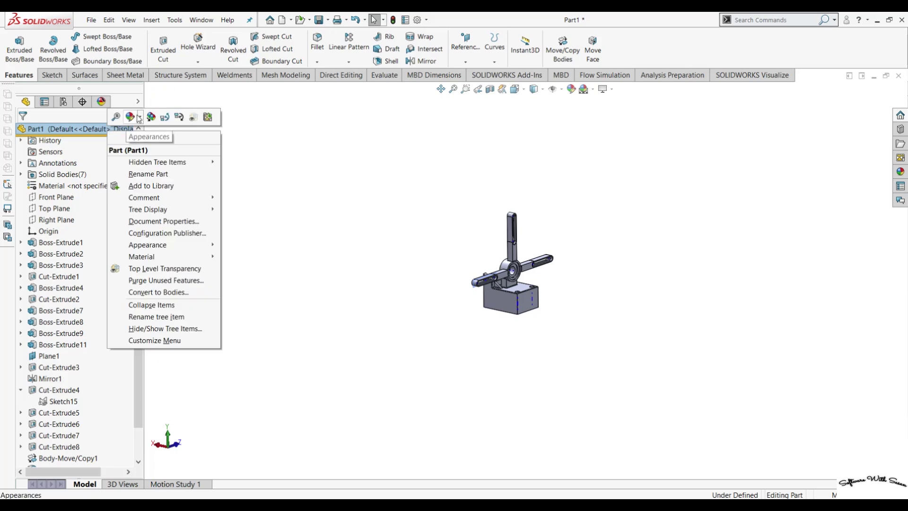
{"action": "left_click", "coordinate": [138, 138]}
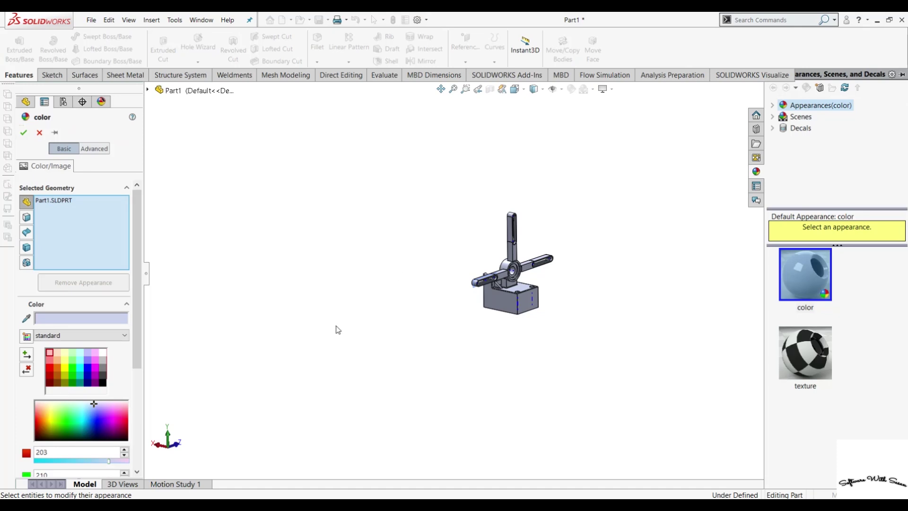
{"action": "left_click", "coordinate": [71, 371]}
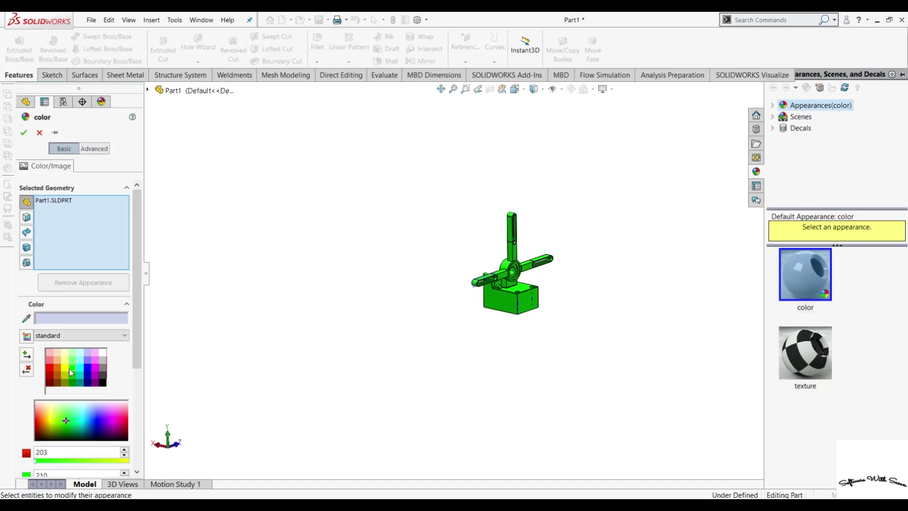
{"action": "scroll", "coordinate": [61, 312], "scroll_direction": "down", "scroll_amount": 3}
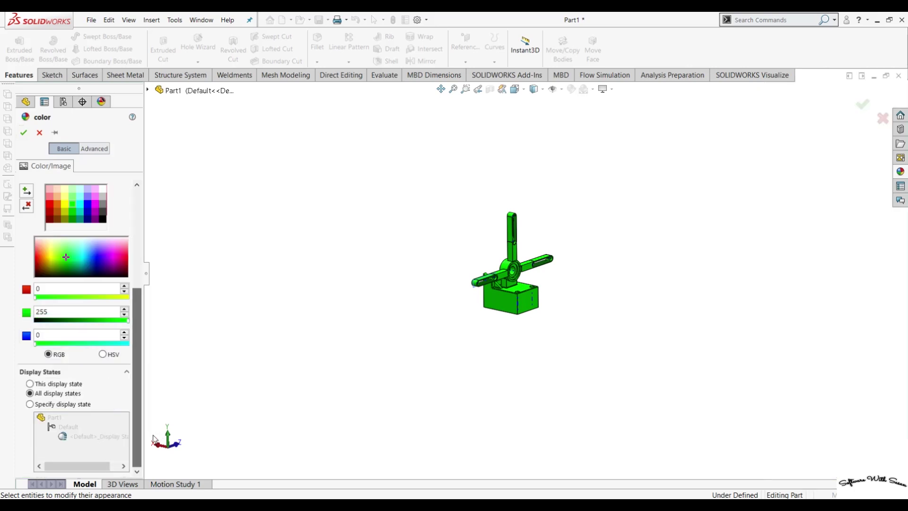
{"action": "left_click_drag", "start_coordinate": [69, 297], "coordinate": [101, 299]}
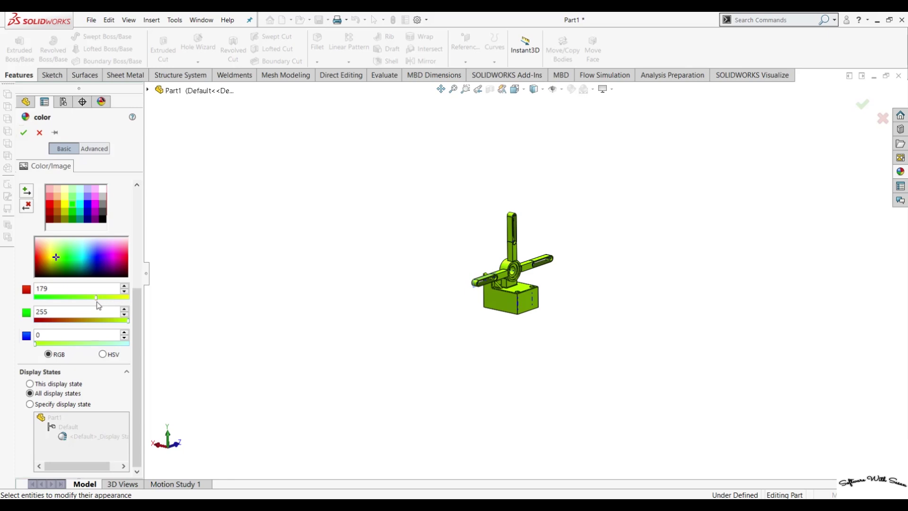
{"action": "left_click", "coordinate": [23, 132]}
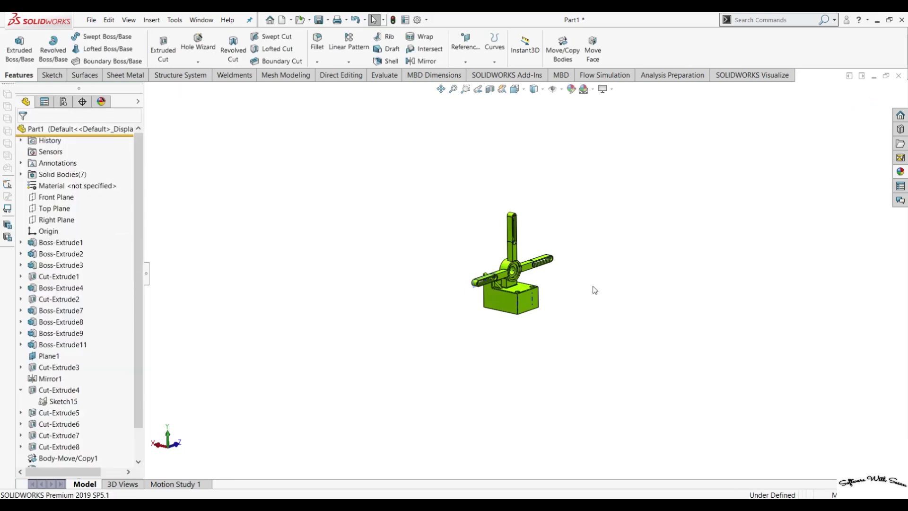